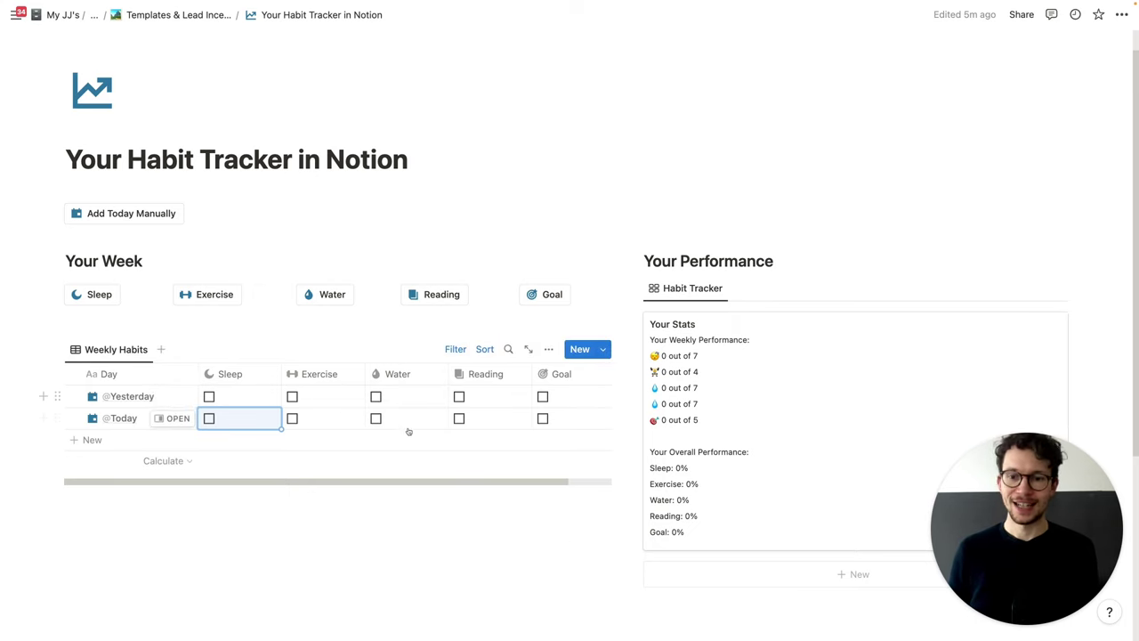
Step: Mark today's Sleep and Goal habits as done in the template tracker
{"action": "left_click", "coordinate": [93, 294]}
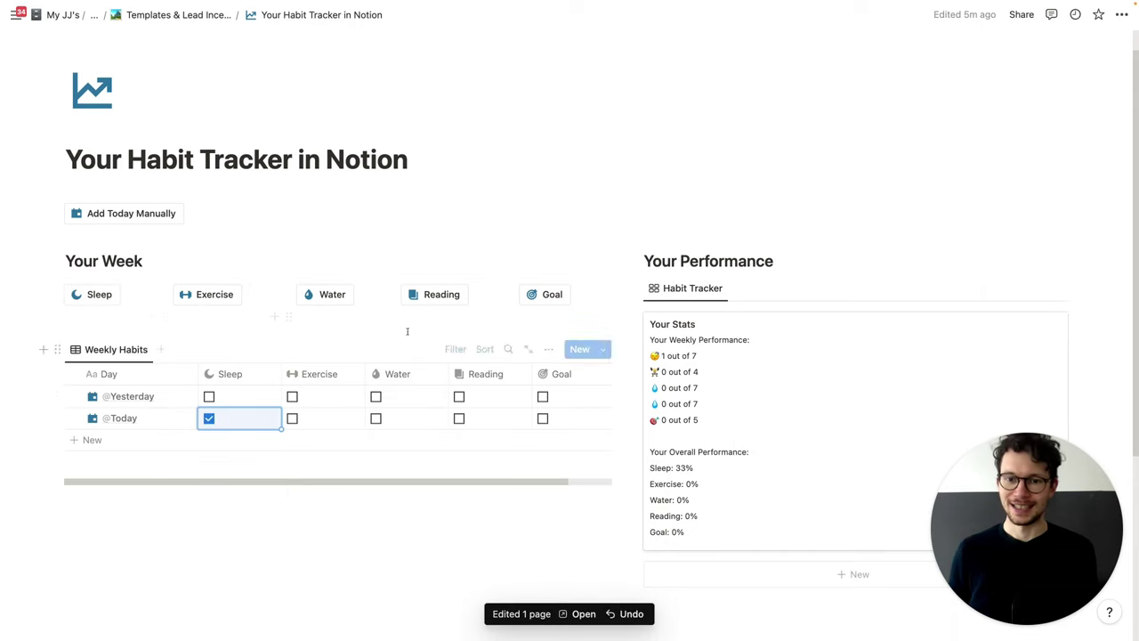
{"action": "left_click", "coordinate": [552, 299]}
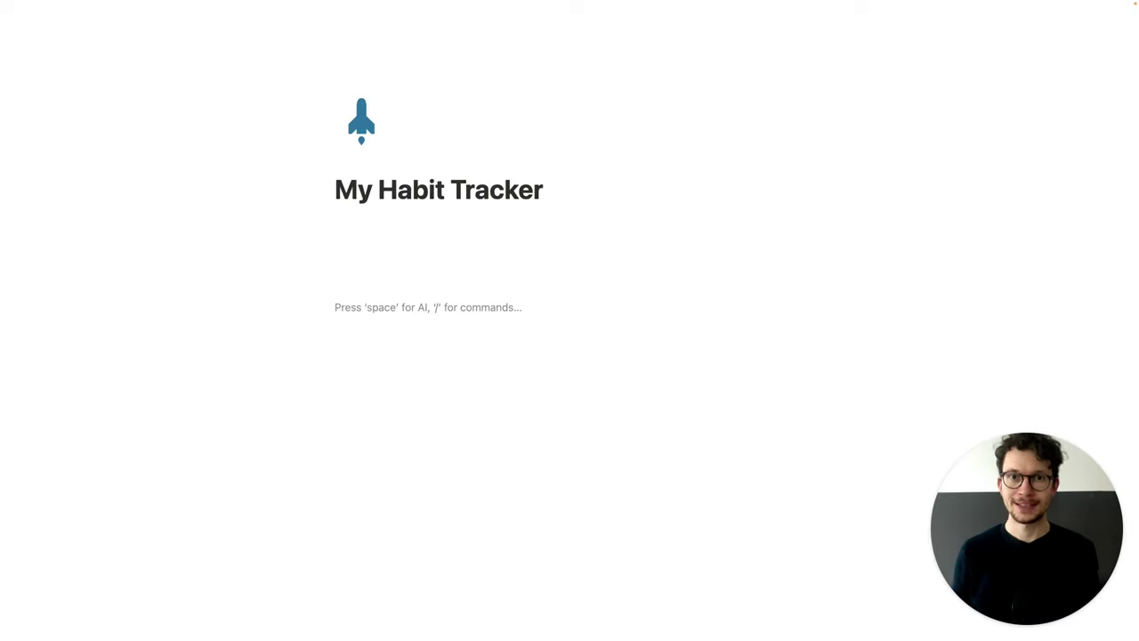
Step: Insert an inline My Habits table and a second inline My Stats database, with an empty line between them
{"action": "type", "text": "/table"}
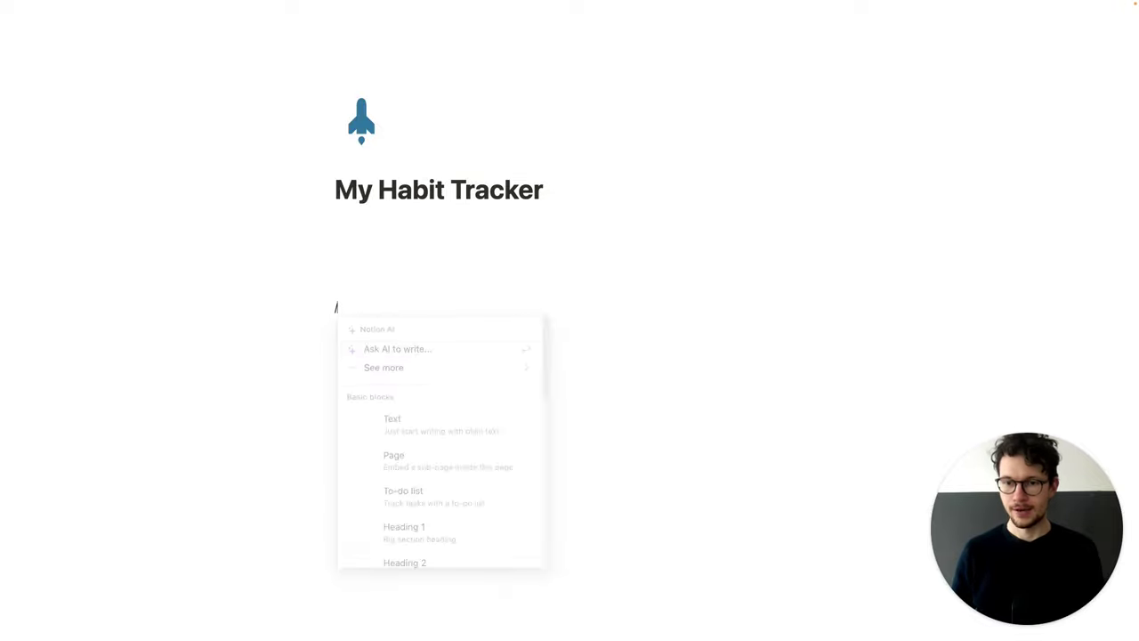
{"action": "key", "text": "Return"}
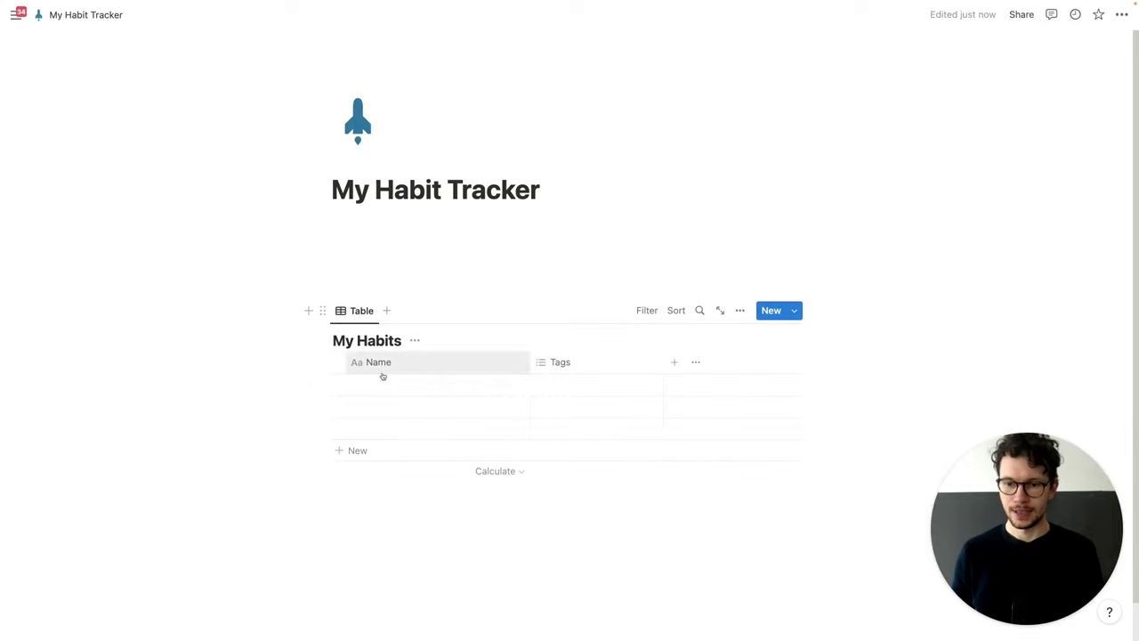
{"action": "left_click", "coordinate": [383, 490]}
{"action": "key", "text": "Return"}
{"action": "type", "text": "/data"}
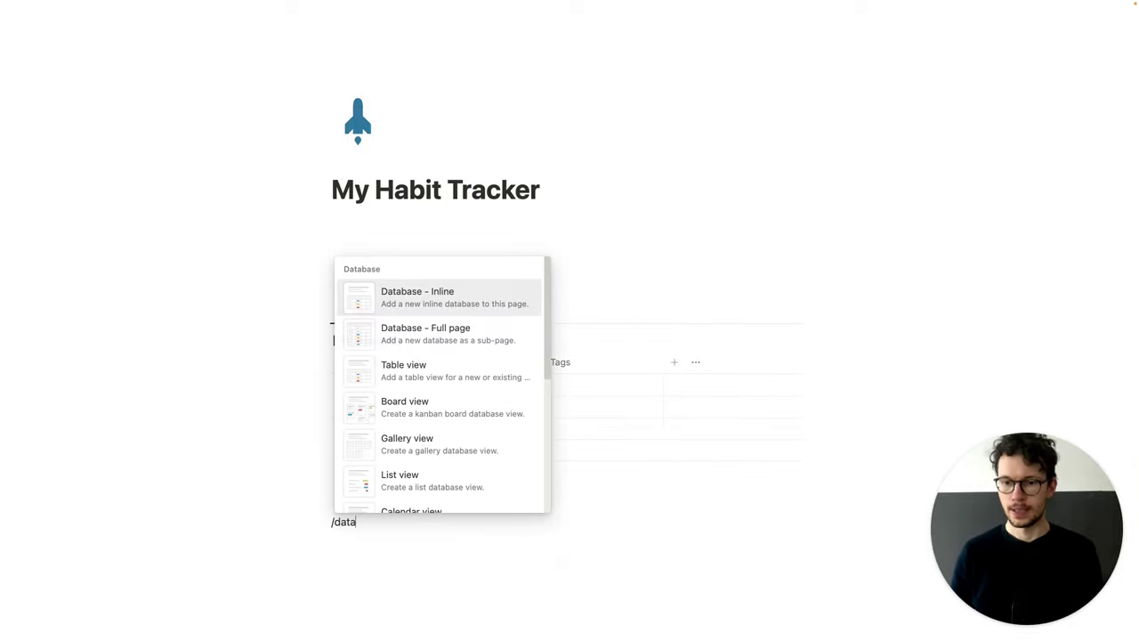
{"action": "key", "text": "Return"}
{"action": "type", "text": "My Stats"}
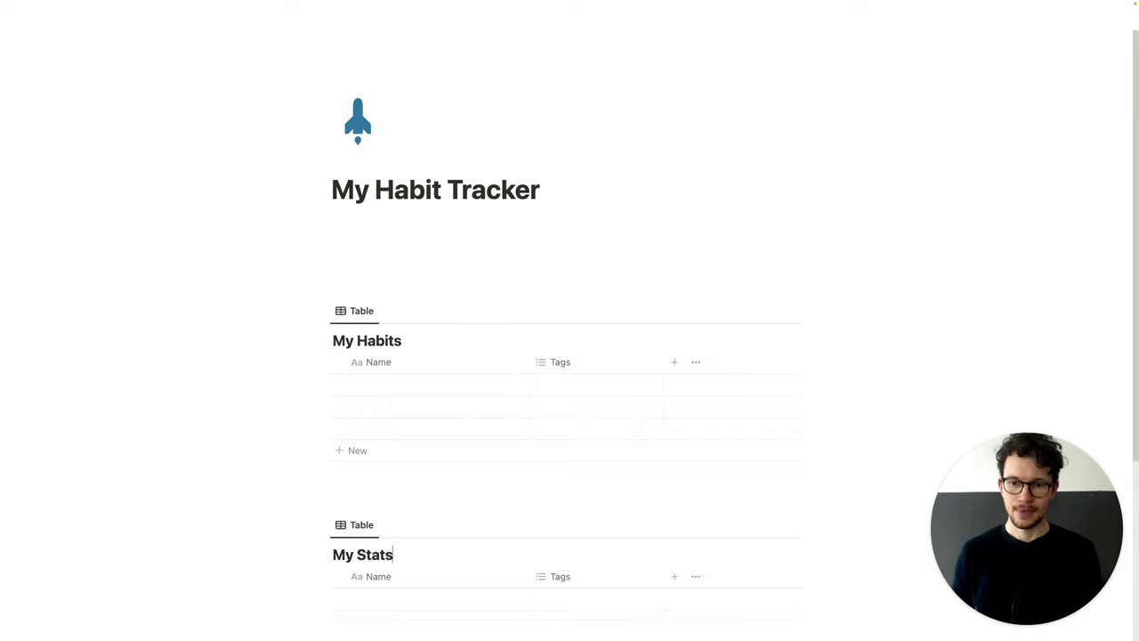
{"action": "scroll", "coordinate": [384, 483], "scroll_direction": "down", "scroll_amount": 5}
{"action": "scroll", "coordinate": [399, 419], "scroll_direction": "up", "scroll_amount": 1}
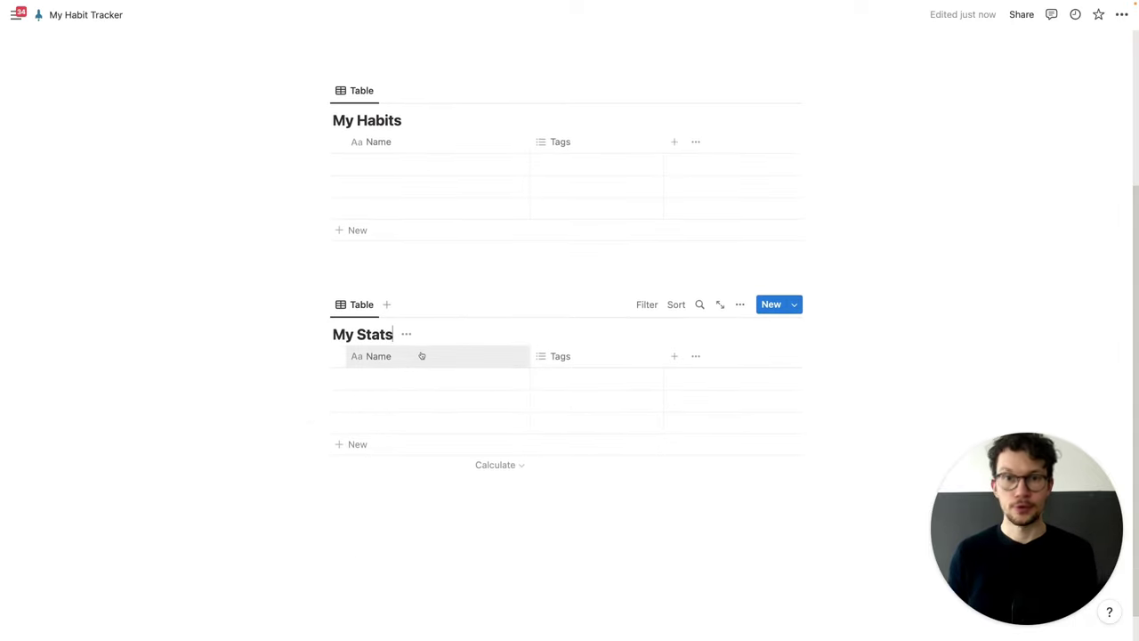
{"action": "left_click", "coordinate": [373, 272]}
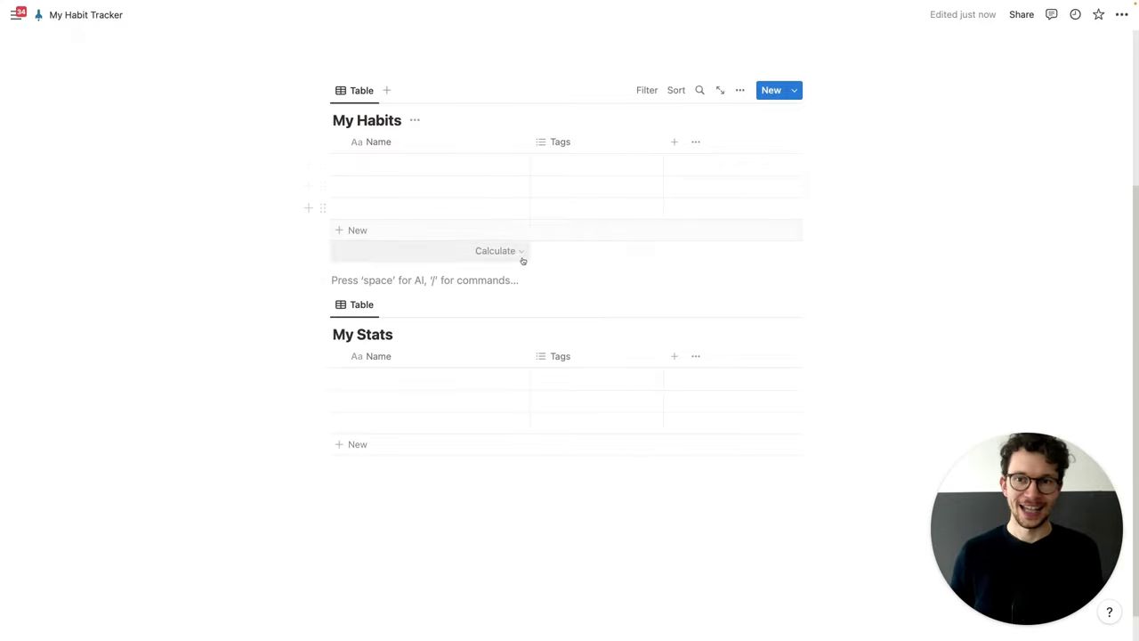
Step: Delete the empty sample rows from both the My Habits and My Stats tables
{"action": "left_click_drag", "start_coordinate": [282, 186], "coordinate": [363, 217]}
{"action": "key", "text": "Delete"}
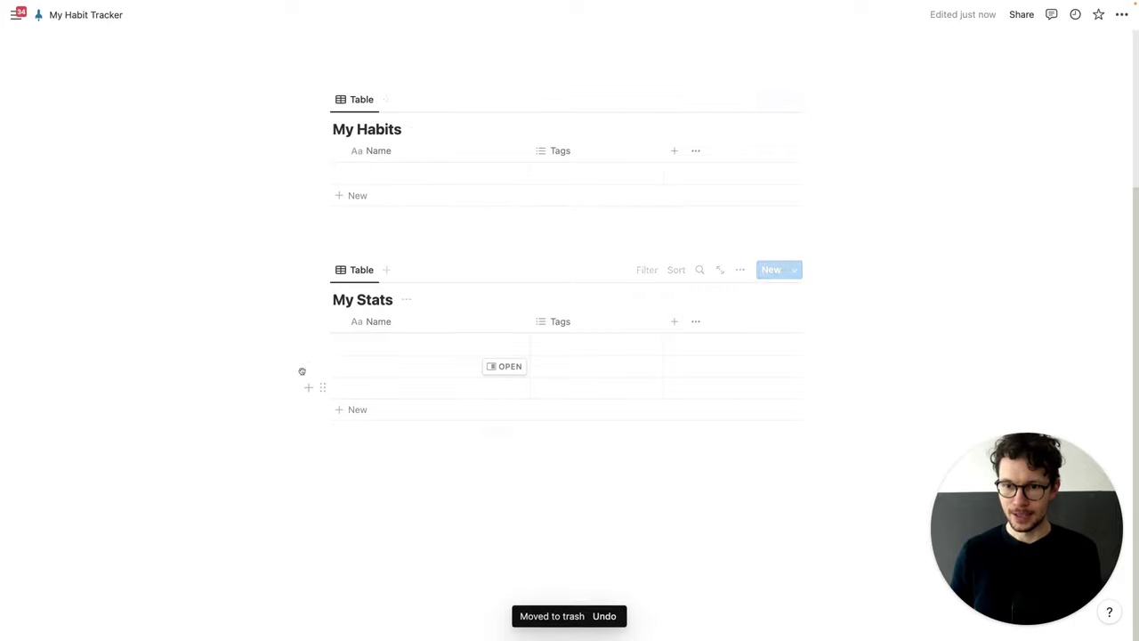
{"action": "left_click_drag", "start_coordinate": [344, 382], "coordinate": [368, 391]}
{"action": "key", "text": "Delete"}
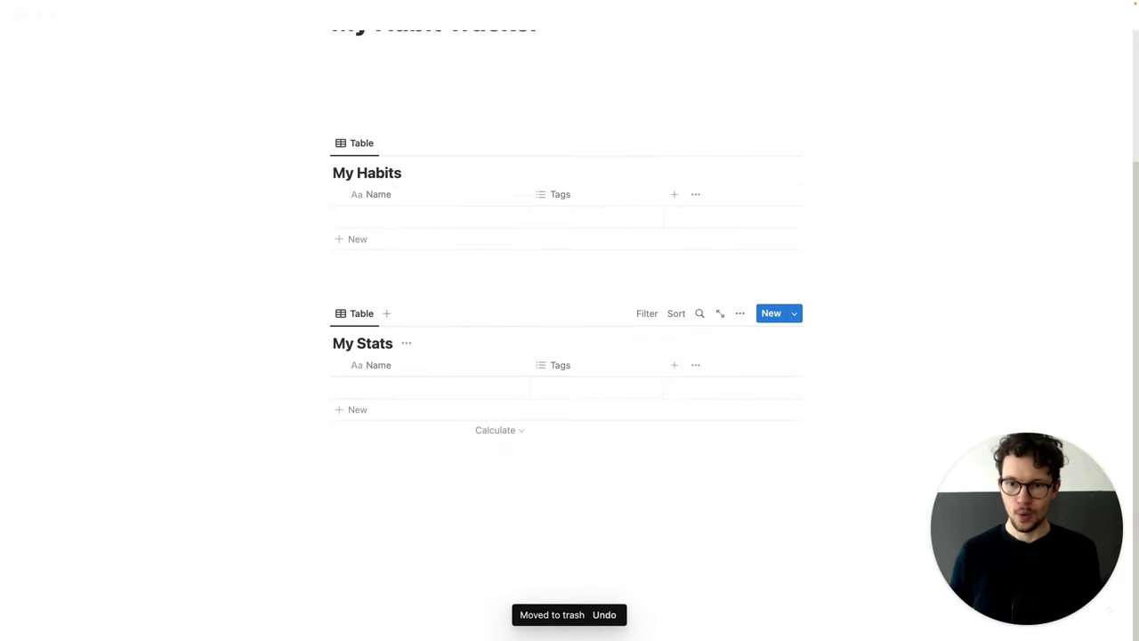
{"action": "left_click", "coordinate": [355, 385]}
{"action": "type", "text": "My Stats"}
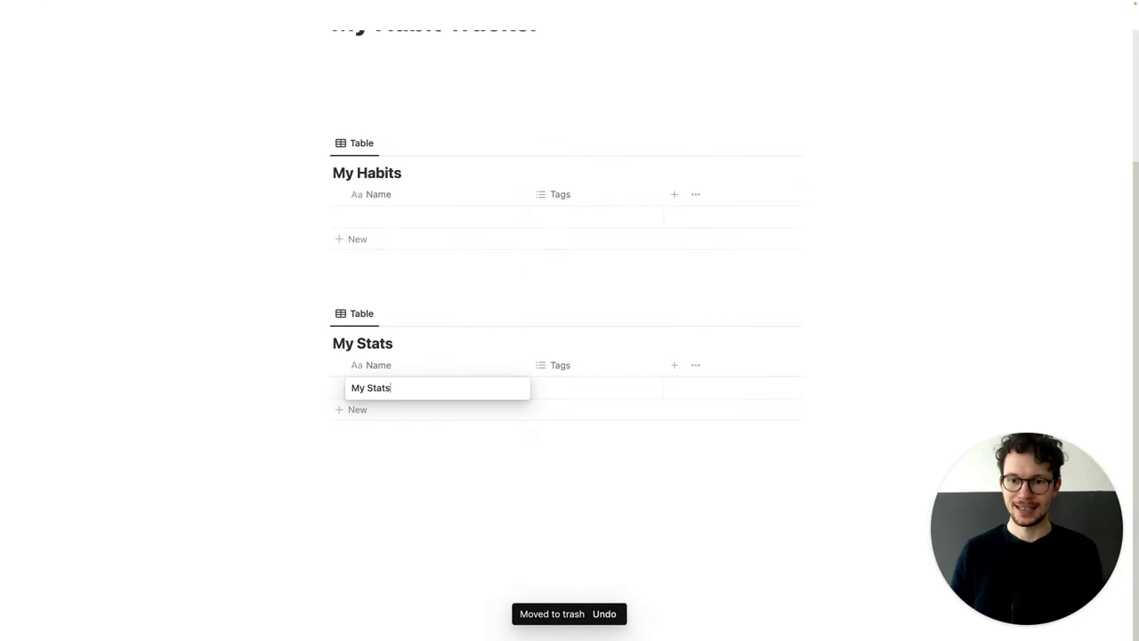
{"action": "key", "text": "Return"}
{"action": "left_click", "coordinate": [403, 215]}
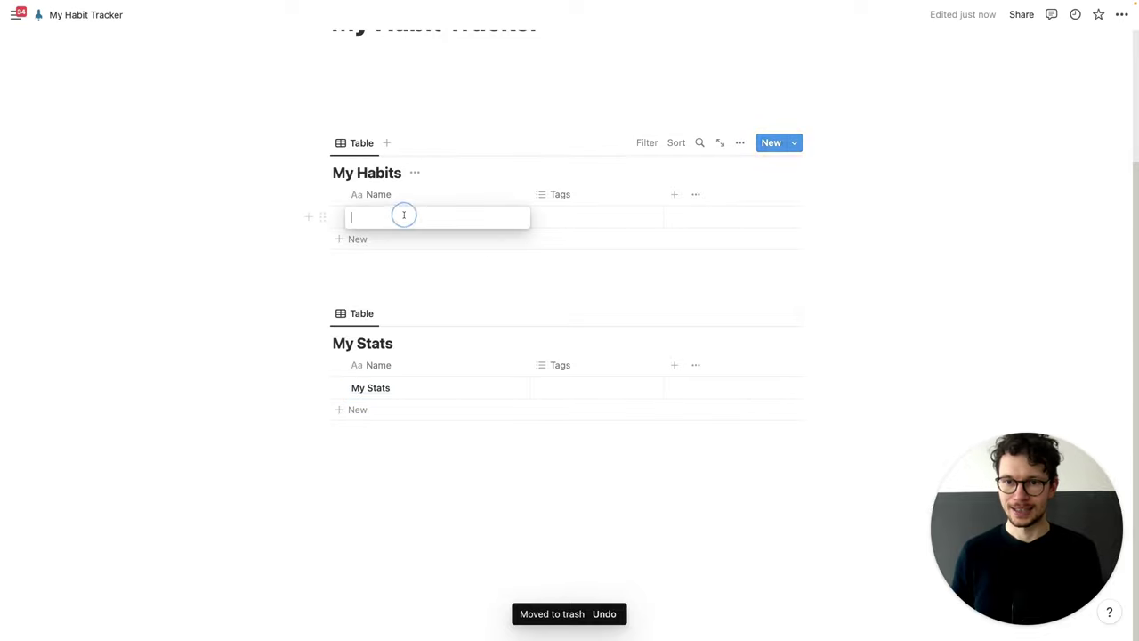
{"action": "type", "text": "@Today"}
{"action": "key", "text": "Return"}
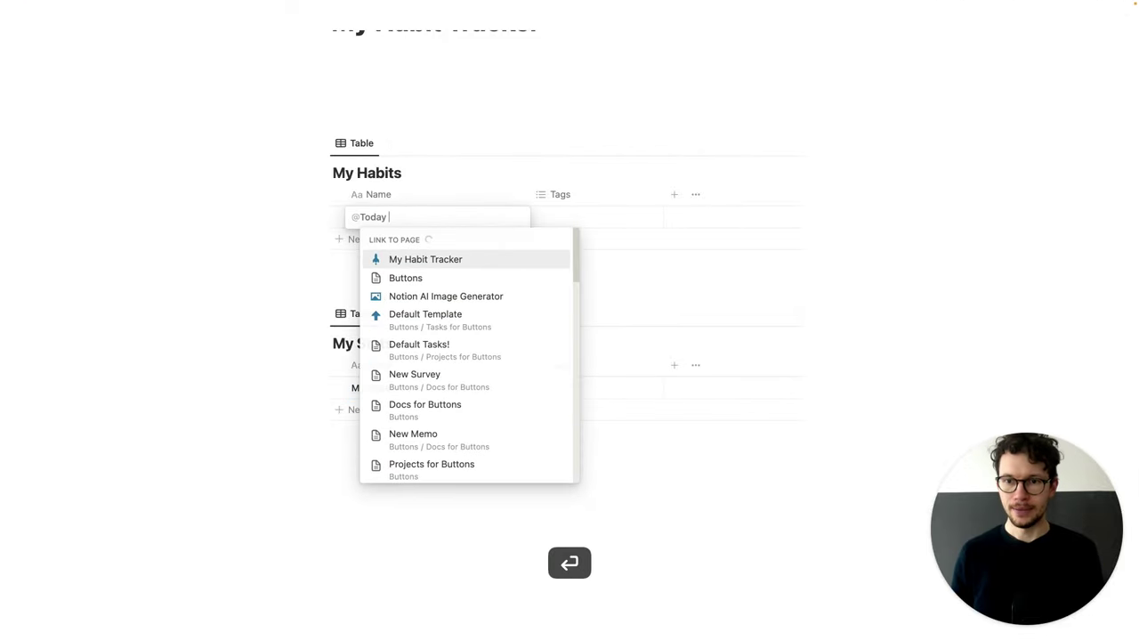
{"action": "key", "text": "Escape"}
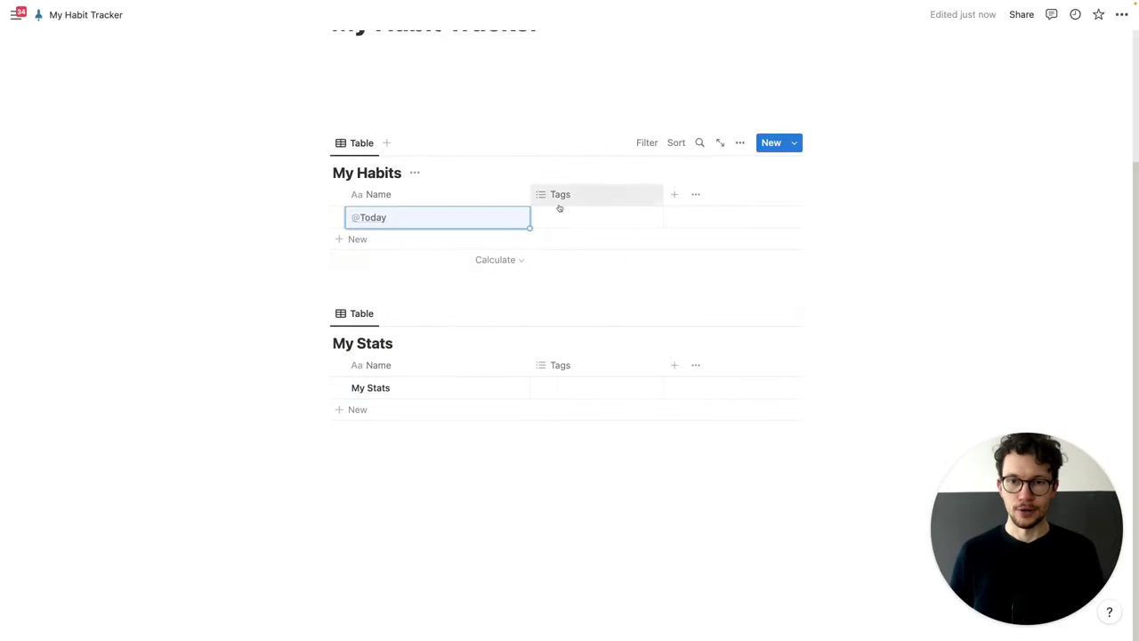
Step: Rename the My Habits Name column to Day and narrow it
{"action": "left_click_drag", "start_coordinate": [529, 197], "coordinate": [501, 197]}
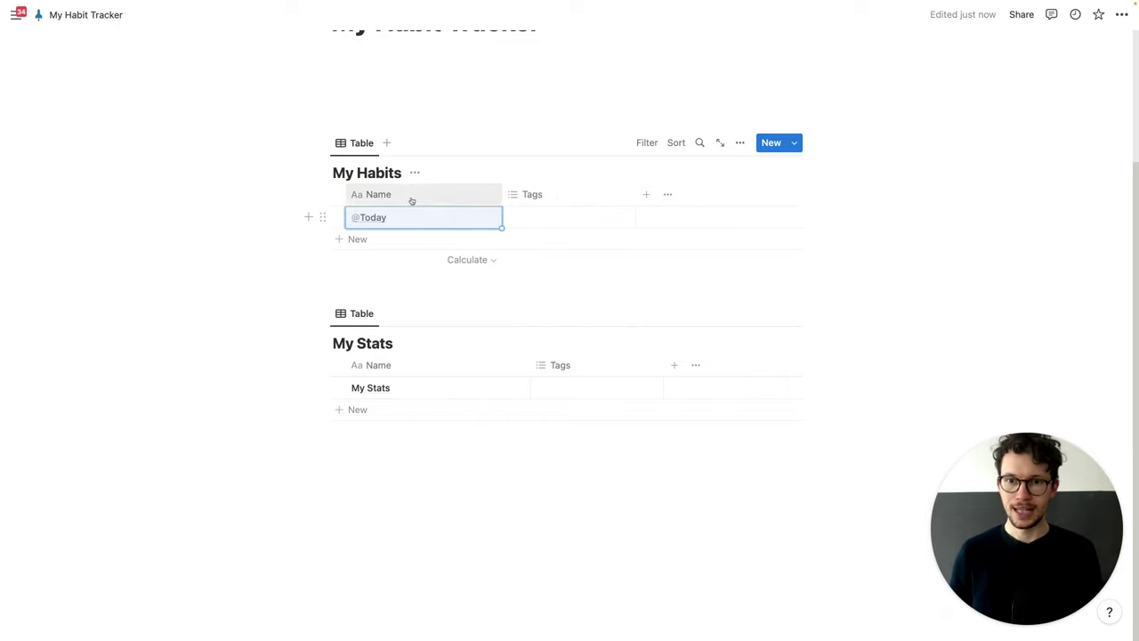
{"action": "left_click", "coordinate": [411, 198]}
{"action": "key", "text": "super+a"}
{"action": "type", "text": "Day"}
{"action": "key", "text": "Return"}
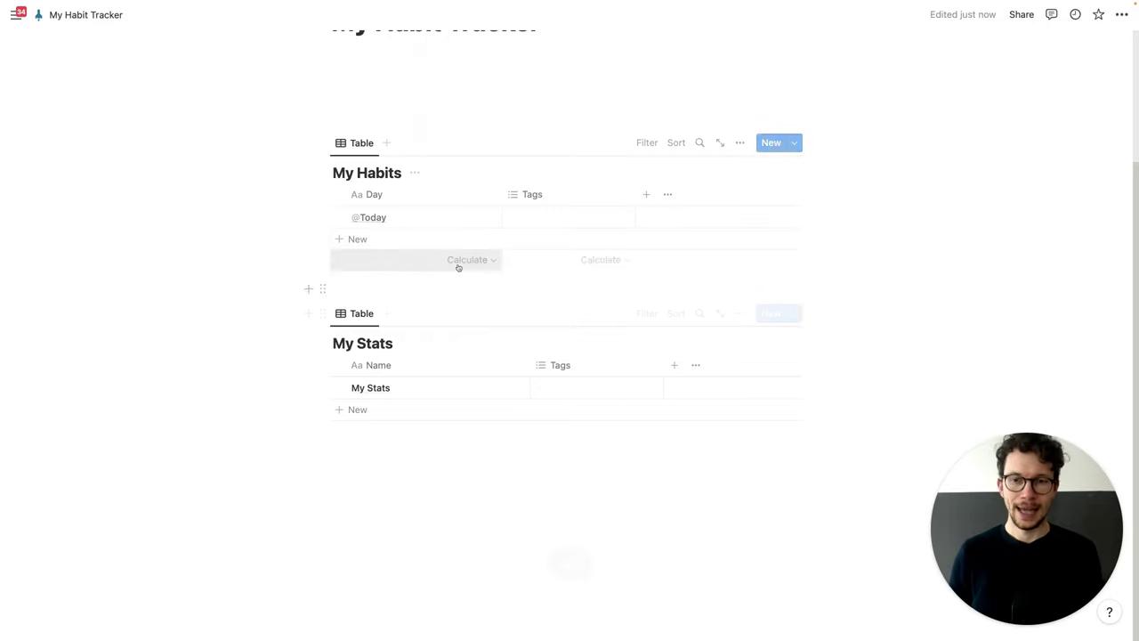
{"action": "mouse_move", "coordinate": [472, 216]}
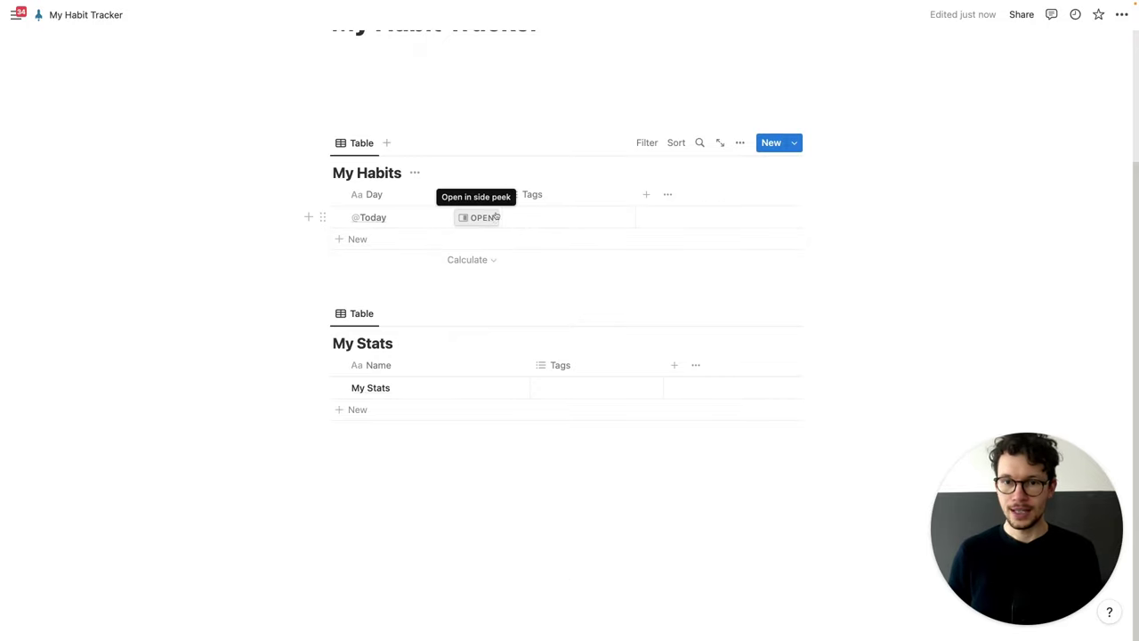
{"action": "left_click_drag", "start_coordinate": [492, 203], "coordinate": [470, 201]}
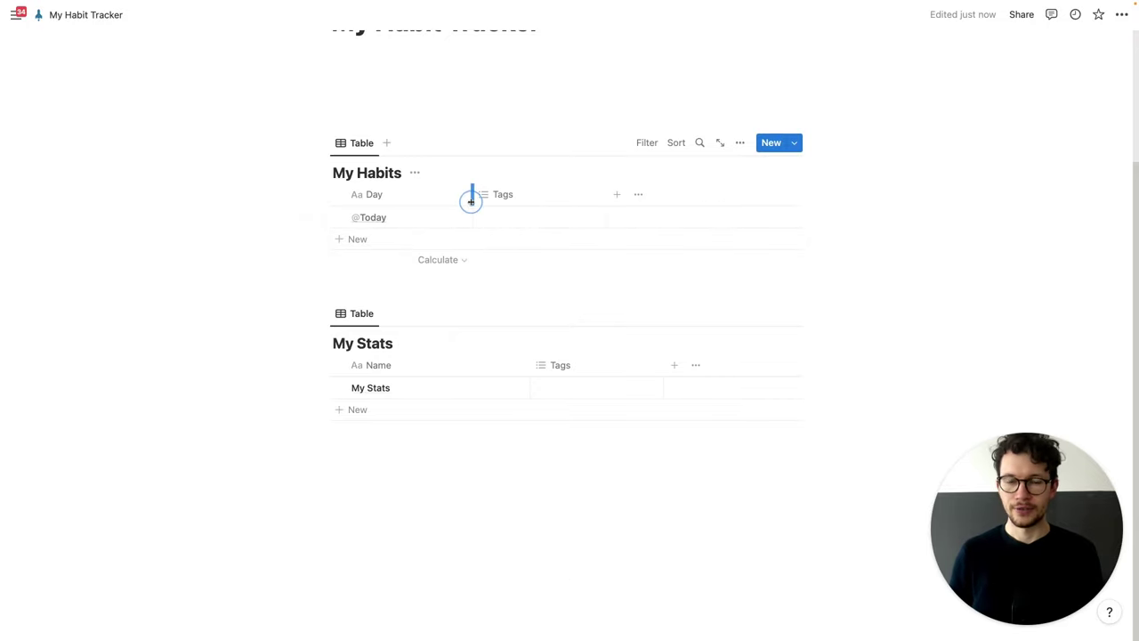
{"action": "left_click", "coordinate": [516, 196]}
{"action": "key", "text": "super+a"}
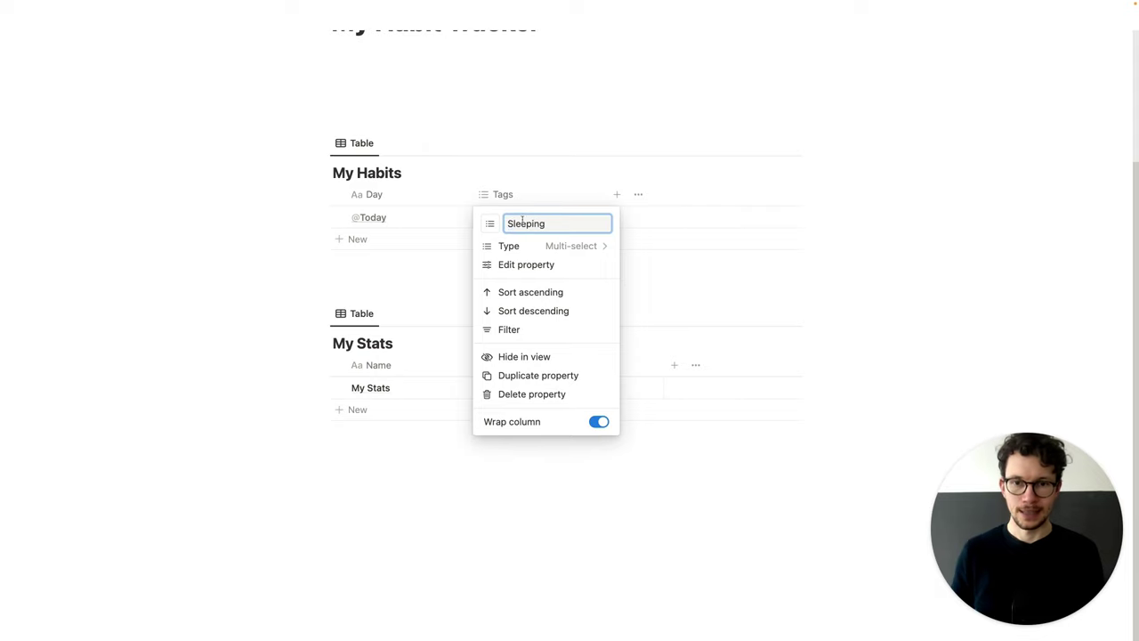
Step: Make the renamed Sleeping column a narrow checkbox column
{"action": "left_click", "coordinate": [526, 246]}
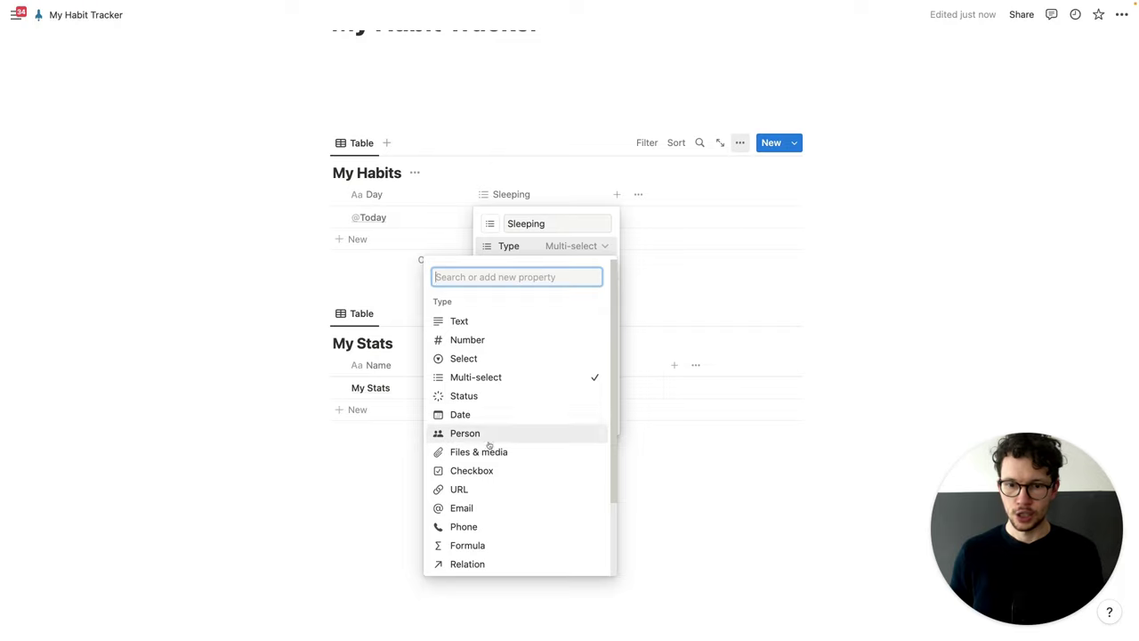
{"action": "left_click", "coordinate": [490, 470]}
{"action": "left_click_drag", "start_coordinate": [609, 195], "coordinate": [545, 203]}
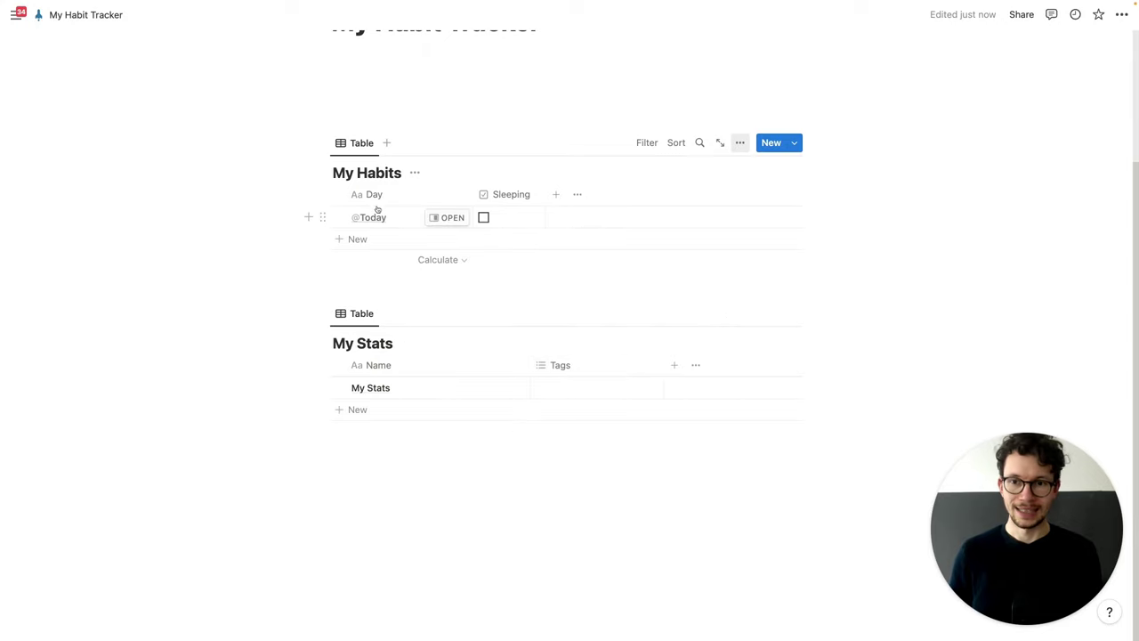
Step: Add a Date column to My Habits, narrow it, then hide it from the view
{"action": "left_click", "coordinate": [555, 198]}
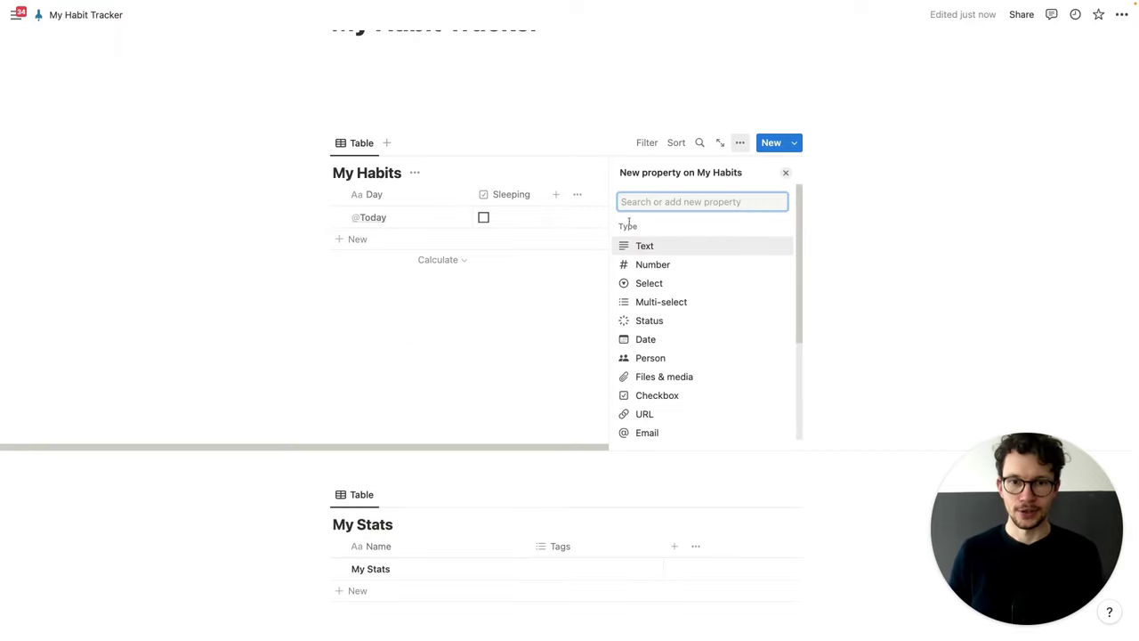
{"action": "left_click", "coordinate": [646, 338]}
{"action": "left_click", "coordinate": [529, 308]}
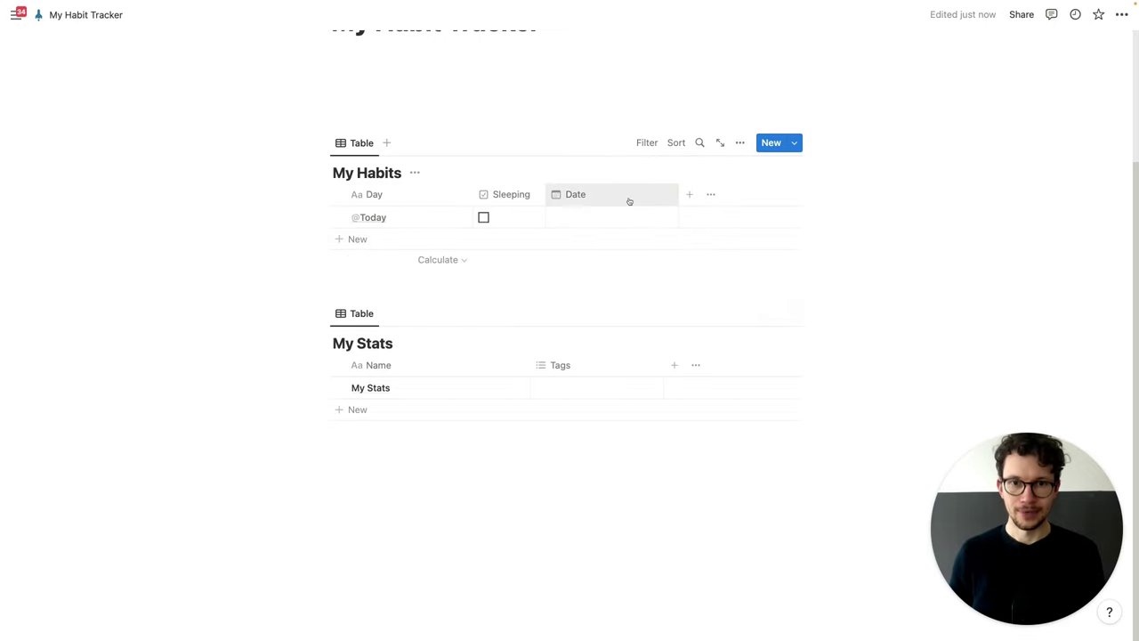
{"action": "left_click_drag", "start_coordinate": [644, 197], "coordinate": [421, 198]}
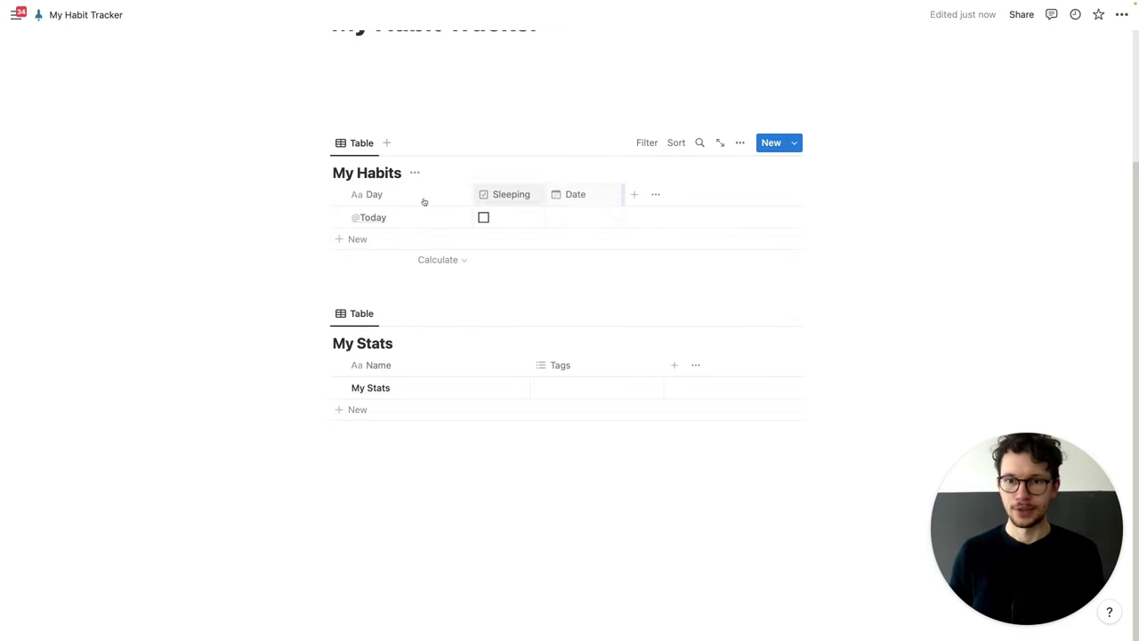
{"action": "left_click", "coordinate": [576, 196]}
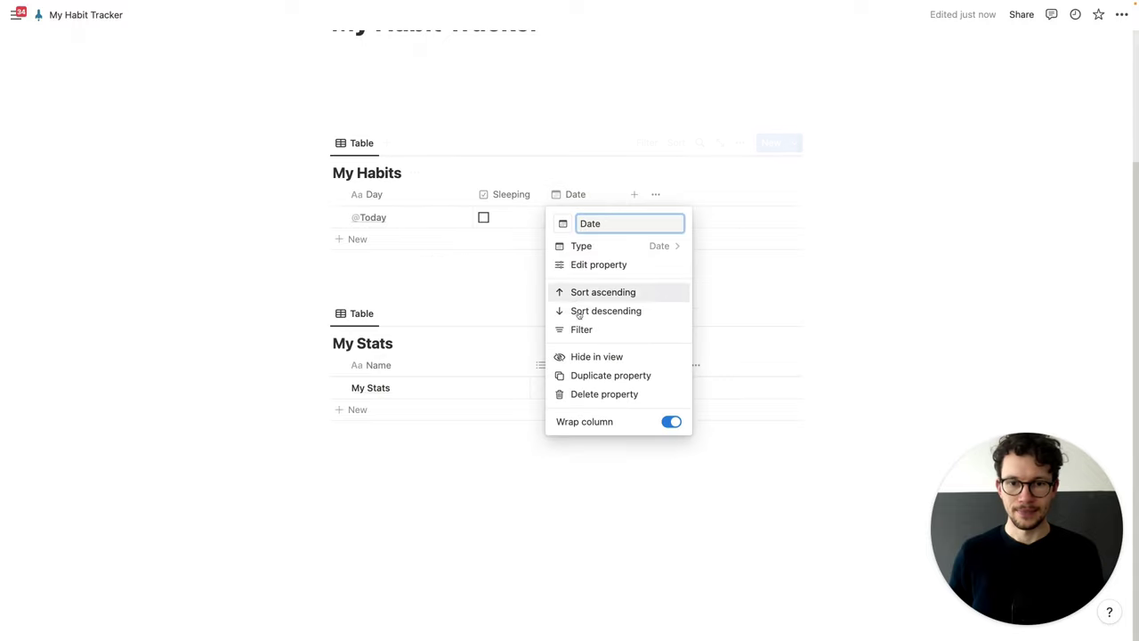
{"action": "left_click", "coordinate": [578, 356]}
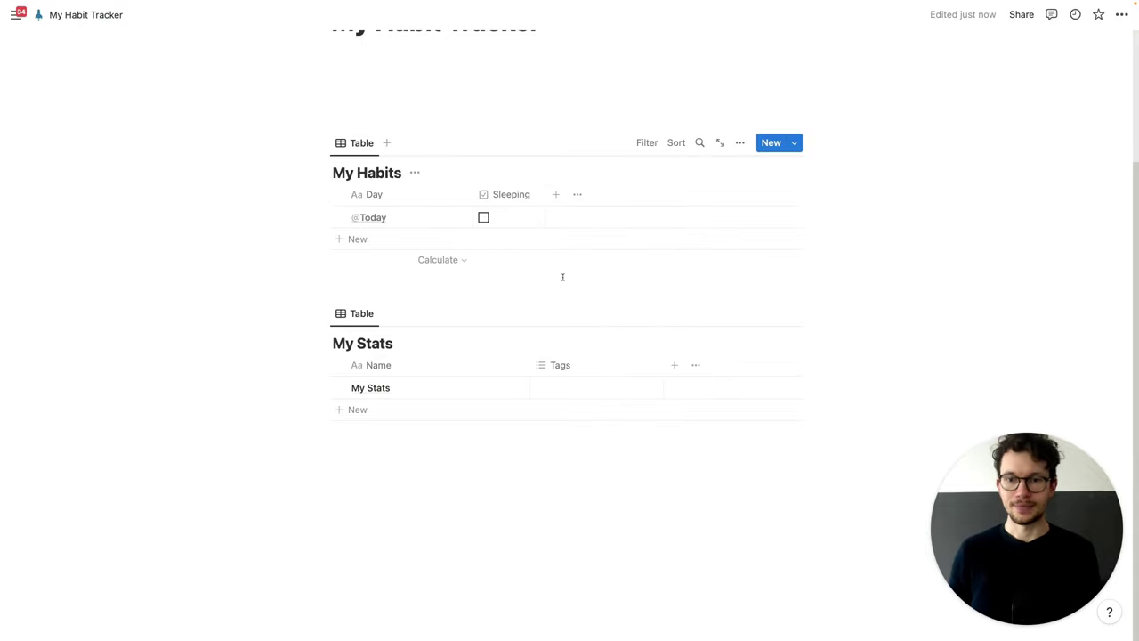
Step: Rename the My Stats Tags column to Target Sleeping and make it a number column
{"action": "left_click", "coordinate": [572, 366]}
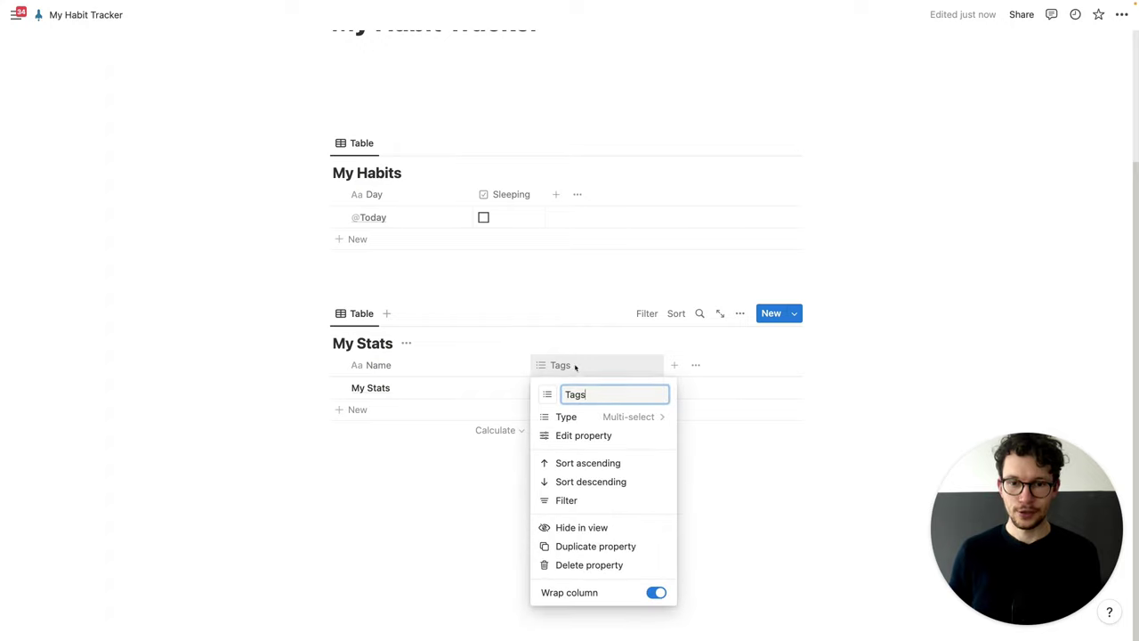
{"action": "key", "text": "super+a"}
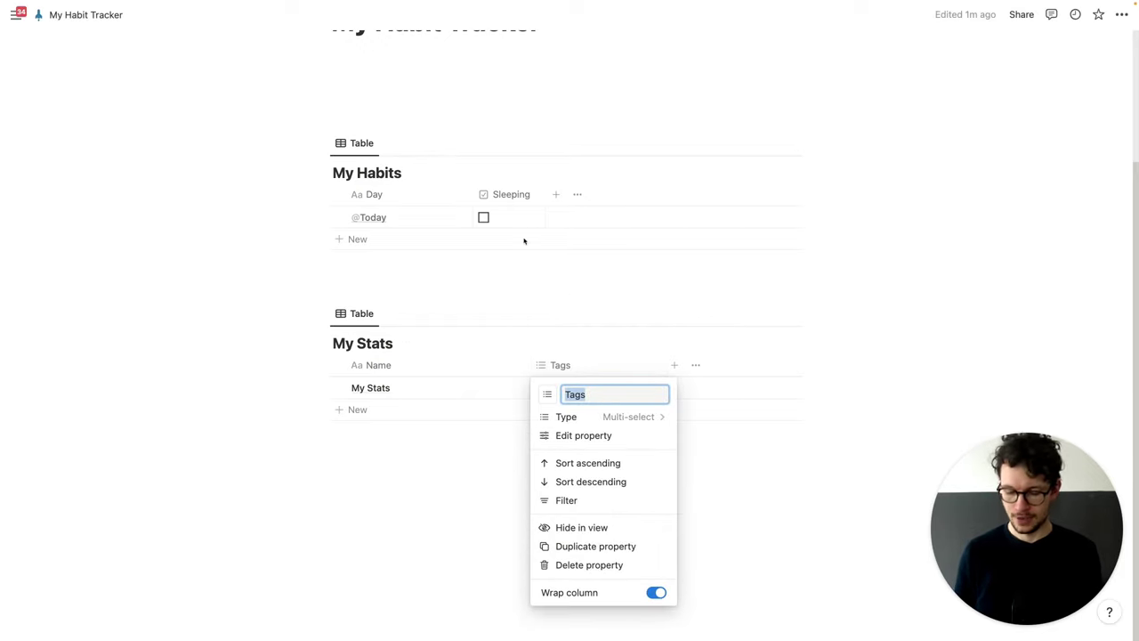
{"action": "type", "text": "Tar"}
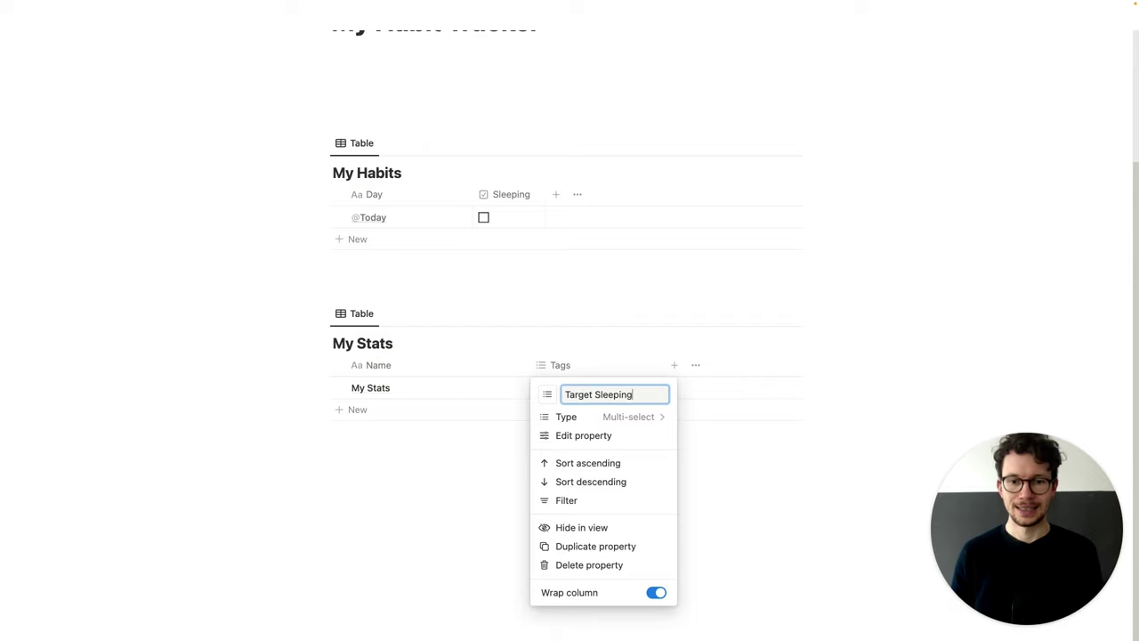
{"action": "type", "text": "get Sleeping"}
{"action": "left_click", "coordinate": [605, 417]}
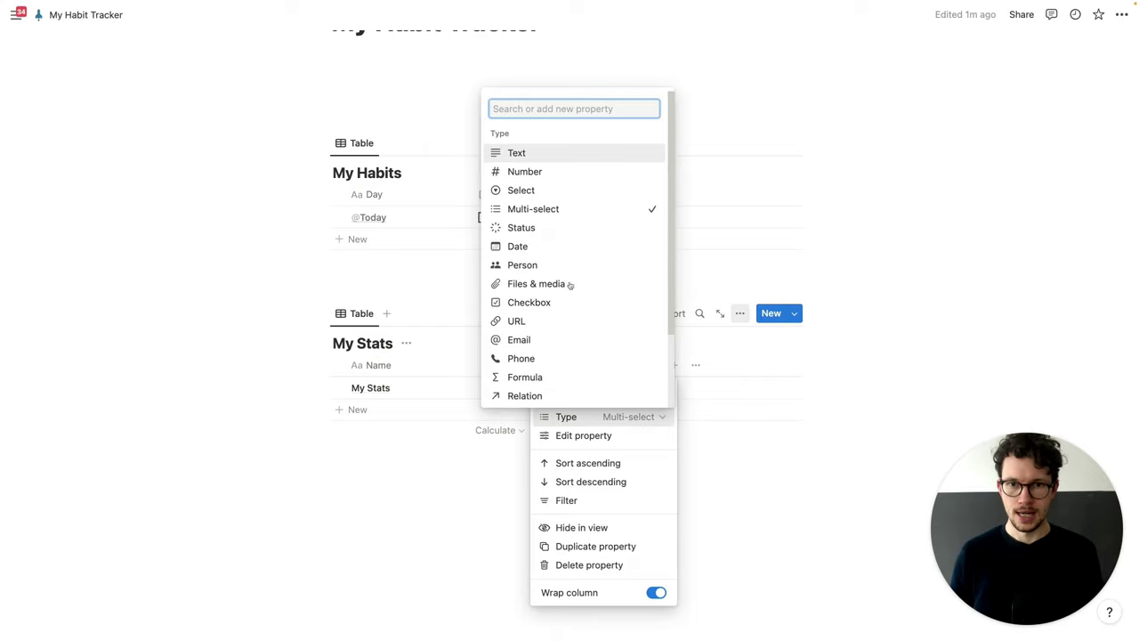
{"action": "left_click", "coordinate": [527, 170]}
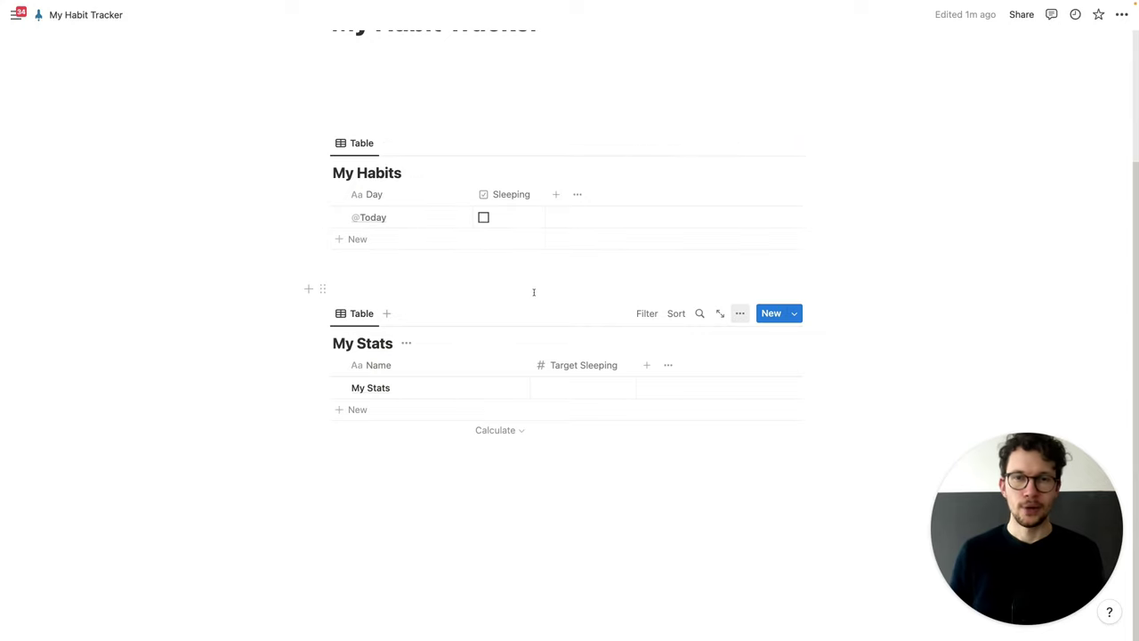
Step: Add a two-way relation column linking My Stats to My Habits, shown on both tables
{"action": "left_click", "coordinate": [646, 368]}
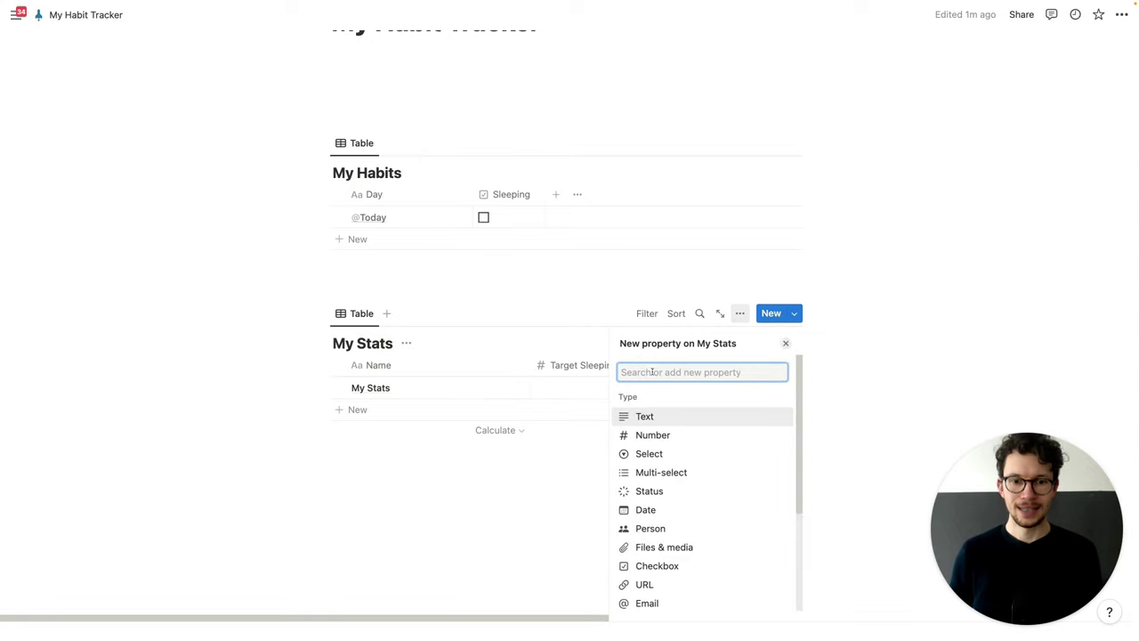
{"action": "type", "text": "relat"}
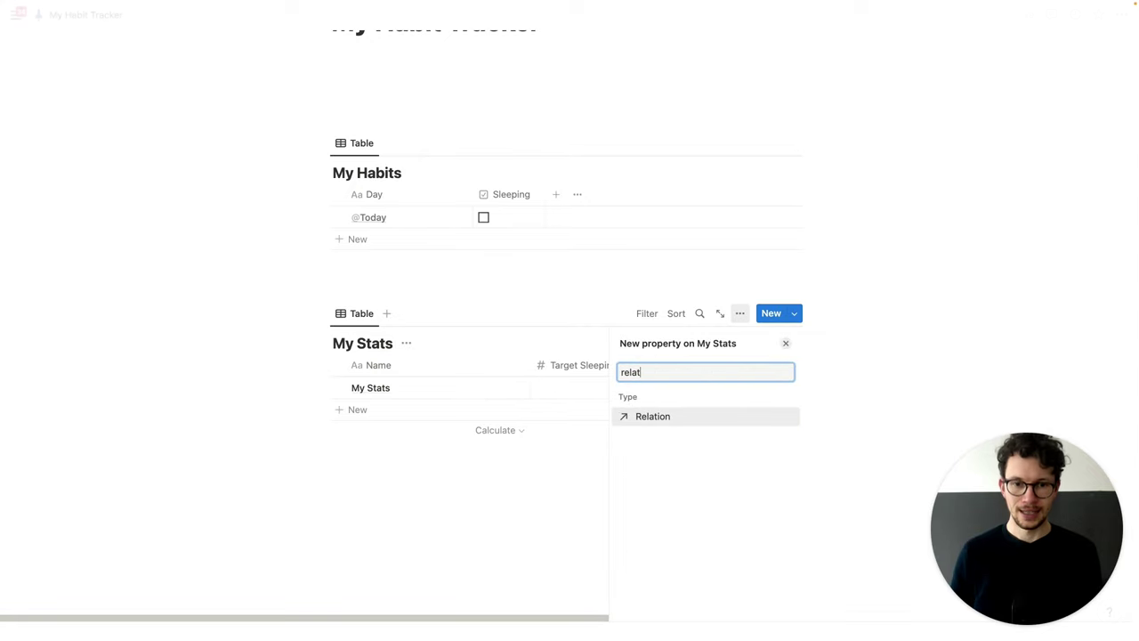
{"action": "left_click", "coordinate": [642, 416]}
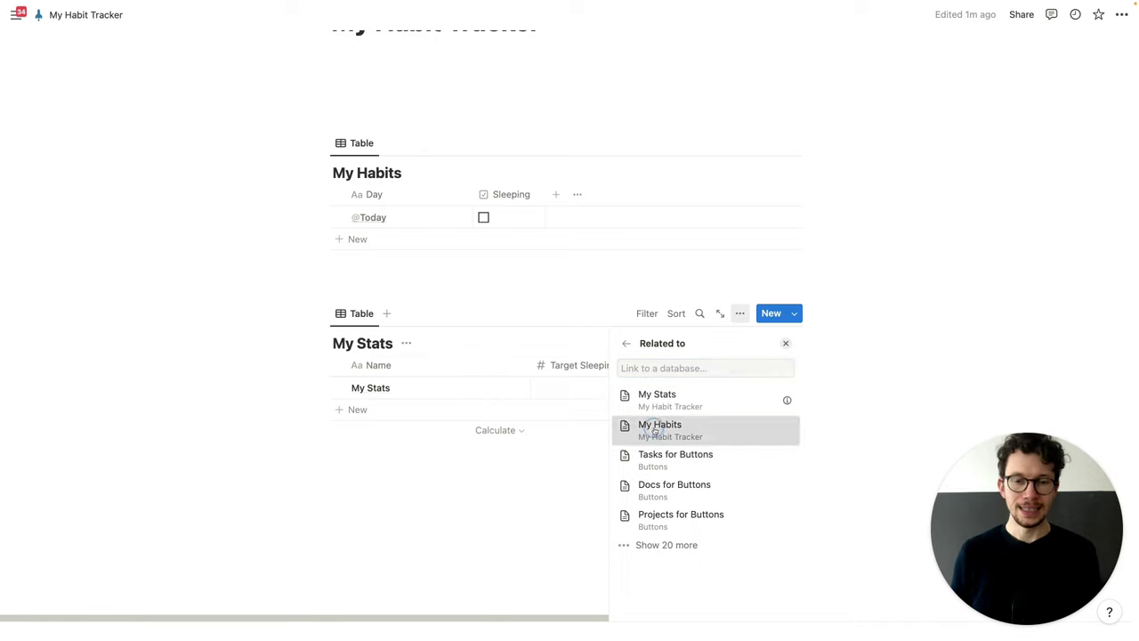
{"action": "left_click", "coordinate": [656, 425]}
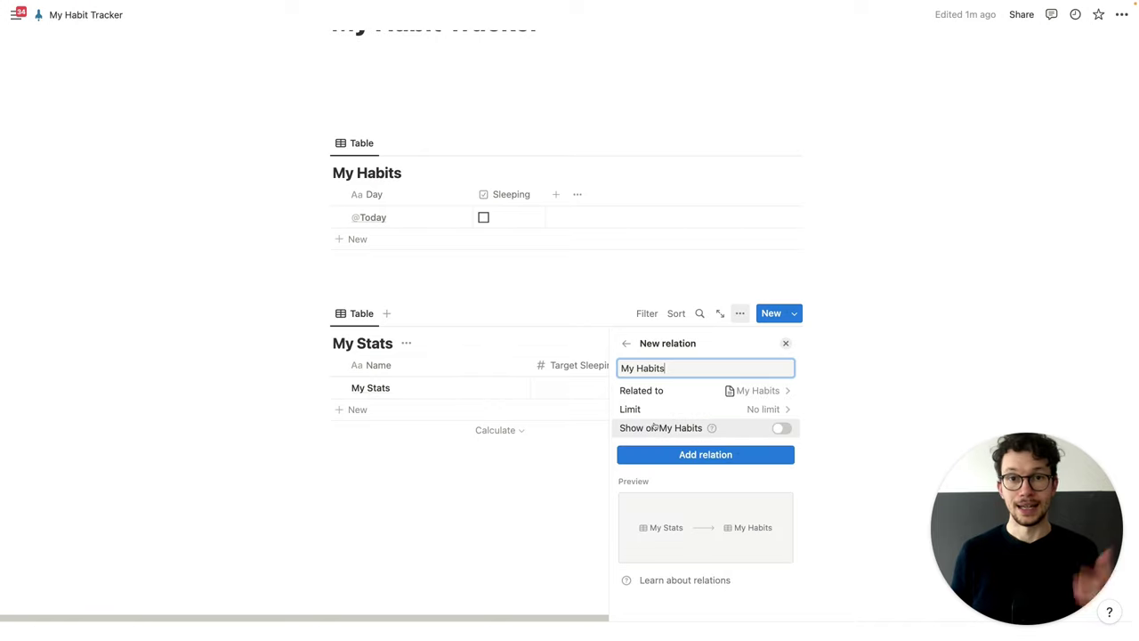
{"action": "left_click", "coordinate": [777, 428]}
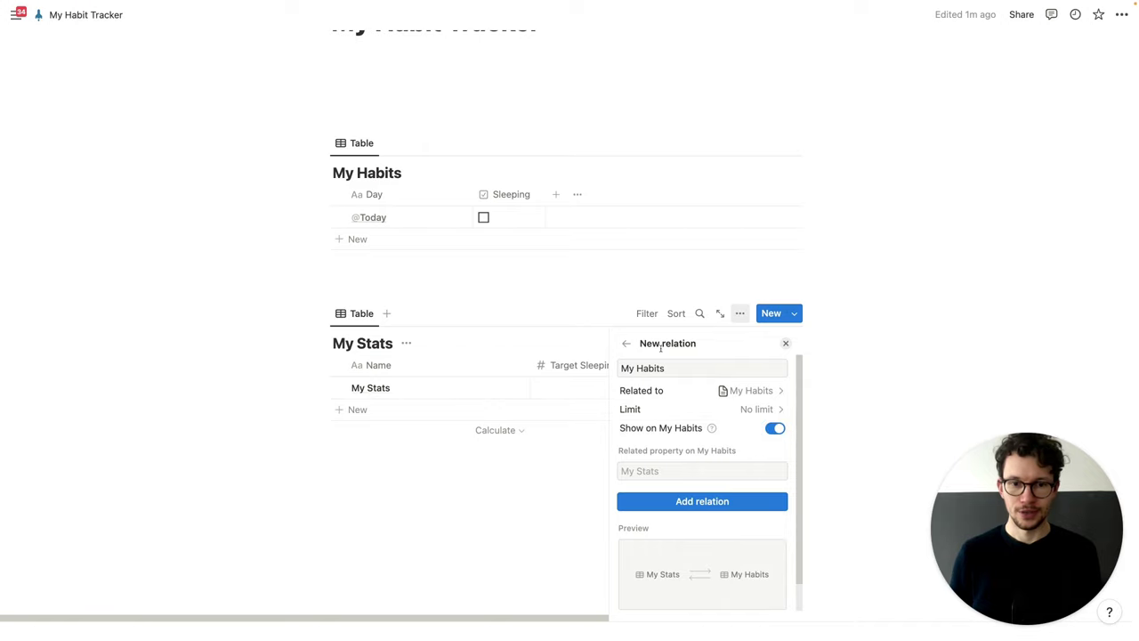
{"action": "left_click", "coordinate": [671, 369]}
{"action": "left_click", "coordinate": [664, 470]}
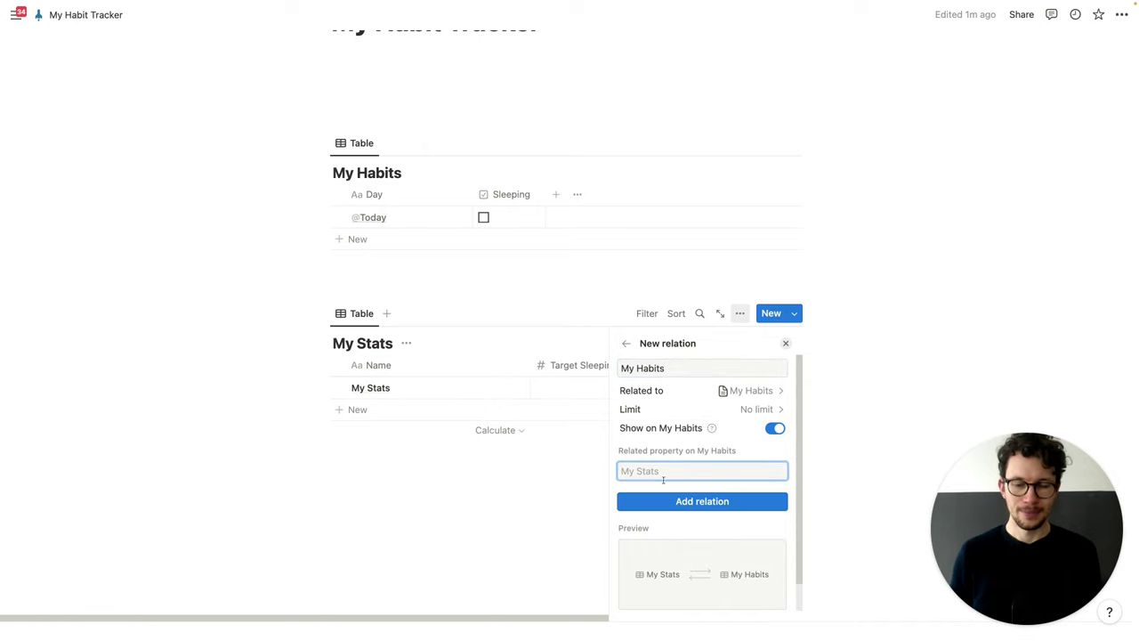
{"action": "left_click", "coordinate": [662, 500]}
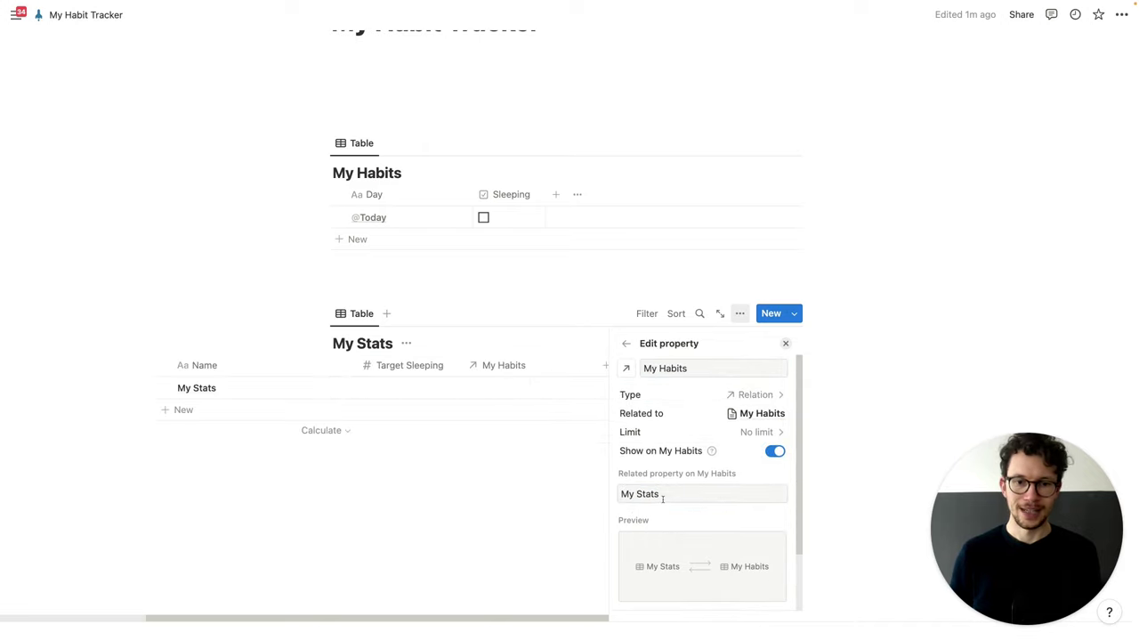
{"action": "left_click", "coordinate": [511, 509]}
{"action": "left_click_drag", "start_coordinate": [755, 365], "coordinate": [719, 369]}
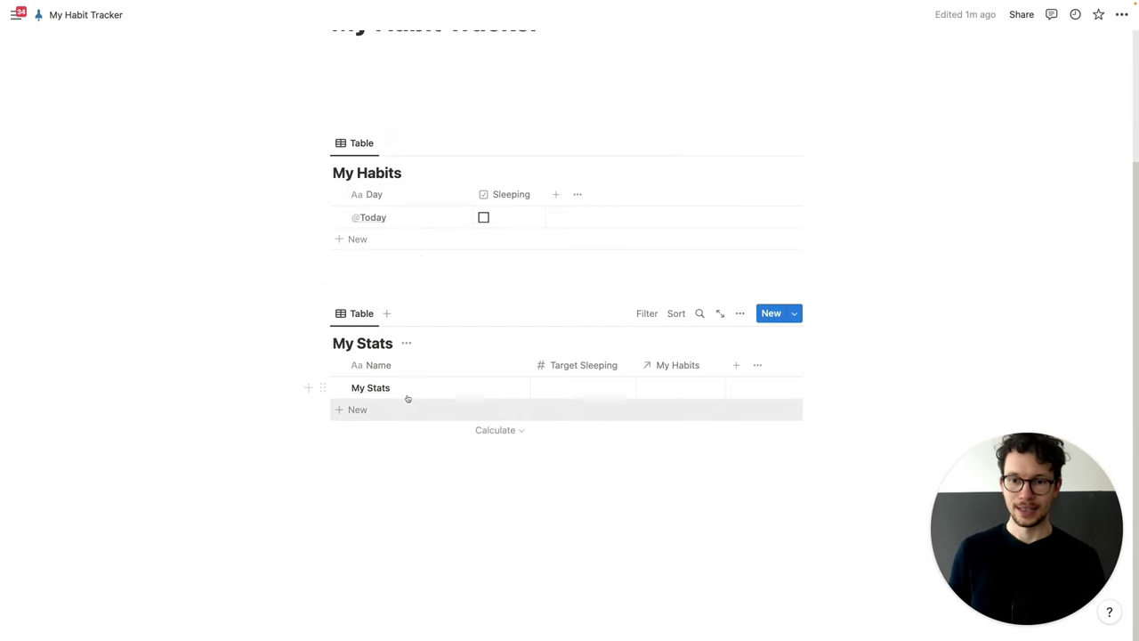
{"action": "mouse_move", "coordinate": [578, 437]}
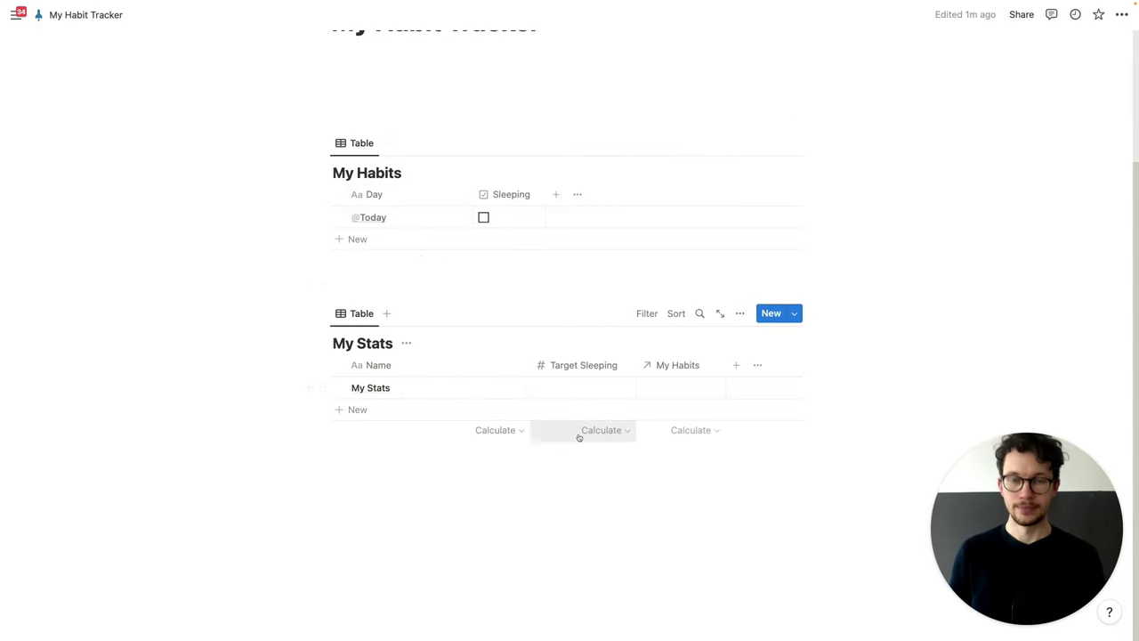
{"action": "left_click", "coordinate": [670, 393]}
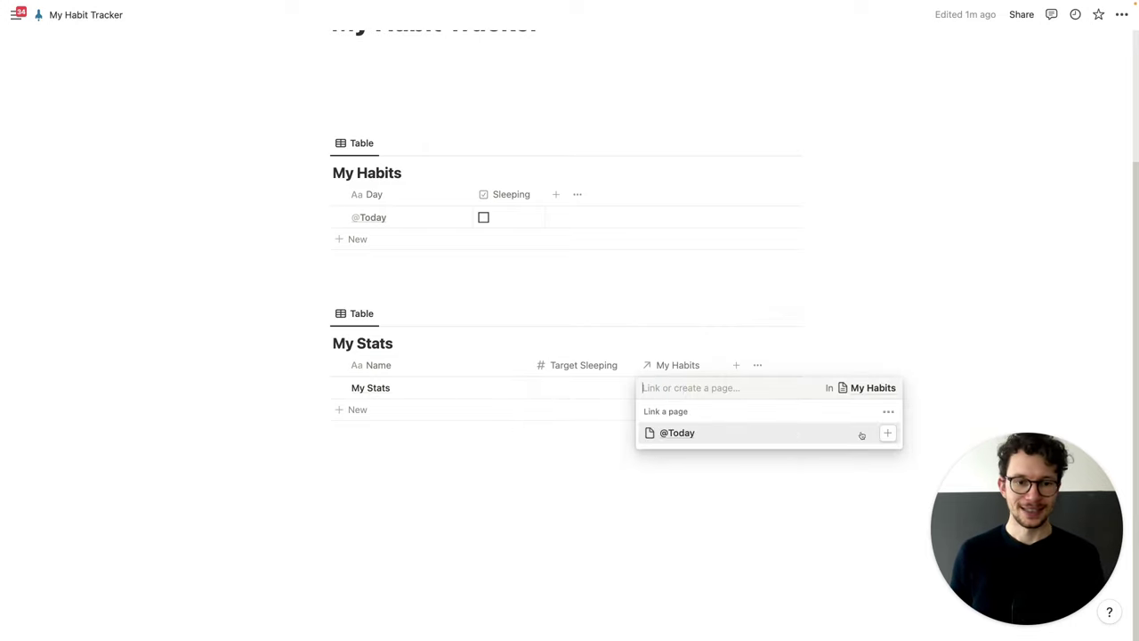
{"action": "left_click", "coordinate": [887, 433]}
{"action": "key", "text": "Escape"}
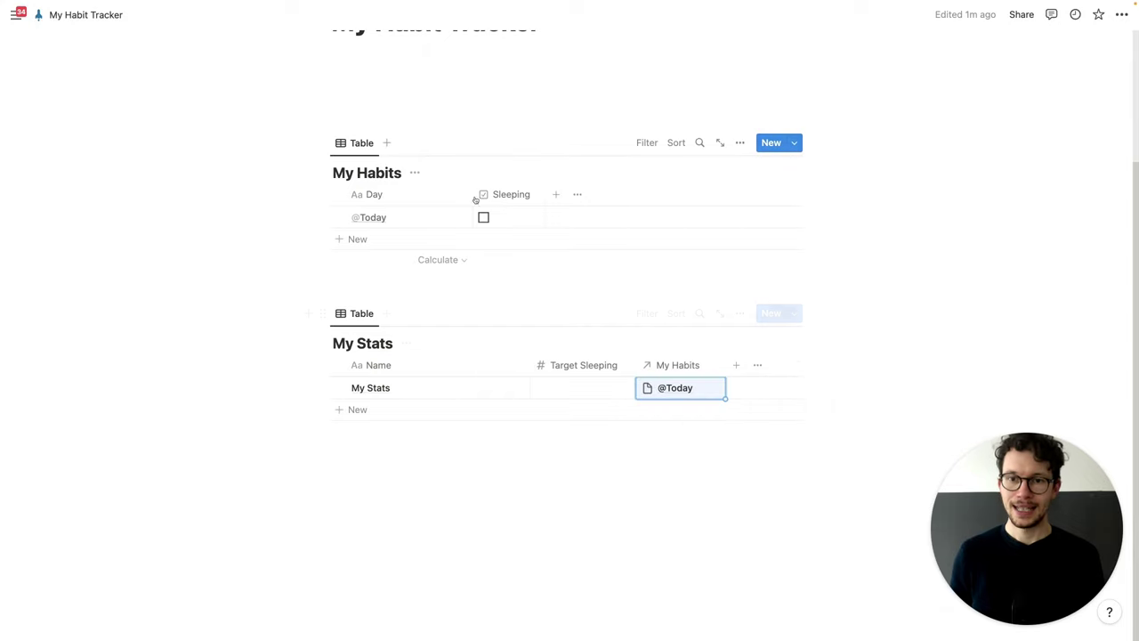
Step: Filter the My Habits table to entries related to My Stats
{"action": "left_click", "coordinate": [646, 144]}
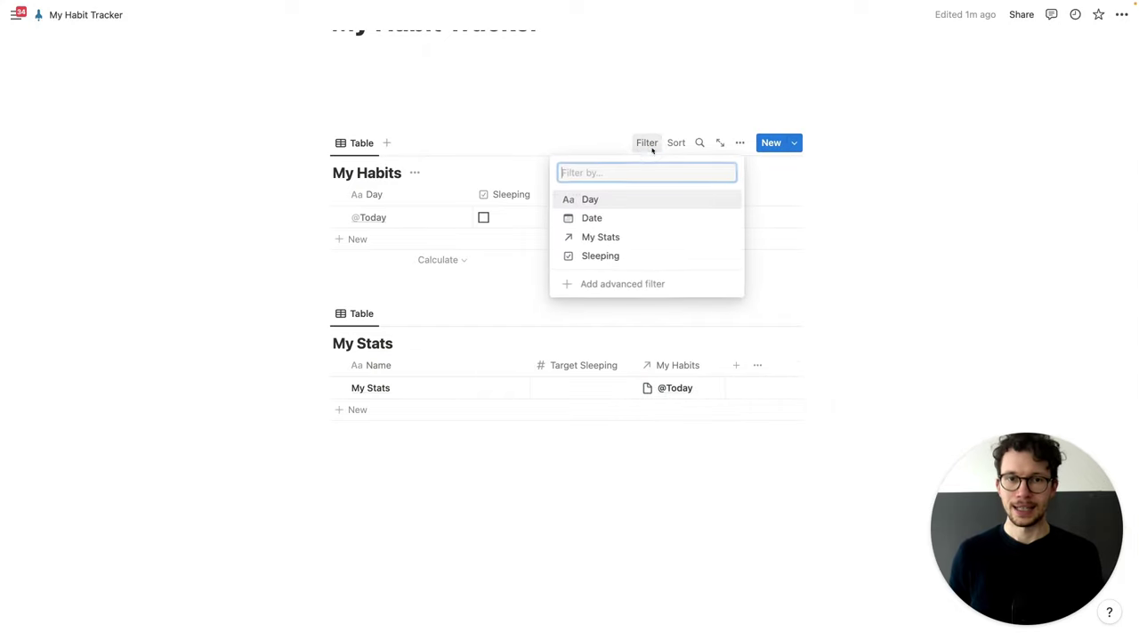
{"action": "left_click", "coordinate": [612, 244]}
{"action": "left_click", "coordinate": [347, 263]}
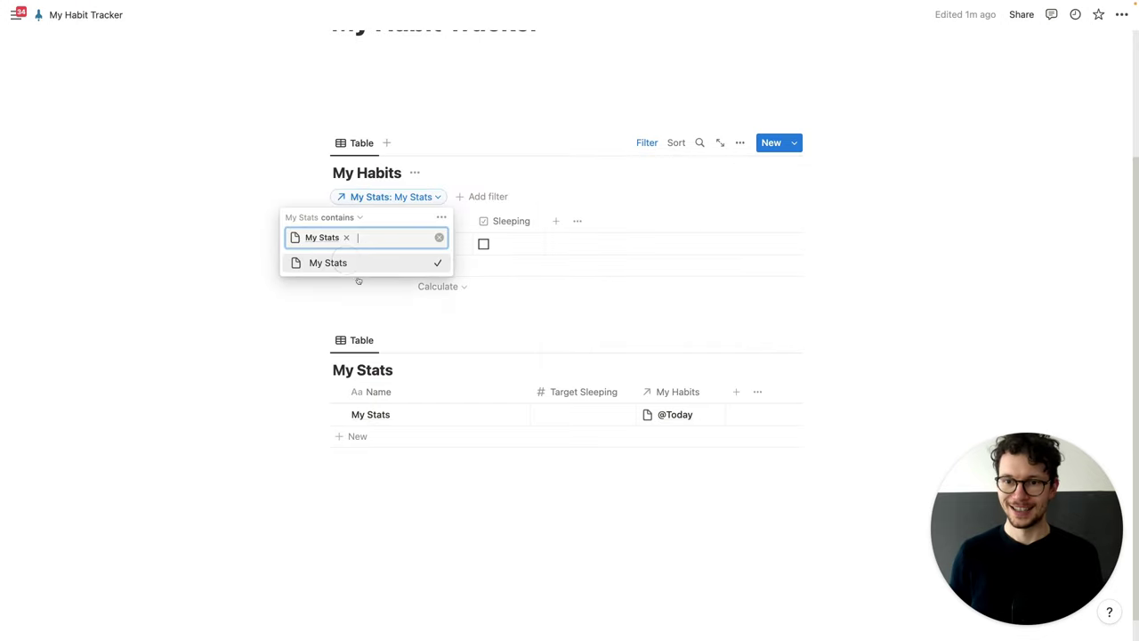
{"action": "left_click", "coordinate": [261, 315]}
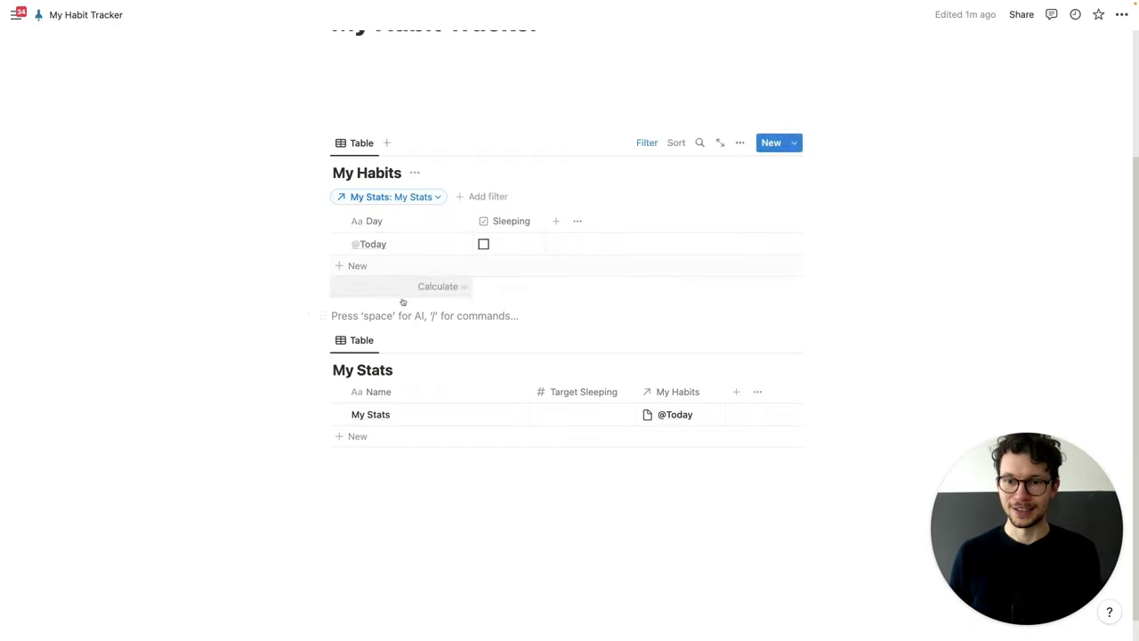
{"action": "left_click", "coordinate": [382, 267]}
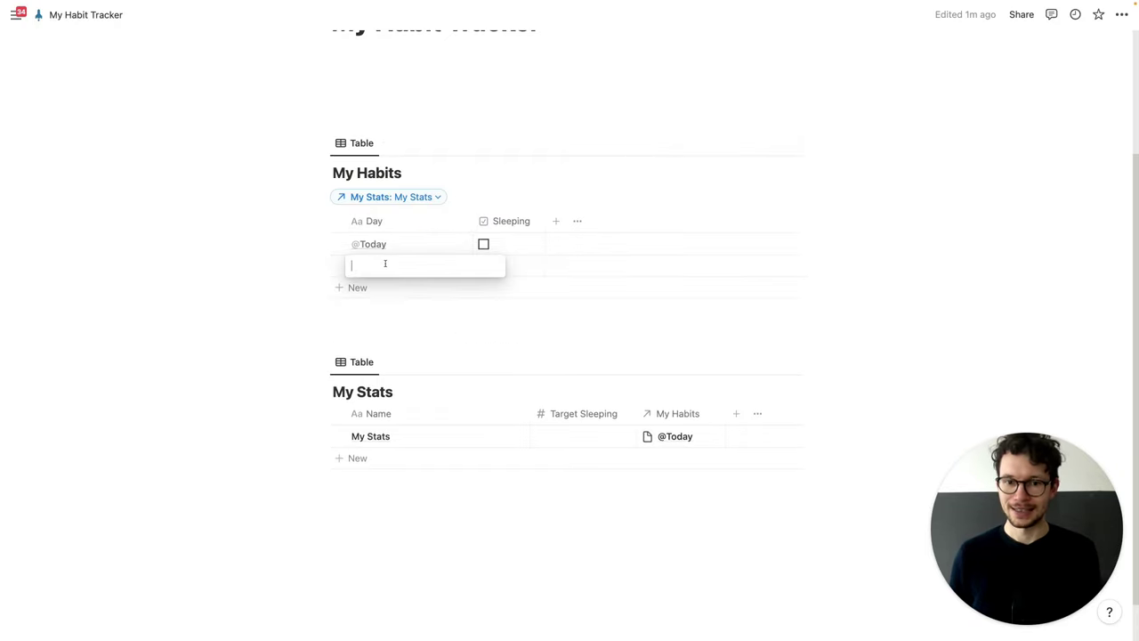
Step: Enter 'Something else' as a new Day entry in My Habits
{"action": "type", "text": "Something else"}
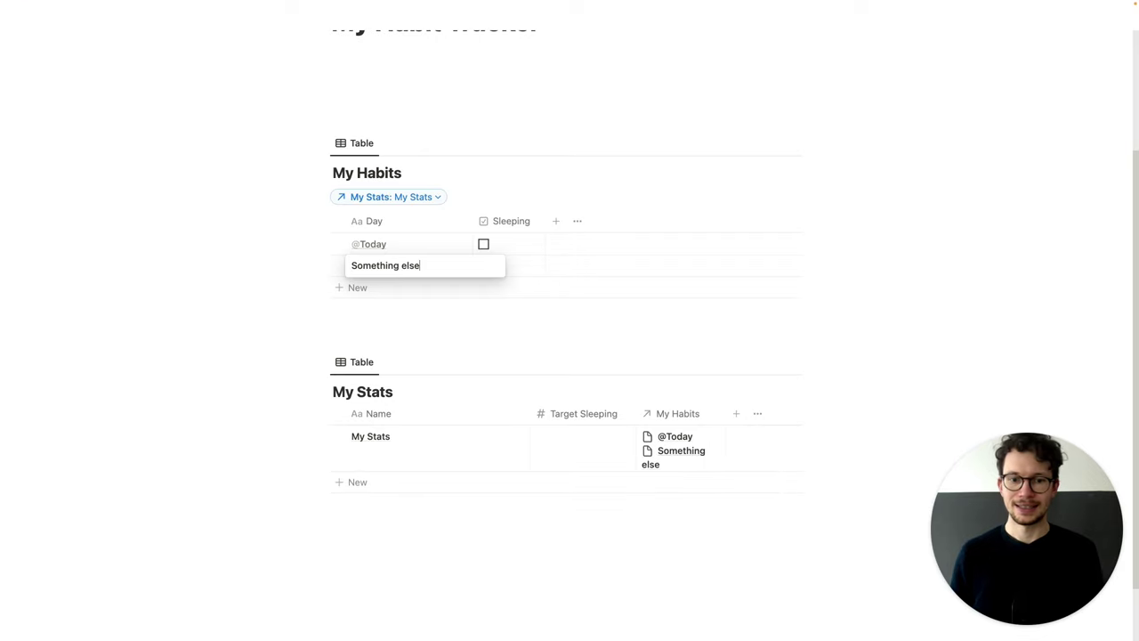
{"action": "key", "text": "Escape"}
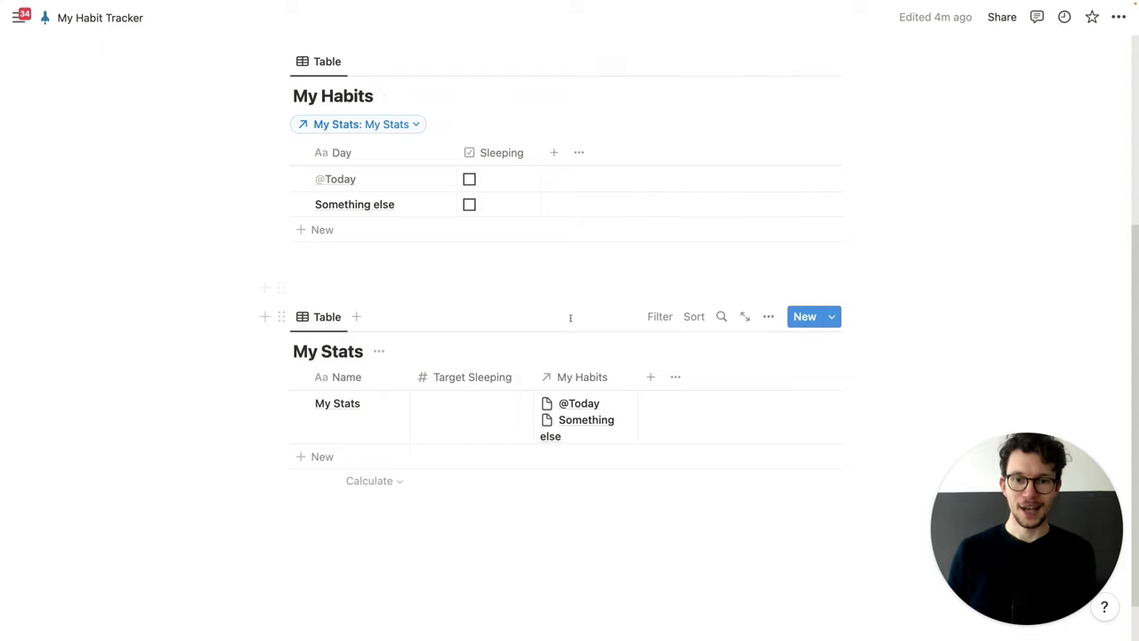
Step: Add a rollup property to My Stats and name it #Total Days
{"action": "left_click", "coordinate": [650, 378]}
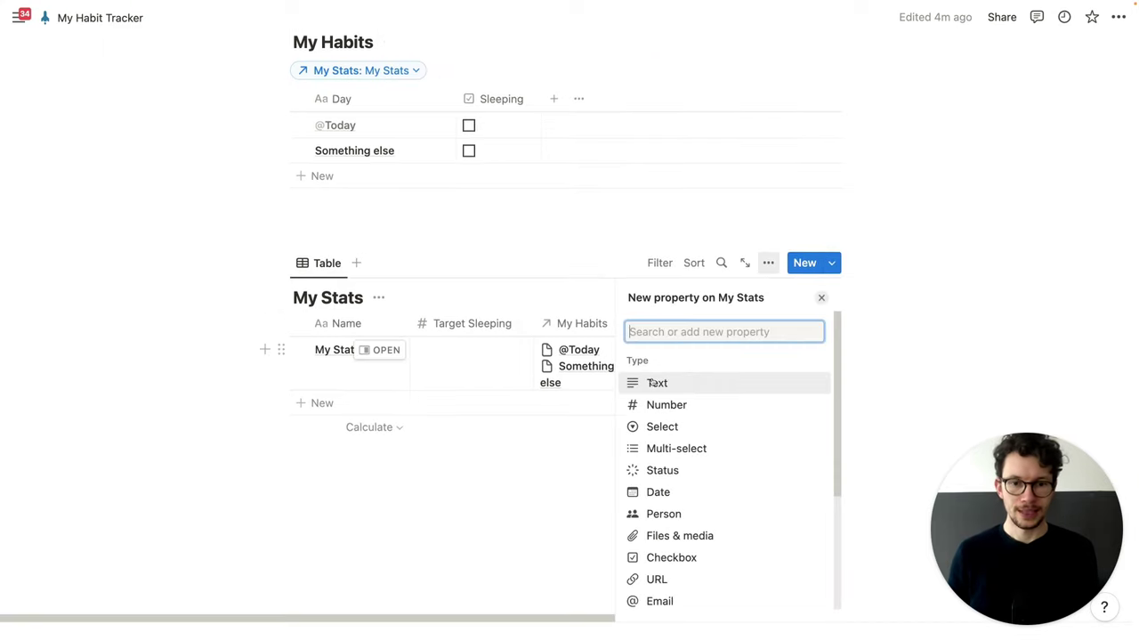
{"action": "type", "text": "roll"}
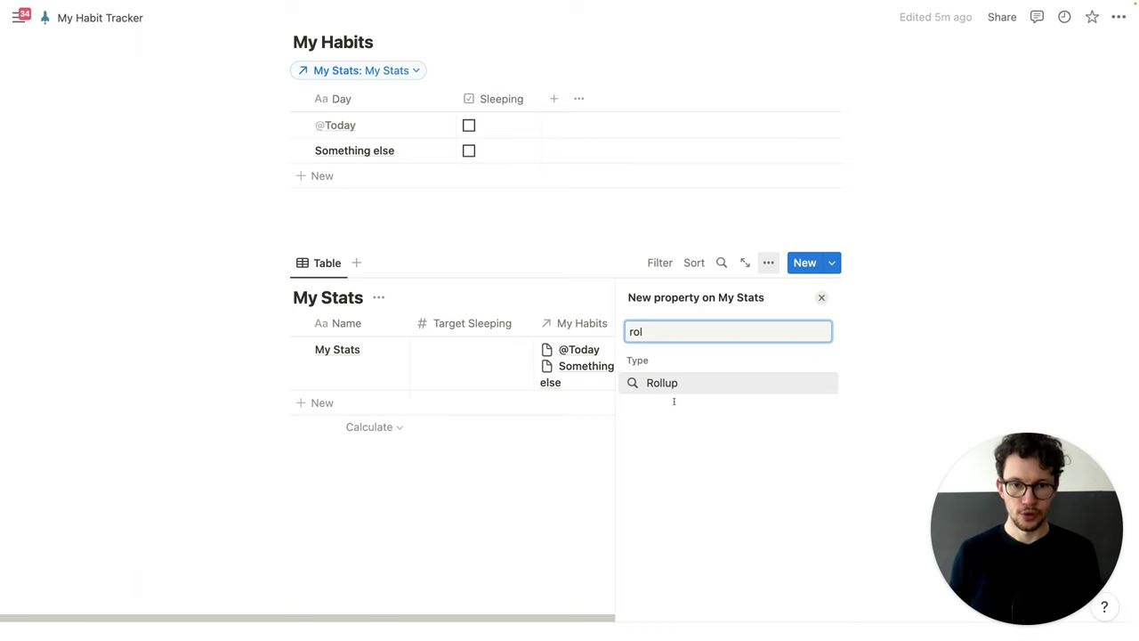
{"action": "left_click", "coordinate": [673, 384]}
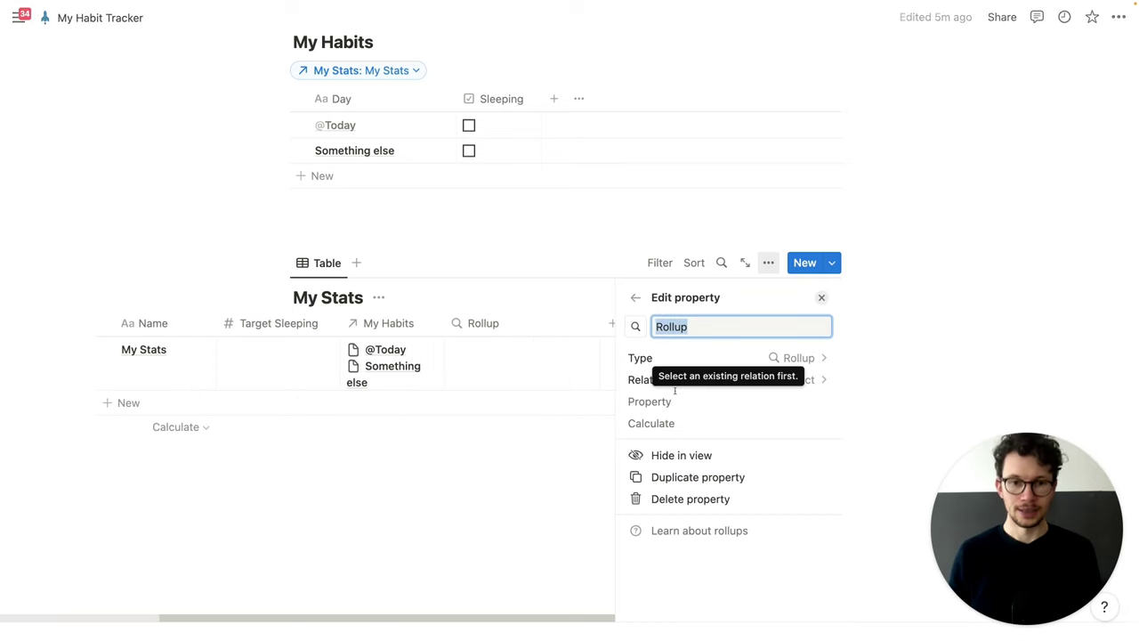
{"action": "key", "text": "super+a"}
{"action": "type", "text": "Total Day"}
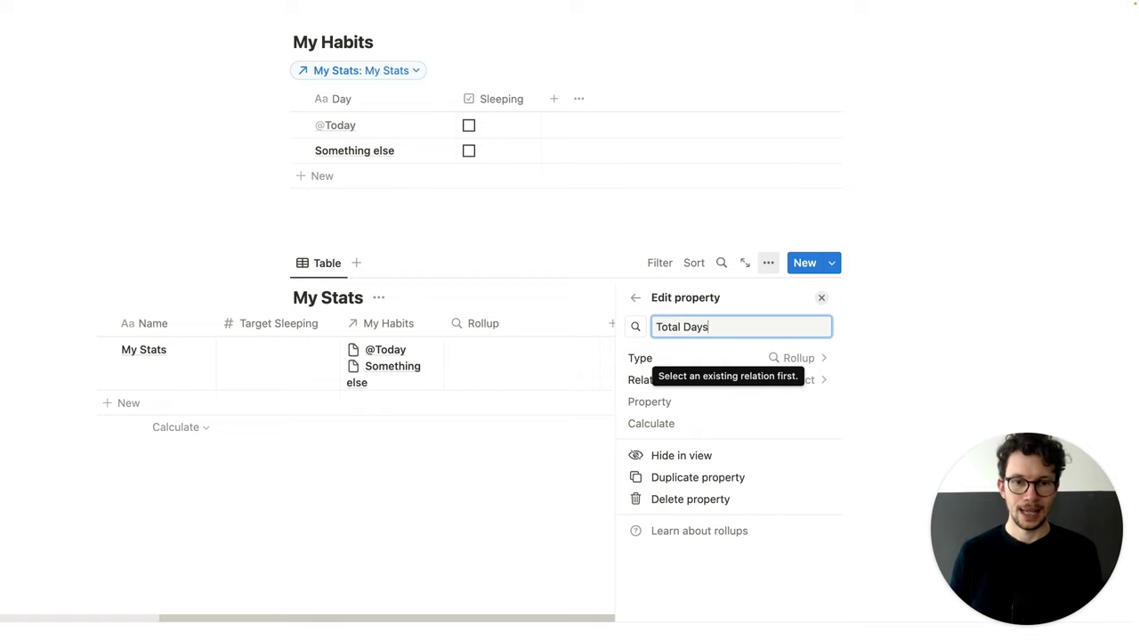
{"action": "type", "text": "#"}
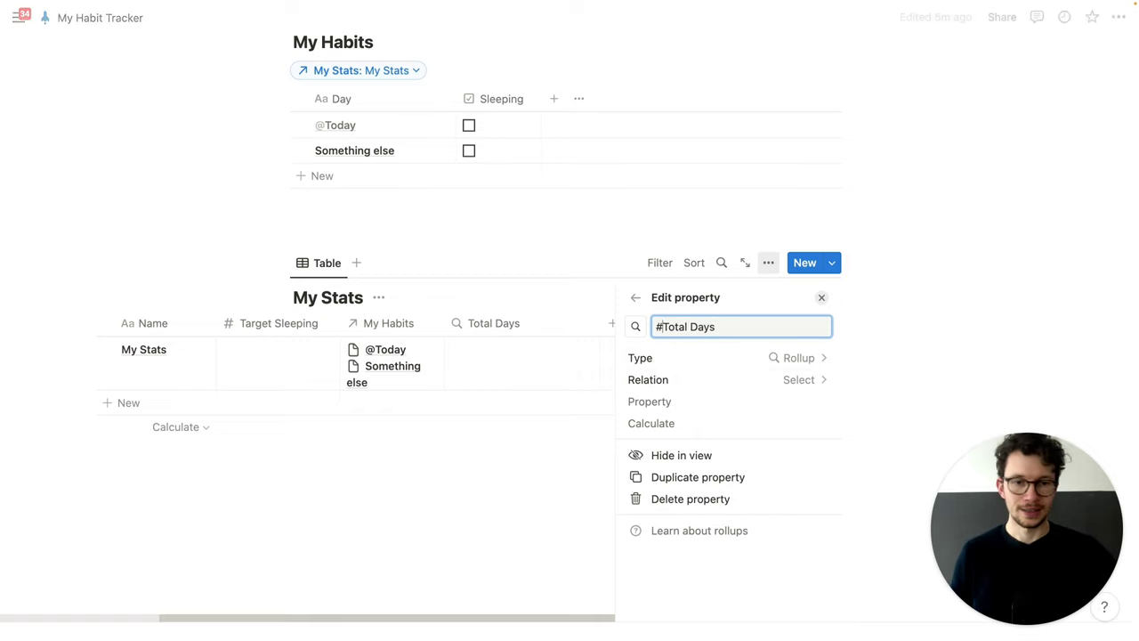
Step: Set the rollup to Count all of Day through the My Habits relation and narrow the column
{"action": "left_click", "coordinate": [698, 378]}
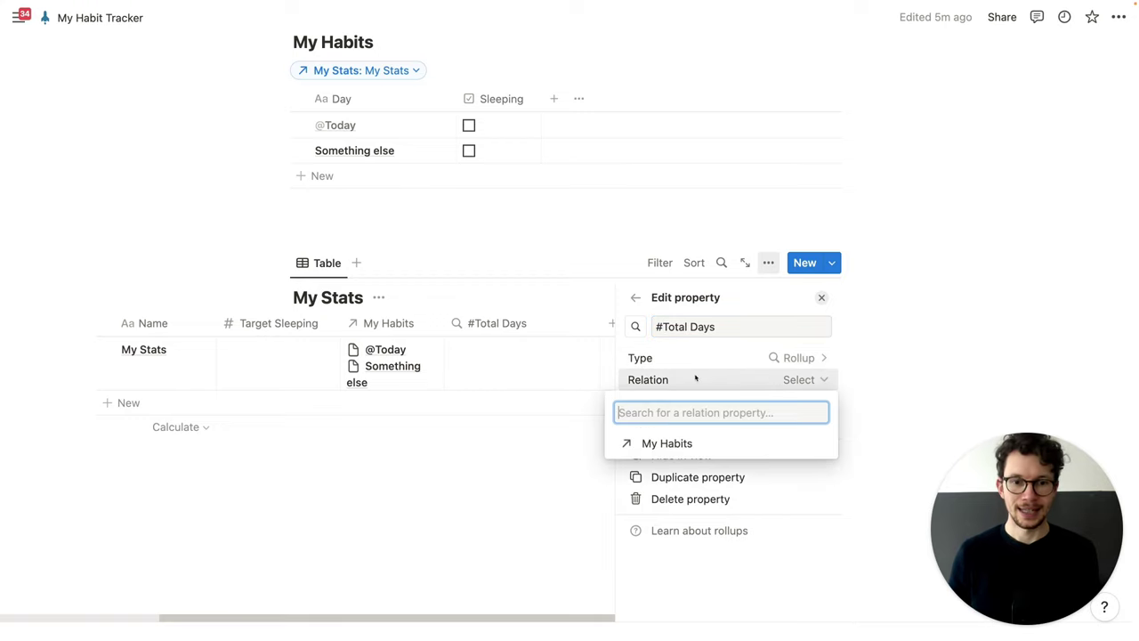
{"action": "left_click", "coordinate": [659, 443]}
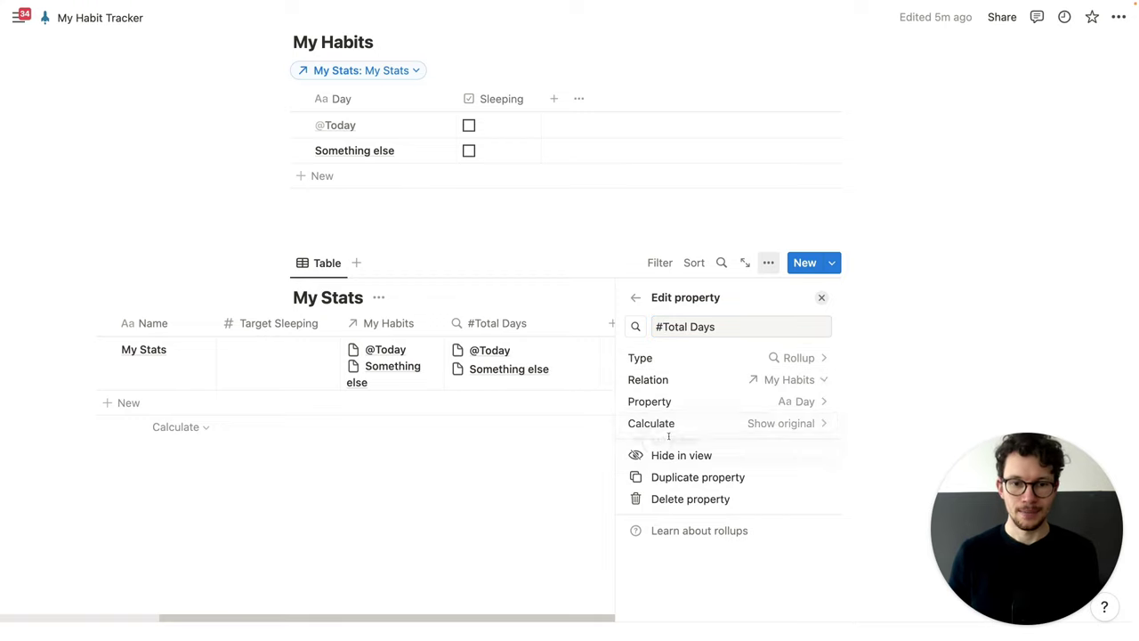
{"action": "left_click", "coordinate": [709, 402]}
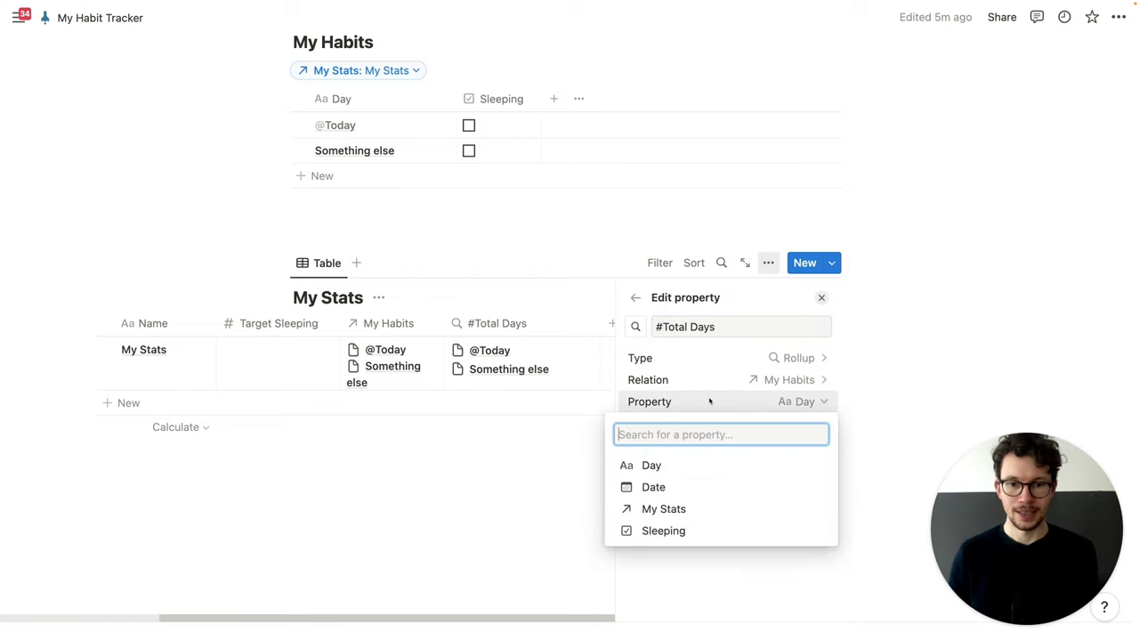
{"action": "left_click", "coordinate": [667, 465]}
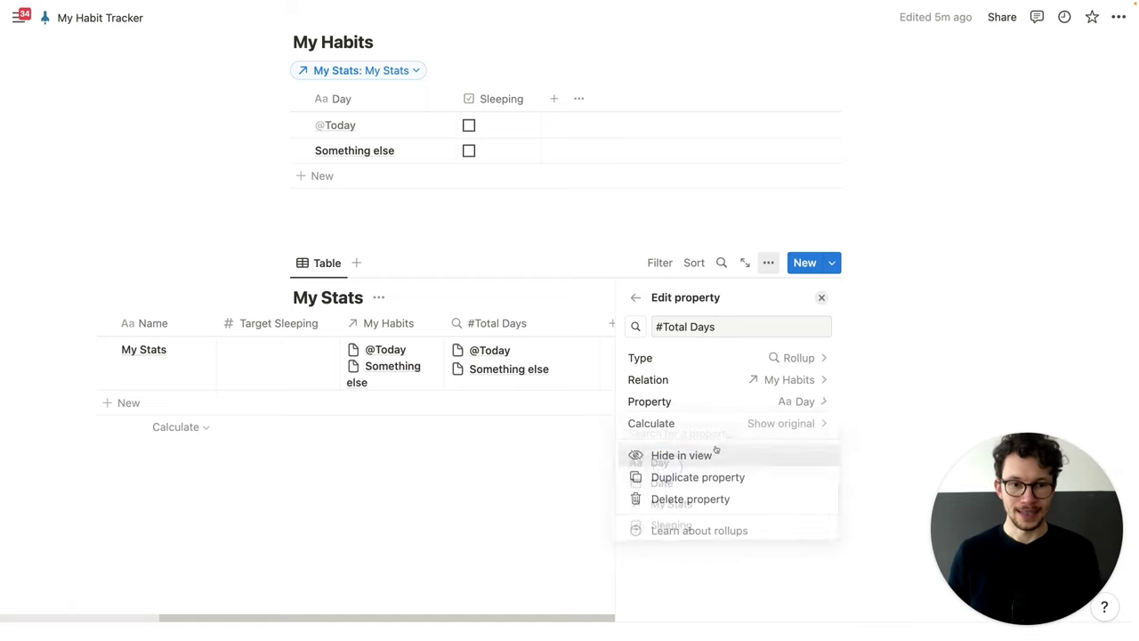
{"action": "left_click", "coordinate": [727, 429]}
{"action": "left_click", "coordinate": [719, 265]}
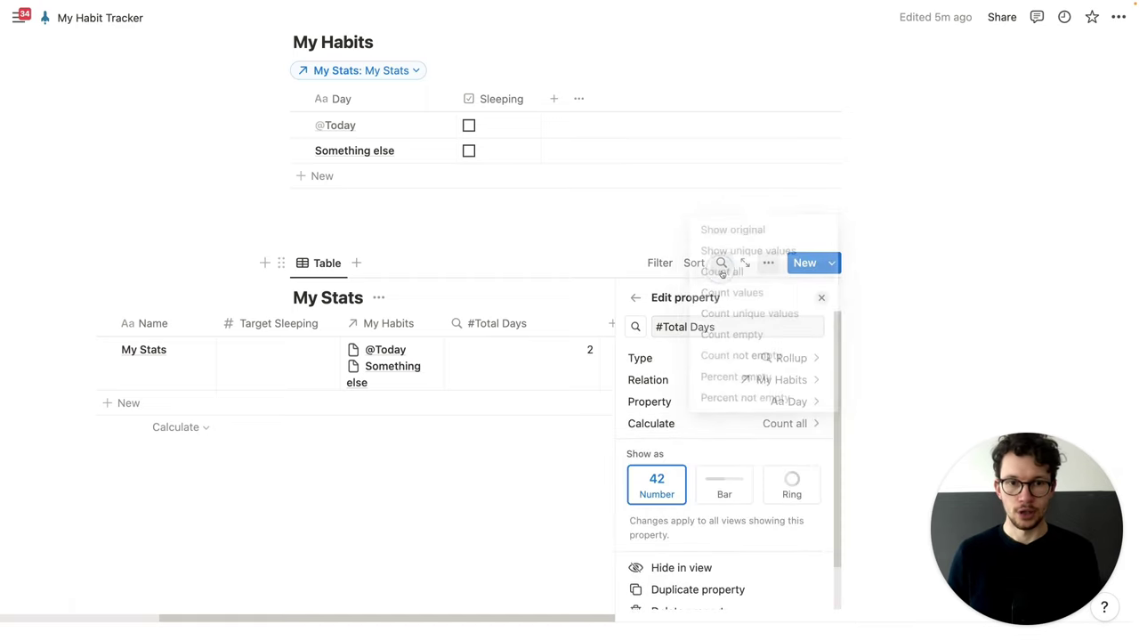
{"action": "left_click", "coordinate": [539, 460]}
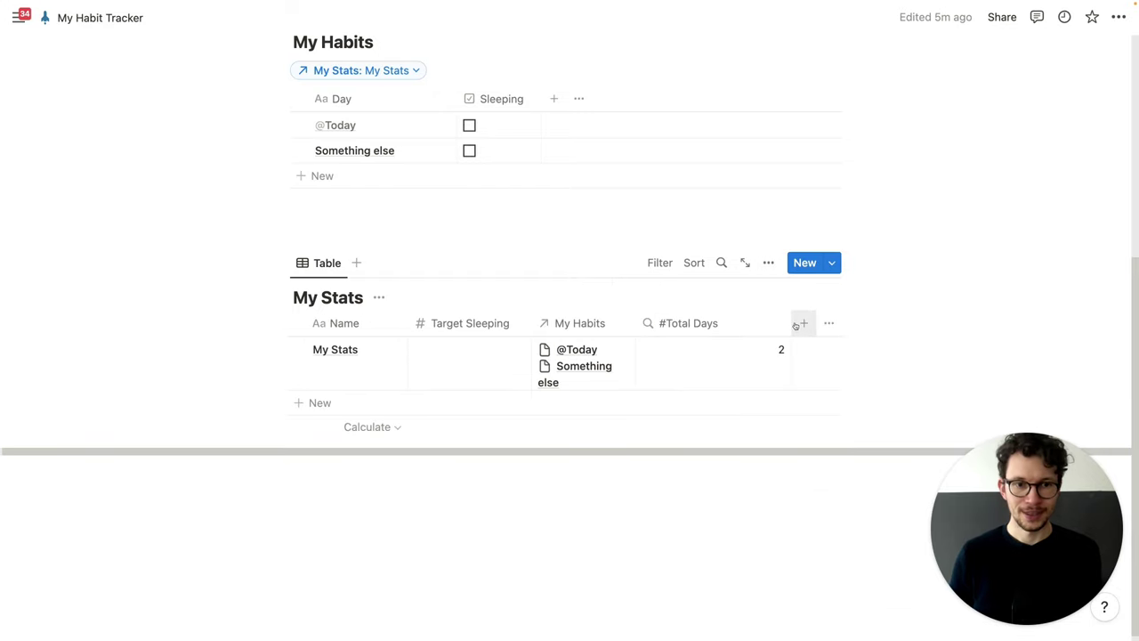
{"action": "left_click_drag", "start_coordinate": [746, 334], "coordinate": [736, 331]}
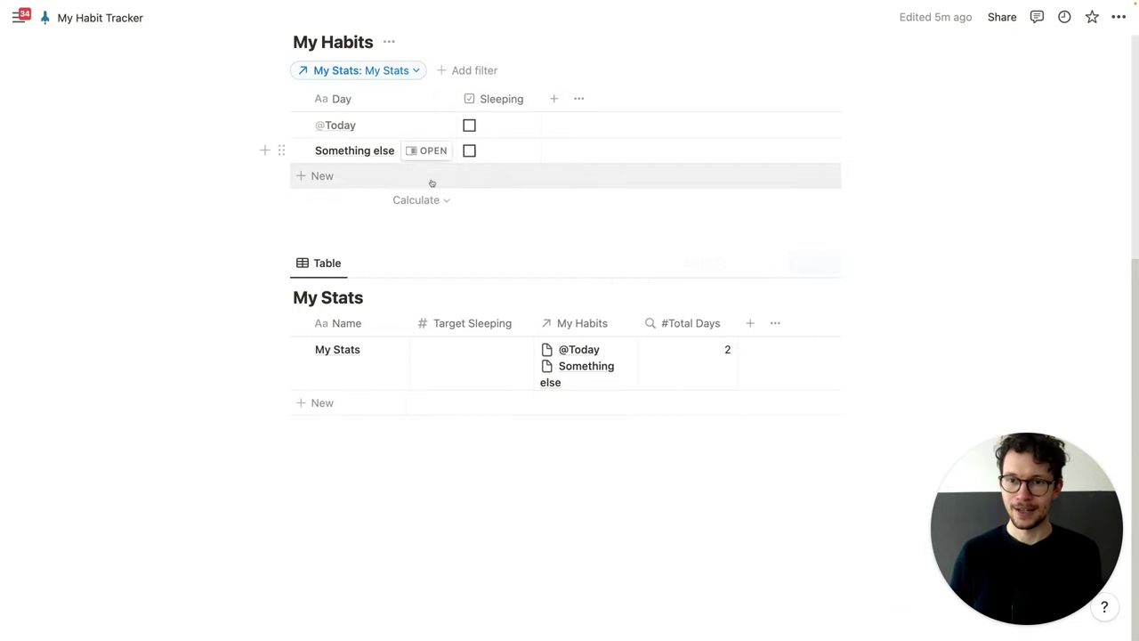
{"action": "left_click", "coordinate": [362, 187]}
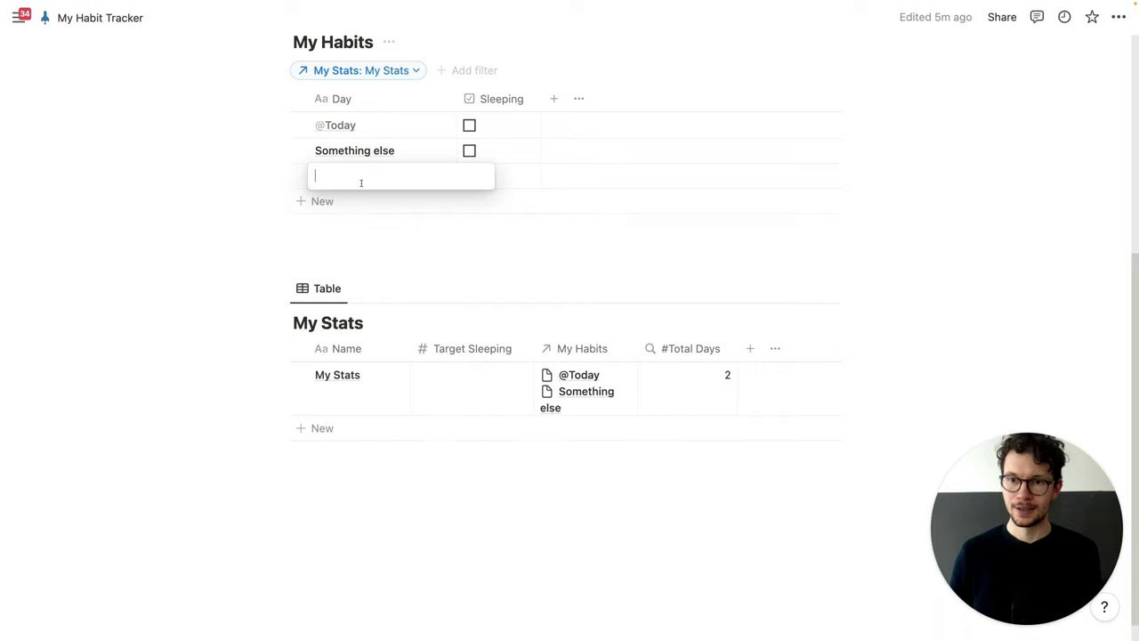
{"action": "type", "text": "Ye"}
{"action": "key", "text": "super+a"}
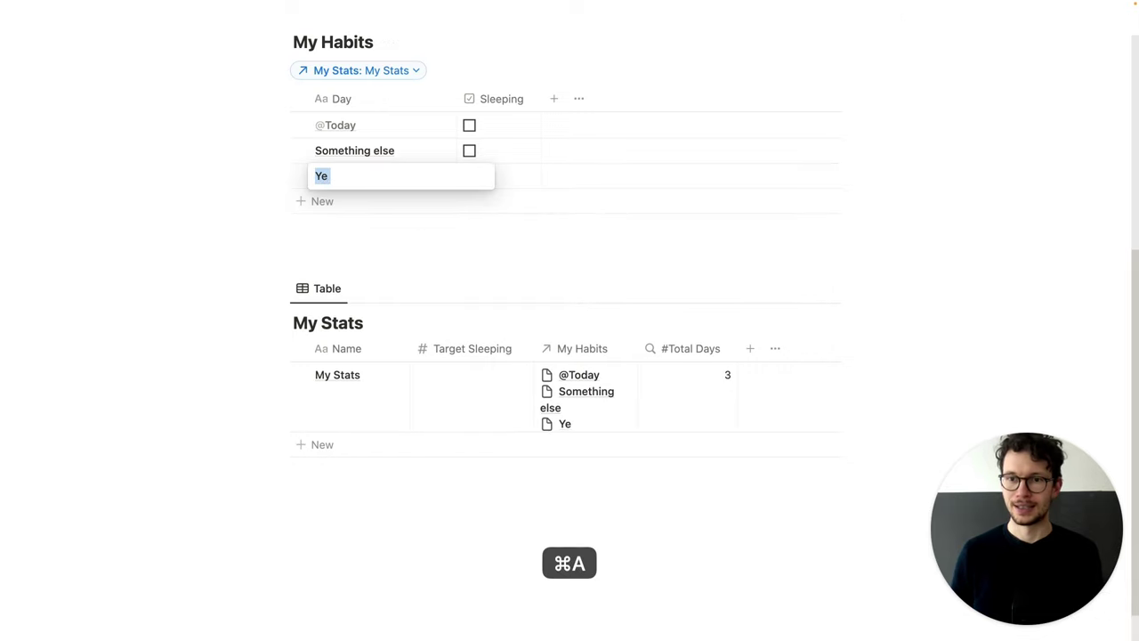
{"action": "type", "text": "@yeste"}
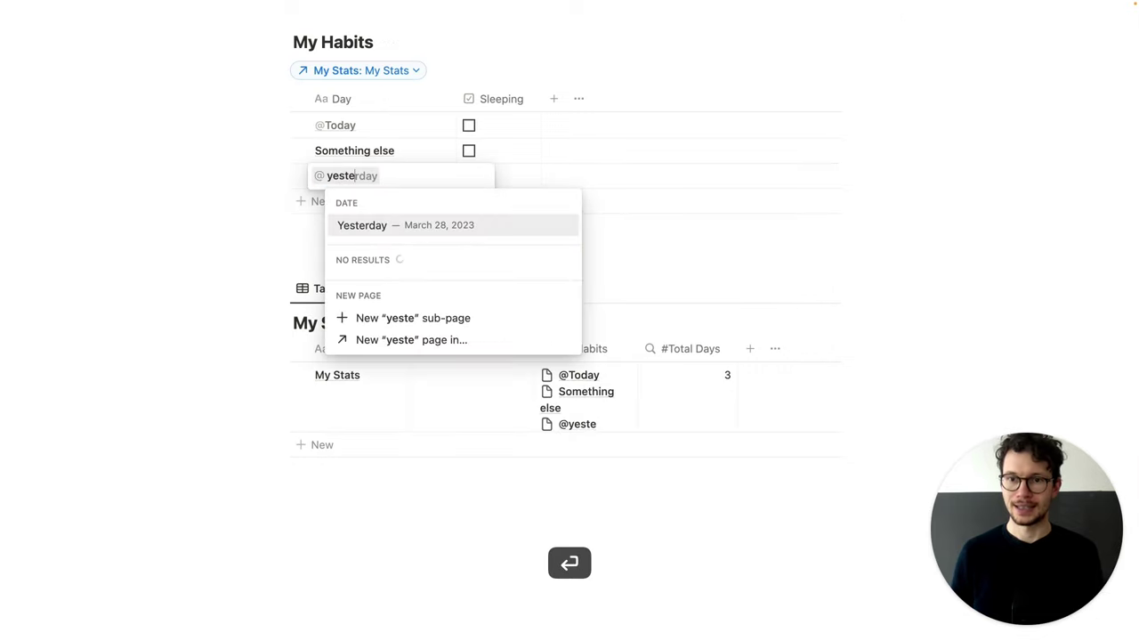
{"action": "key", "text": "Return"}
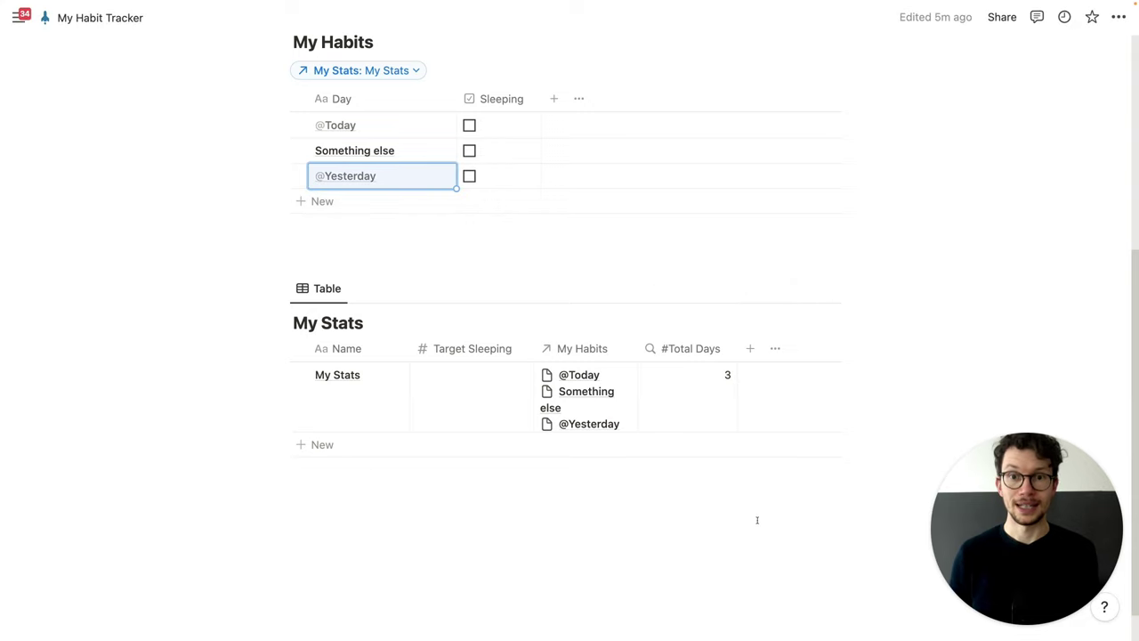
Step: Add a rollup to My Stats counting checked Sleeping boxes via the My Habits relation
{"action": "left_click", "coordinate": [750, 349]}
{"action": "type", "text": "roll"}
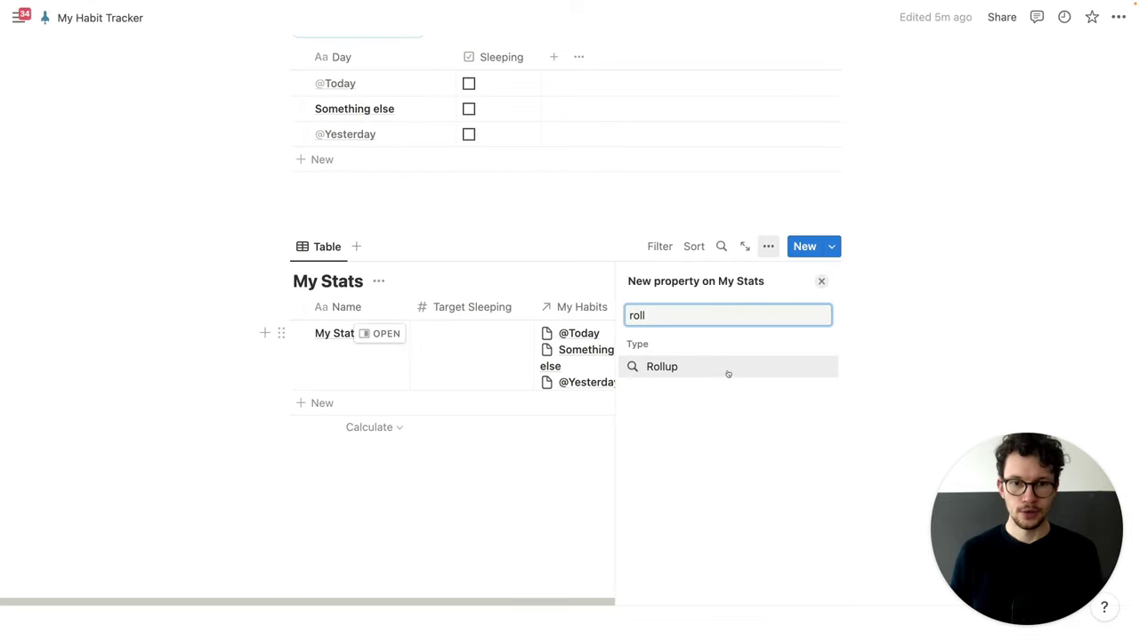
{"action": "left_click", "coordinate": [727, 367]}
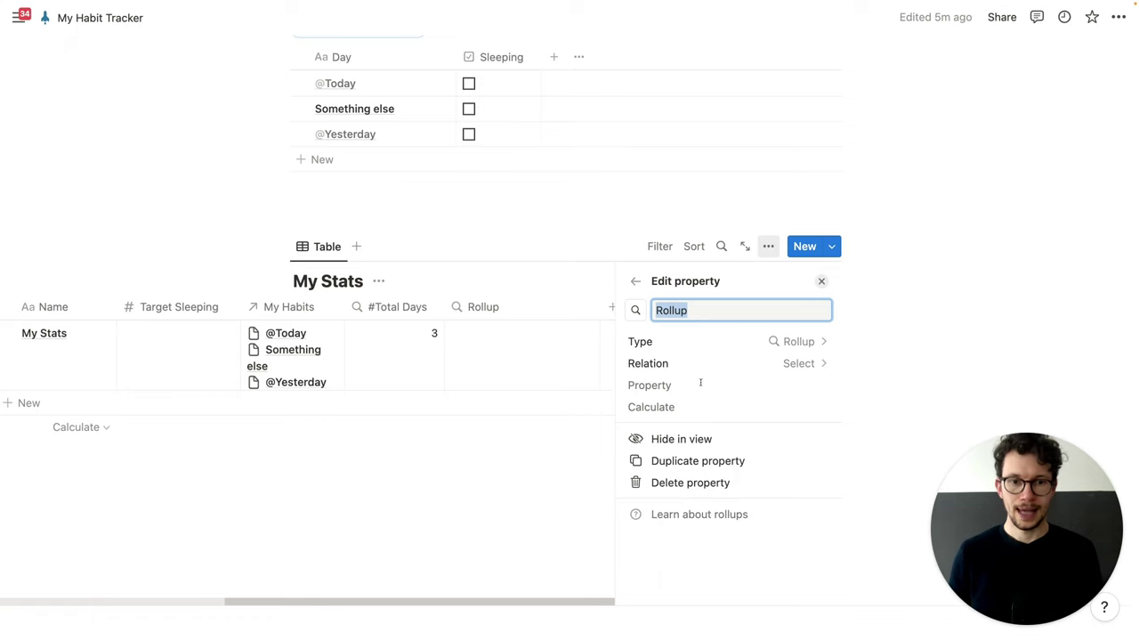
{"action": "left_click", "coordinate": [707, 369]}
{"action": "left_click", "coordinate": [681, 428]}
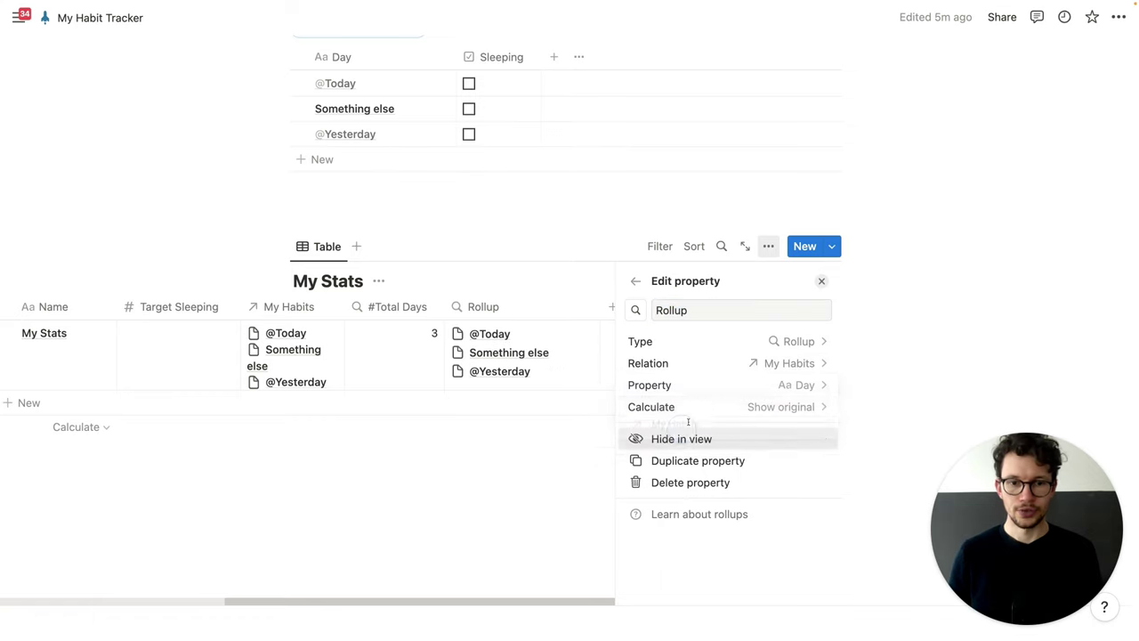
{"action": "left_click", "coordinate": [707, 385]}
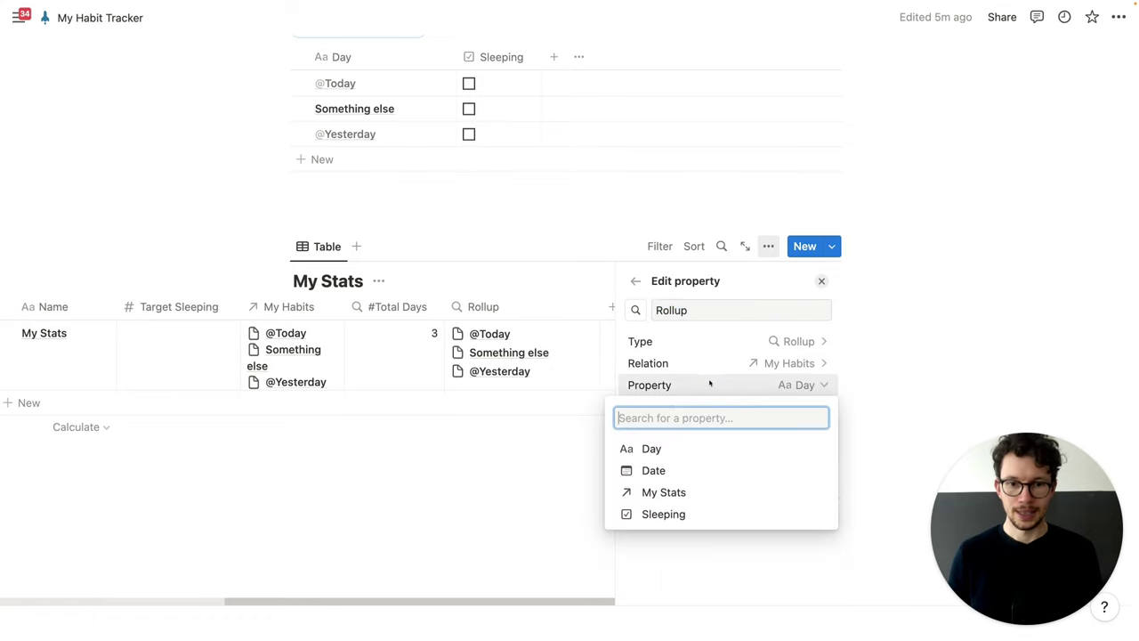
{"action": "left_click", "coordinate": [672, 523]}
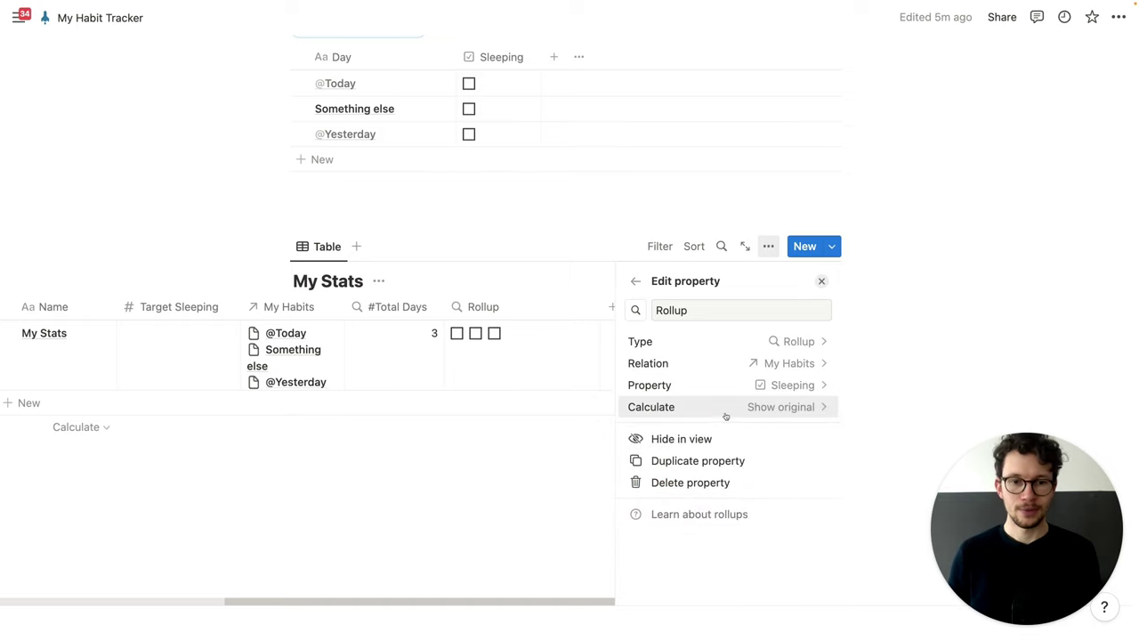
{"action": "left_click", "coordinate": [724, 408]}
{"action": "left_click", "coordinate": [714, 476]}
Step: Rename the new rollup column to #Sleeping
{"action": "left_click", "coordinate": [708, 308]}
{"action": "key", "text": "super+a"}
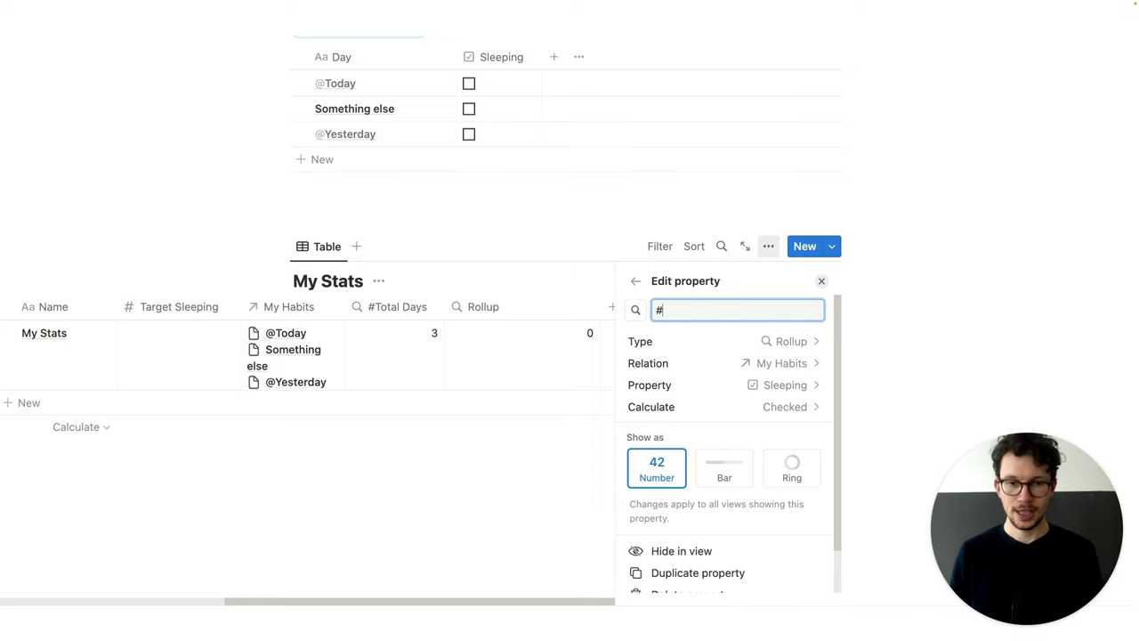
{"action": "type", "text": "#Sleeping"}
{"action": "key", "text": "Return"}
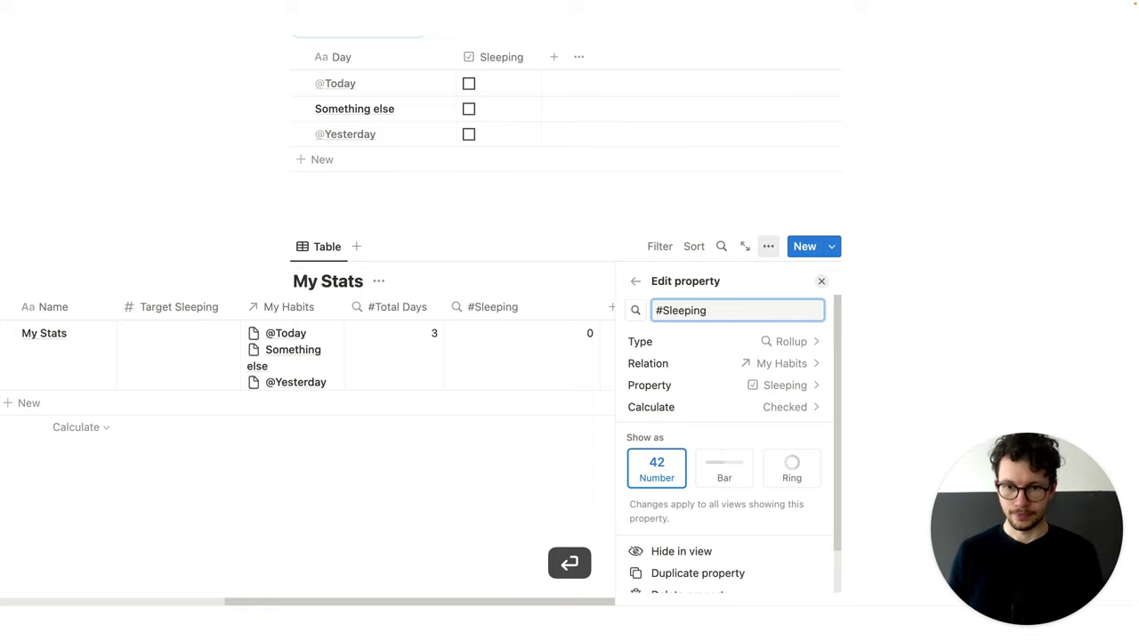
{"action": "left_click", "coordinate": [562, 456]}
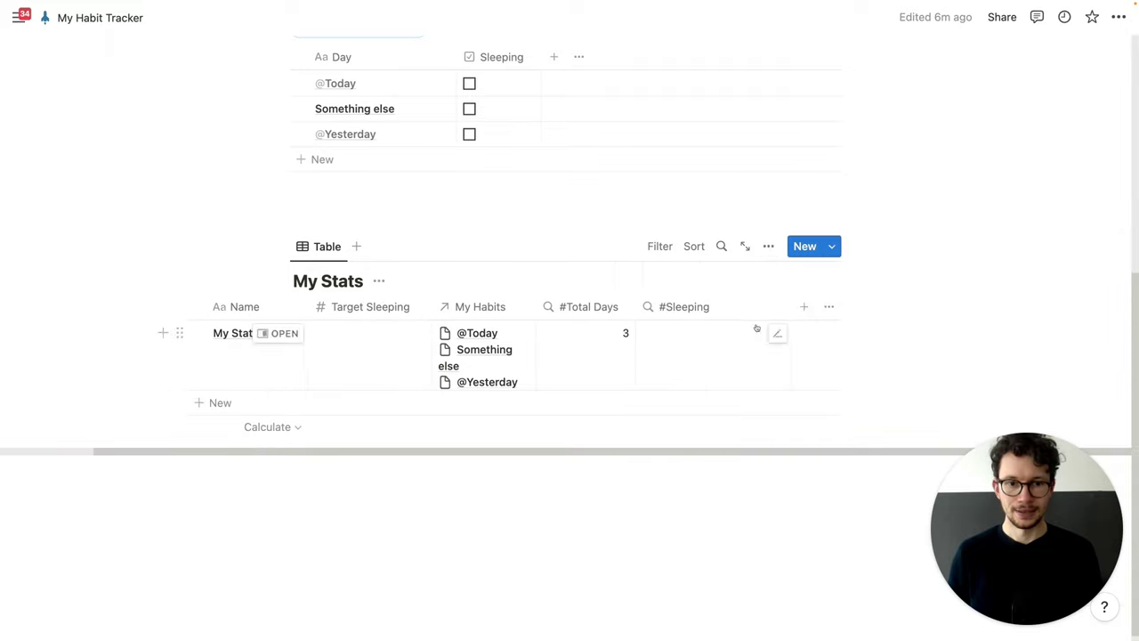
{"action": "scroll", "coordinate": [735, 315], "scroll_direction": "left", "scroll_amount": 3}
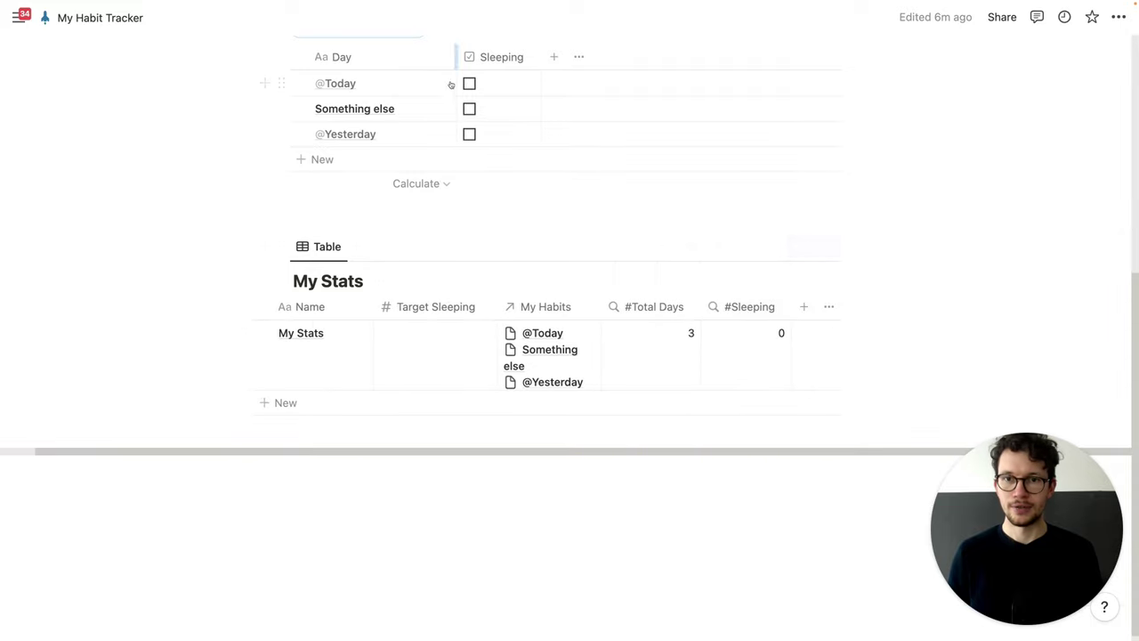
{"action": "left_click", "coordinate": [469, 109]}
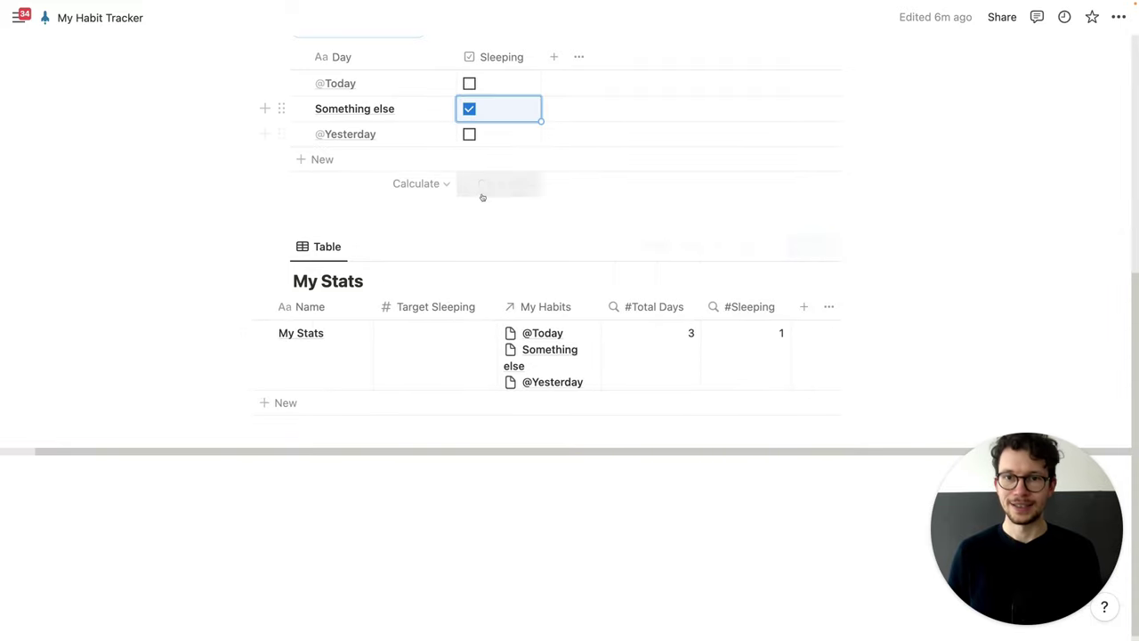
{"action": "left_click", "coordinate": [468, 134]}
{"action": "left_click", "coordinate": [469, 108]}
{"action": "left_click", "coordinate": [469, 134]}
{"action": "scroll", "coordinate": [488, 202], "scroll_direction": "up", "scroll_amount": 1}
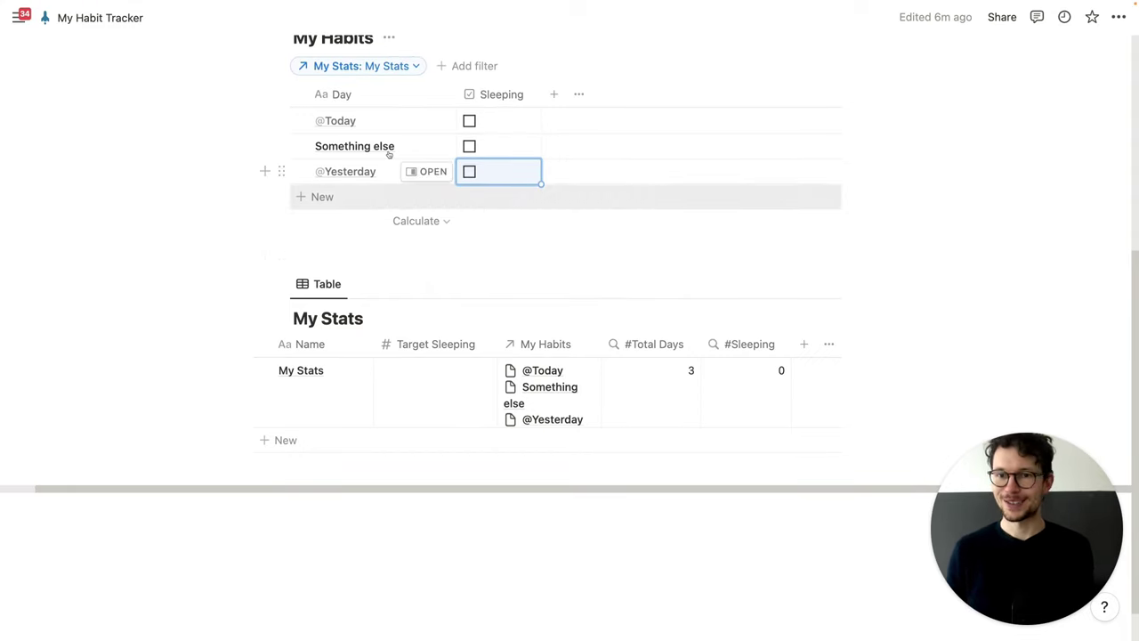
{"action": "left_click", "coordinate": [469, 121]}
{"action": "left_click", "coordinate": [469, 122]}
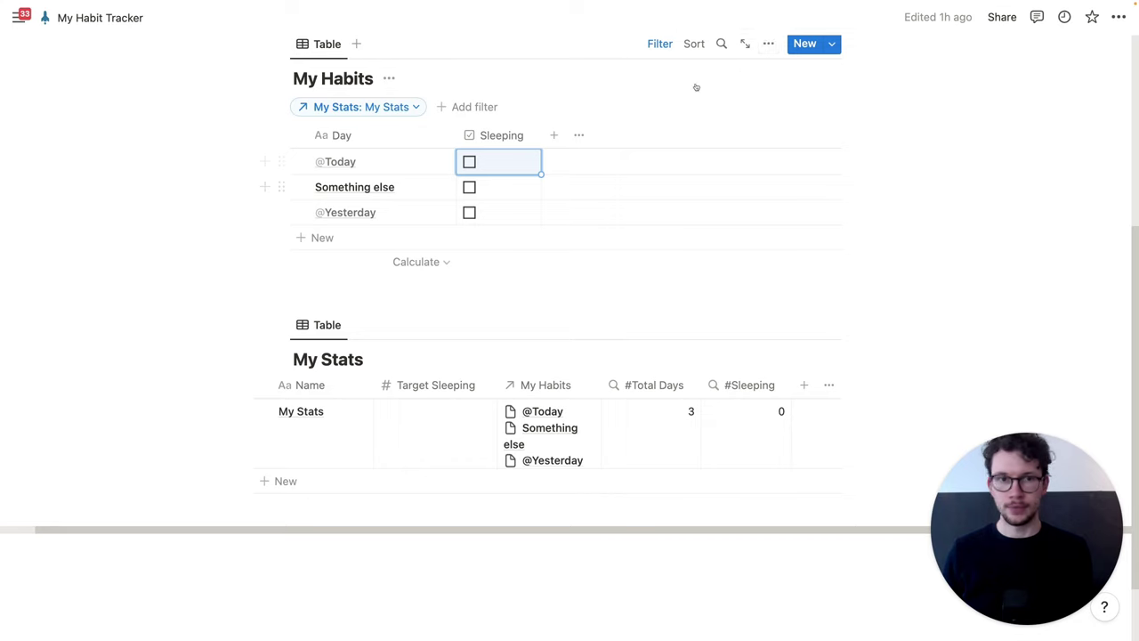
Step: Unhide the Date property in the My Habits table
{"action": "left_click", "coordinate": [768, 44]}
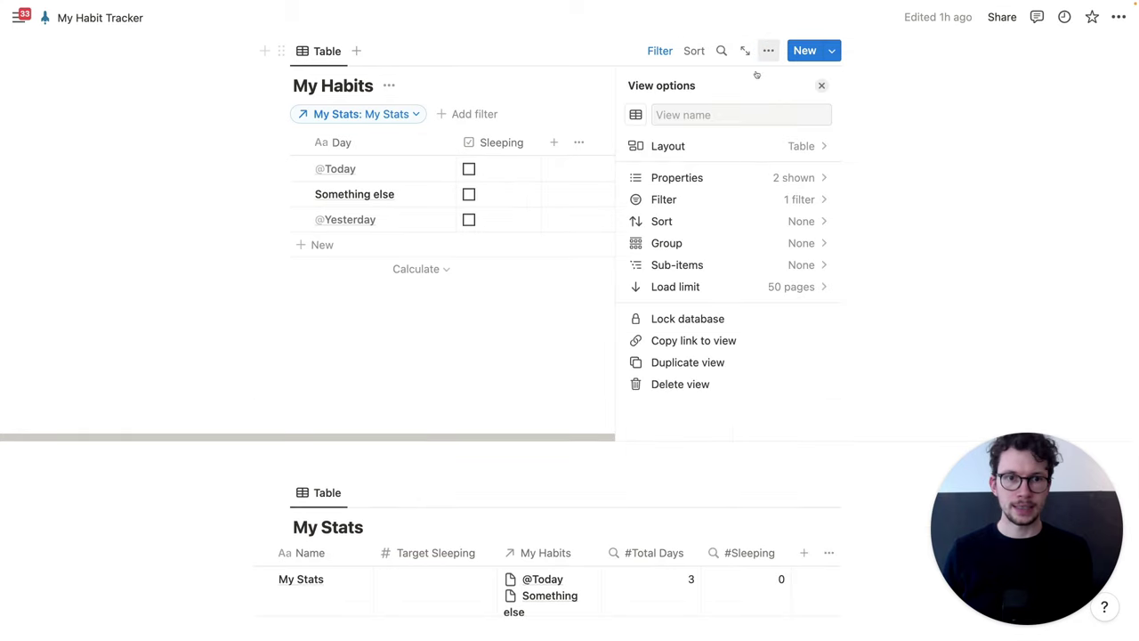
{"action": "left_click", "coordinate": [735, 178]}
{"action": "left_click", "coordinate": [806, 245]}
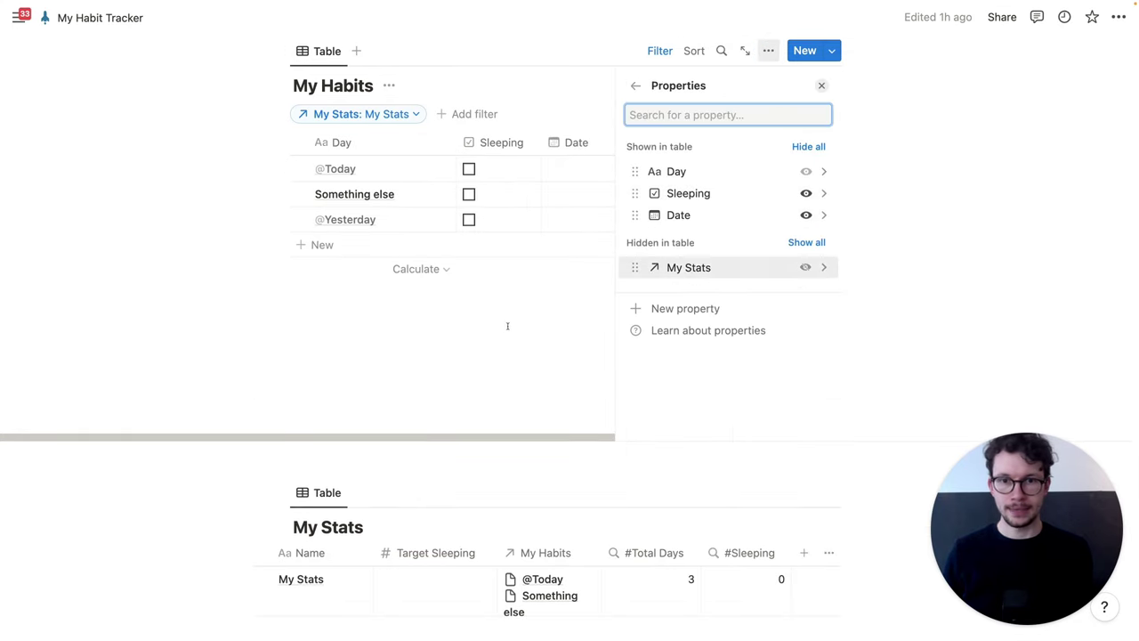
{"action": "left_click", "coordinate": [506, 325]}
Step: Date the Today, Yesterday and Something else rows March 29, 28 and 21, 2023
{"action": "left_click", "coordinate": [570, 175]}
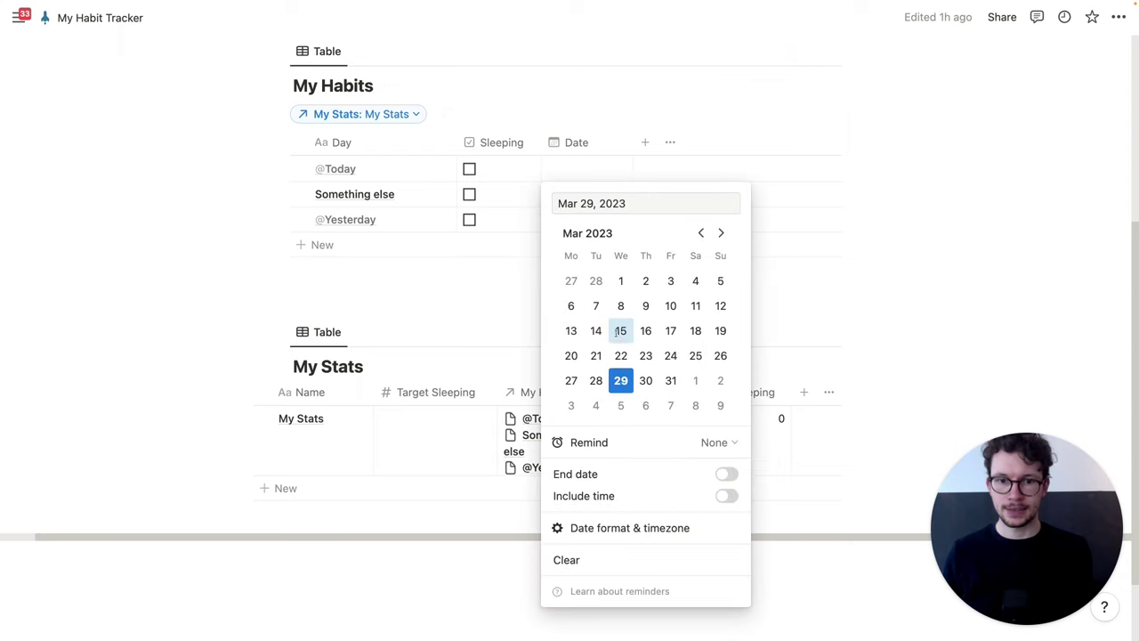
{"action": "left_click", "coordinate": [620, 380]}
{"action": "left_click", "coordinate": [465, 306]}
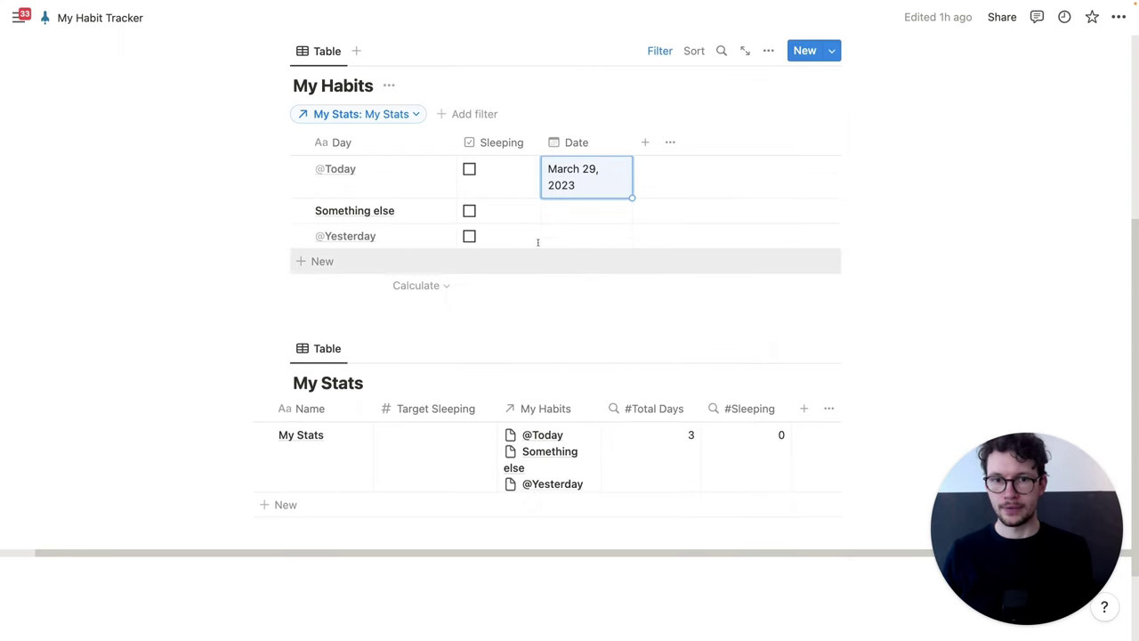
{"action": "left_click", "coordinate": [554, 237]}
{"action": "left_click", "coordinate": [591, 402]}
{"action": "left_click", "coordinate": [485, 325]}
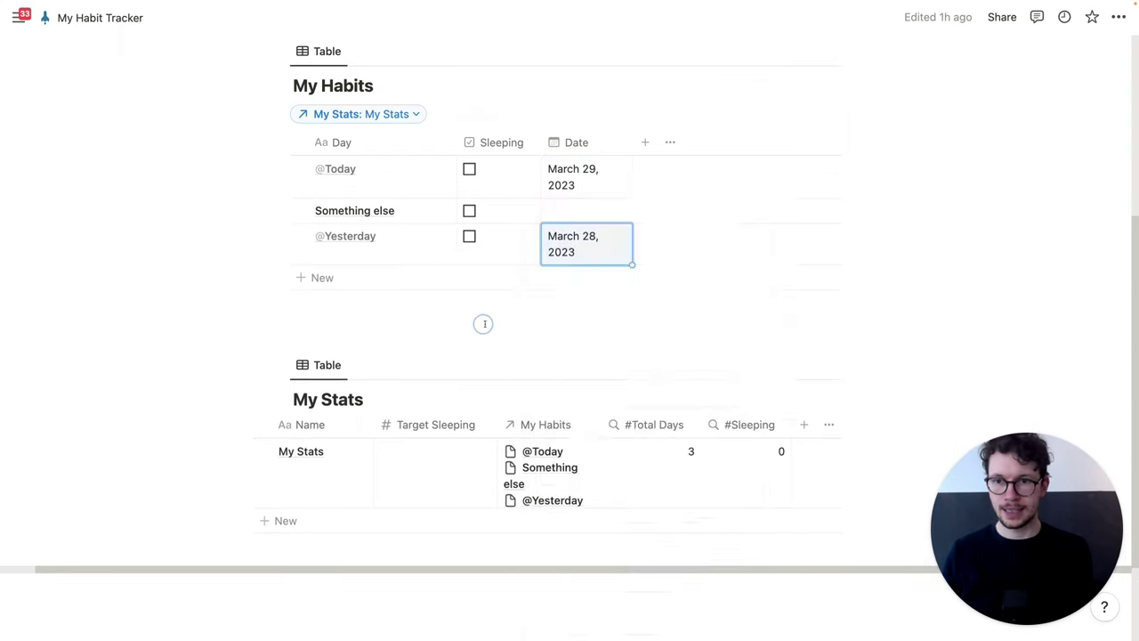
{"action": "left_click", "coordinate": [563, 213]}
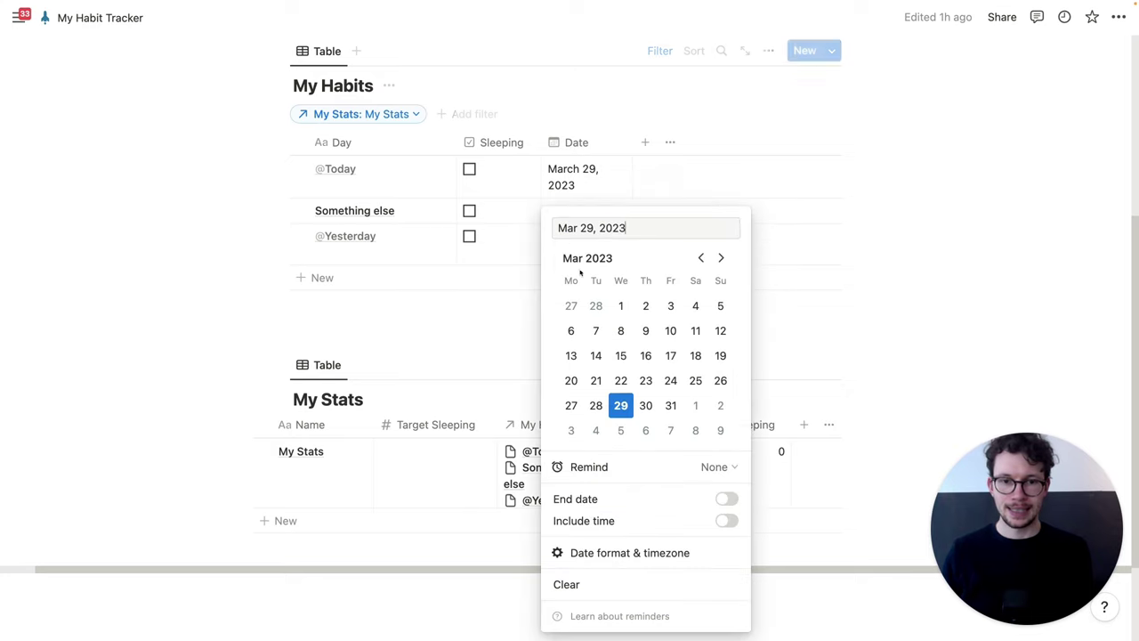
{"action": "left_click", "coordinate": [595, 379]}
{"action": "left_click", "coordinate": [466, 339]}
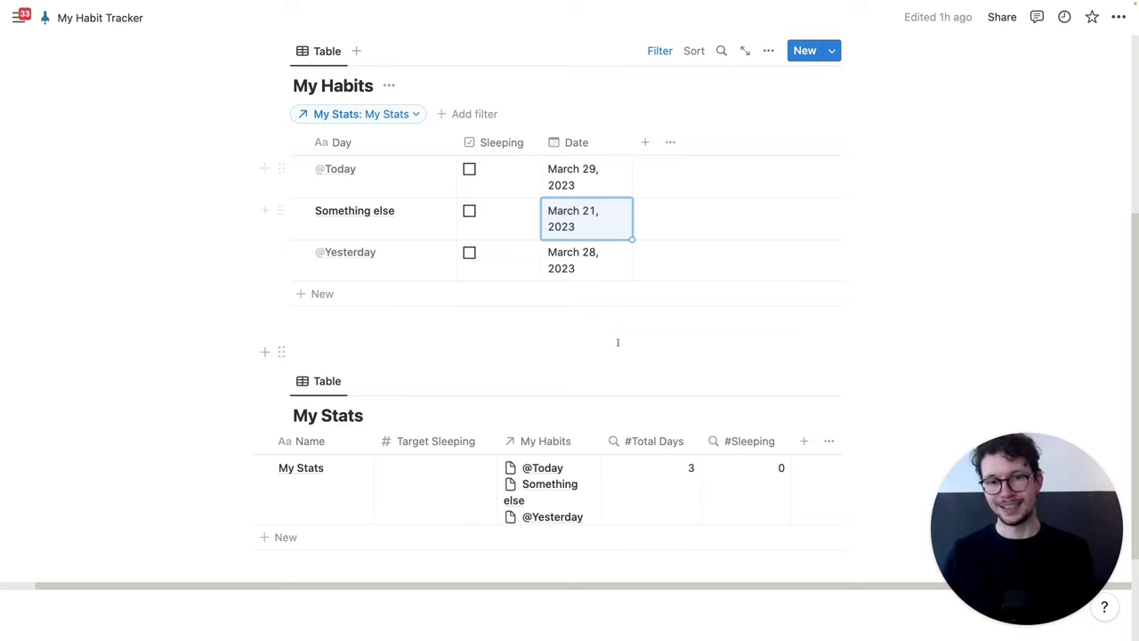
{"action": "left_click", "coordinate": [645, 142]}
Step: Add a 'This Week?' formula property computing formatDate(now(), "W")
{"action": "type", "text": "form"}
{"action": "key", "text": "Return"}
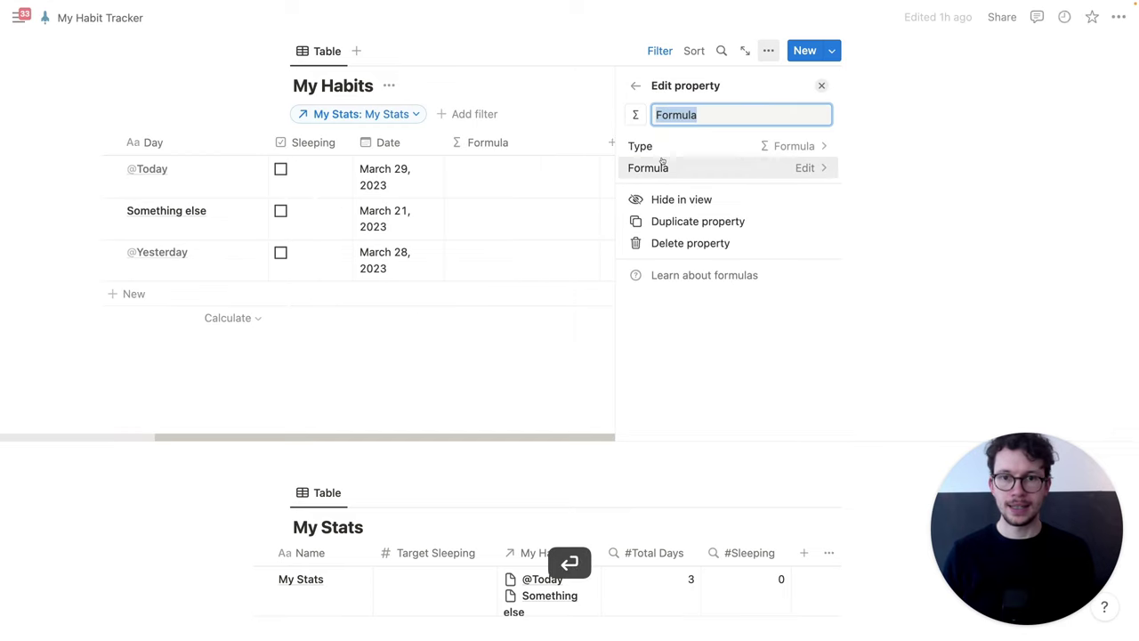
{"action": "type", "text": "This Week?"}
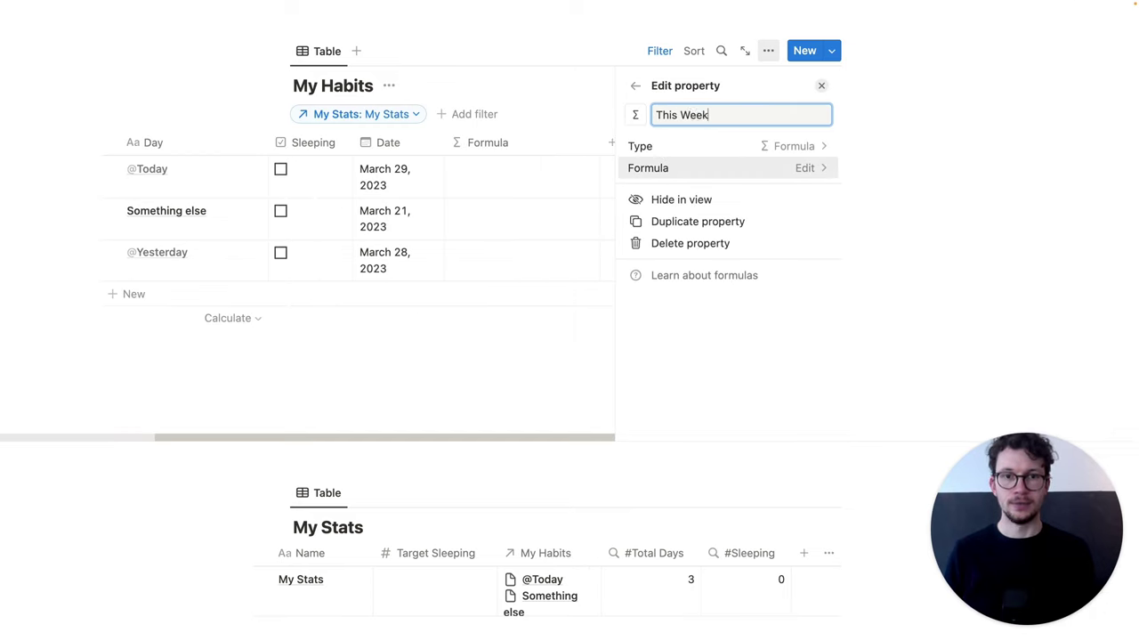
{"action": "left_click", "coordinate": [686, 173]}
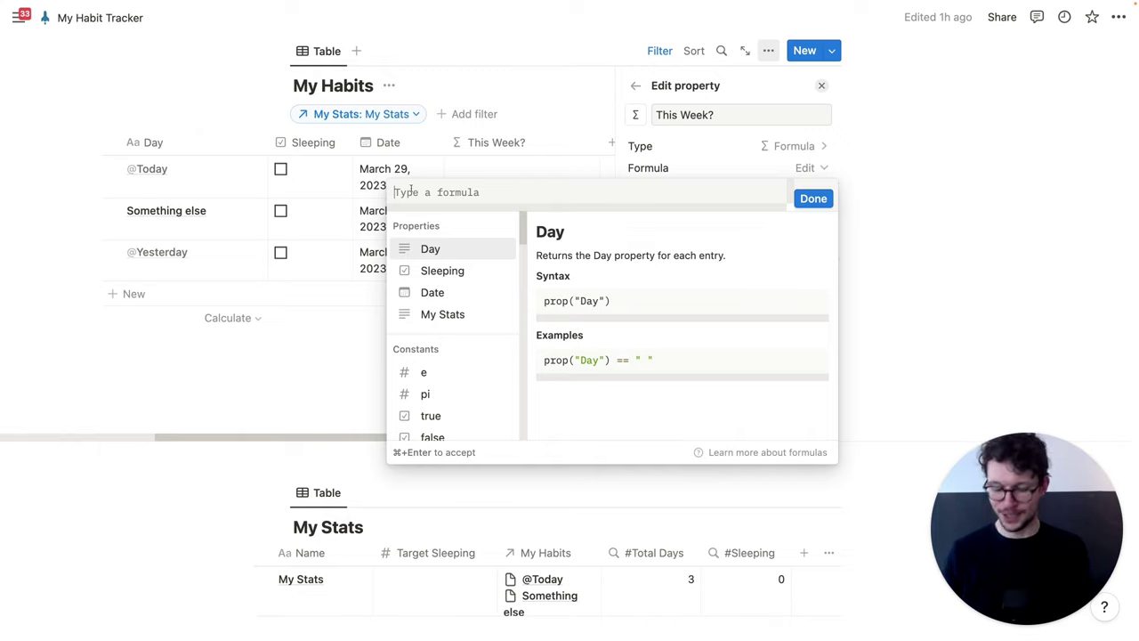
{"action": "type", "text": "formatDate"}
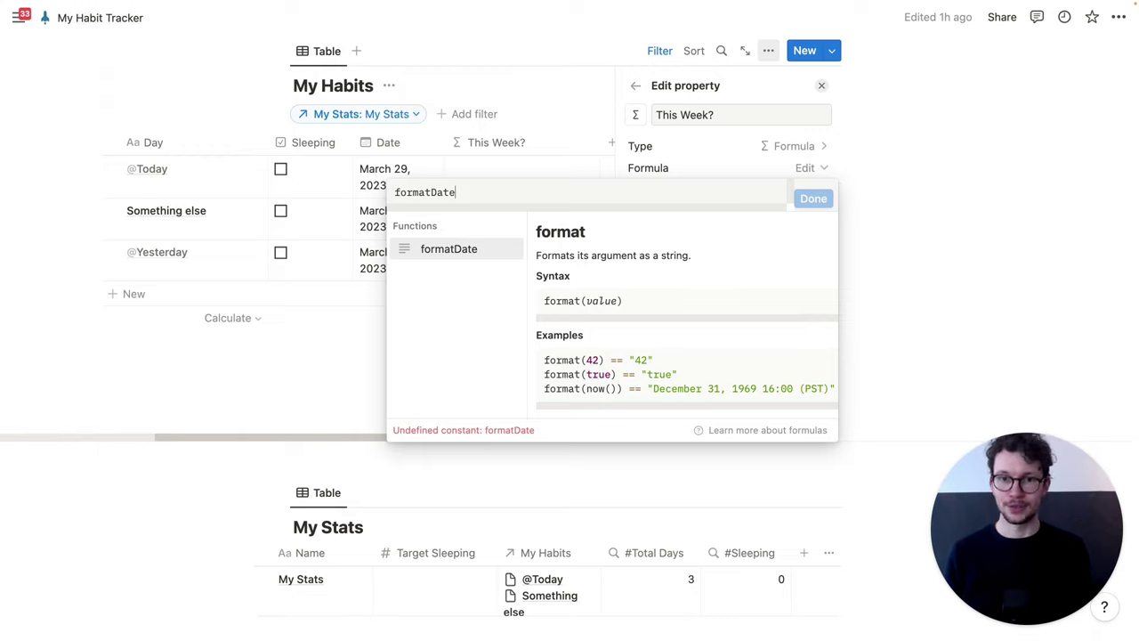
{"action": "type", "text": "("}
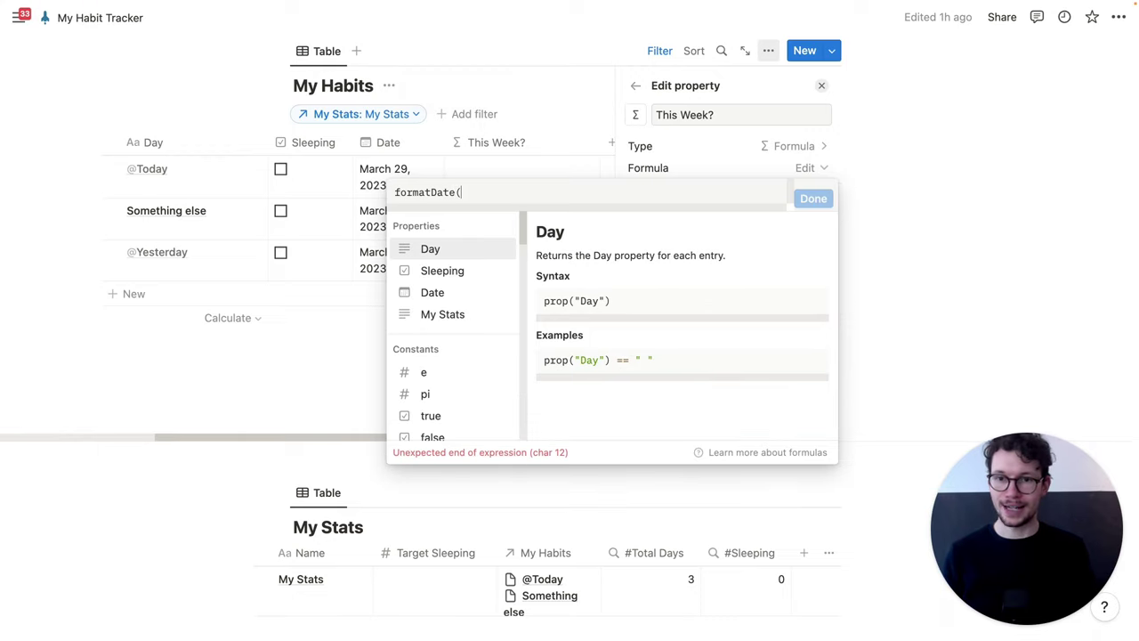
{"action": "type", "text": "now"}
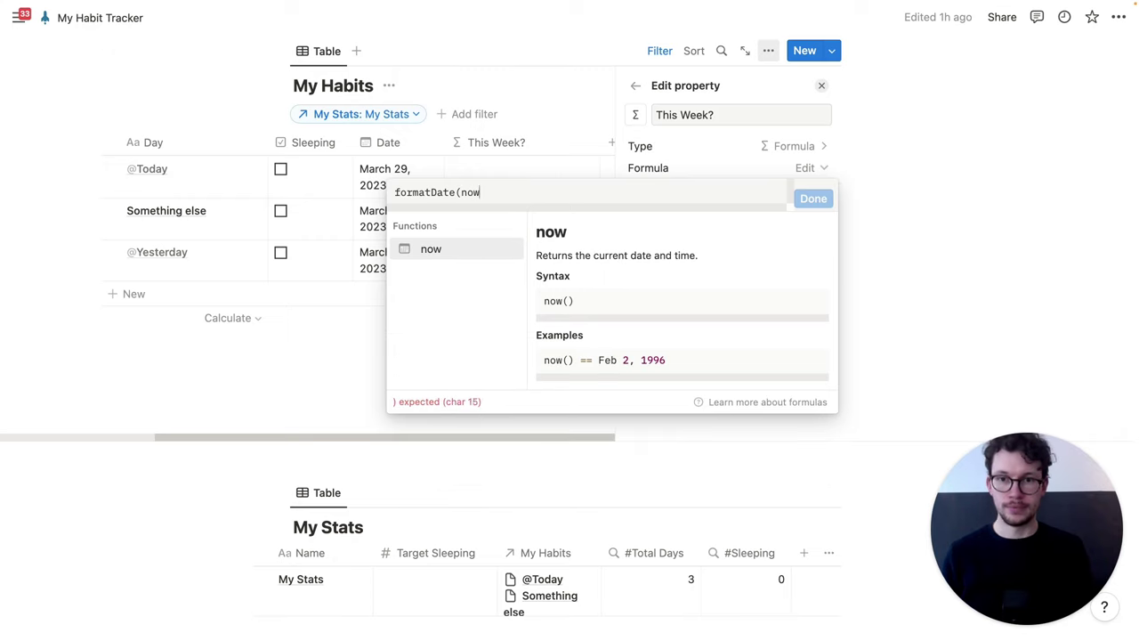
{"action": "type", "text": "(), \"W\""}
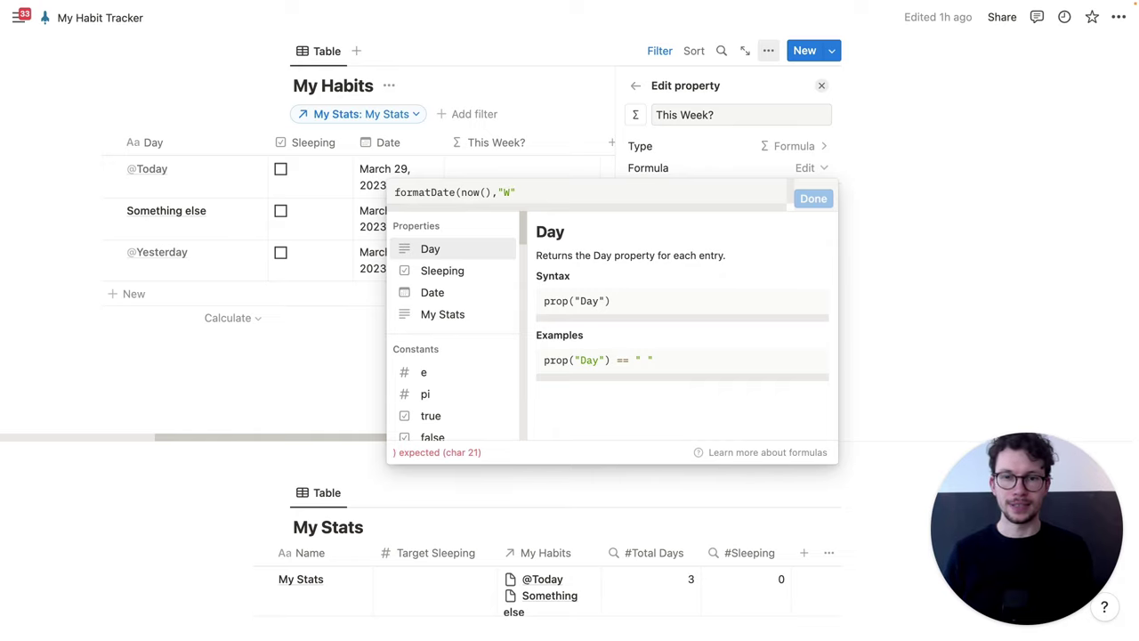
{"action": "double_click", "coordinate": [507, 192]}
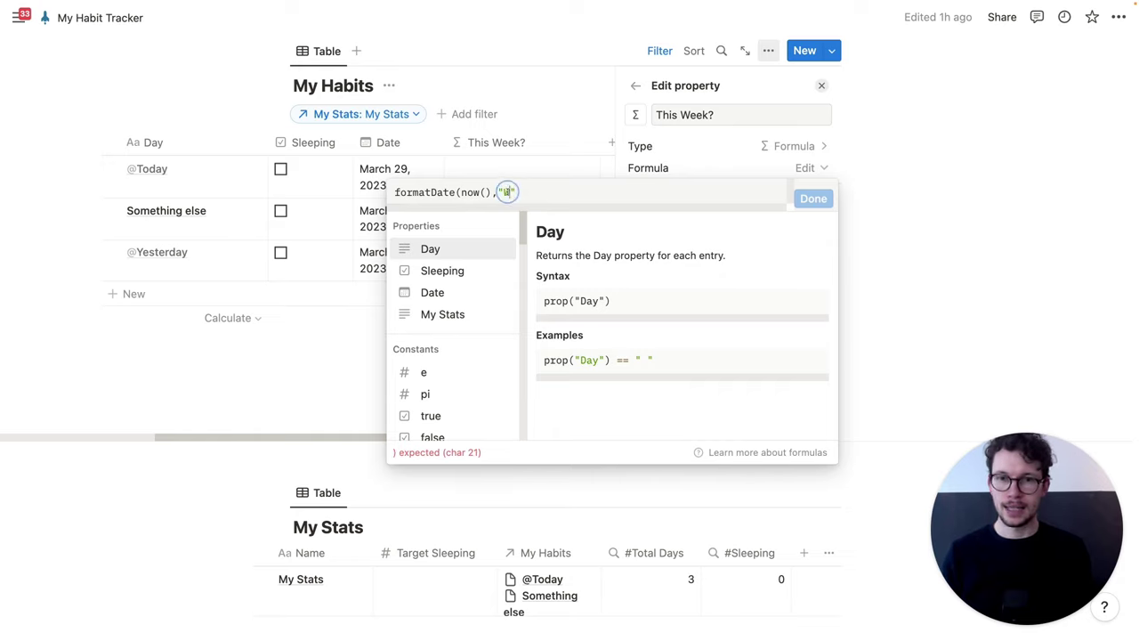
{"action": "left_click", "coordinate": [519, 194]}
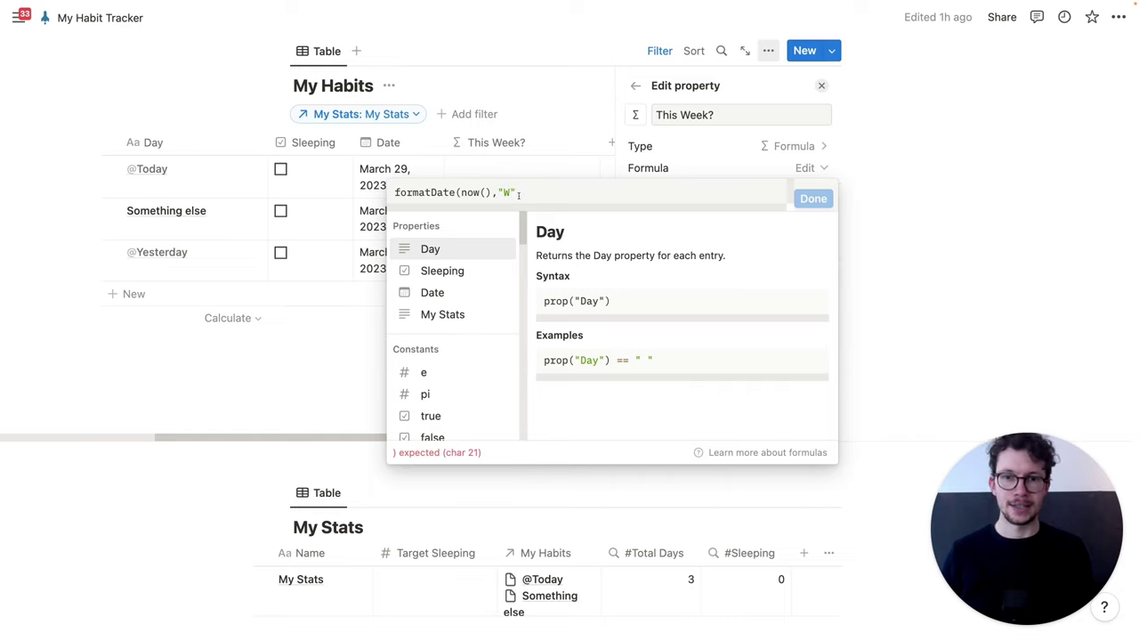
{"action": "type", "text": ")"}
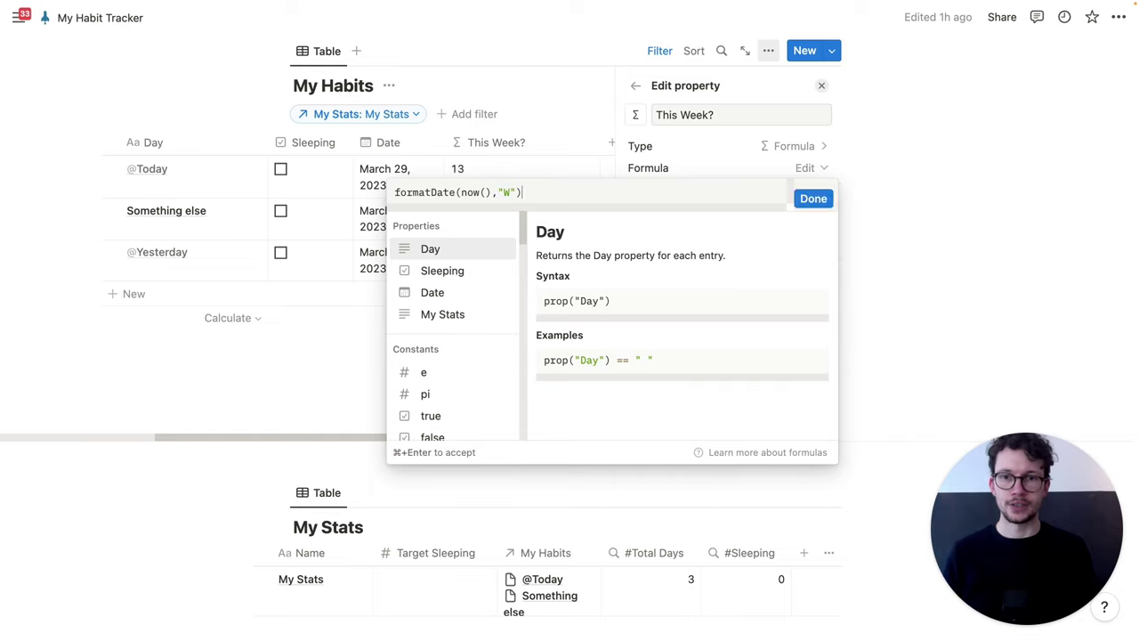
{"action": "left_click", "coordinate": [811, 198]}
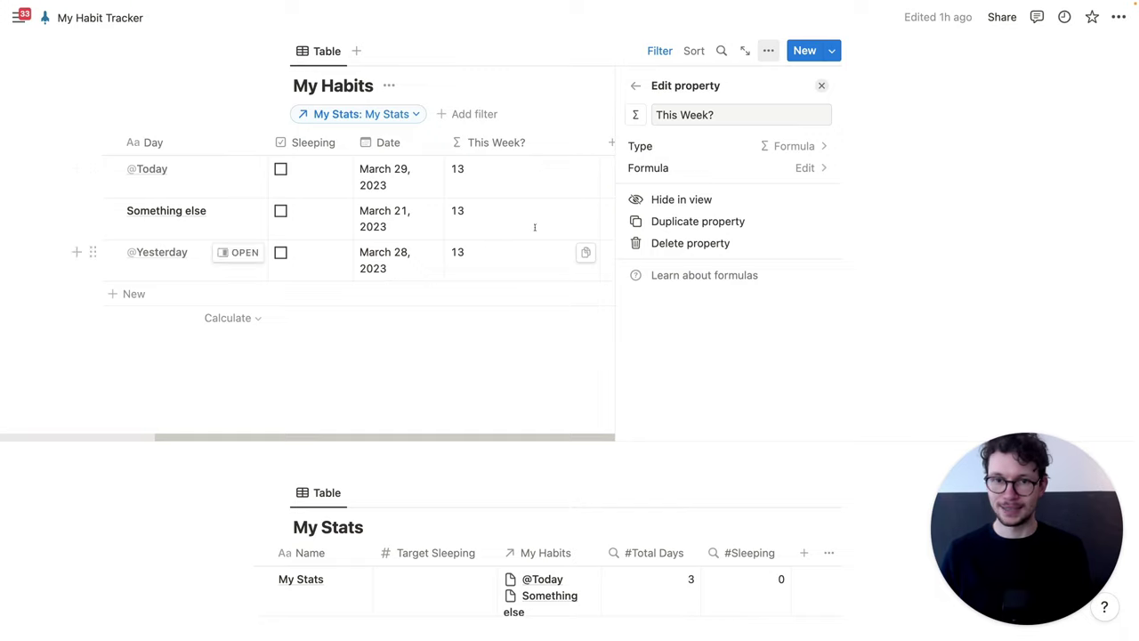
Step: Extend the formula to compare against formatDate(prop("Date"),"W")
{"action": "left_click", "coordinate": [704, 170]}
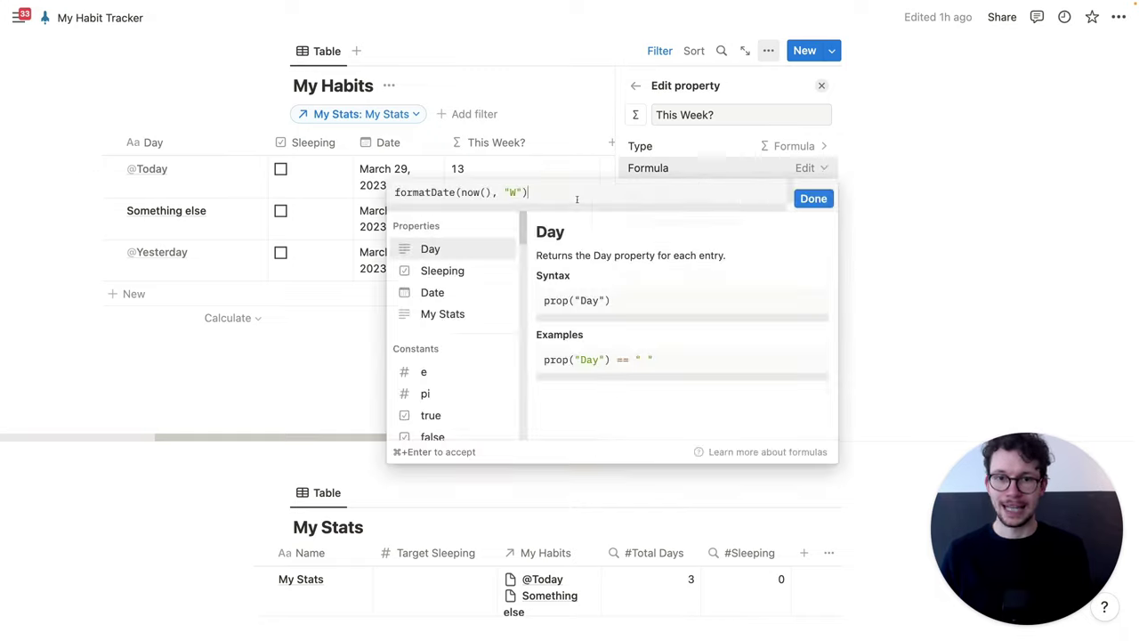
{"action": "type", "text": "=="}
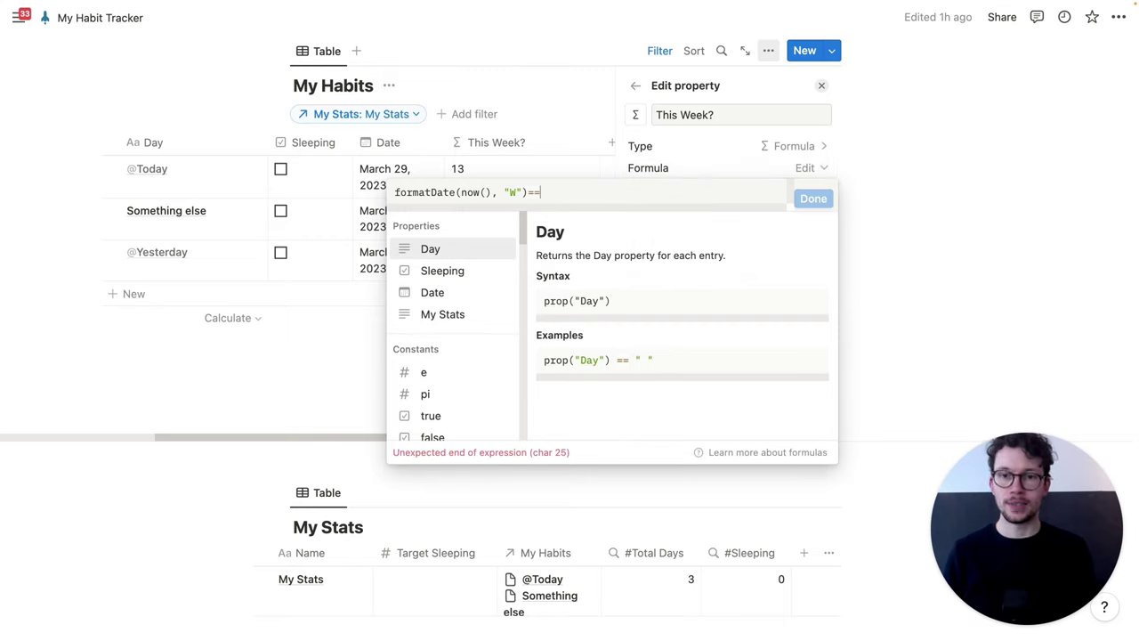
{"action": "type", "text": "formatDate("}
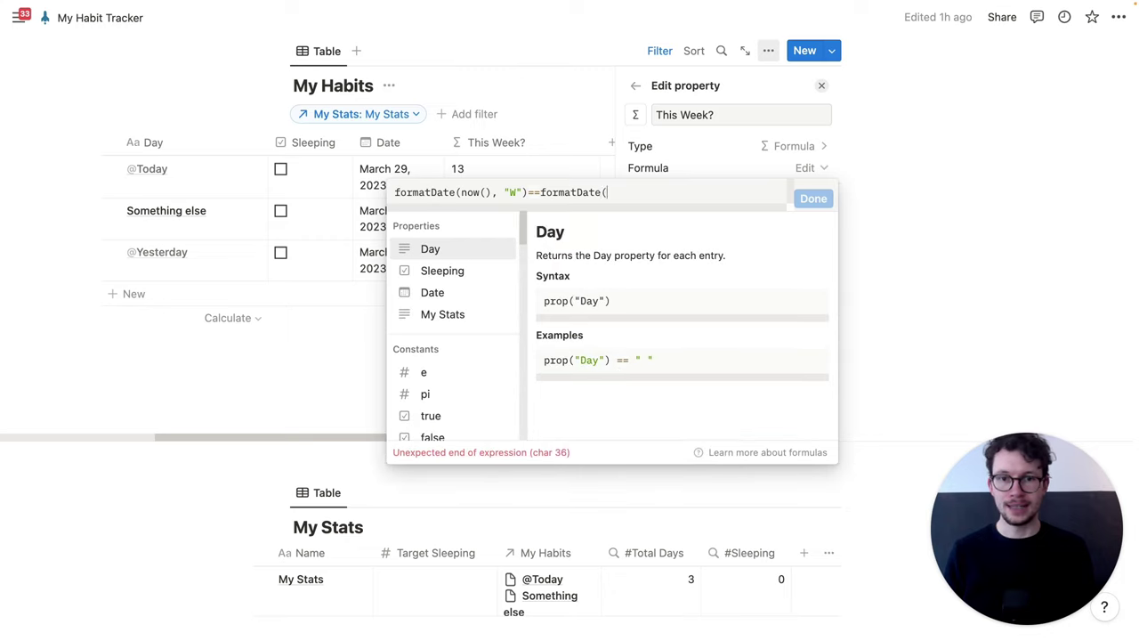
{"action": "left_click", "coordinate": [473, 294]}
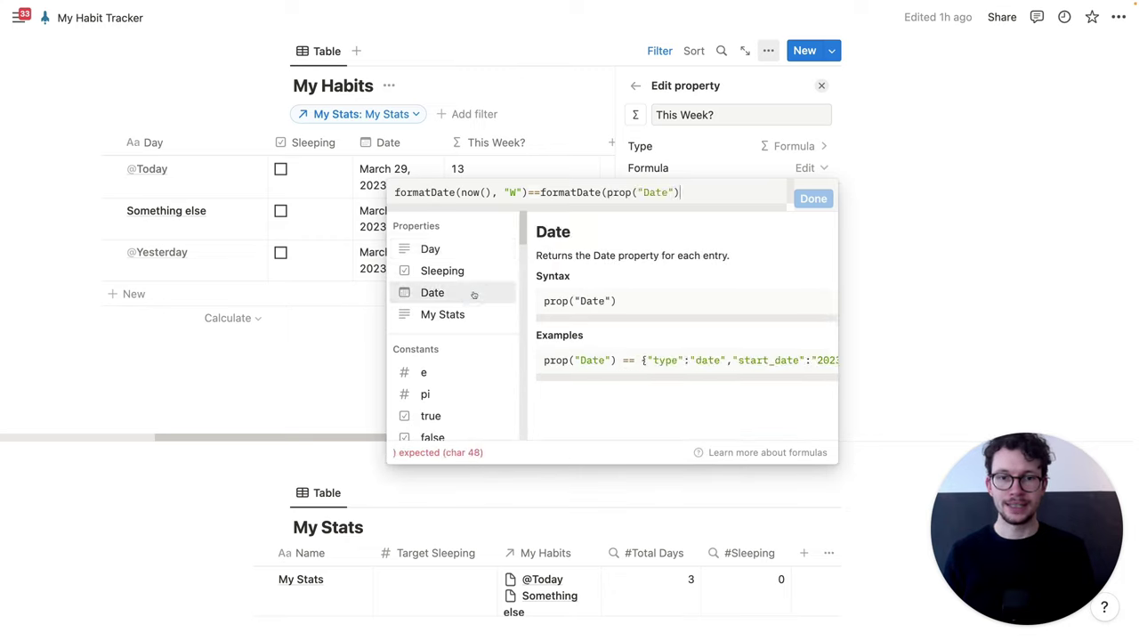
{"action": "type", "text": ",\"W\")"}
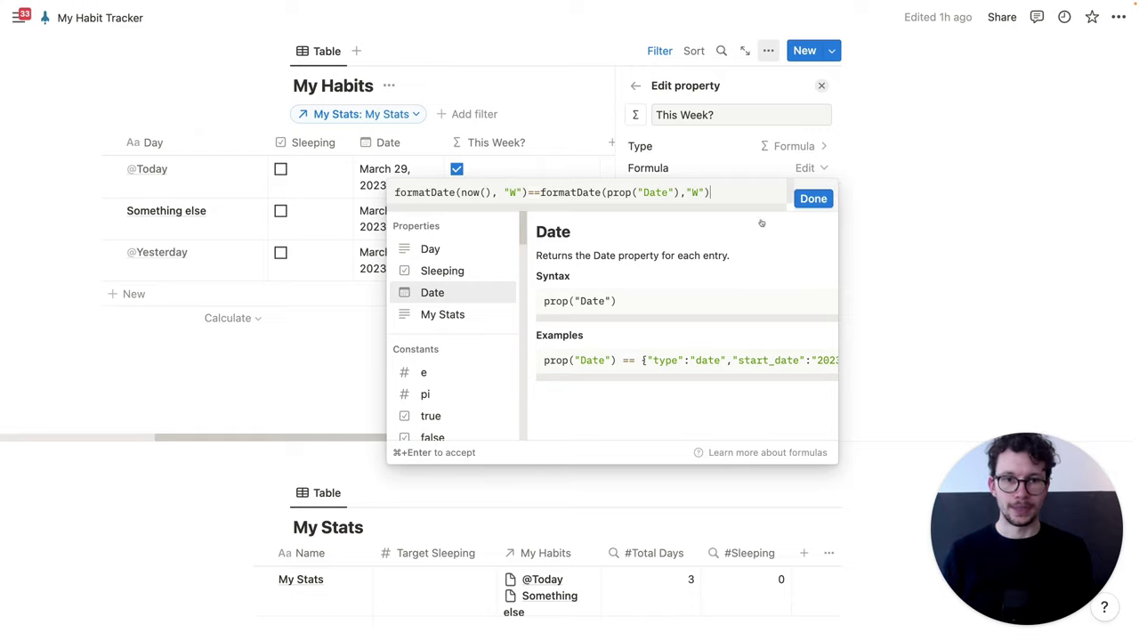
{"action": "left_click", "coordinate": [812, 198]}
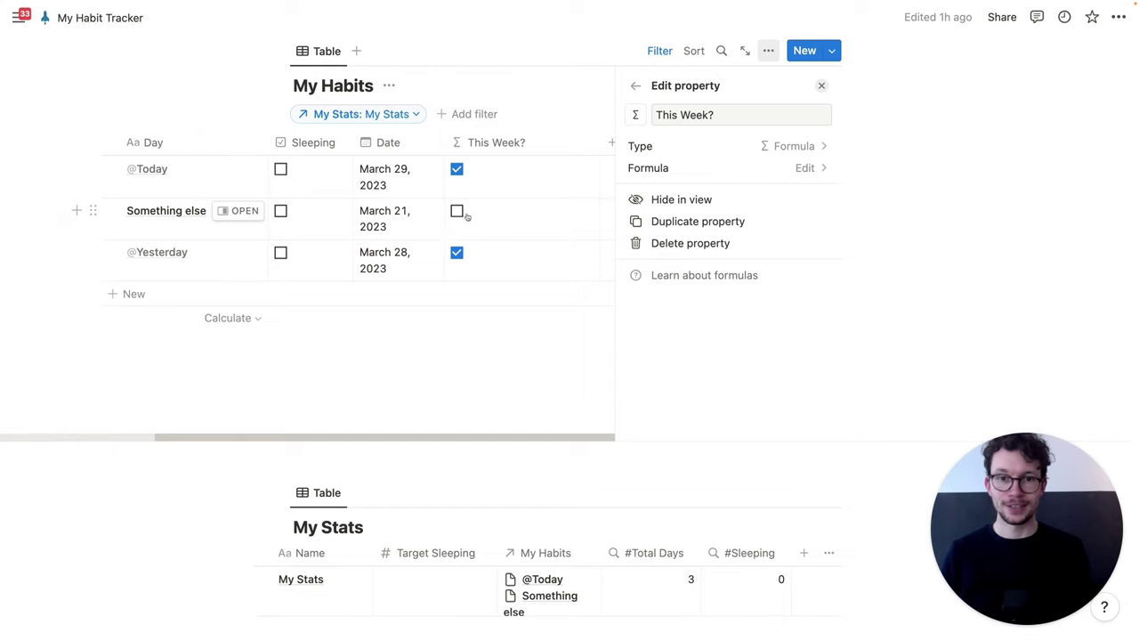
Step: Close the property panel and narrow the This Week? column
{"action": "left_click", "coordinate": [496, 366]}
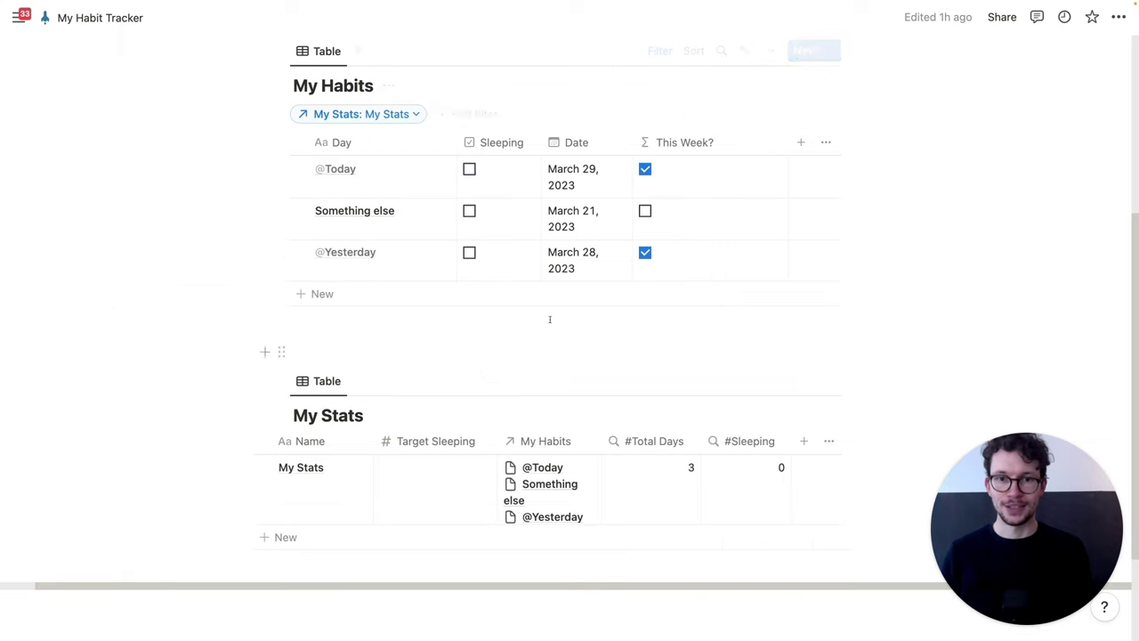
{"action": "left_click_drag", "start_coordinate": [788, 144], "coordinate": [726, 146]}
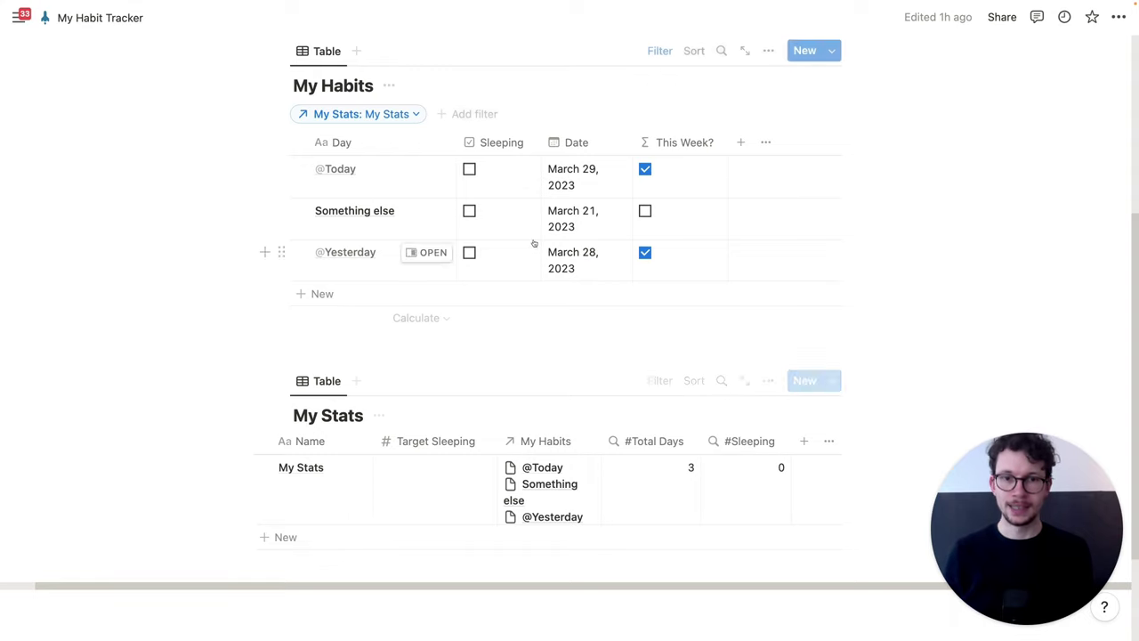
{"action": "left_click_drag", "start_coordinate": [725, 142], "coordinate": [712, 145]}
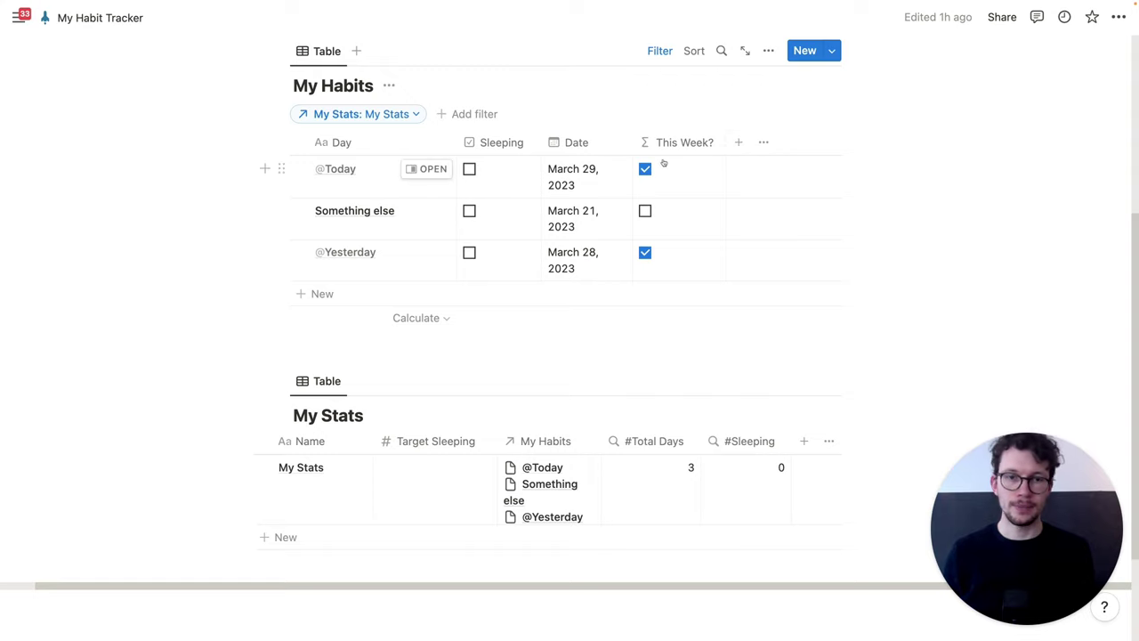
Step: Add a new formula property named 'Sleep This Week?'
{"action": "left_click", "coordinate": [738, 142]}
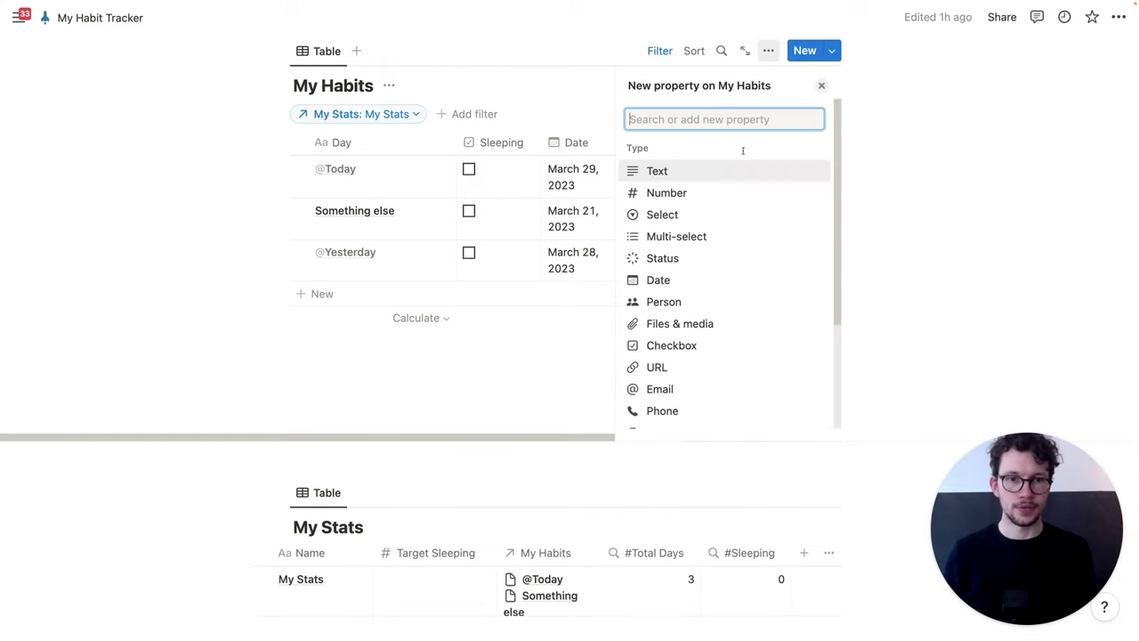
{"action": "type", "text": "formu"}
{"action": "key", "text": "Return"}
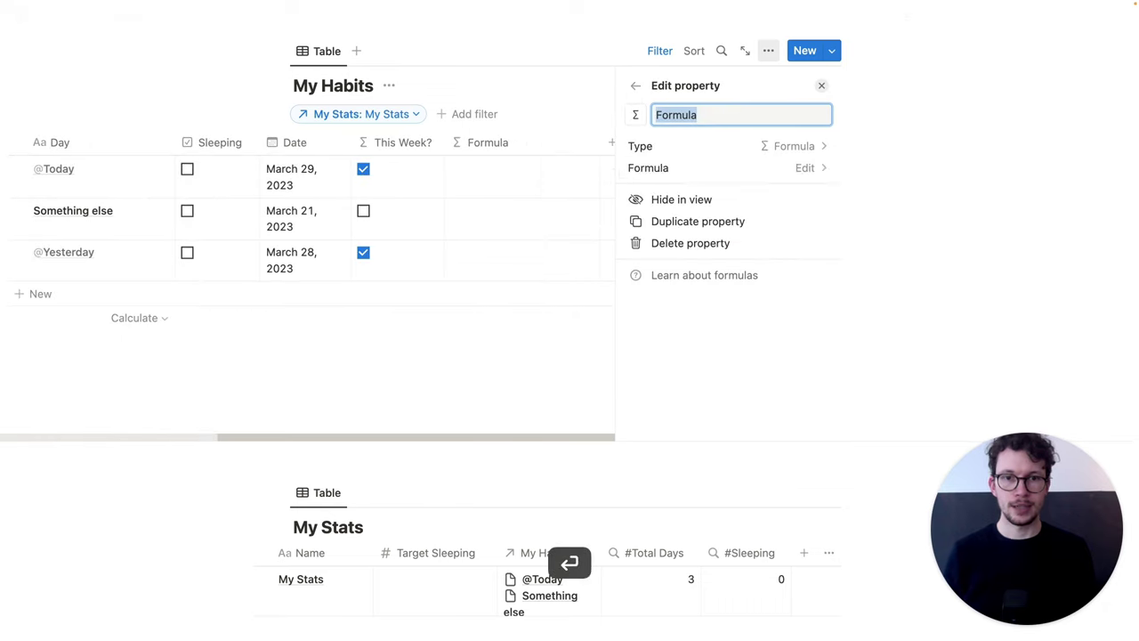
{"action": "type", "text": "Sleep This Week"}
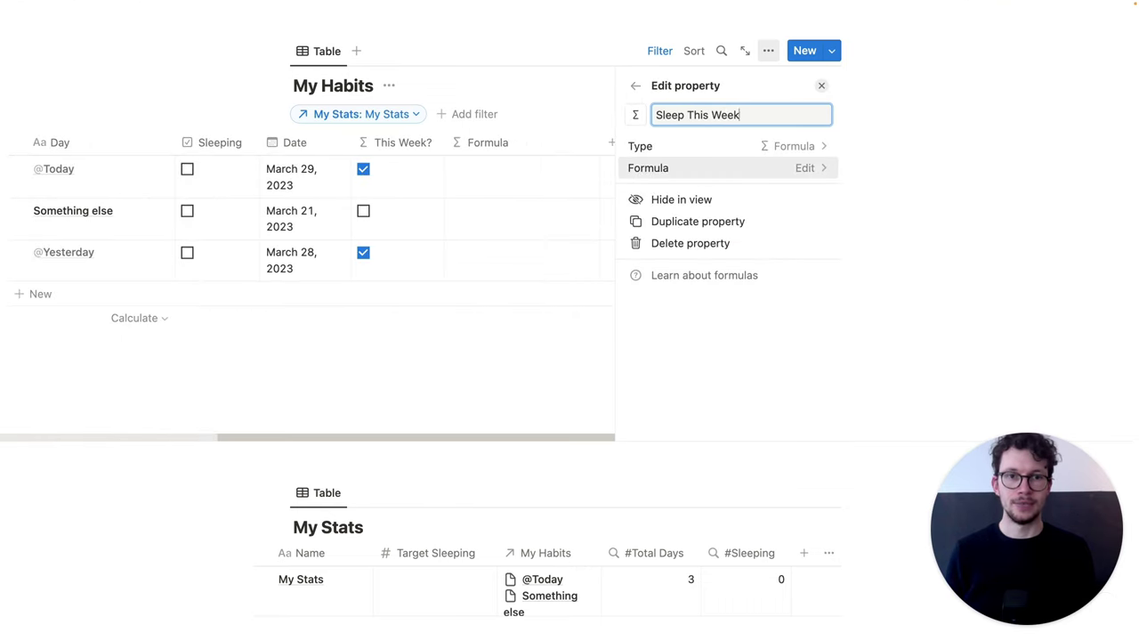
{"action": "type", "text": "?"}
{"action": "left_click", "coordinate": [729, 169]}
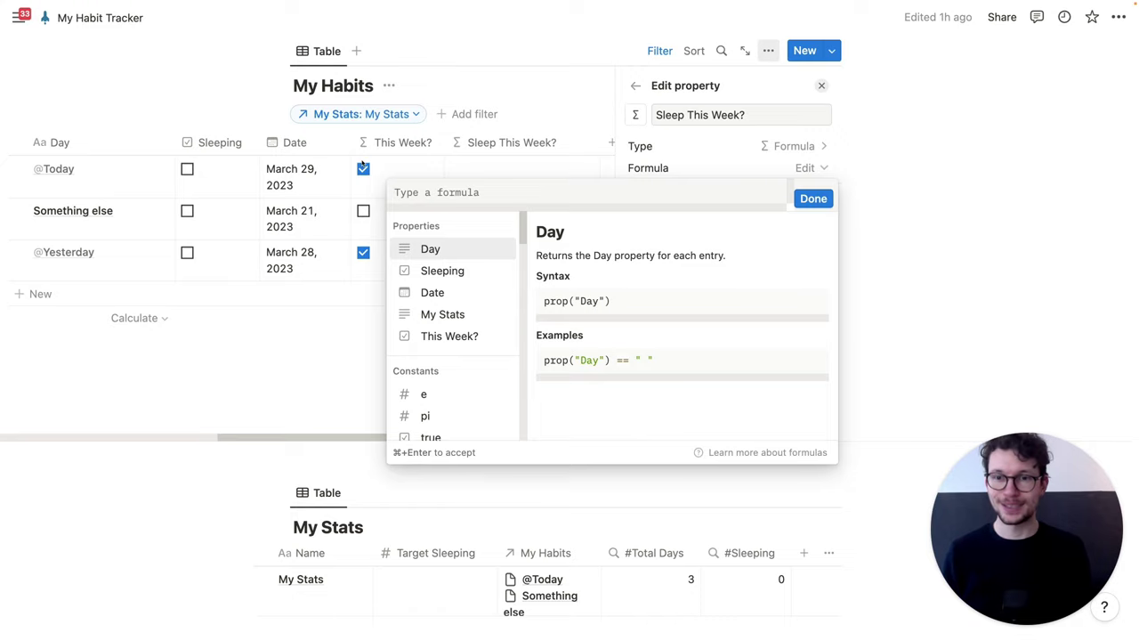
Step: Set its formula to and(Sleeping==true, This Week?==true) and tick Something else's Sleeping
{"action": "type", "text": "and("}
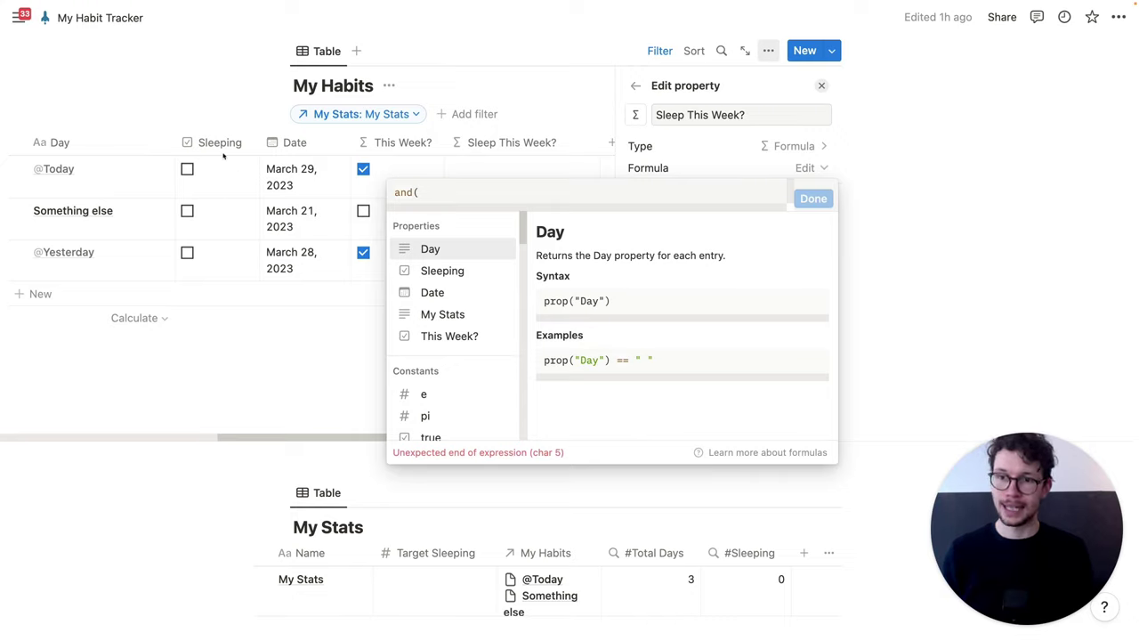
{"action": "type", "text": "slee"}
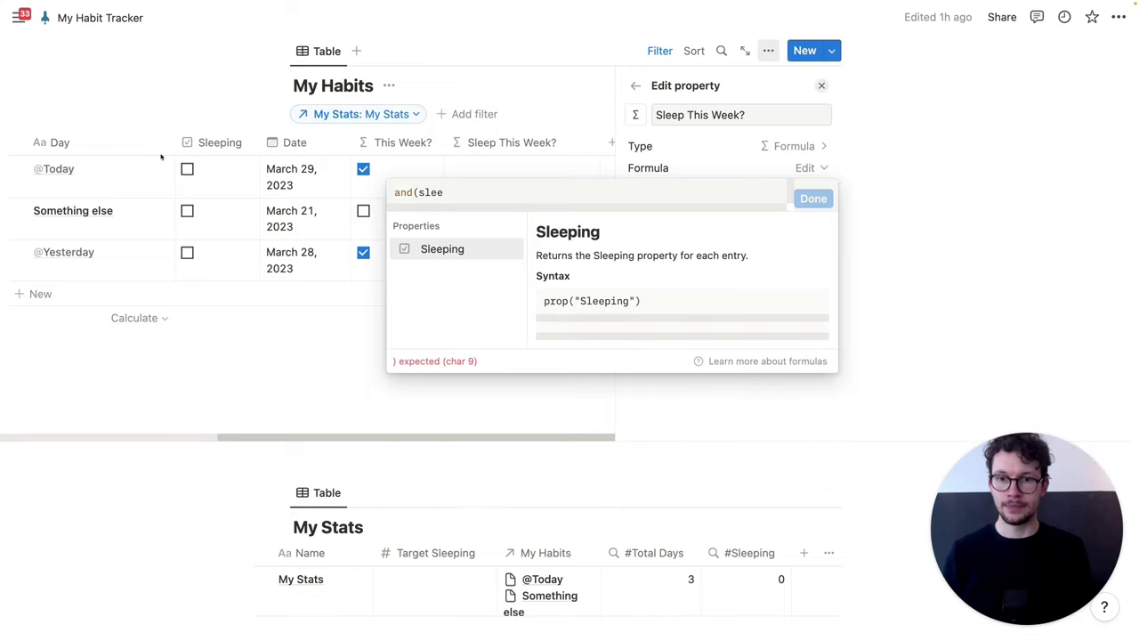
{"action": "left_click", "coordinate": [469, 254]}
{"action": "type", "text": "=="}
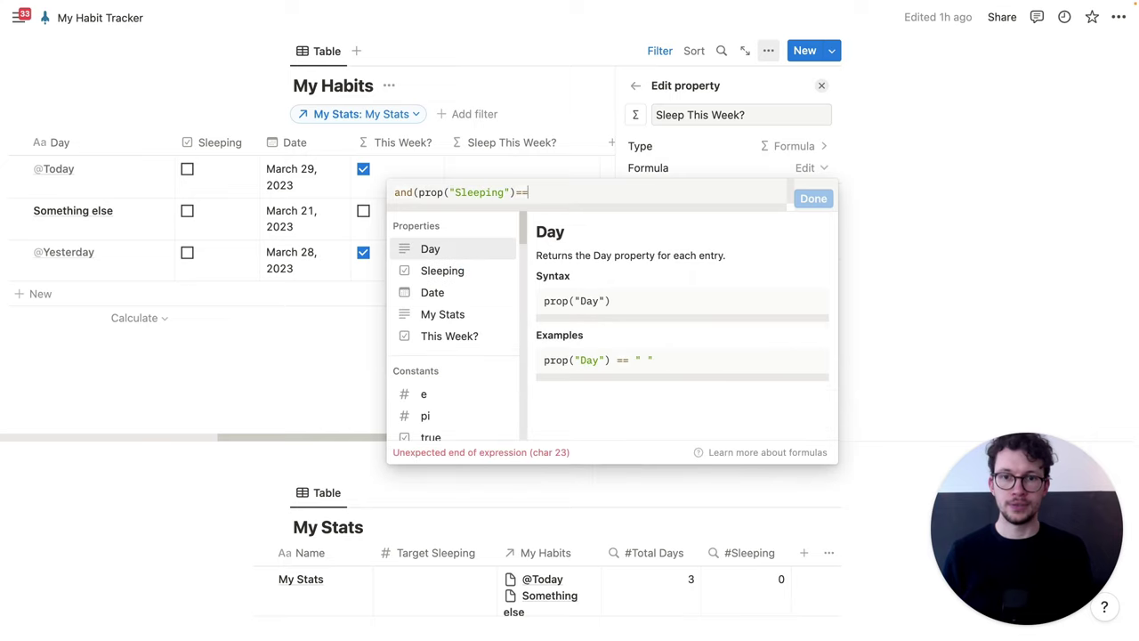
{"action": "type", "text": "true"}
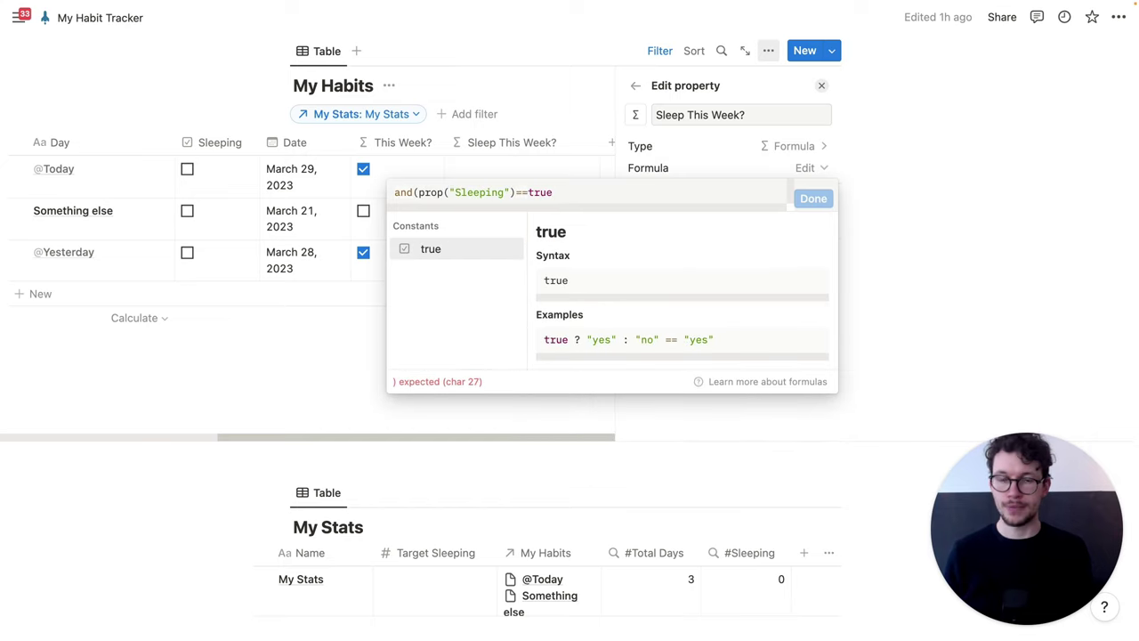
{"action": "type", "text": ",this"}
{"action": "left_click", "coordinate": [434, 249]}
{"action": "type", "text": "=="}
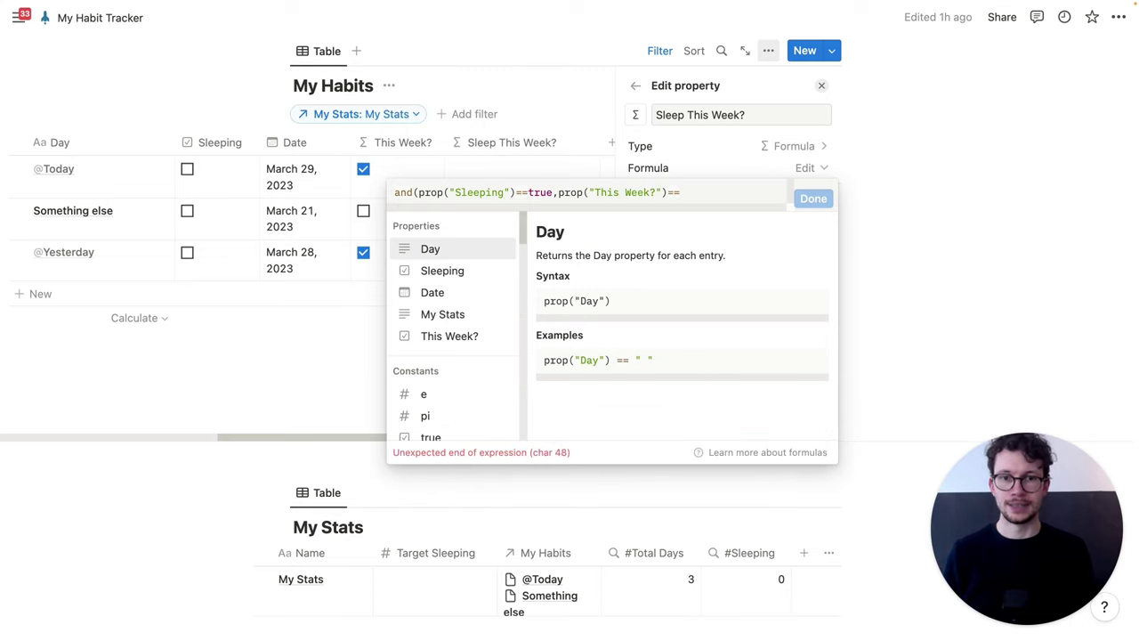
{"action": "type", "text": "true)"}
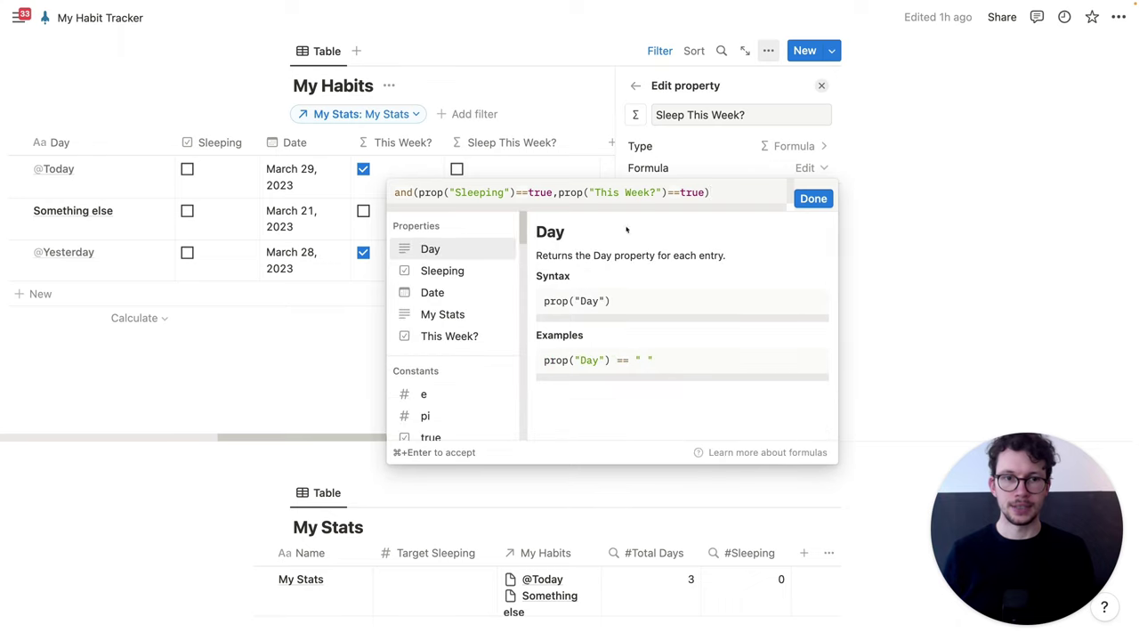
{"action": "left_click", "coordinate": [813, 198]}
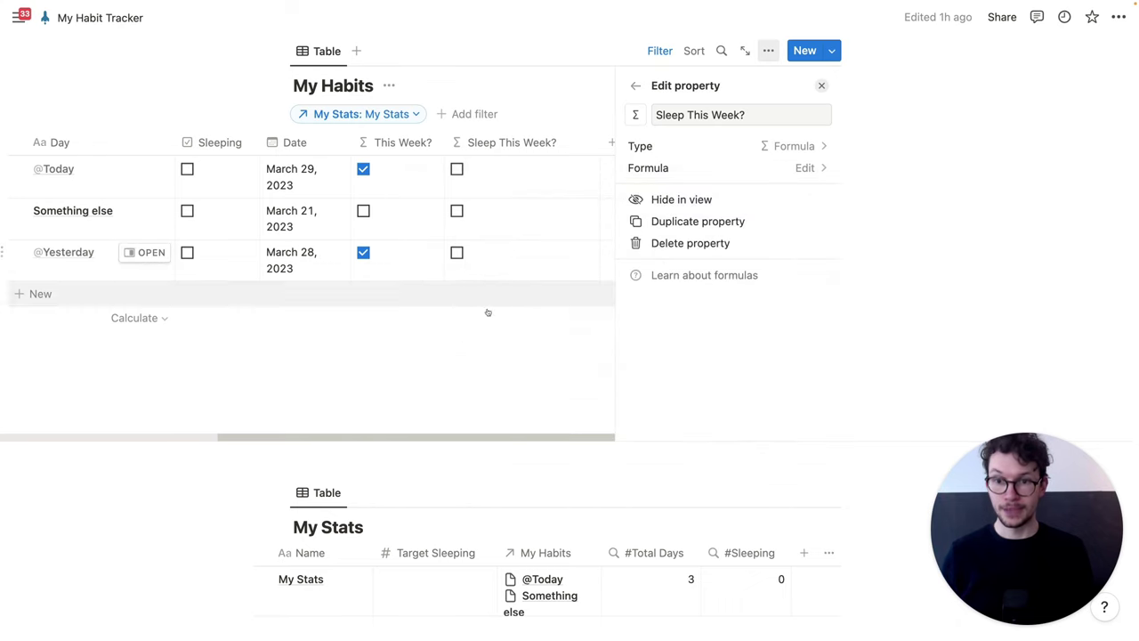
{"action": "left_click", "coordinate": [487, 312]}
{"action": "left_click", "coordinate": [379, 211]}
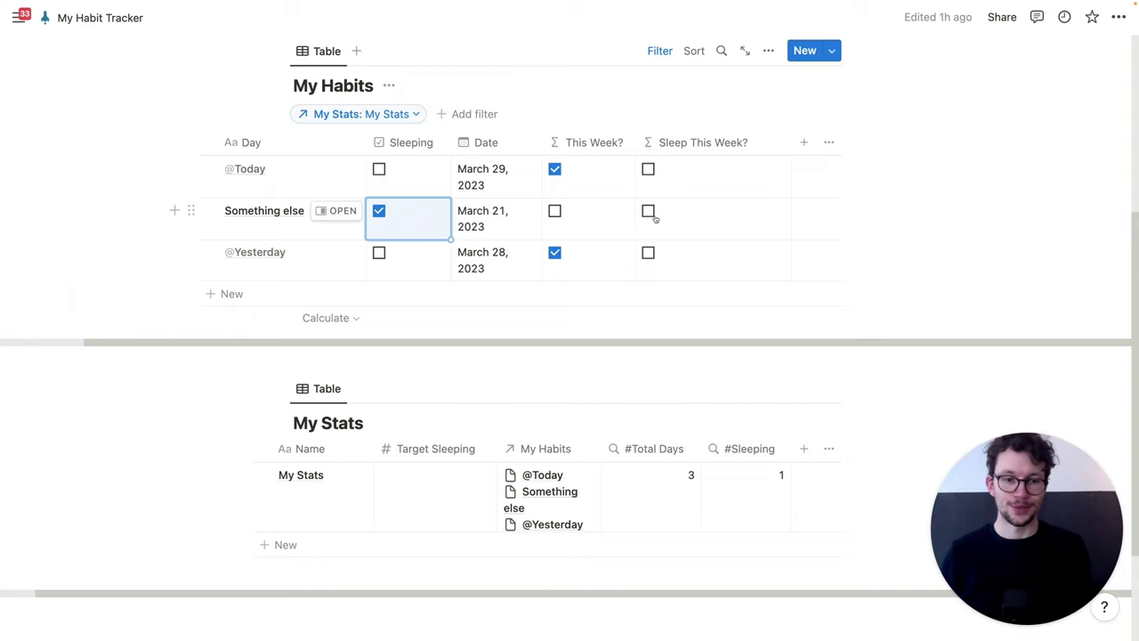
{"action": "left_click", "coordinate": [379, 170]}
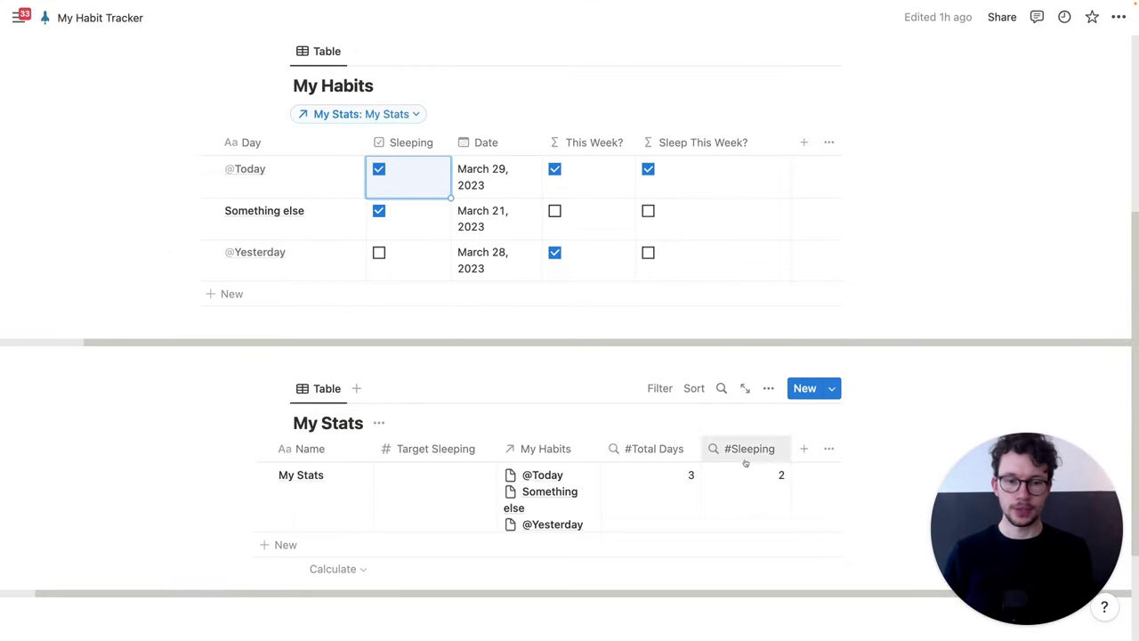
Step: Add a '#Sleep this Week' rollup to My Stats through the My Habits relation
{"action": "left_click", "coordinate": [803, 448]}
{"action": "type", "text": "rol"}
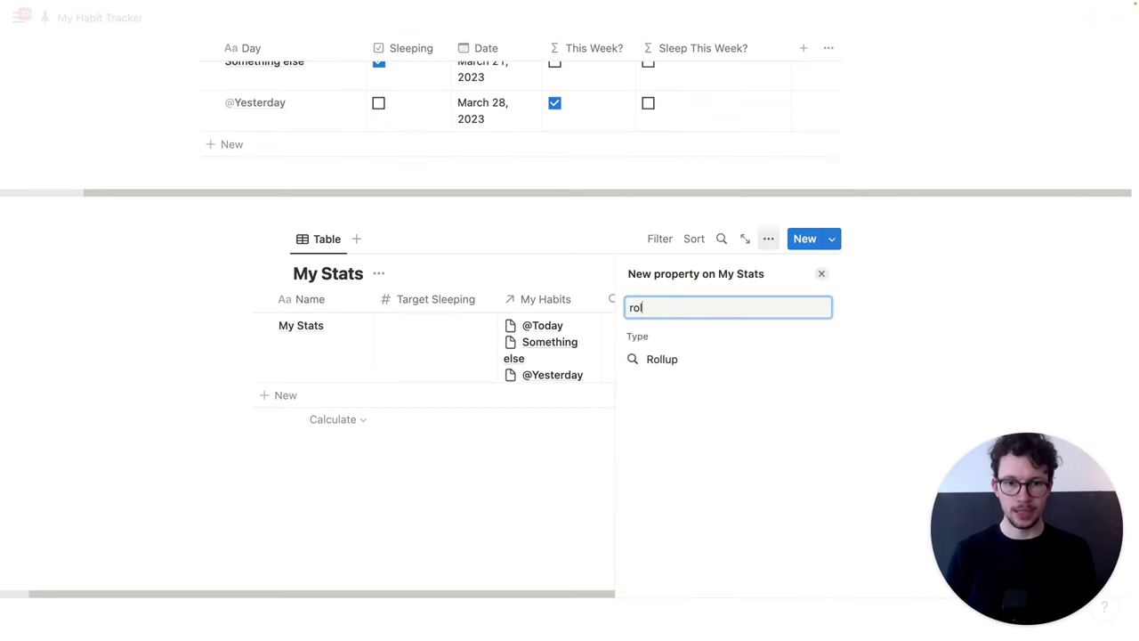
{"action": "left_click", "coordinate": [703, 360]}
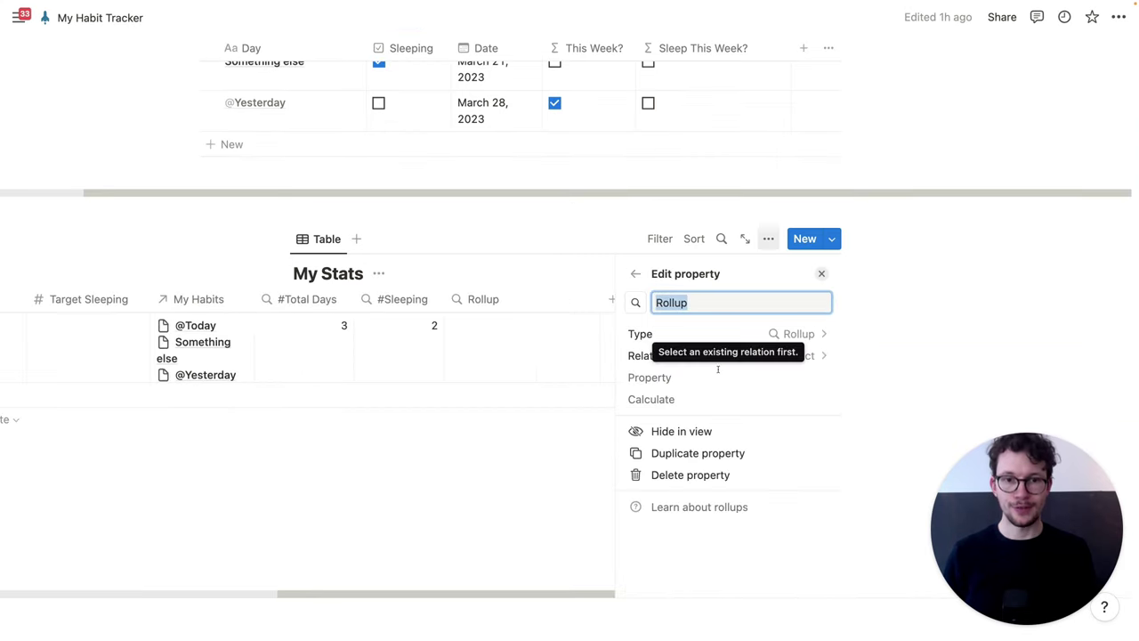
{"action": "type", "text": "#"}
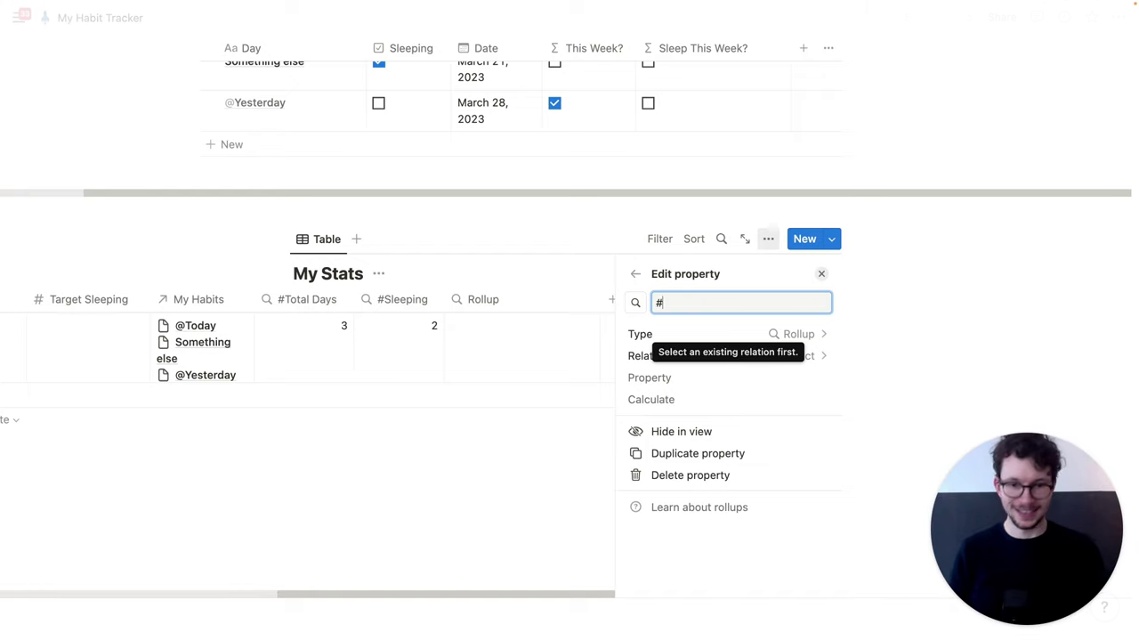
{"action": "type", "text": "Skeep this Week"}
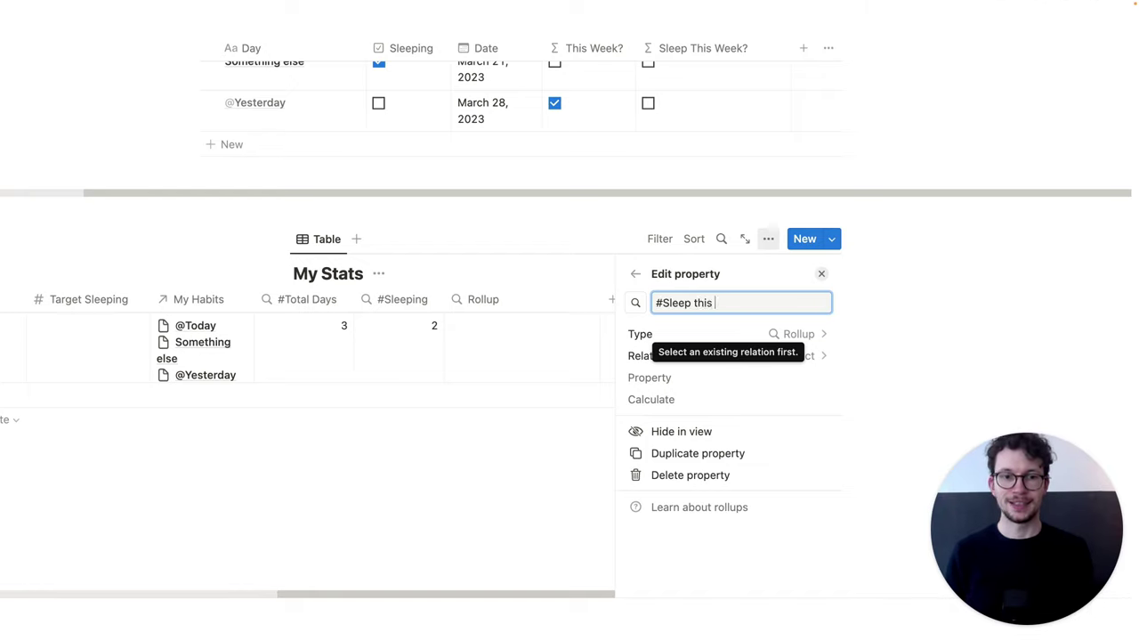
{"action": "left_click", "coordinate": [762, 356]}
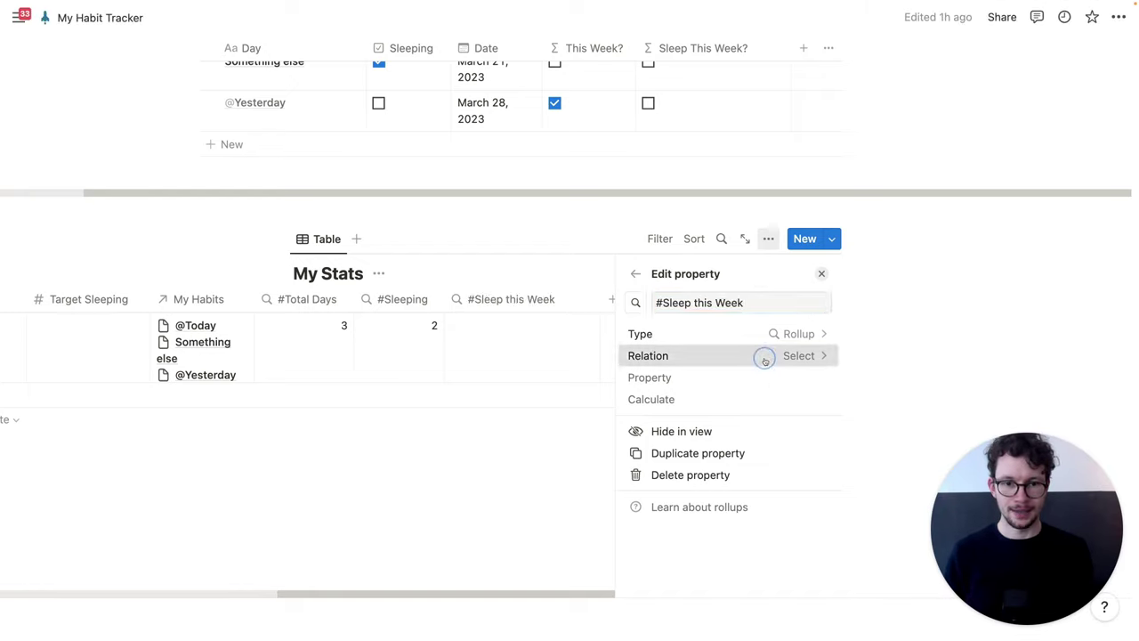
{"action": "left_click", "coordinate": [685, 418]}
Step: Roll up Sleep This Week? calculated as Checked, then narrow the column
{"action": "left_click", "coordinate": [719, 378]}
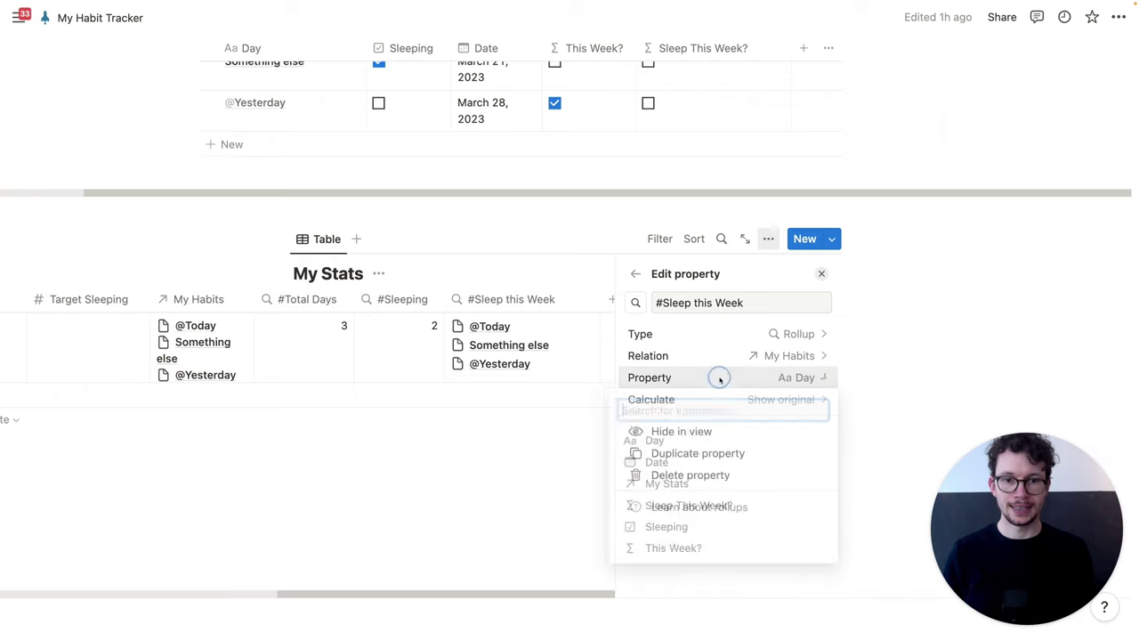
{"action": "left_click", "coordinate": [683, 506]}
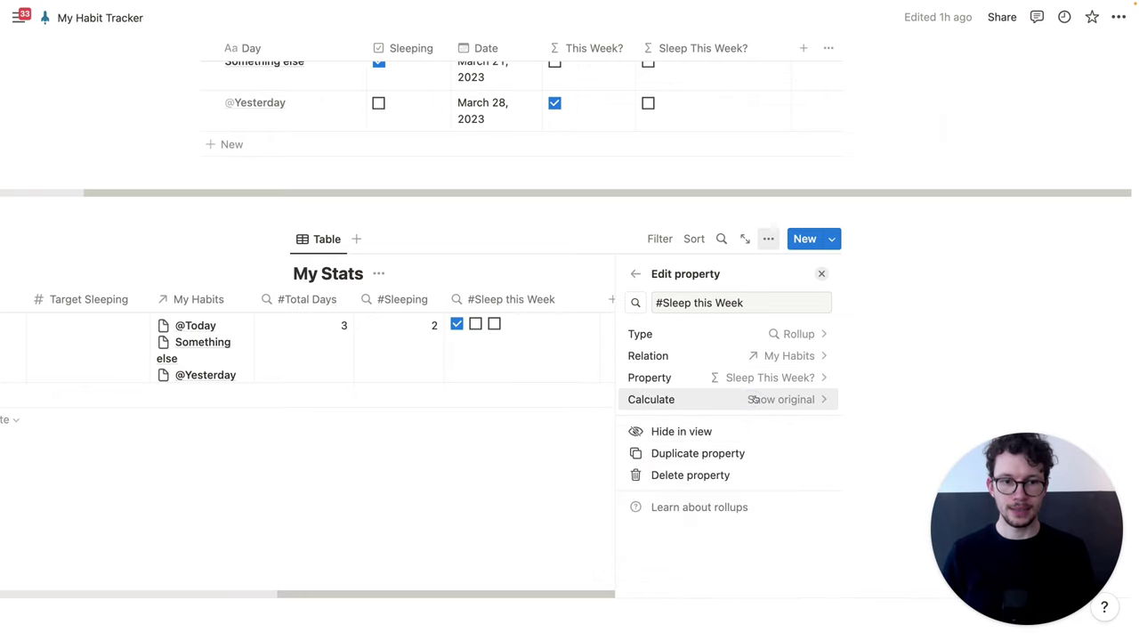
{"action": "left_click", "coordinate": [774, 399]}
{"action": "left_click", "coordinate": [717, 468]}
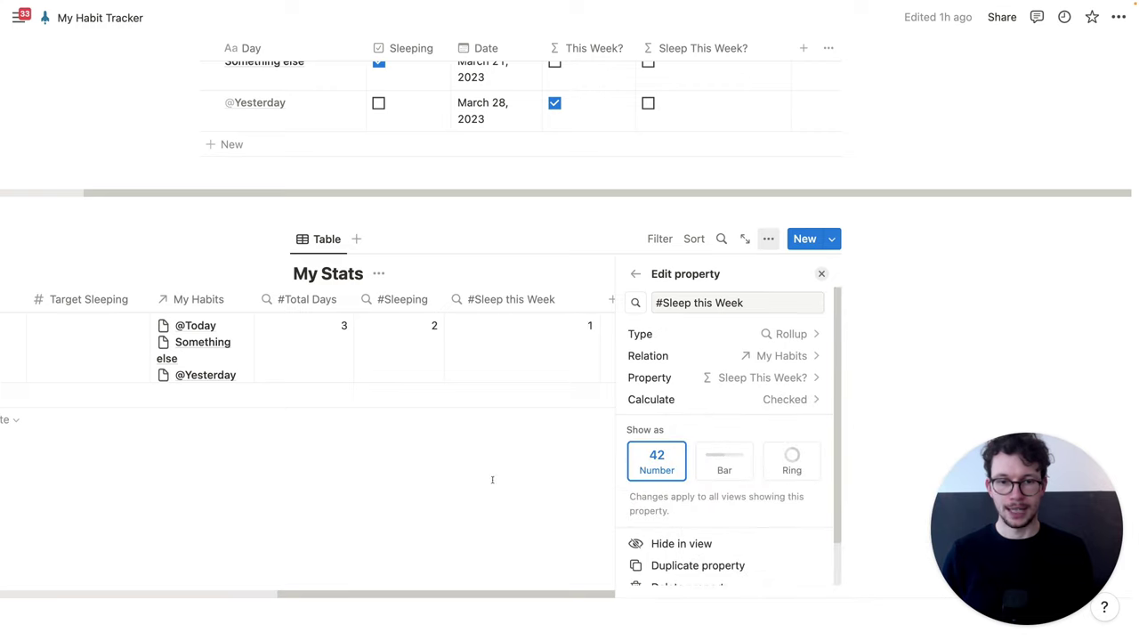
{"action": "left_click", "coordinate": [492, 480]}
{"action": "scroll", "coordinate": [778, 298], "scroll_direction": "left", "scroll_amount": 1}
{"action": "scroll", "coordinate": [760, 329], "scroll_direction": "up", "scroll_amount": 2}
{"action": "scroll", "coordinate": [756, 338], "scroll_direction": "up", "scroll_amount": 2}
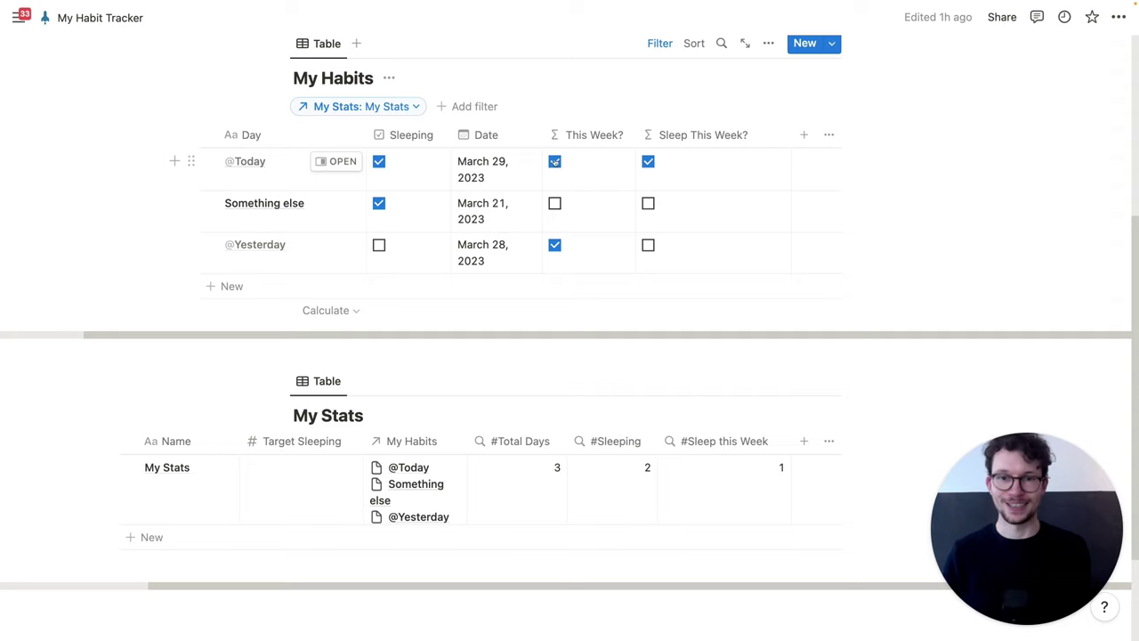
{"action": "mouse_move", "coordinate": [708, 389]}
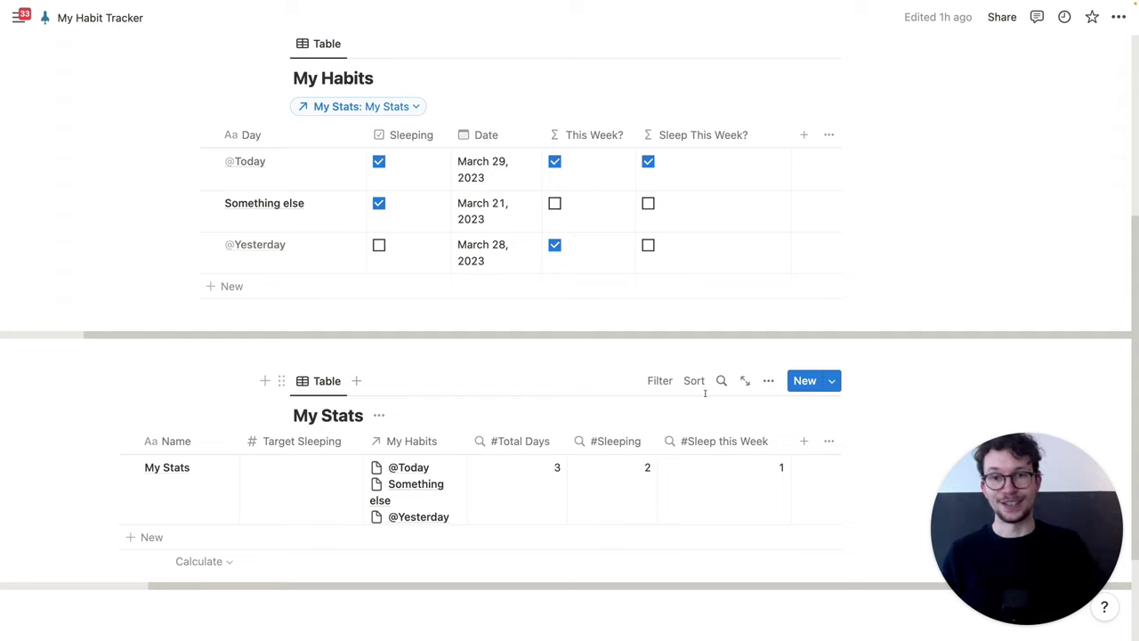
{"action": "left_click_drag", "start_coordinate": [791, 442], "coordinate": [778, 450]}
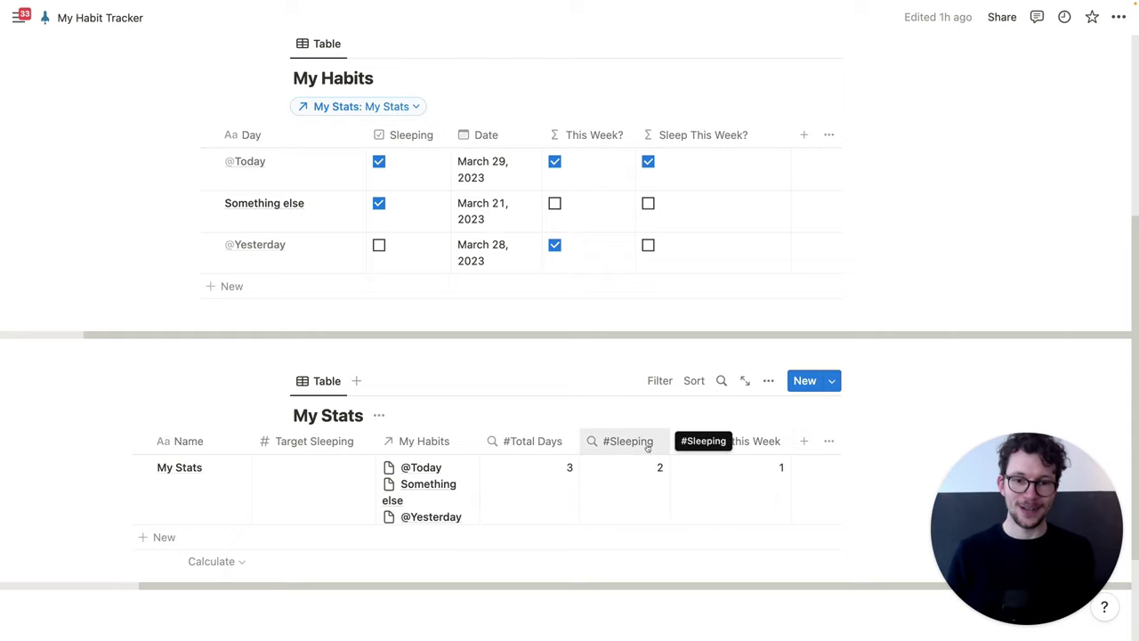
Step: Add a formula property named 'Display: Sleep this Week' to My Stats
{"action": "left_click", "coordinate": [803, 441]}
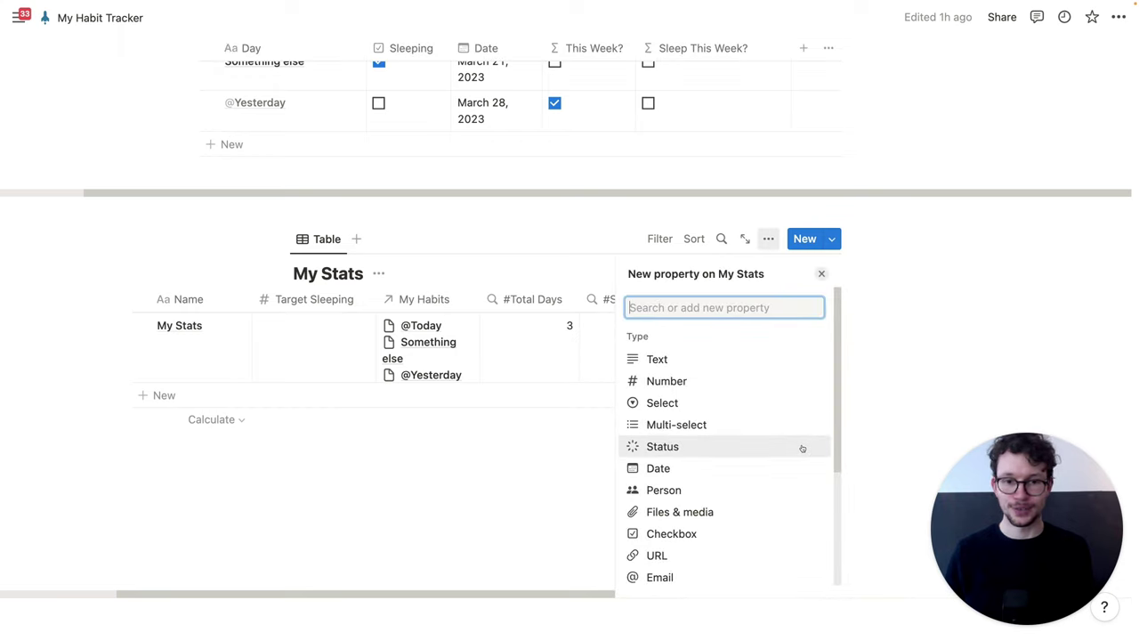
{"action": "type", "text": "form"}
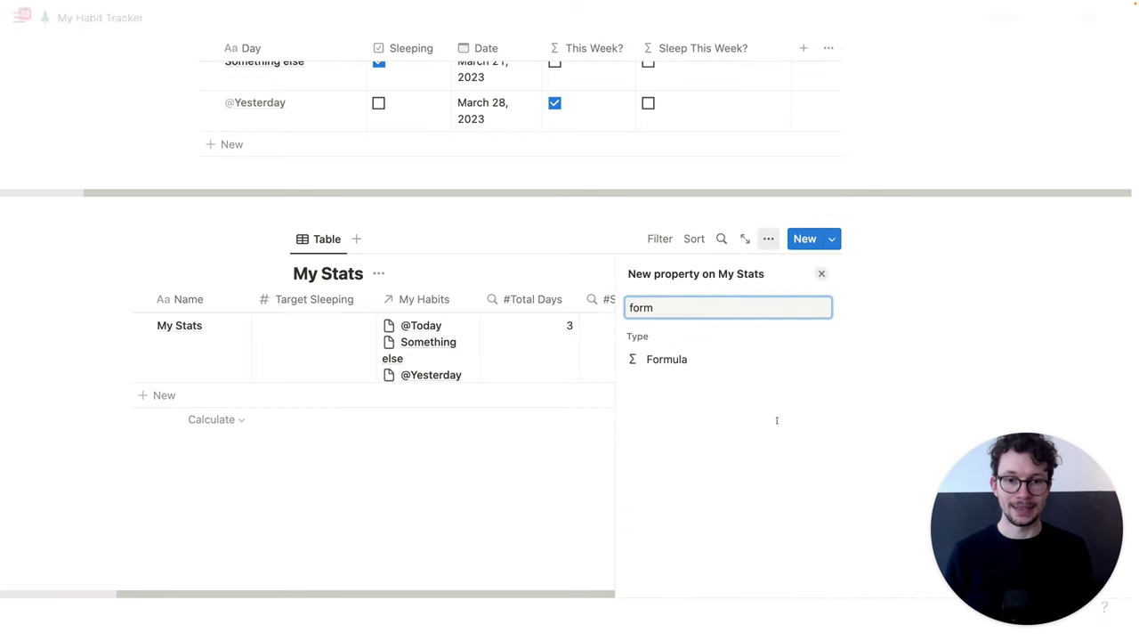
{"action": "left_click", "coordinate": [696, 360]}
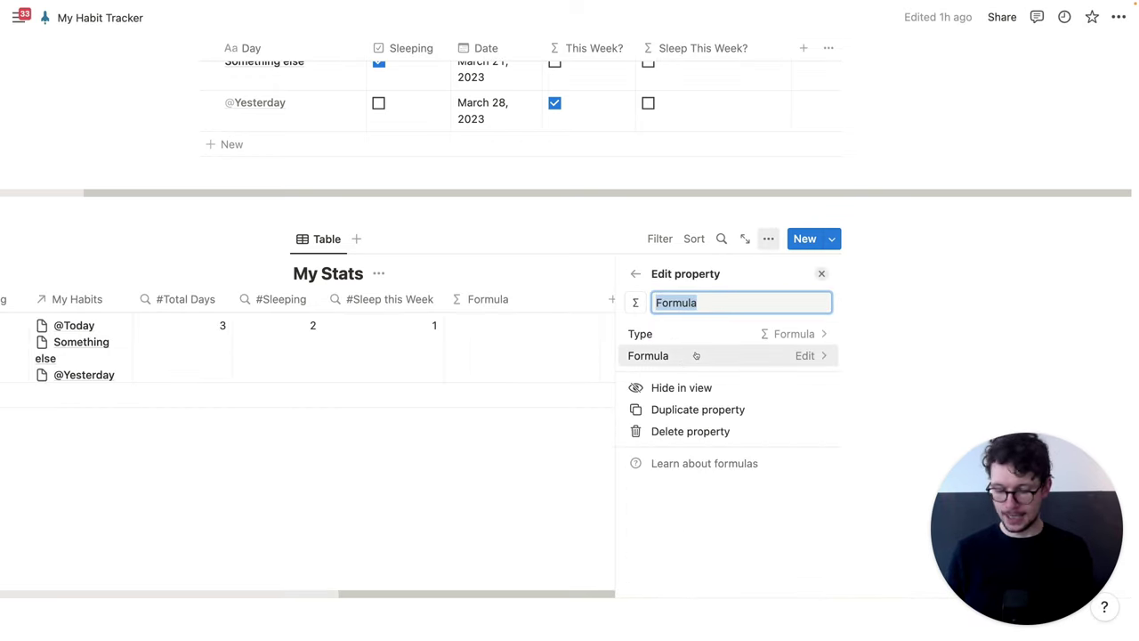
{"action": "type", "text": "Display:"}
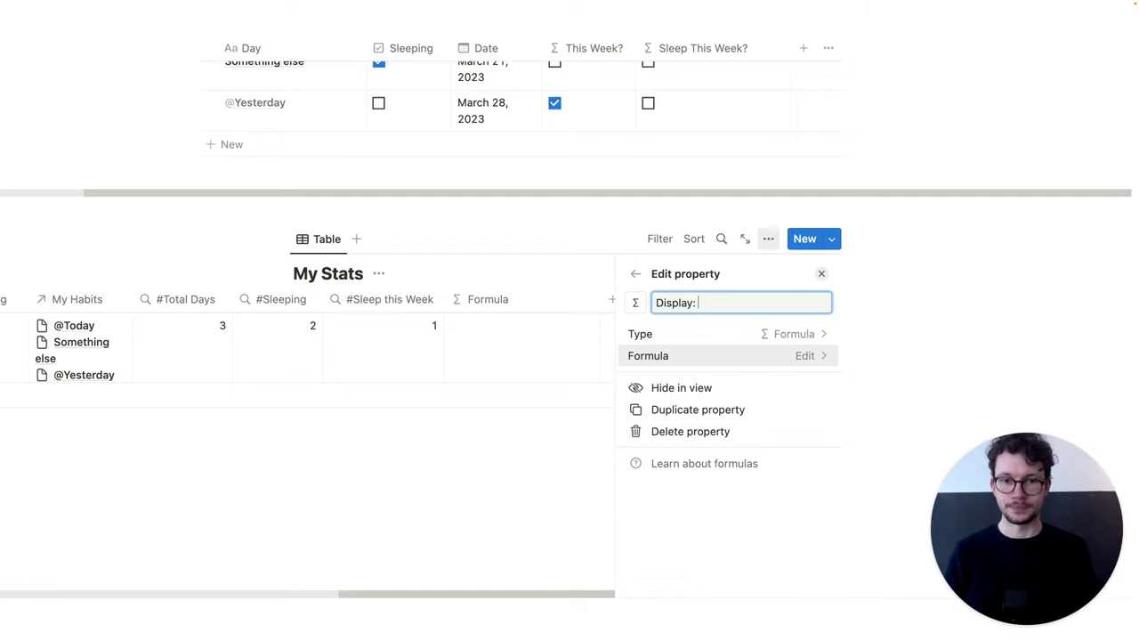
{"action": "type", "text": " Sleep this Week"}
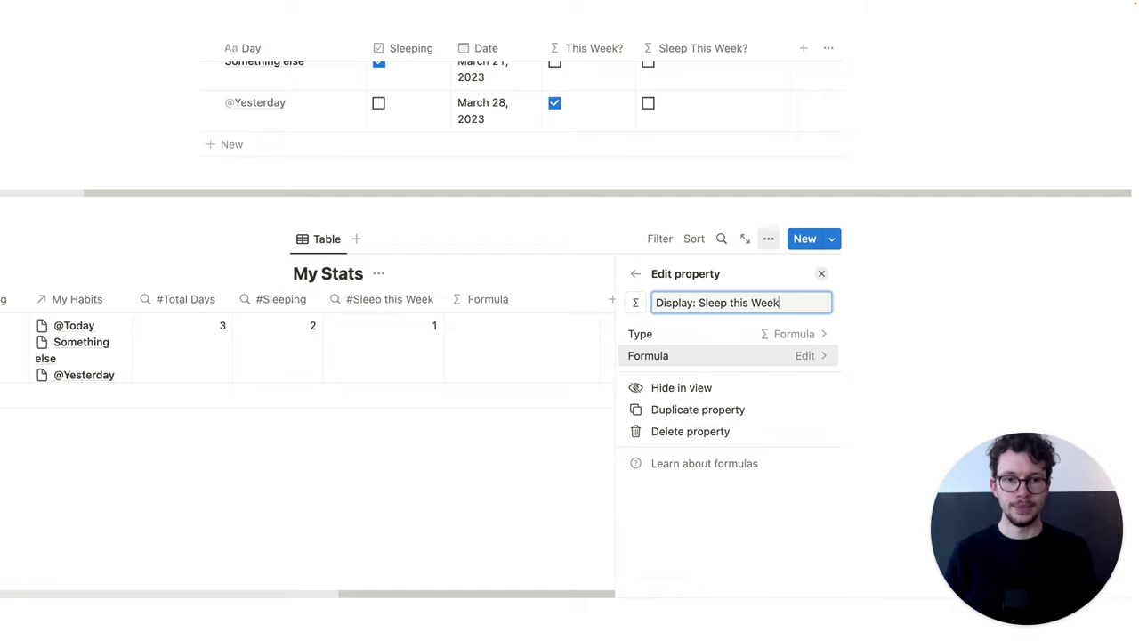
{"action": "left_click", "coordinate": [712, 355]}
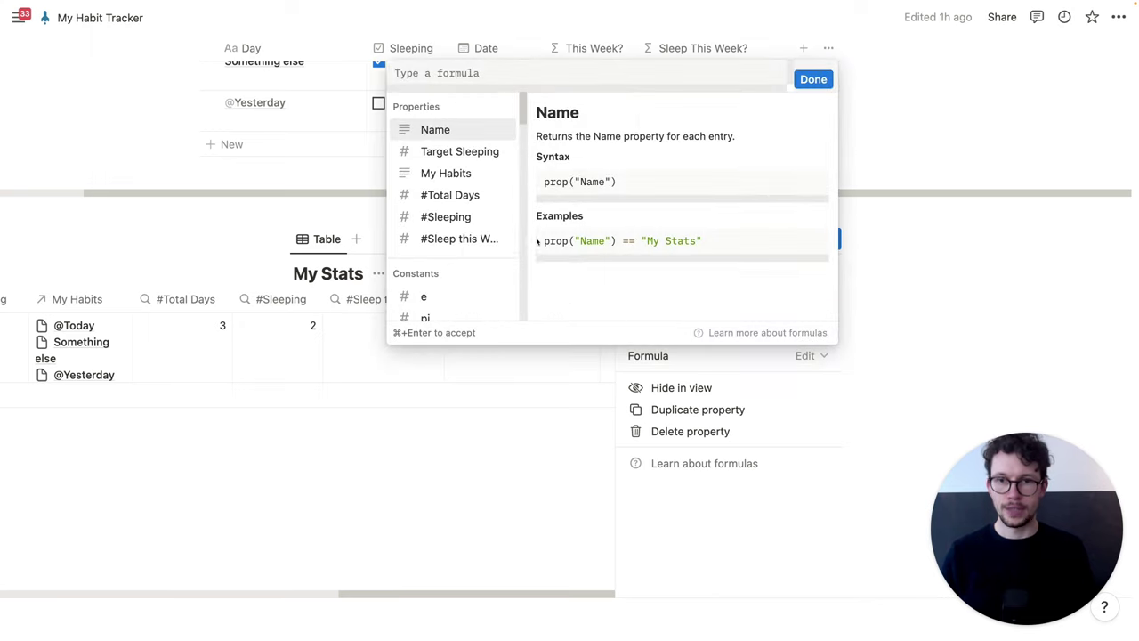
Step: Enter concat(format(#Sleep this Week)+" out of "+format(Target Sleeping)) as its formula
{"action": "type", "text": "concat"}
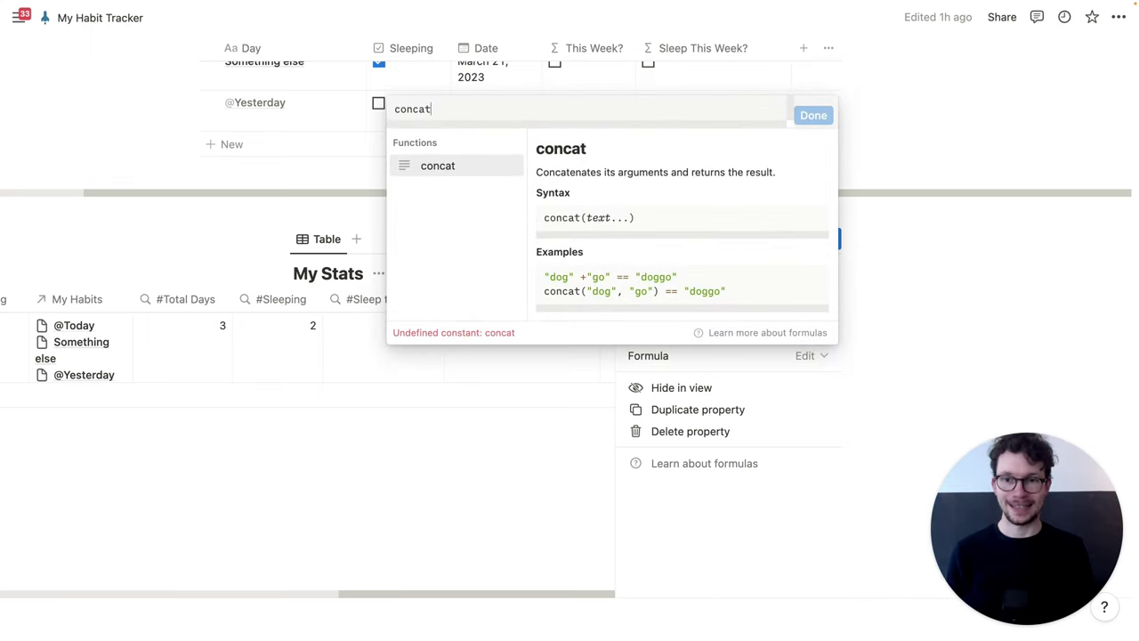
{"action": "type", "text": "("}
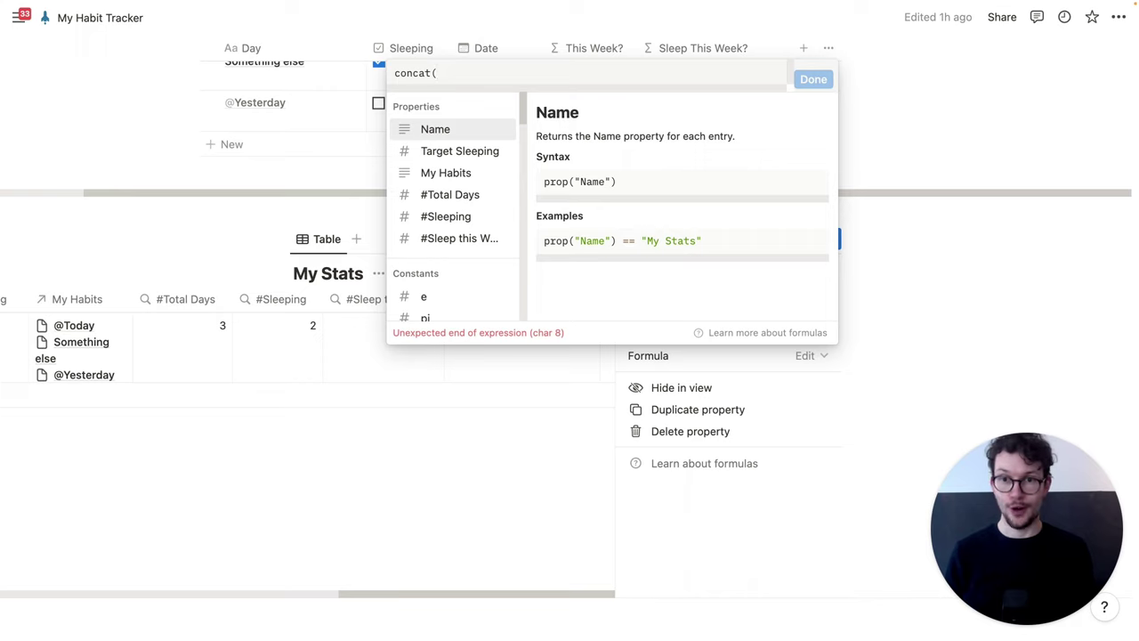
{"action": "type", "text": "format("}
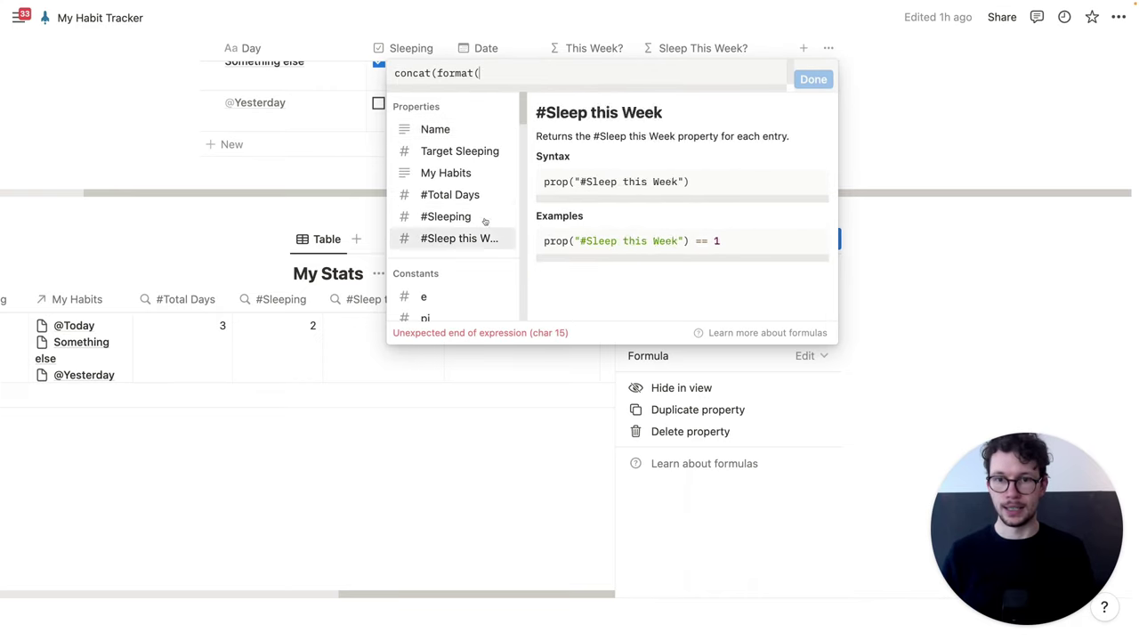
{"action": "left_click", "coordinate": [457, 239]}
{"action": "type", "text": ")+"}
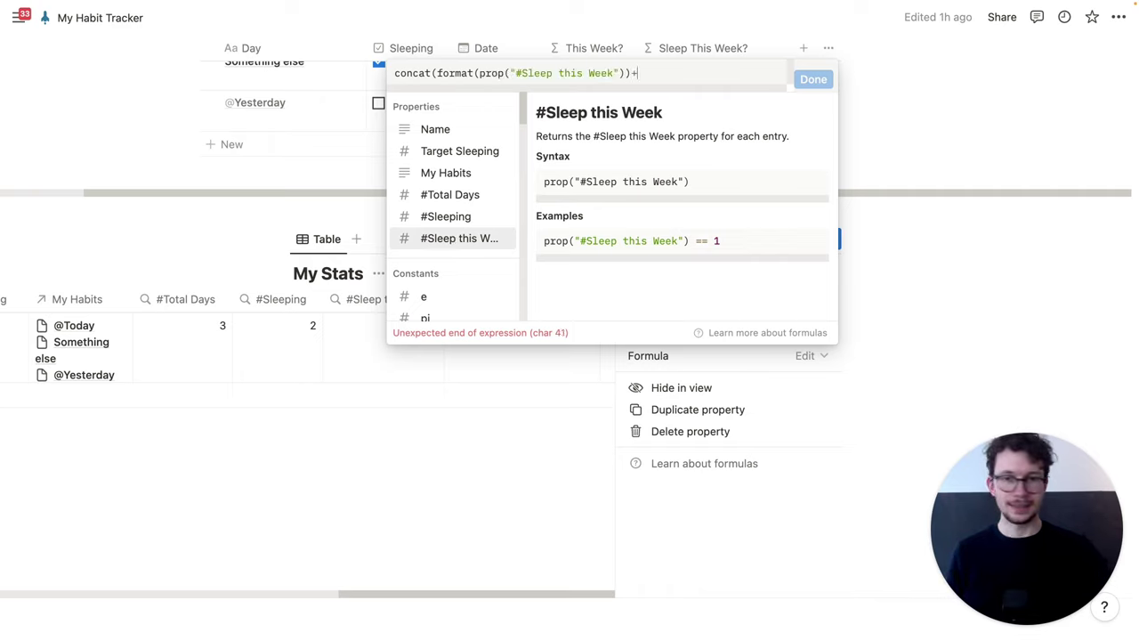
{"action": "type", "text": "\" out"}
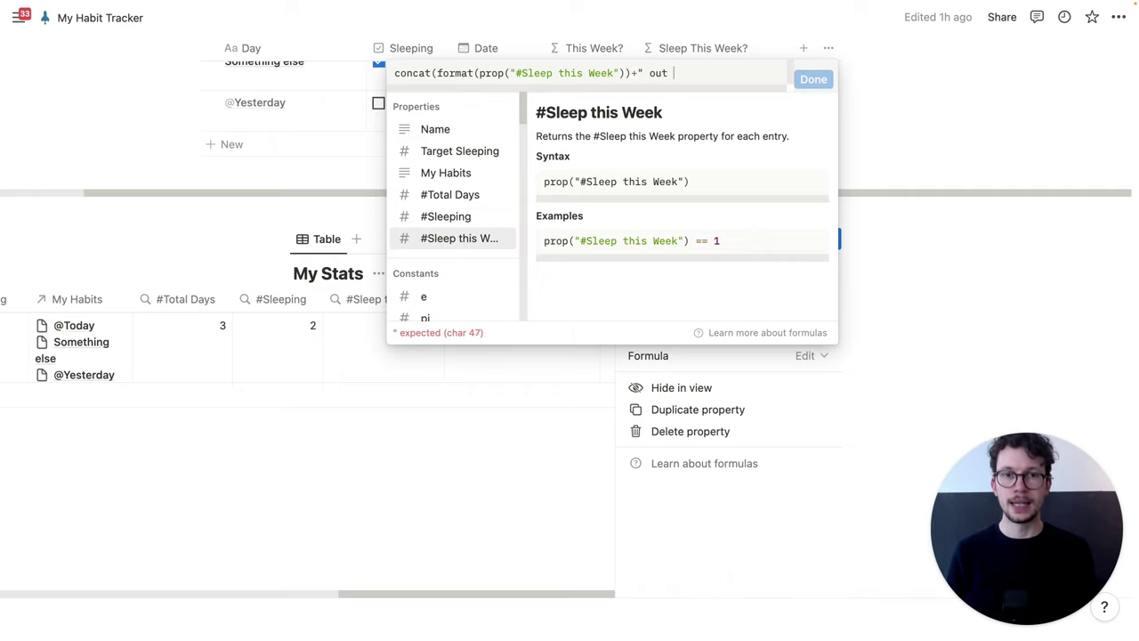
{"action": "type", "text": " of \""}
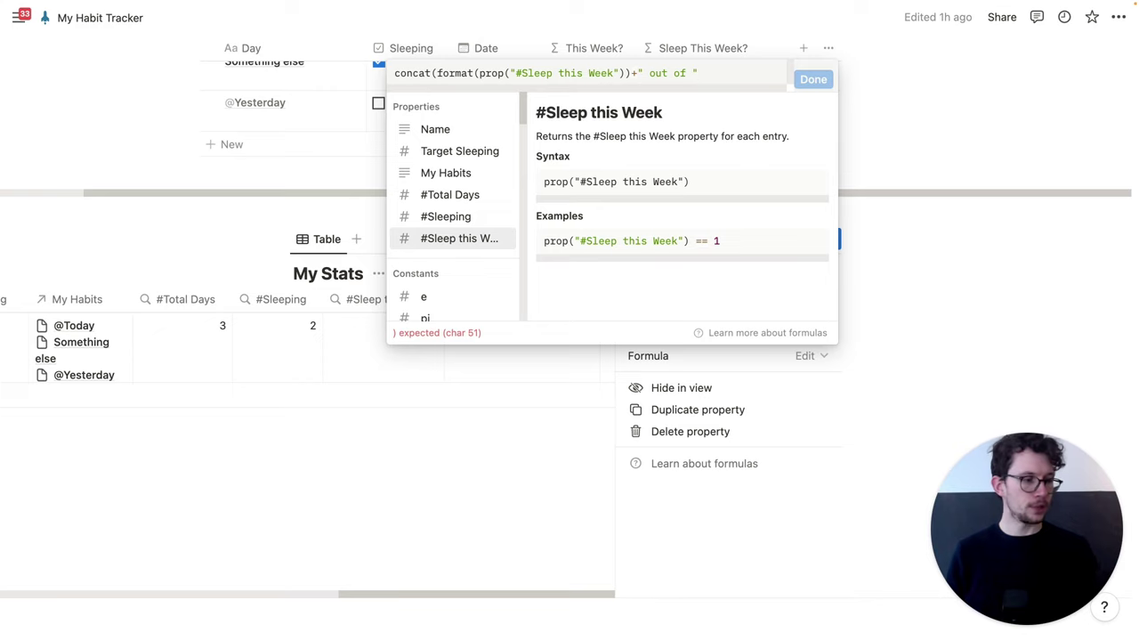
{"action": "type", "text": "+format"}
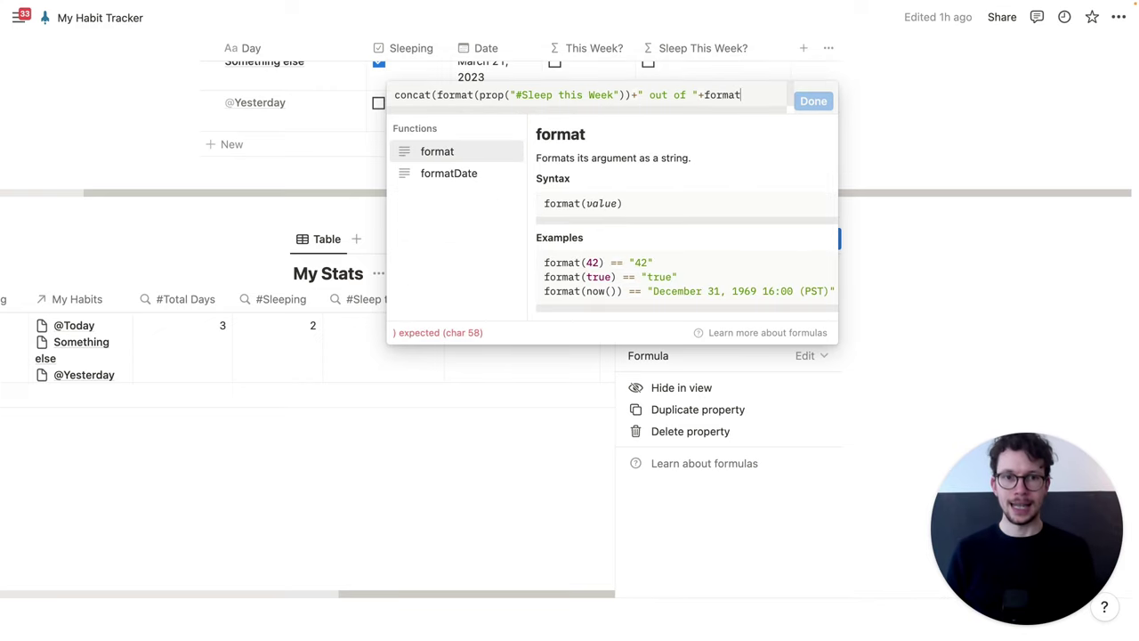
{"action": "type", "text": "("}
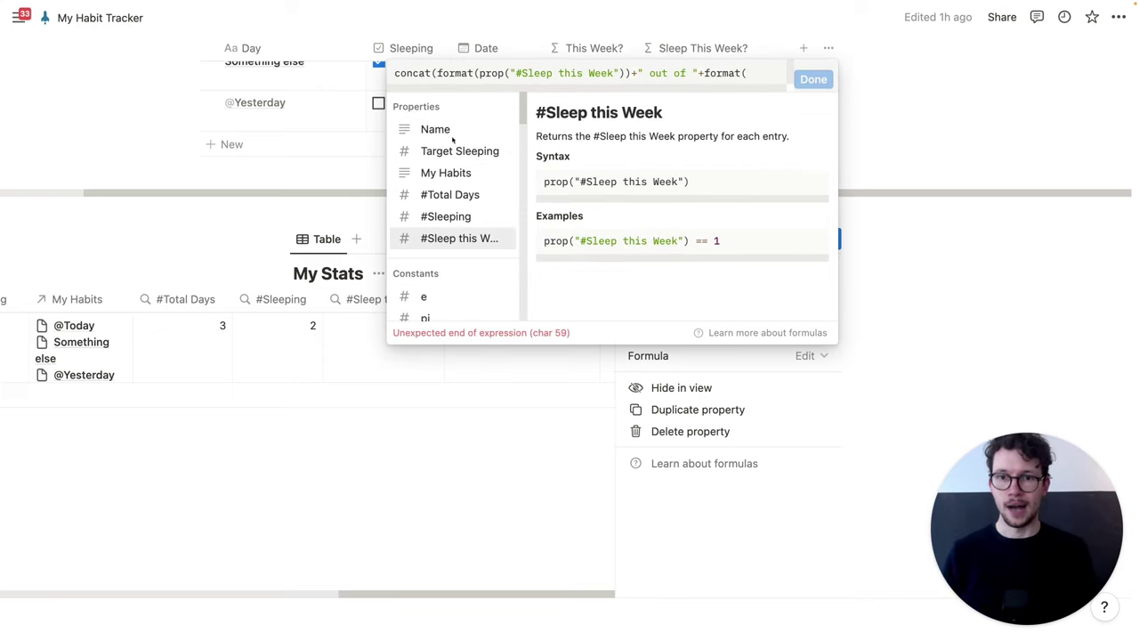
{"action": "left_click", "coordinate": [471, 151]}
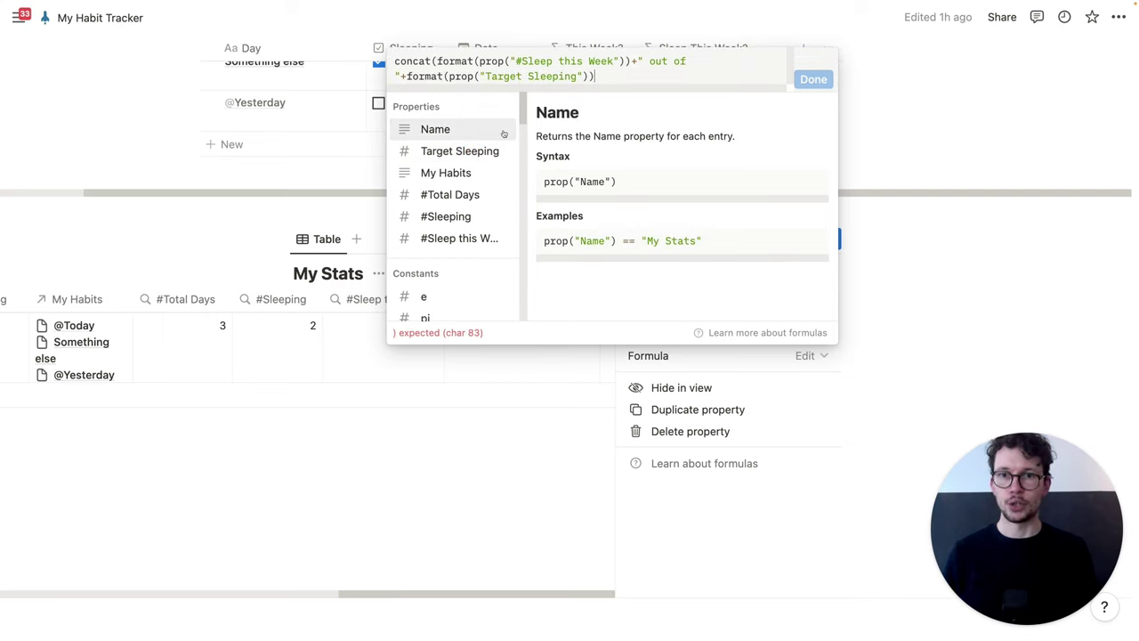
{"action": "type", "text": ")"}
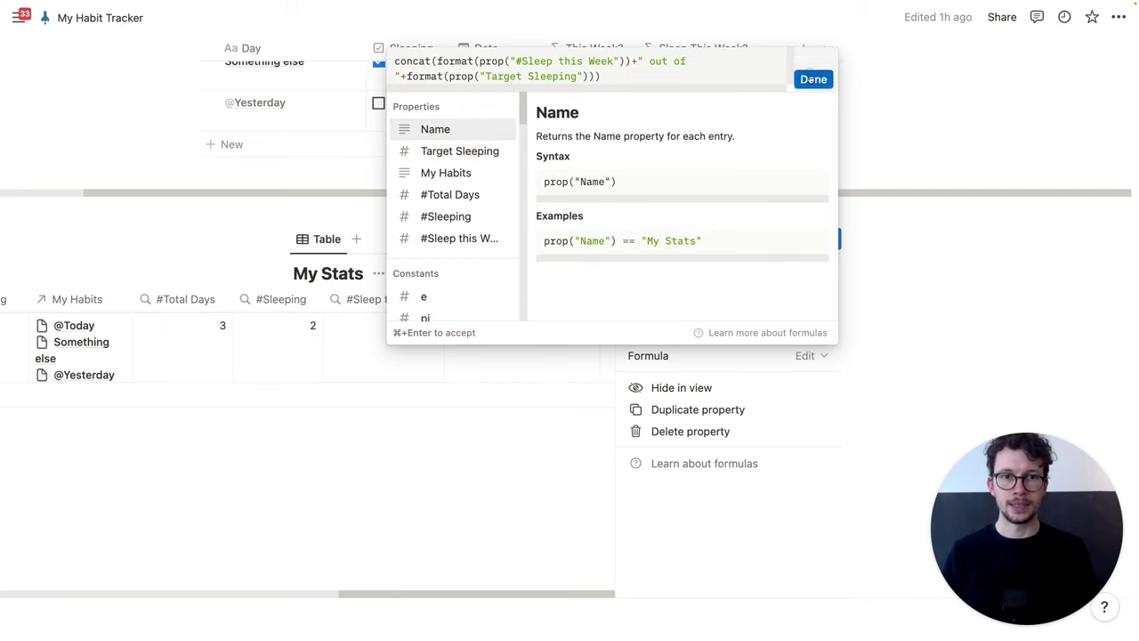
{"action": "left_click", "coordinate": [812, 79]}
{"action": "left_click", "coordinate": [483, 470]}
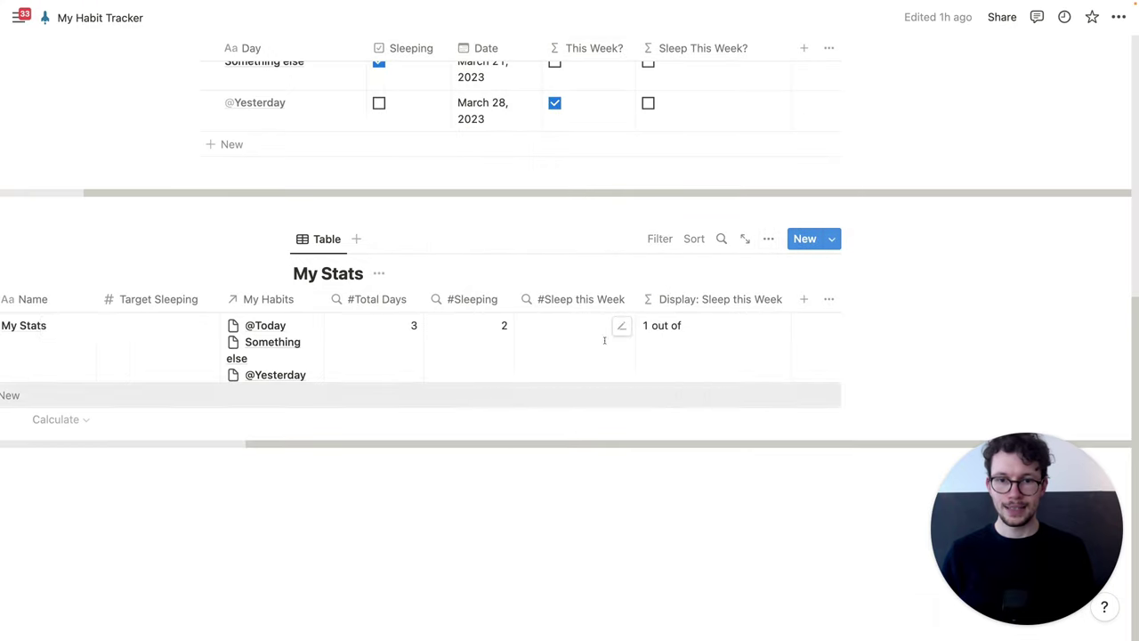
Step: Set Target Sleeping to 5 and reopen the Display: Sleep this Week formula
{"action": "left_click", "coordinate": [159, 340]}
{"action": "type", "text": "5"}
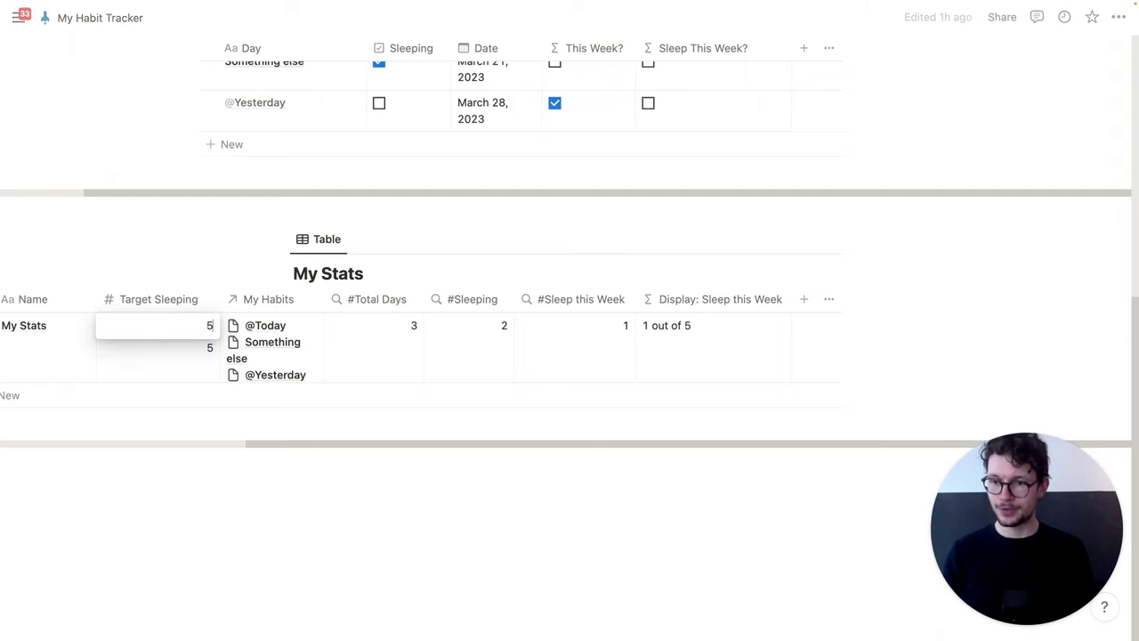
{"action": "key", "text": "Return"}
{"action": "left_click", "coordinate": [374, 501]}
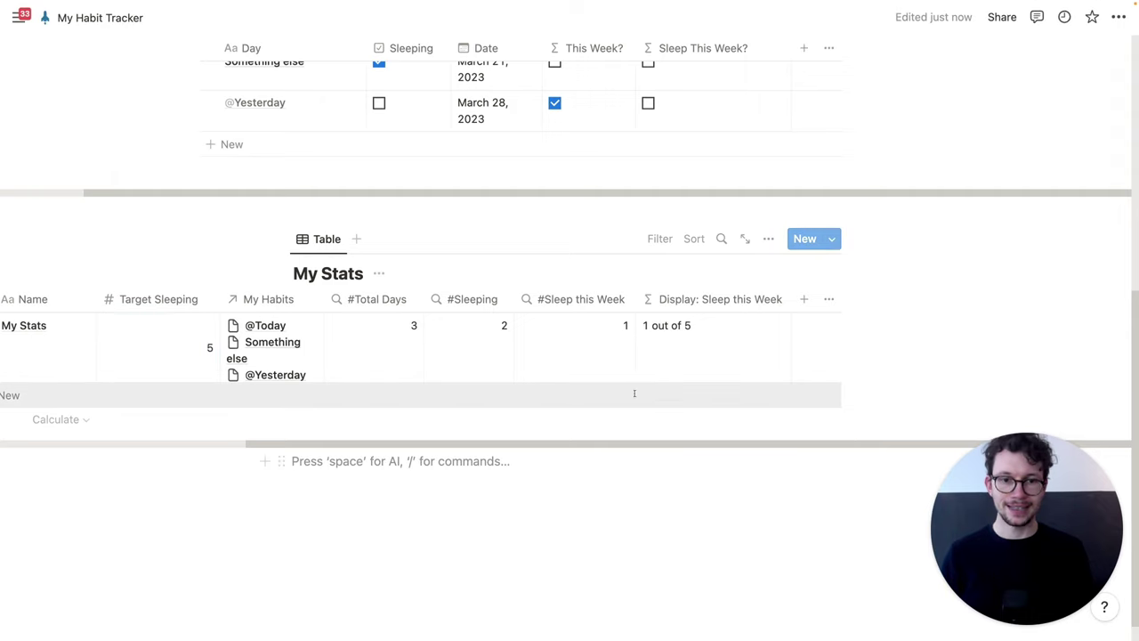
{"action": "left_click", "coordinate": [701, 341]}
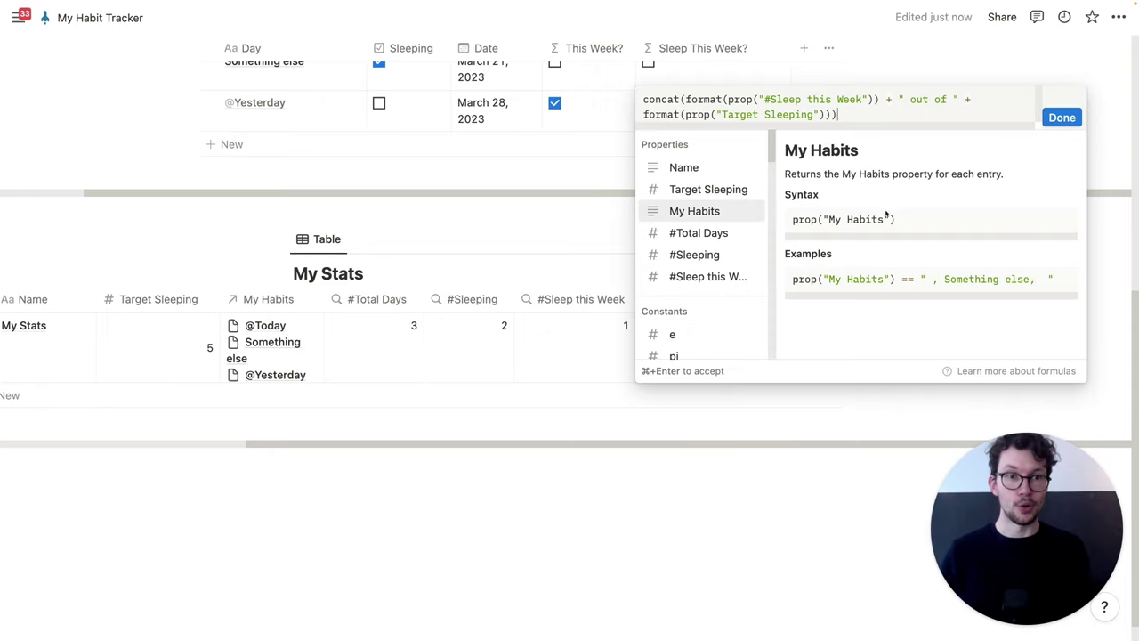
{"action": "left_click", "coordinate": [683, 96]}
Step: Prefix the display formula with a "🚀 " string so it reads '🚀 1 out of 5'
{"action": "type", "text": "\""}
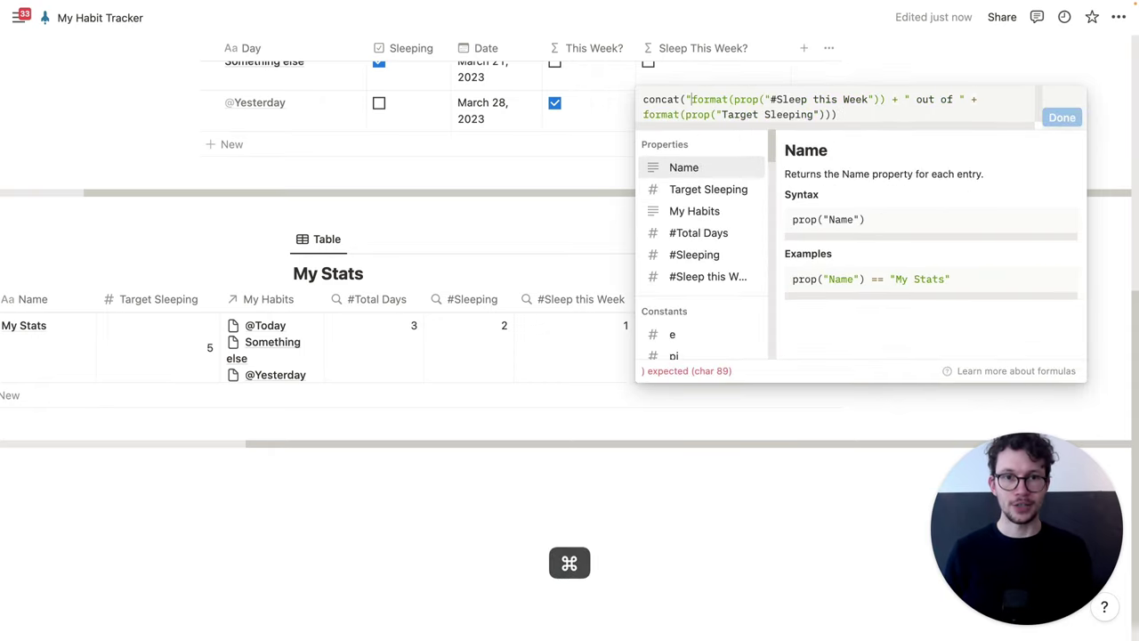
{"action": "key", "text": "ctrl+super+space"}
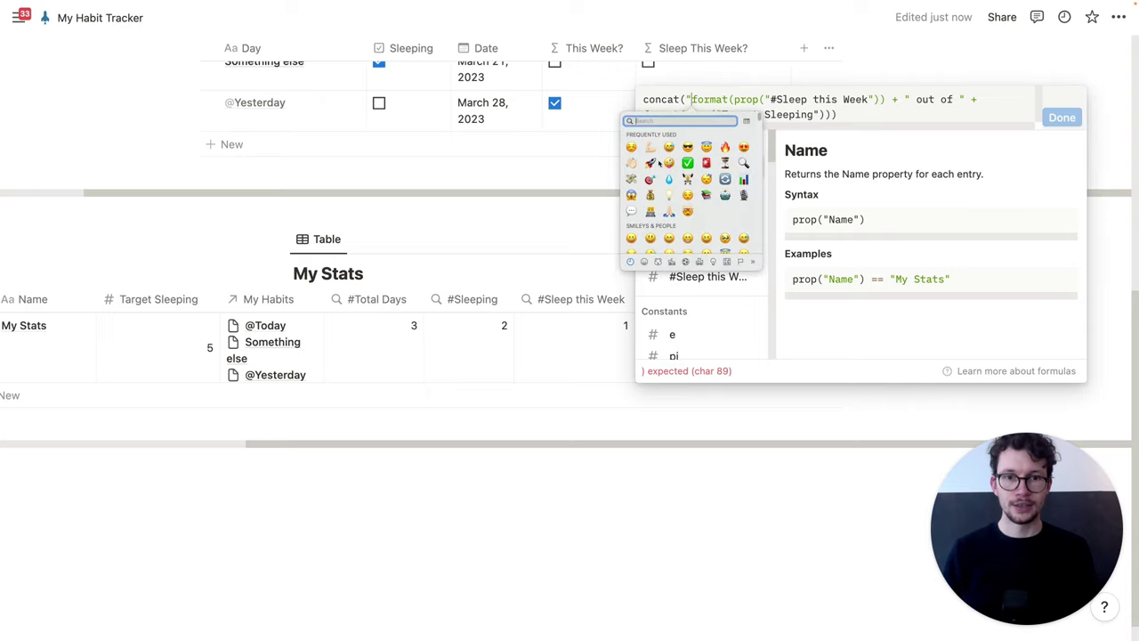
{"action": "left_click", "coordinate": [650, 163]}
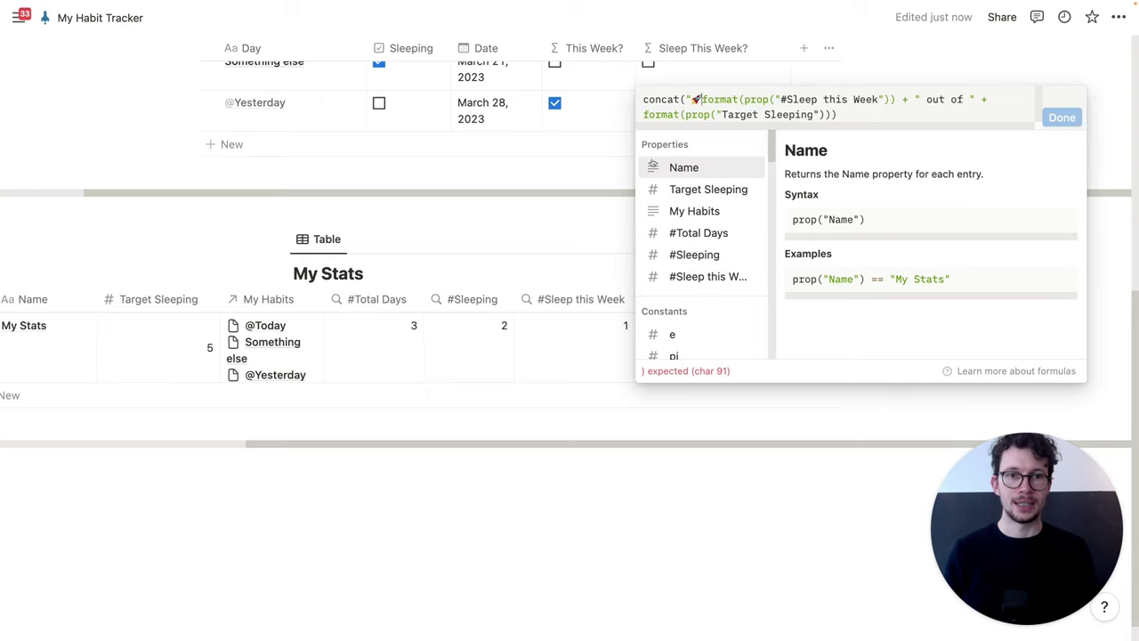
{"action": "type", "text": "\"+"}
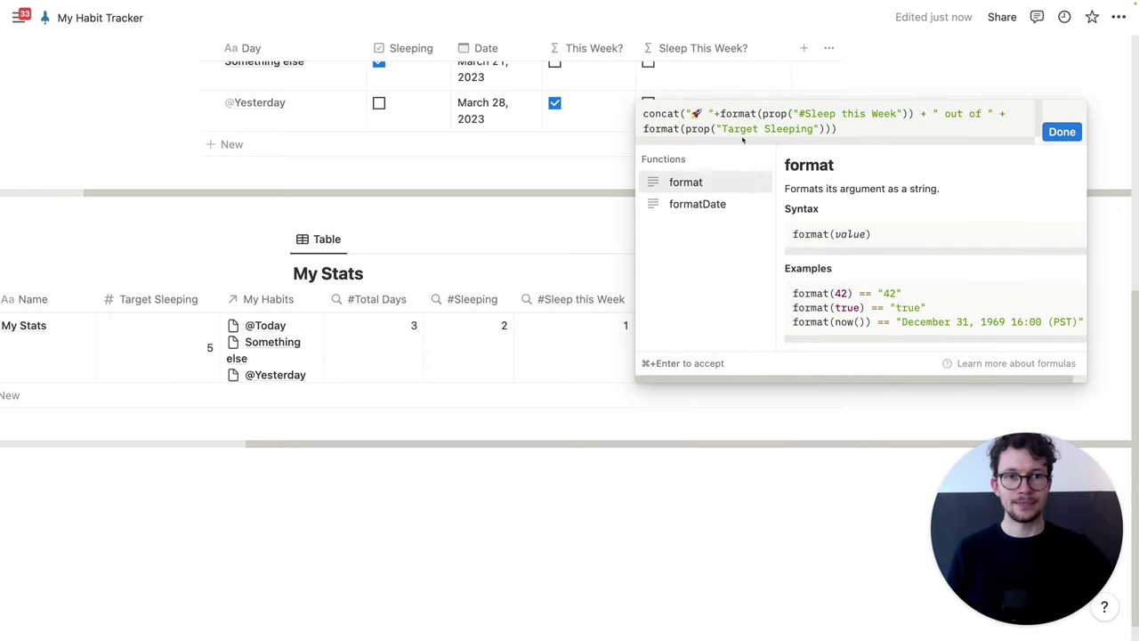
{"action": "left_click", "coordinate": [1043, 135]}
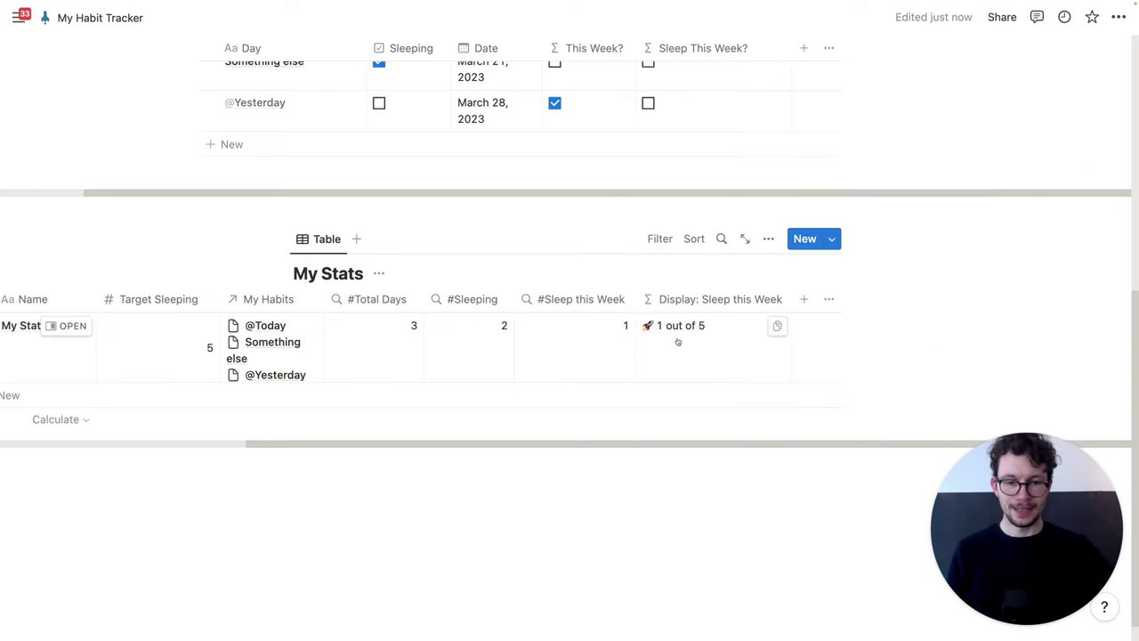
Step: Check that My Stats shows '🚀 1 out of 5', then add another property
{"action": "scroll", "coordinate": [689, 345], "scroll_direction": "left", "scroll_amount": 1}
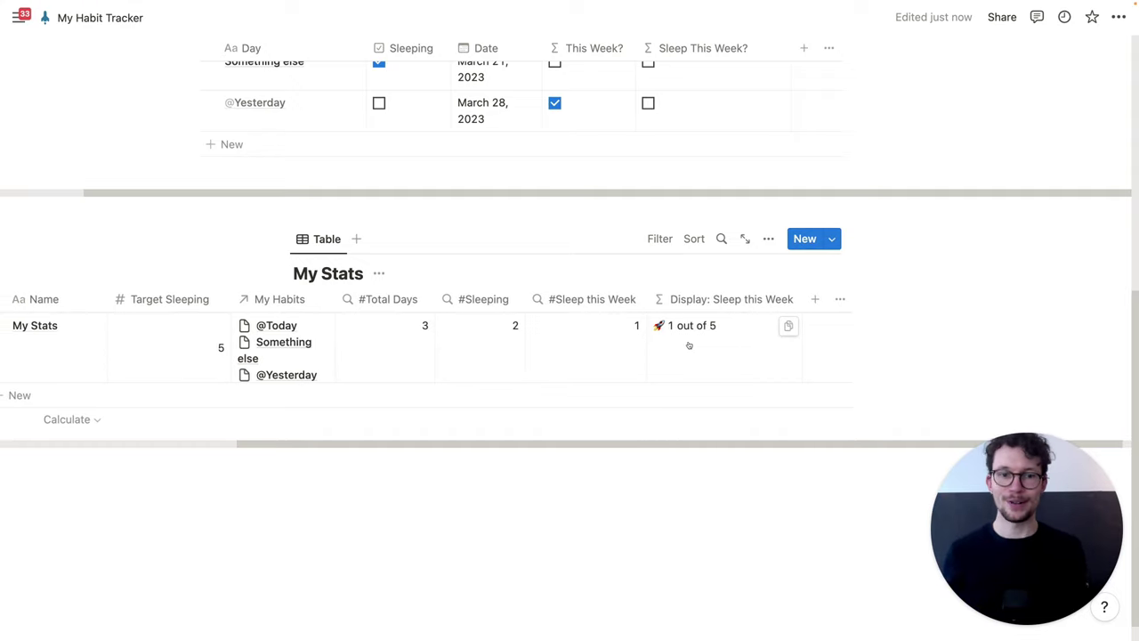
{"action": "scroll", "coordinate": [689, 345], "scroll_direction": "up", "scroll_amount": 3}
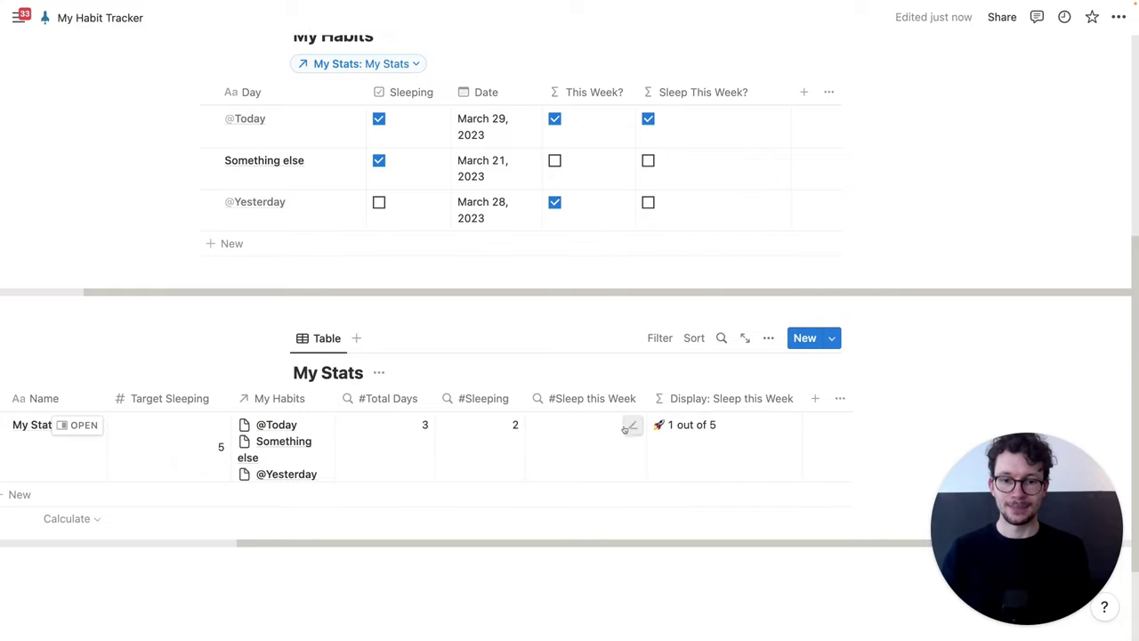
{"action": "scroll", "coordinate": [665, 481], "scroll_direction": "up", "scroll_amount": 1}
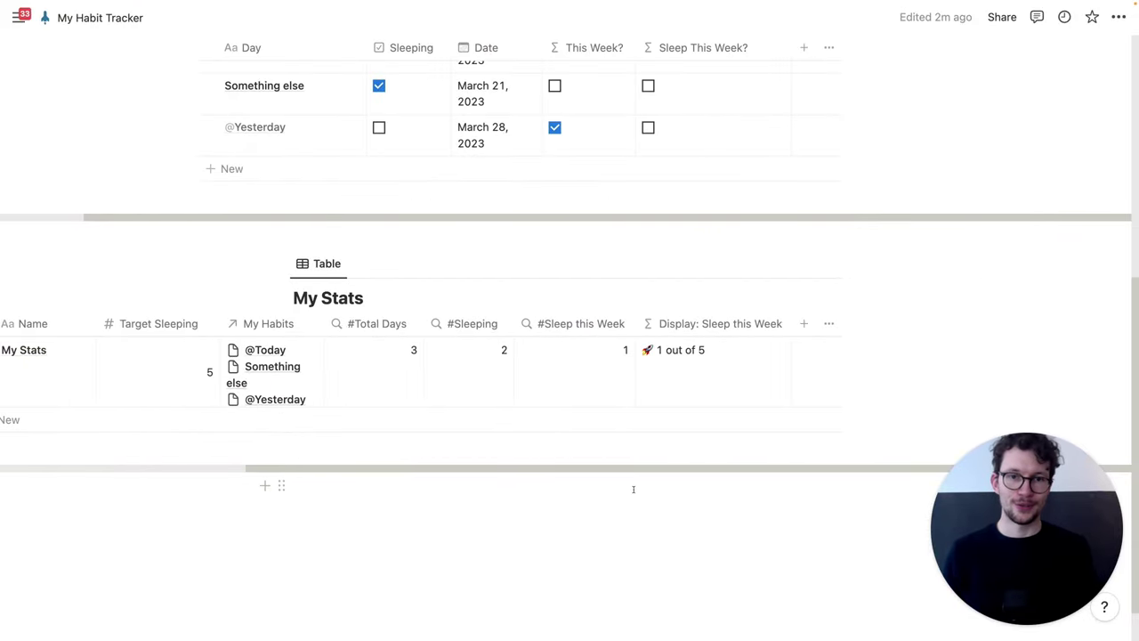
{"action": "left_click", "coordinate": [803, 326]}
Step: Add a '# %Overall Sleep' formula property to My Stats and paste in the rounded overall sleep formula
{"action": "type", "text": "form"}
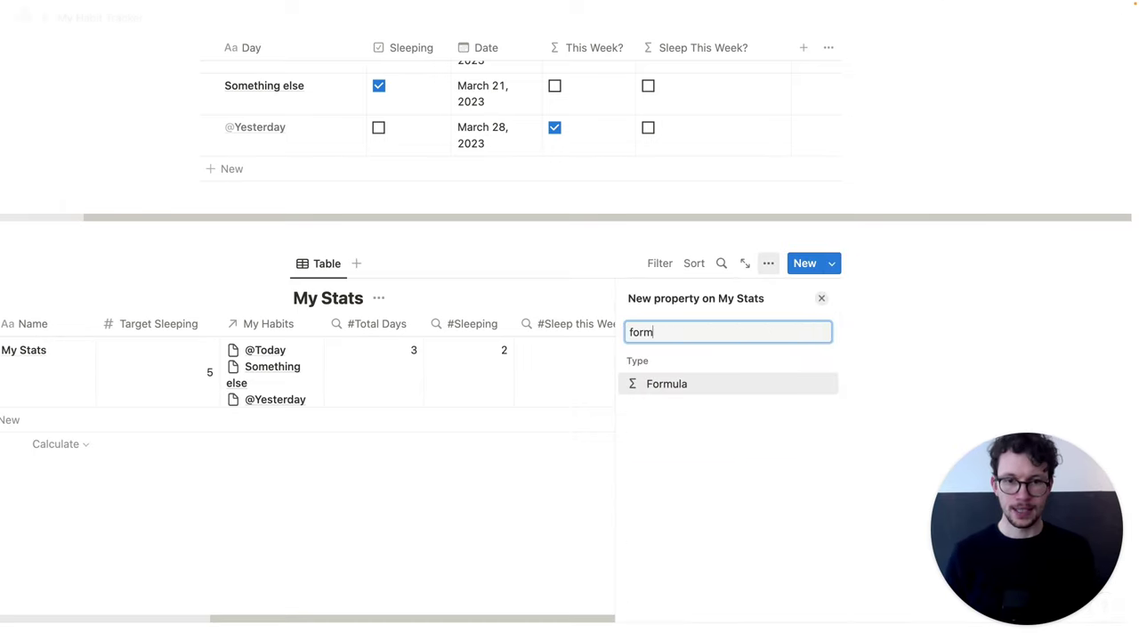
{"action": "left_click", "coordinate": [673, 387]}
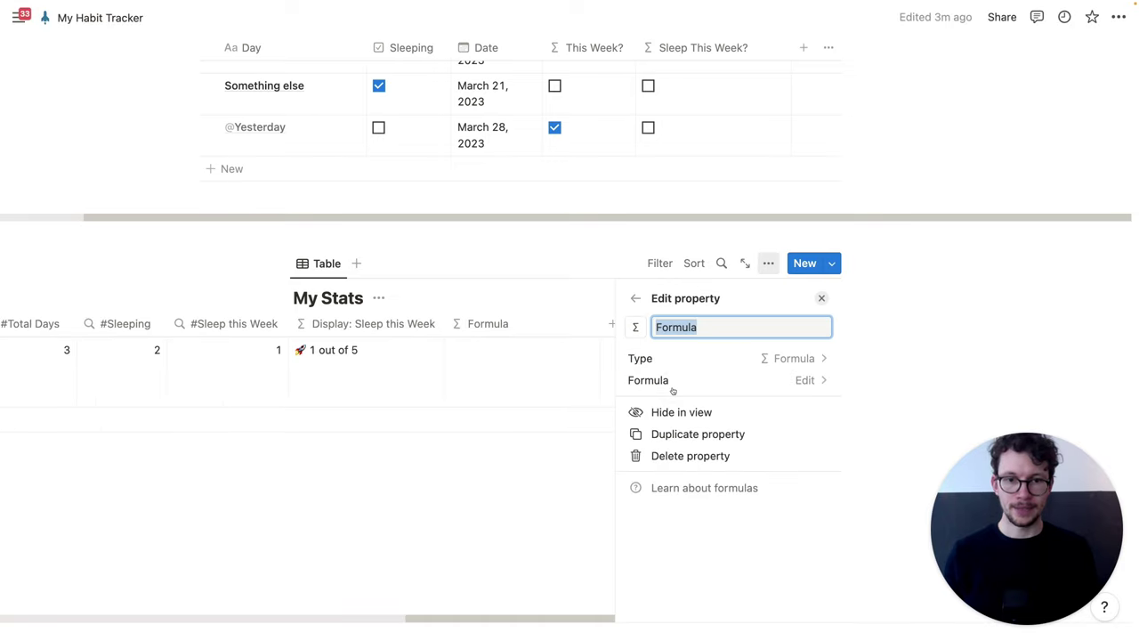
{"action": "type", "text": "# %T"}
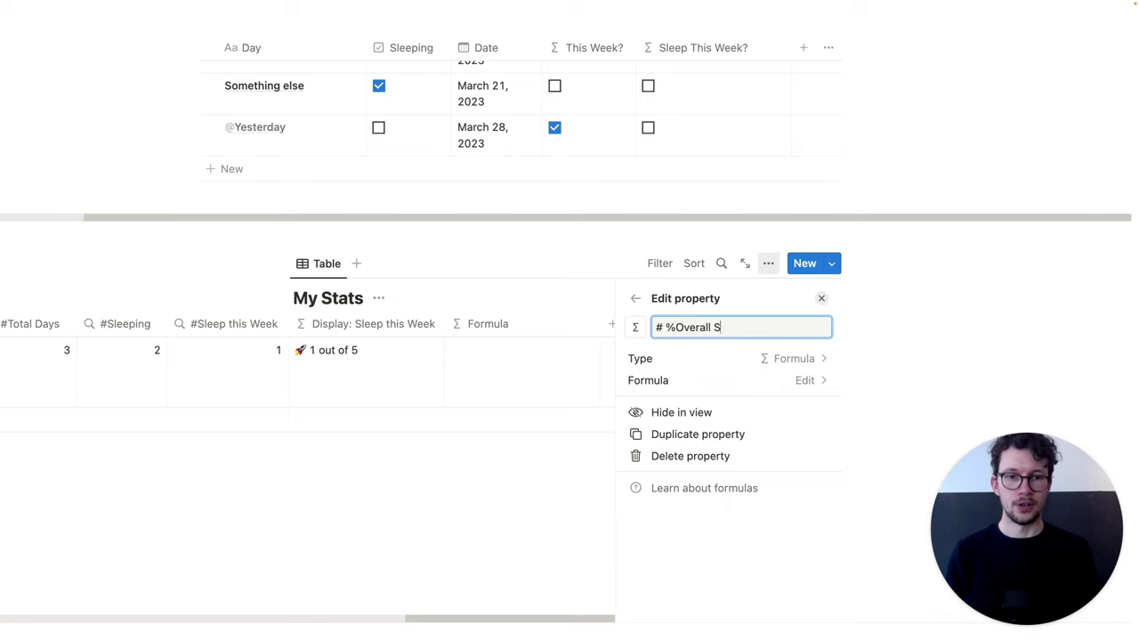
{"action": "left_click", "coordinate": [686, 381]}
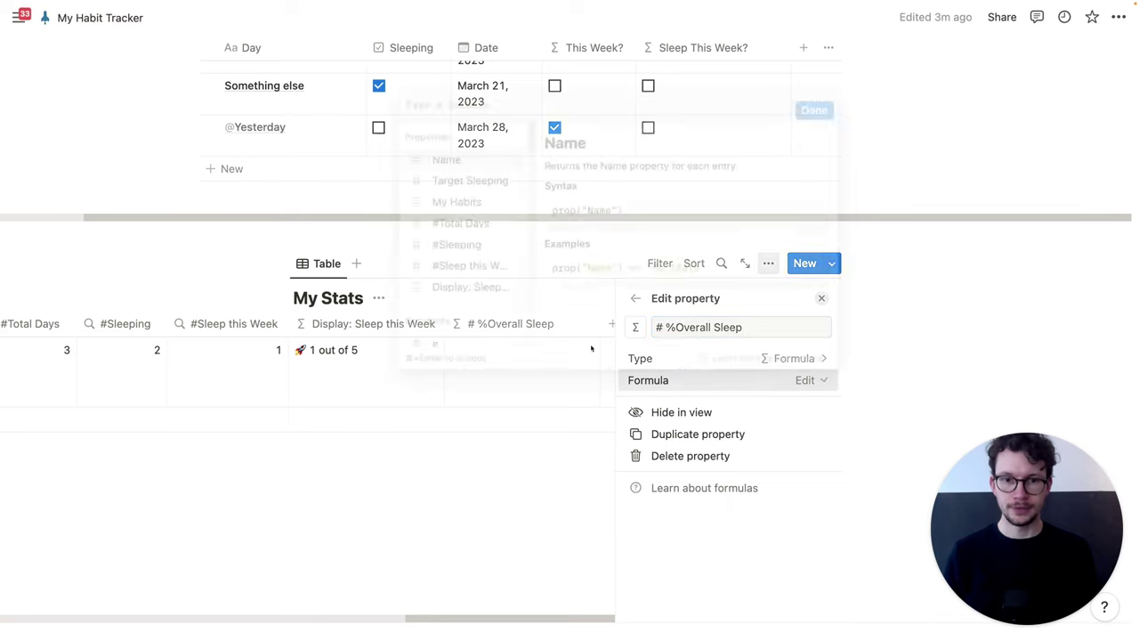
{"action": "type", "text": "round(prop(\"#Sleeping\") / prop(\"Target Sleeping\") * 7 / if(prop(\"#Total Days\") % 7 == 0, prop(\"#Total Days\"), ceil(prop(\"#Total Days\") / 7) * 7) * 100) / 100"}
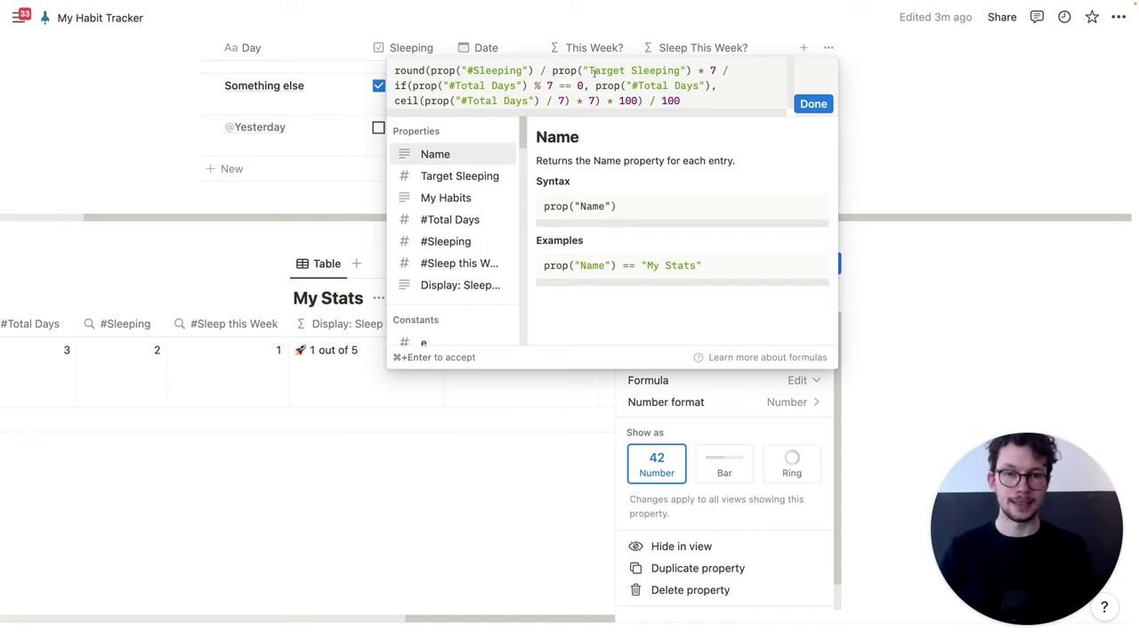
Step: Walk through the Target Sleeping and weekly-target parts of the formula, then apply it so the column shows 0.4
{"action": "left_click_drag", "start_coordinate": [588, 70], "coordinate": [683, 71]}
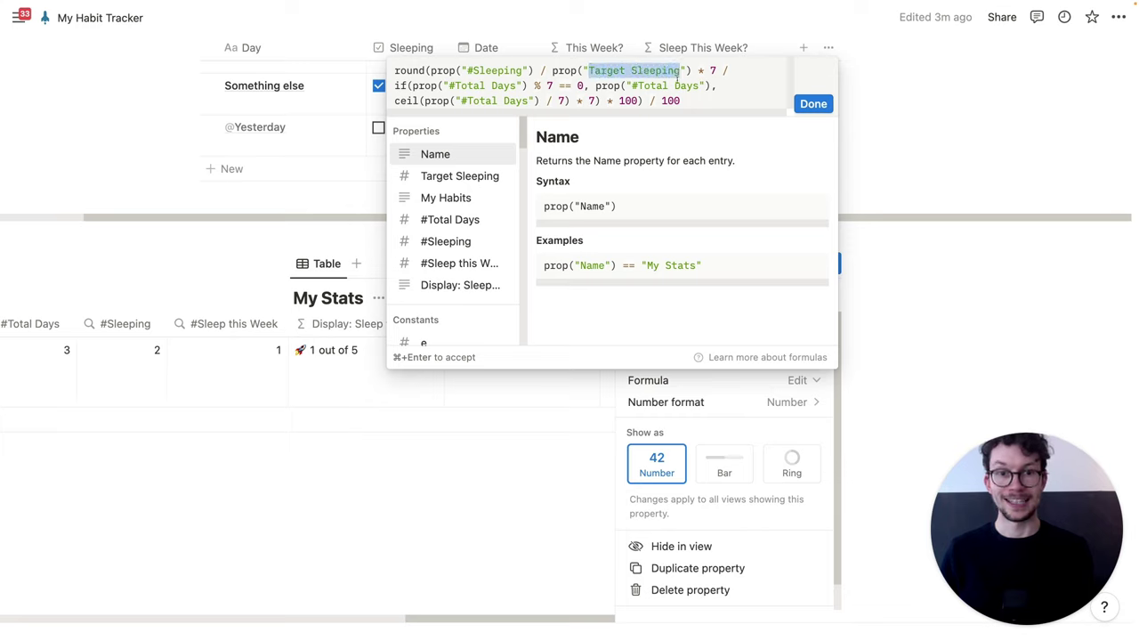
{"action": "left_click", "coordinate": [674, 86]}
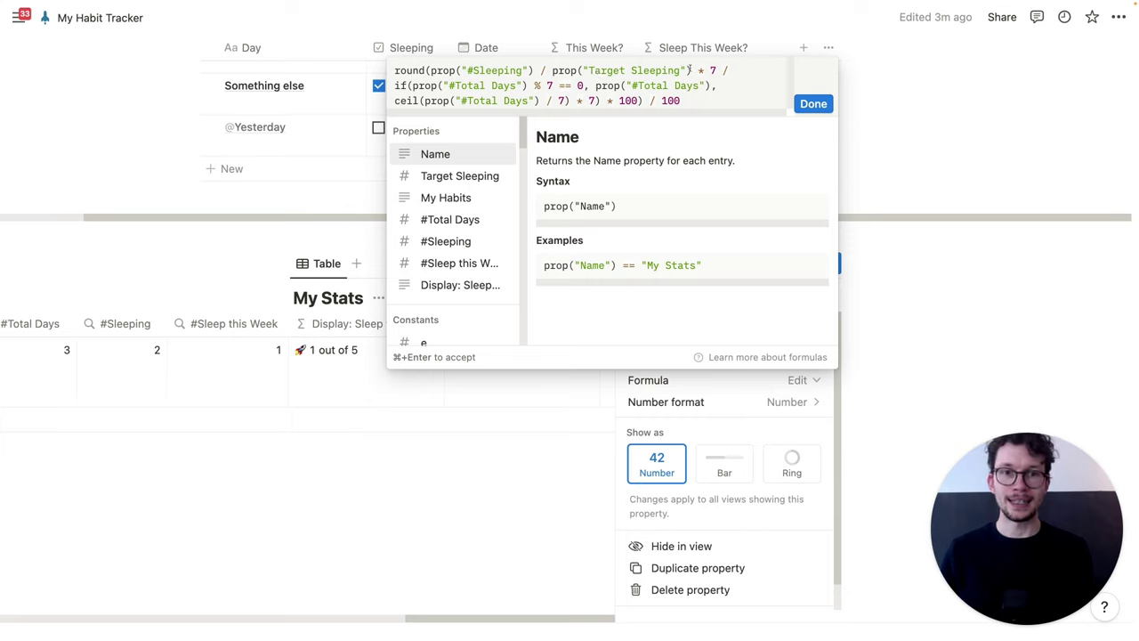
{"action": "left_click_drag", "start_coordinate": [700, 68], "coordinate": [704, 85]}
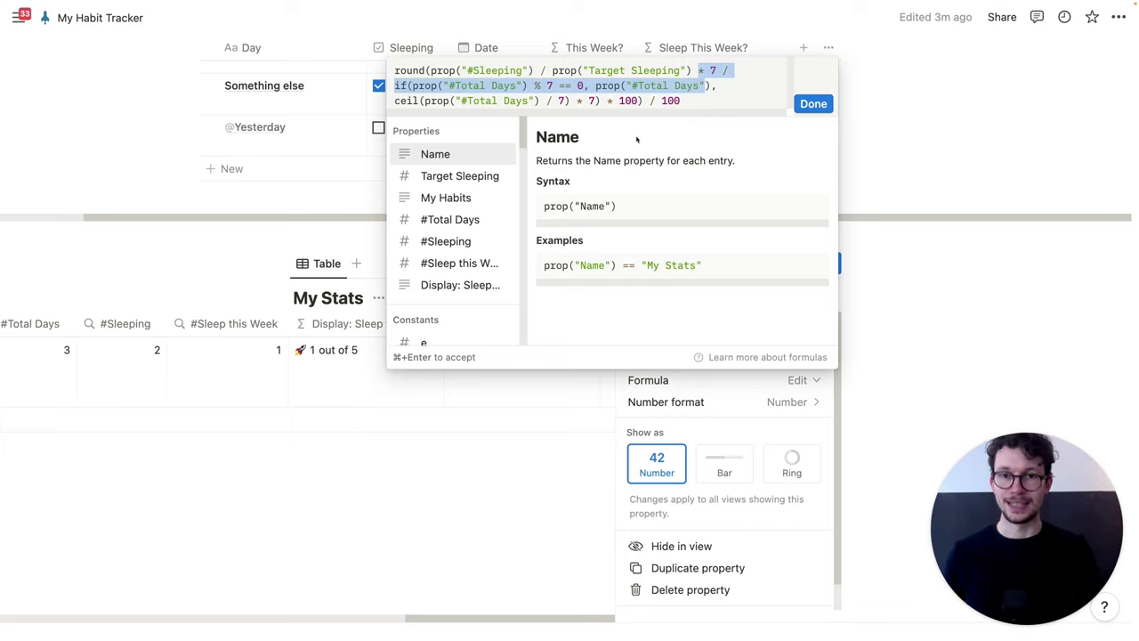
{"action": "left_click", "coordinate": [624, 102]}
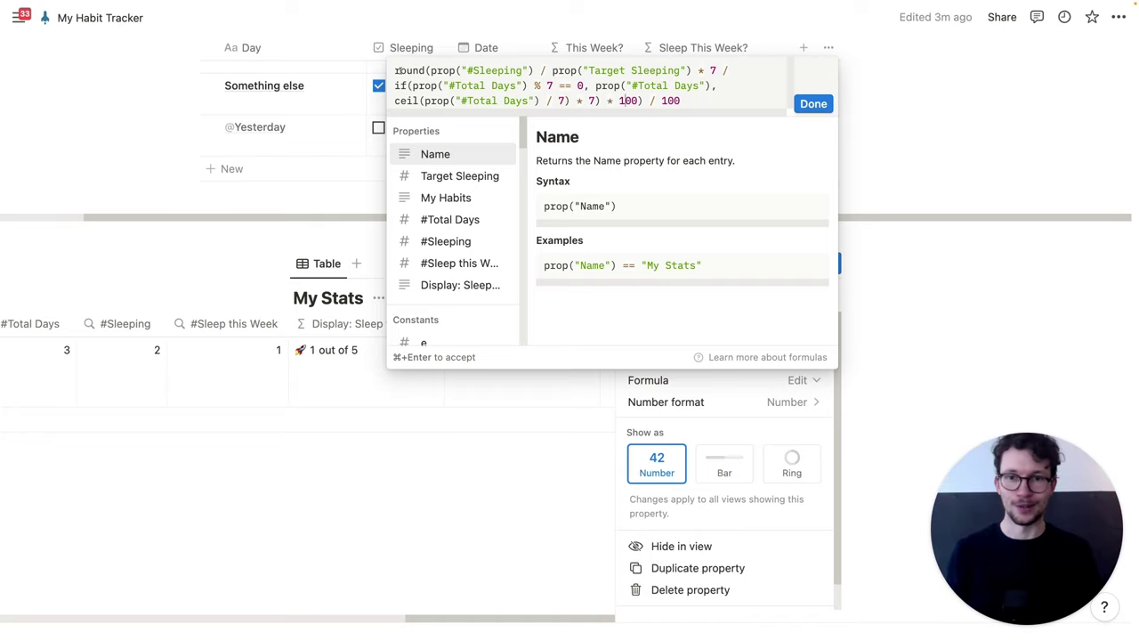
{"action": "left_click", "coordinate": [817, 103]}
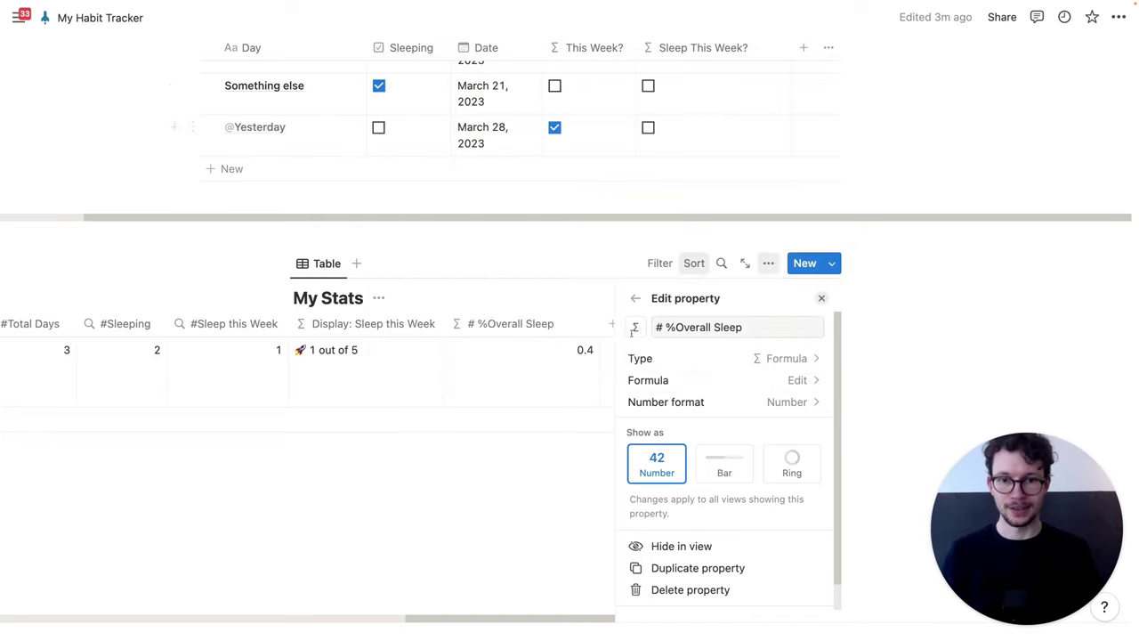
Step: Set the # %Overall Sleep number format to Percent so the row reads 40%
{"action": "left_click", "coordinate": [736, 402]}
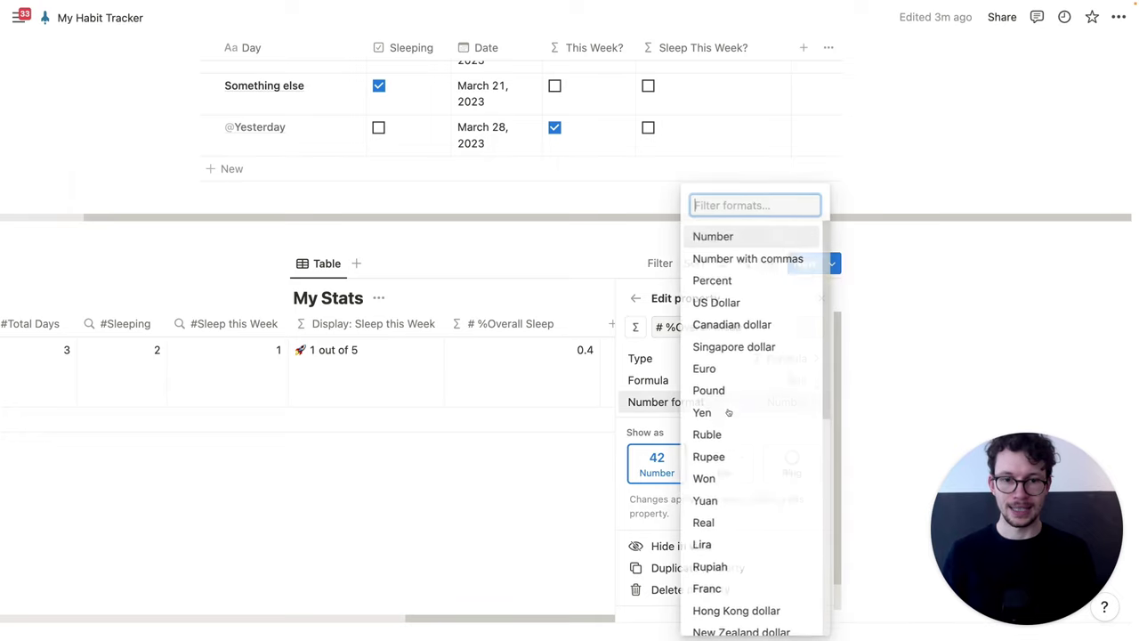
{"action": "left_click", "coordinate": [727, 280]}
{"action": "left_click", "coordinate": [487, 504]}
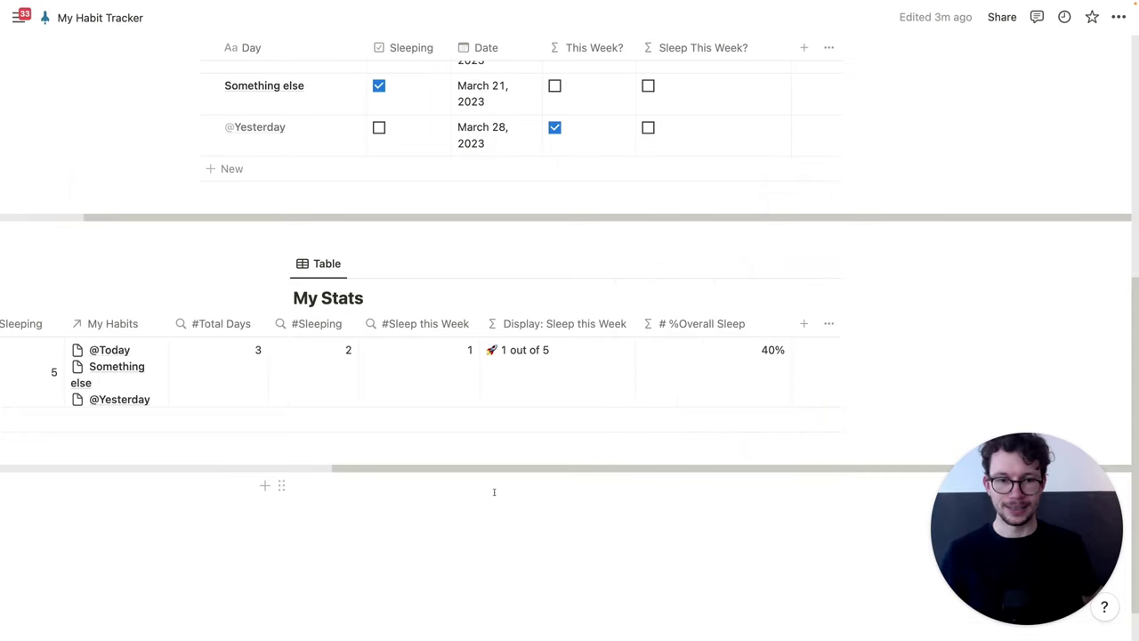
{"action": "scroll", "coordinate": [533, 352], "scroll_direction": "left", "scroll_amount": 4}
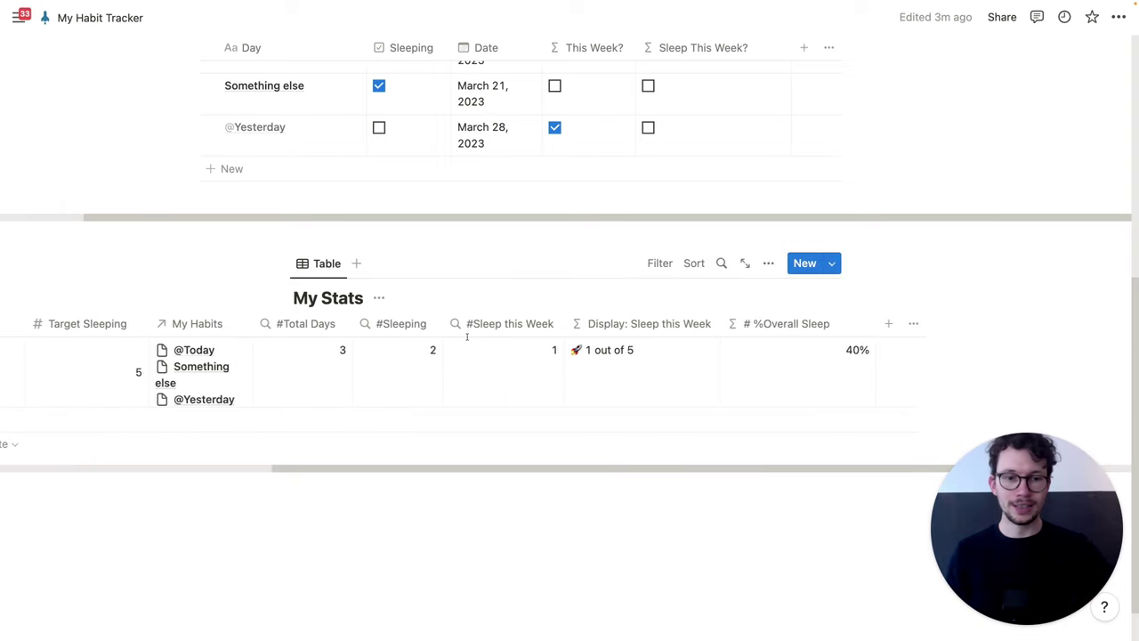
{"action": "scroll", "coordinate": [560, 380], "scroll_direction": "left", "scroll_amount": 3}
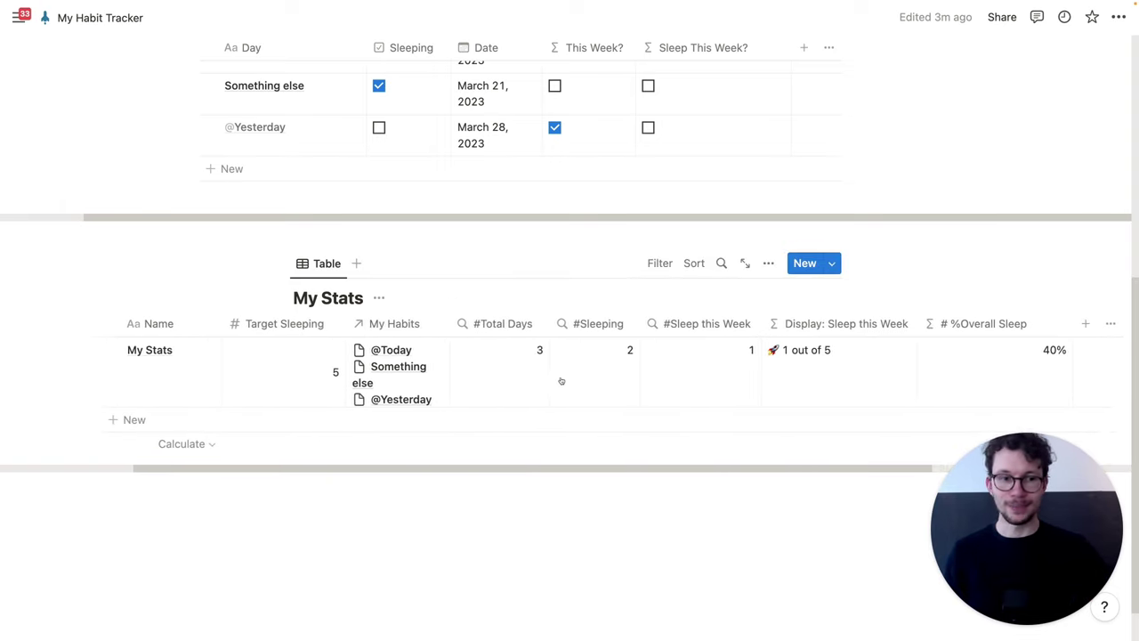
{"action": "scroll", "coordinate": [560, 380], "scroll_direction": "up", "scroll_amount": 1}
{"action": "scroll", "coordinate": [560, 380], "scroll_direction": "up", "scroll_amount": 1}
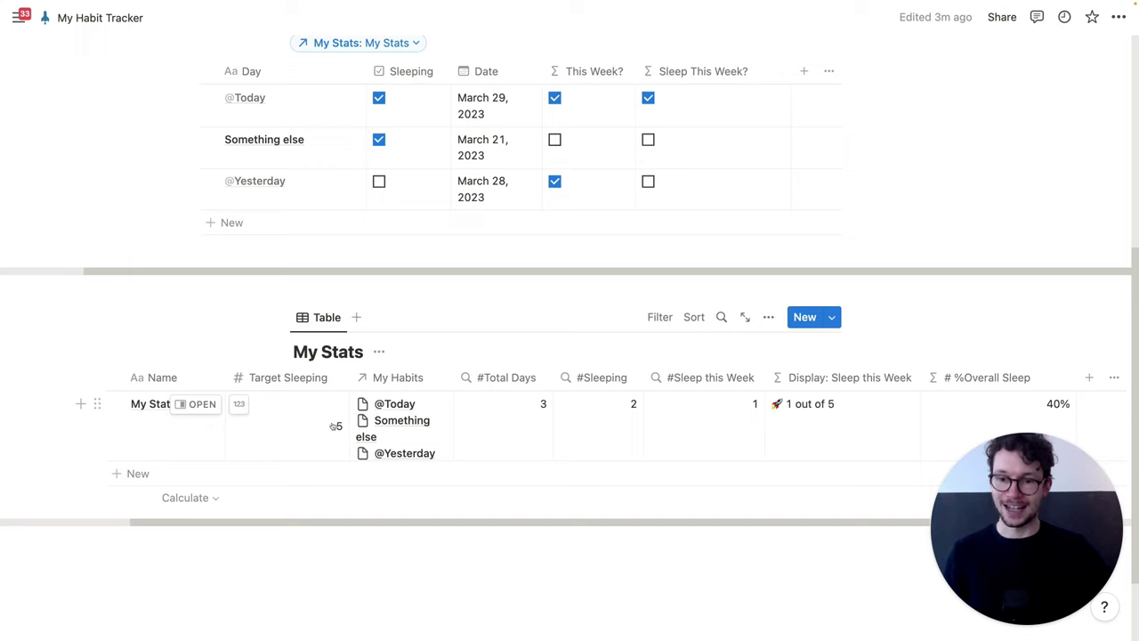
{"action": "scroll", "coordinate": [329, 427], "scroll_direction": "up", "scroll_amount": 1}
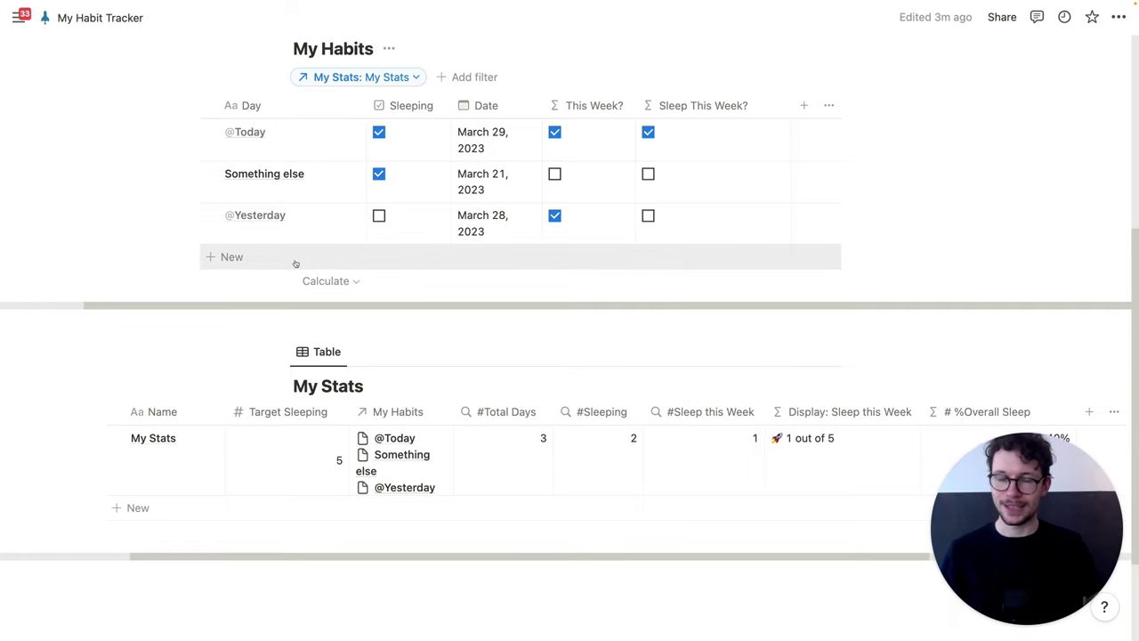
{"action": "left_click", "coordinate": [379, 215]}
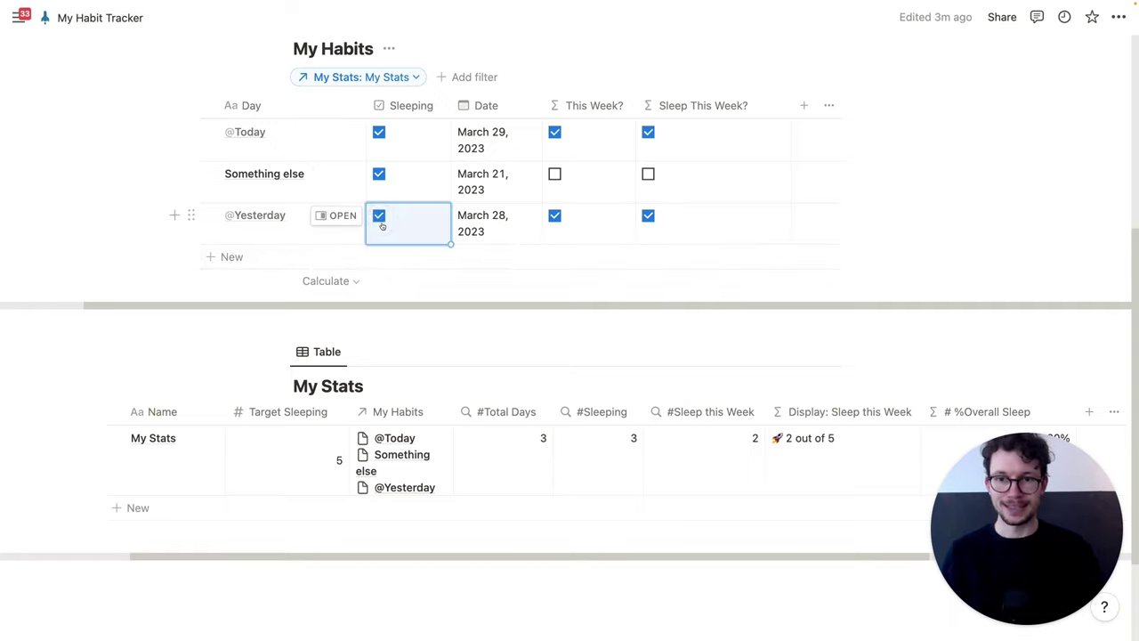
{"action": "scroll", "coordinate": [462, 427], "scroll_direction": "right", "scroll_amount": 5}
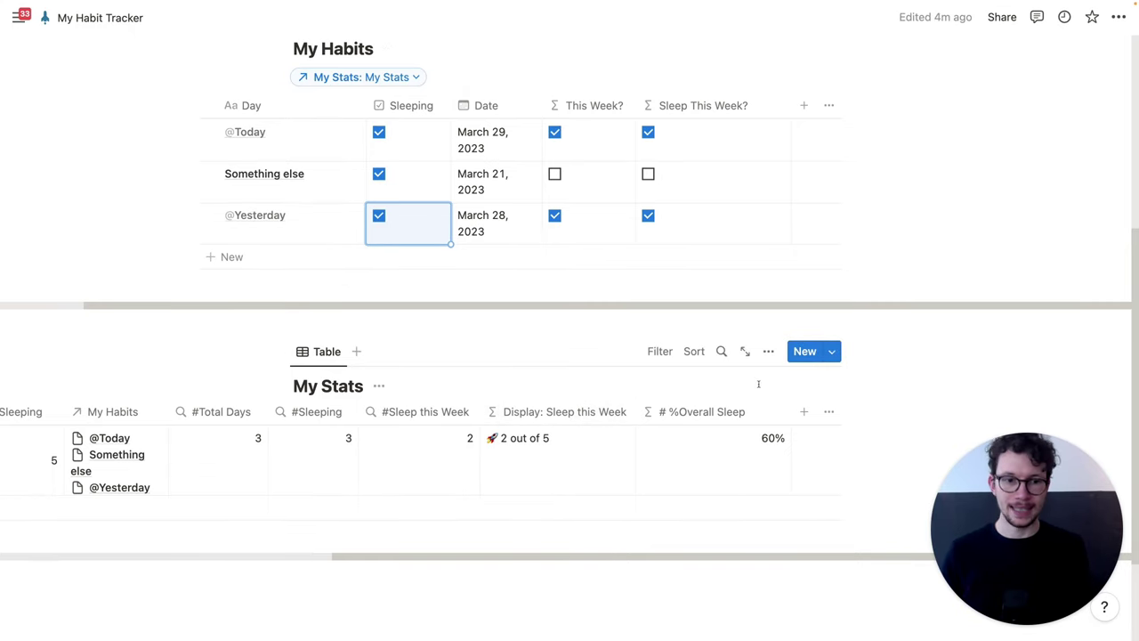
Step: Add a new formula property to My Stats named 'Display: Sleep Overall'
{"action": "left_click", "coordinate": [805, 411]}
{"action": "type", "text": "for"}
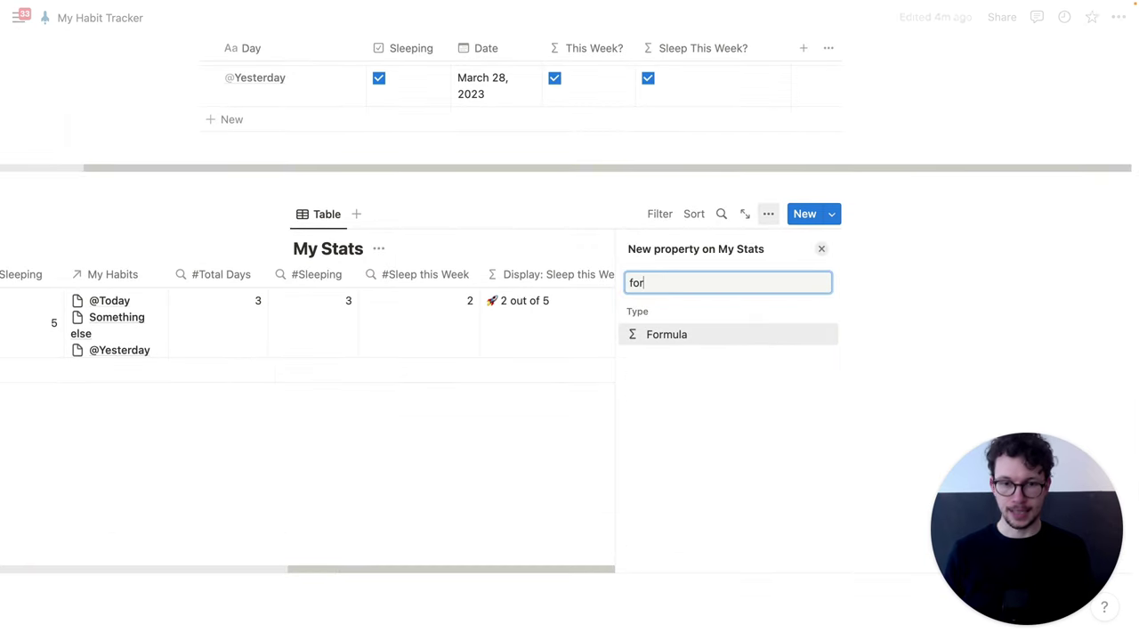
{"action": "left_click", "coordinate": [758, 337]}
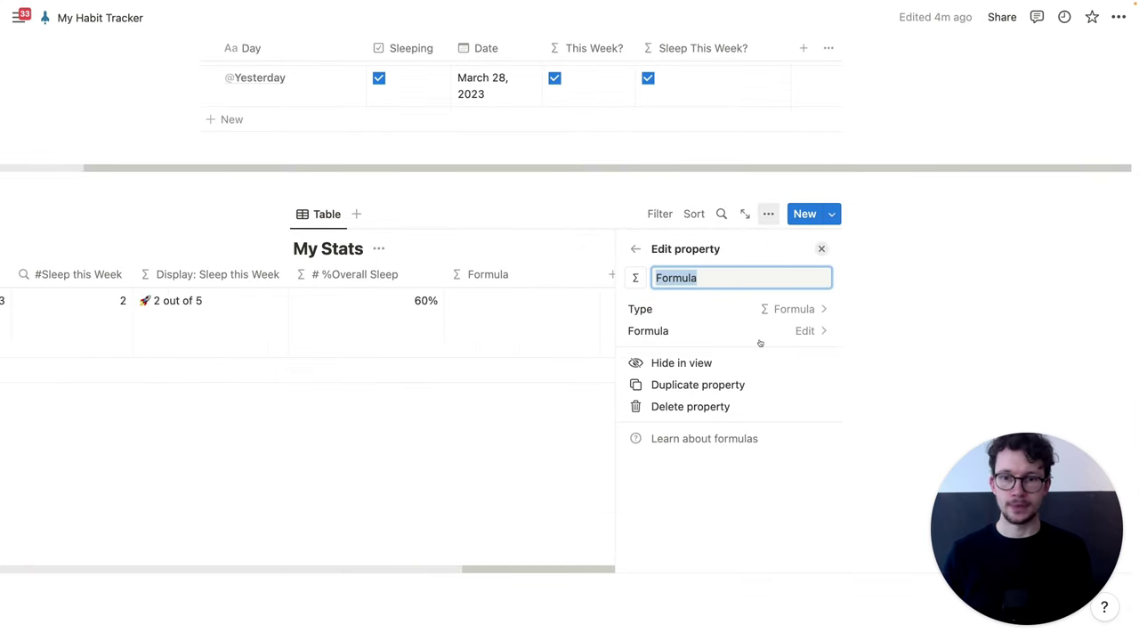
{"action": "type", "text": "Display: Slee"}
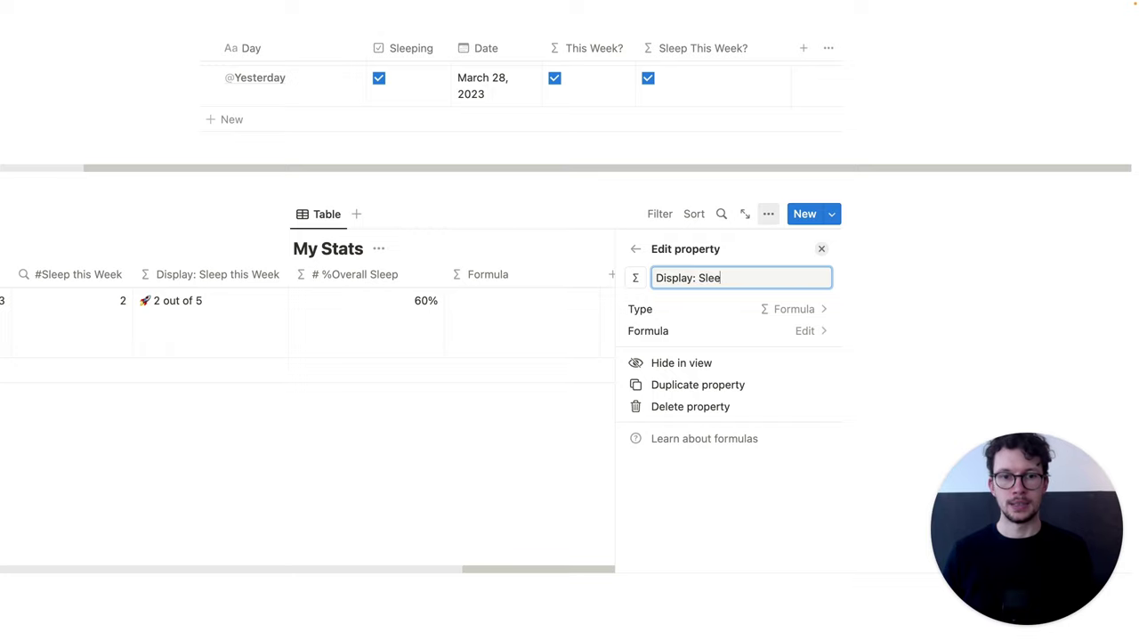
{"action": "type", "text": "p Overall"}
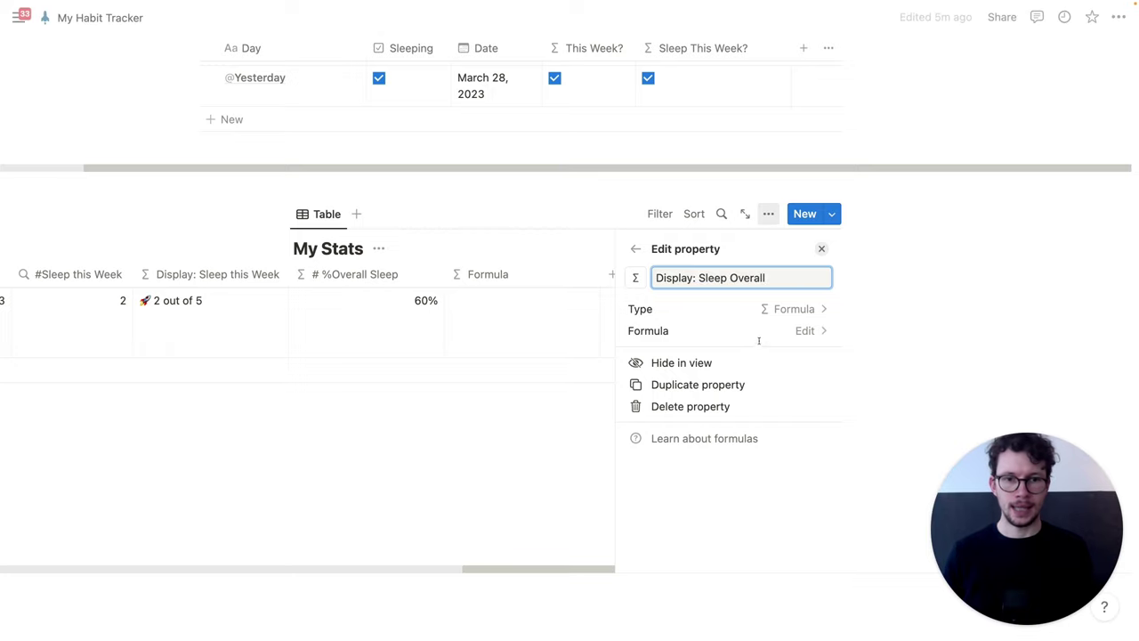
{"action": "left_click", "coordinate": [757, 338]}
Step: Enter the formula concat("Sleep: "+format(prop("# %Overall Sleep")*100)+"%") and apply it
{"action": "type", "text": "concat(\"Sl"}
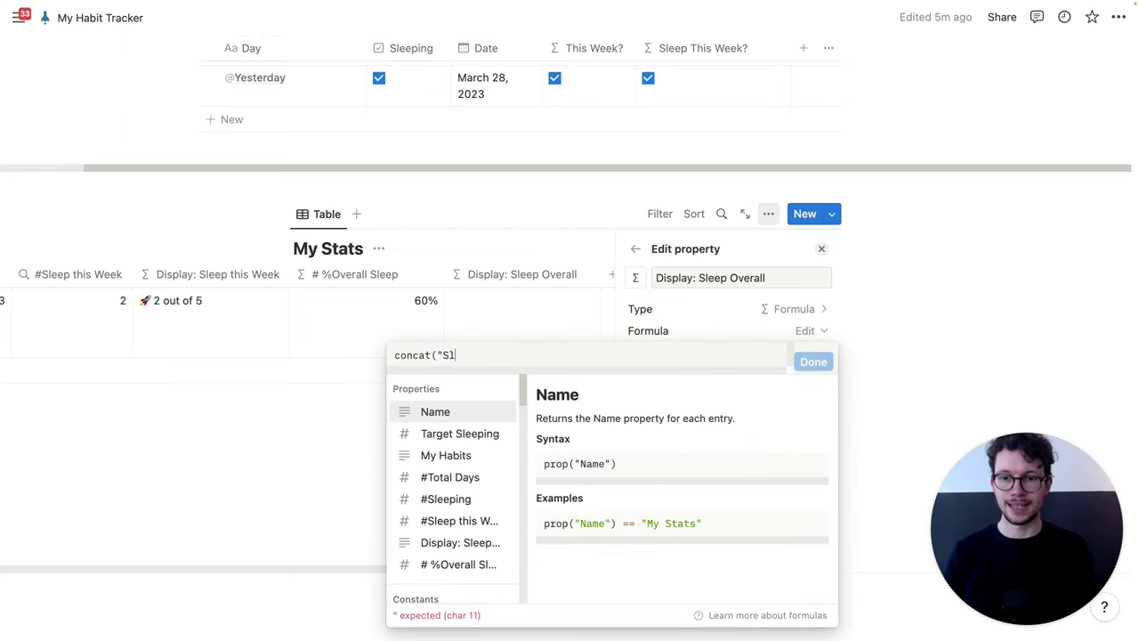
{"action": "type", "text": "eep: \""}
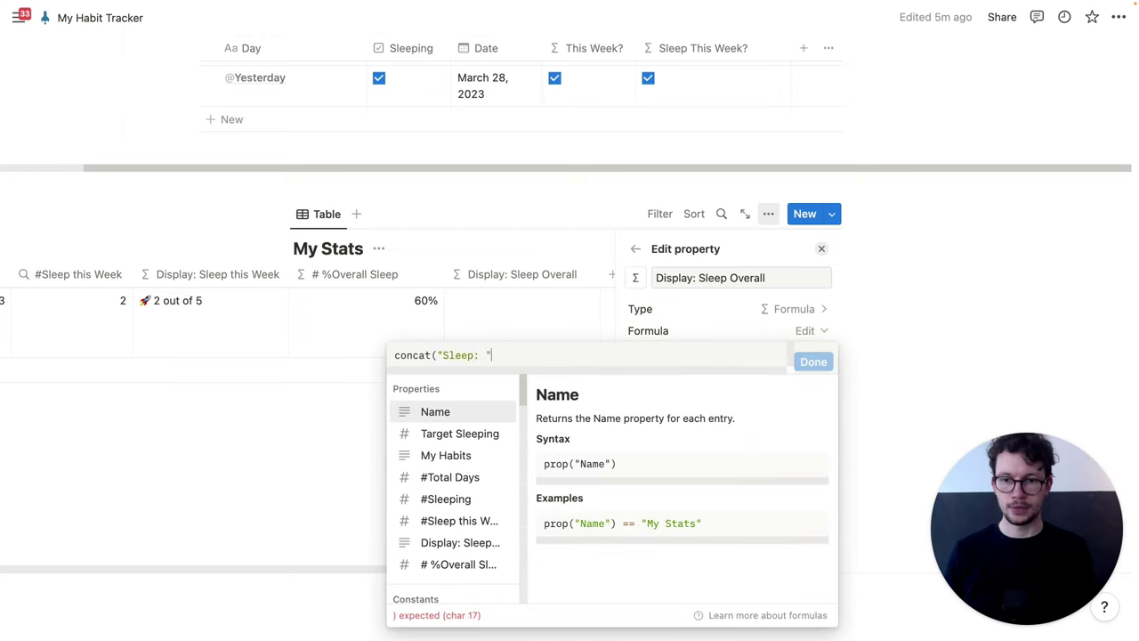
{"action": "type", "text": "+"}
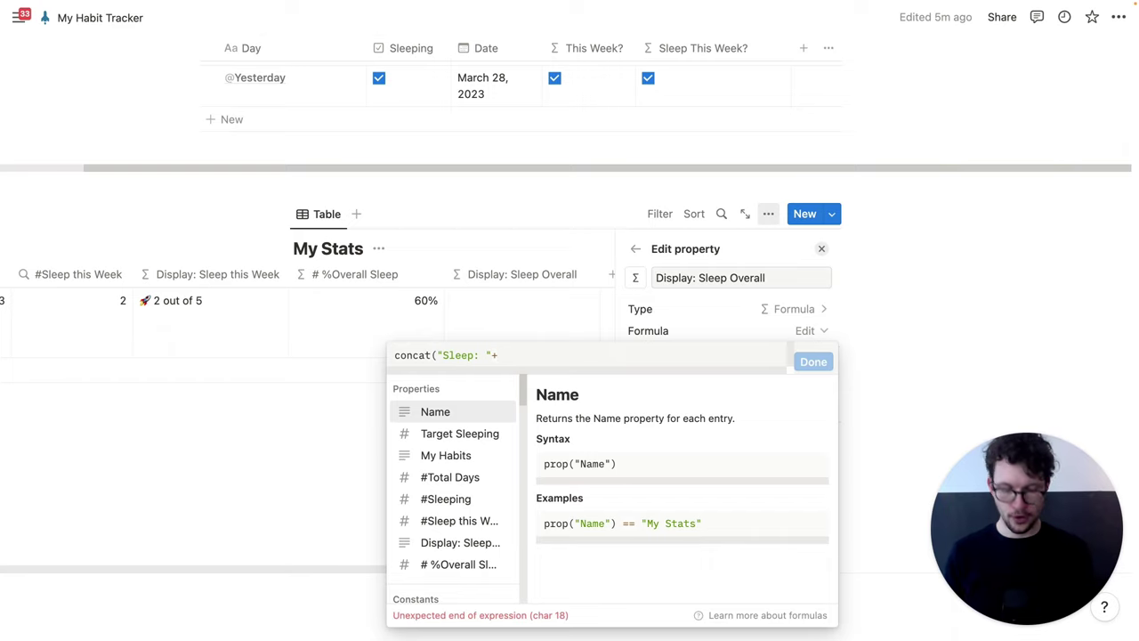
{"action": "type", "text": "format"}
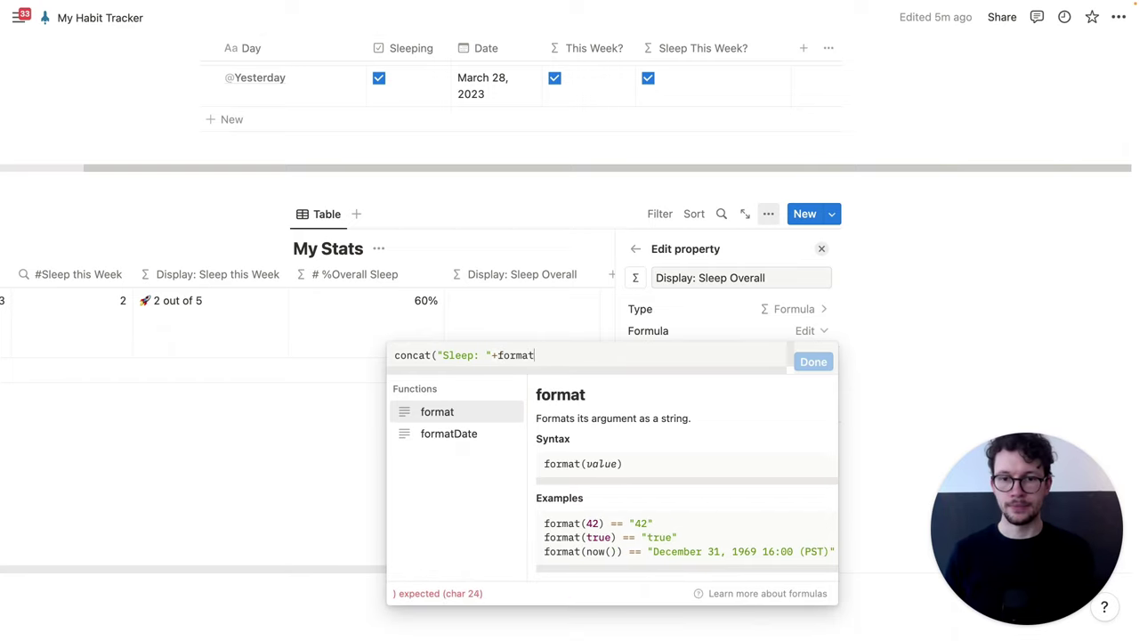
{"action": "type", "text": "("}
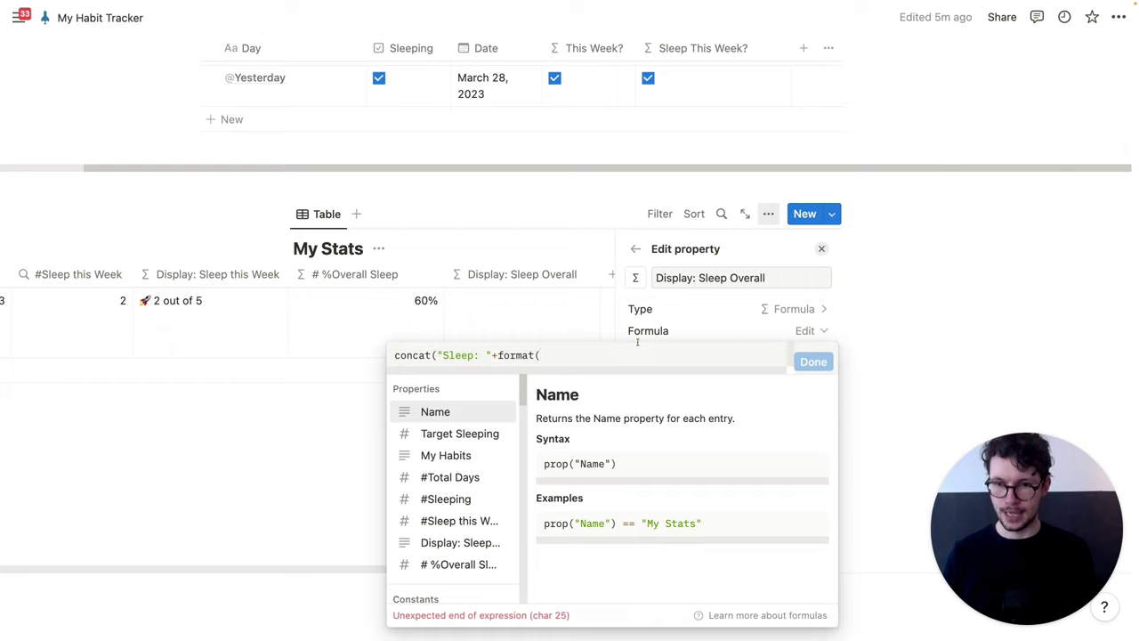
{"action": "type", "text": "over"}
{"action": "left_click", "coordinate": [433, 417]}
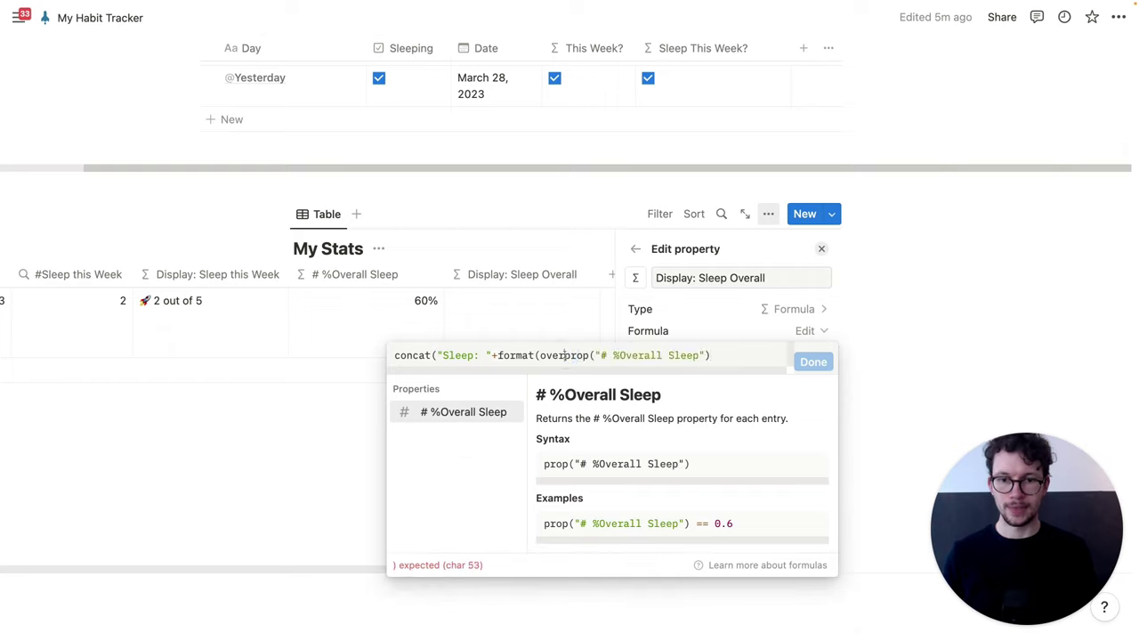
{"action": "left_click", "coordinate": [564, 355]}
{"action": "key", "text": "BackSpace"}
{"action": "key", "text": "BackSpace"}
{"action": "key", "text": "BackSpace"}
{"action": "key", "text": "BackSpace"}
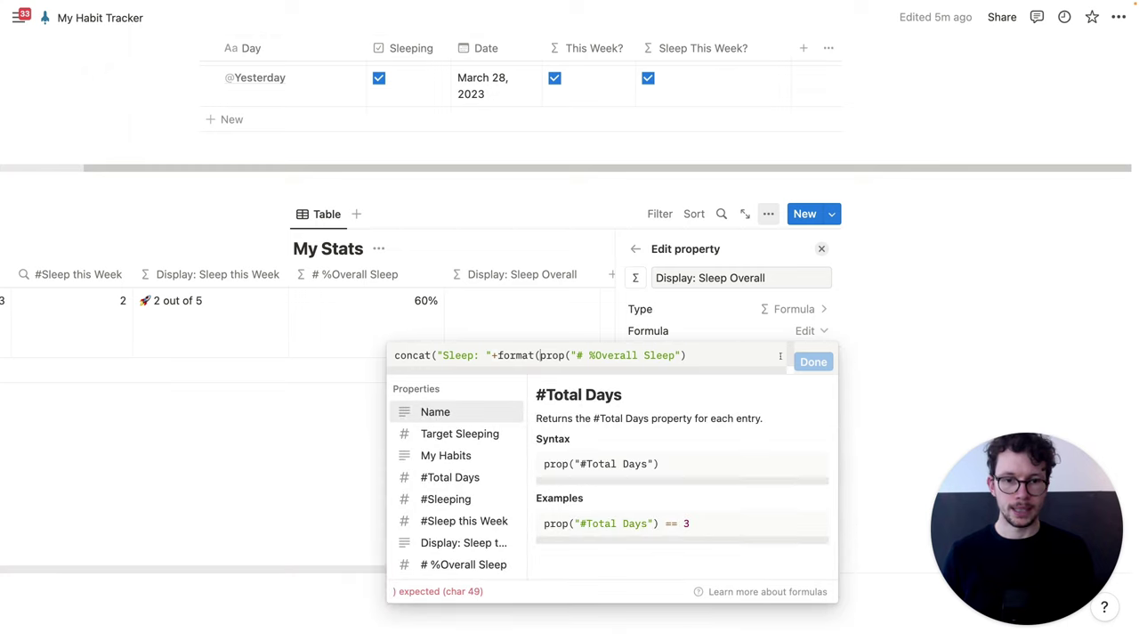
{"action": "left_click", "coordinate": [759, 360]}
{"action": "type", "text": "*"}
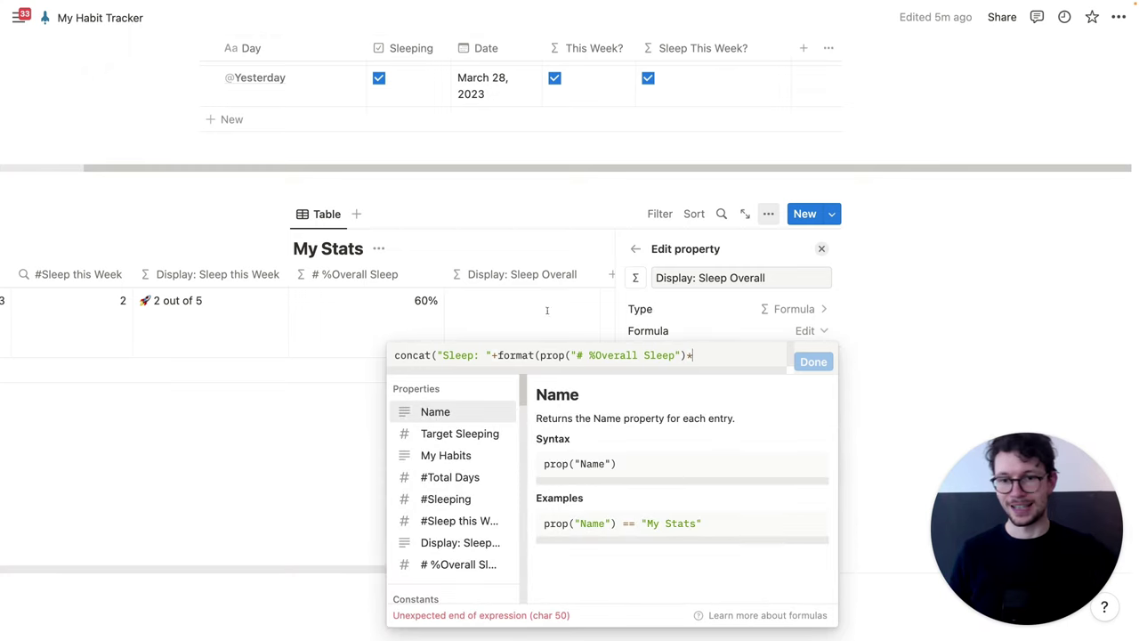
{"action": "type", "text": "10"}
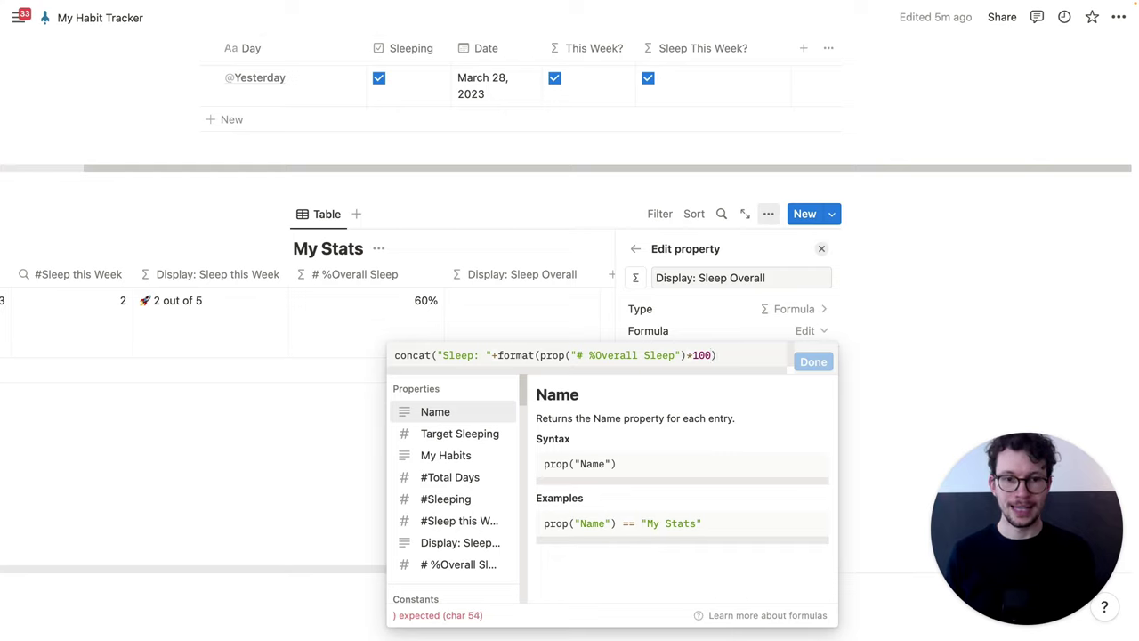
{"action": "type", "text": "0)"}
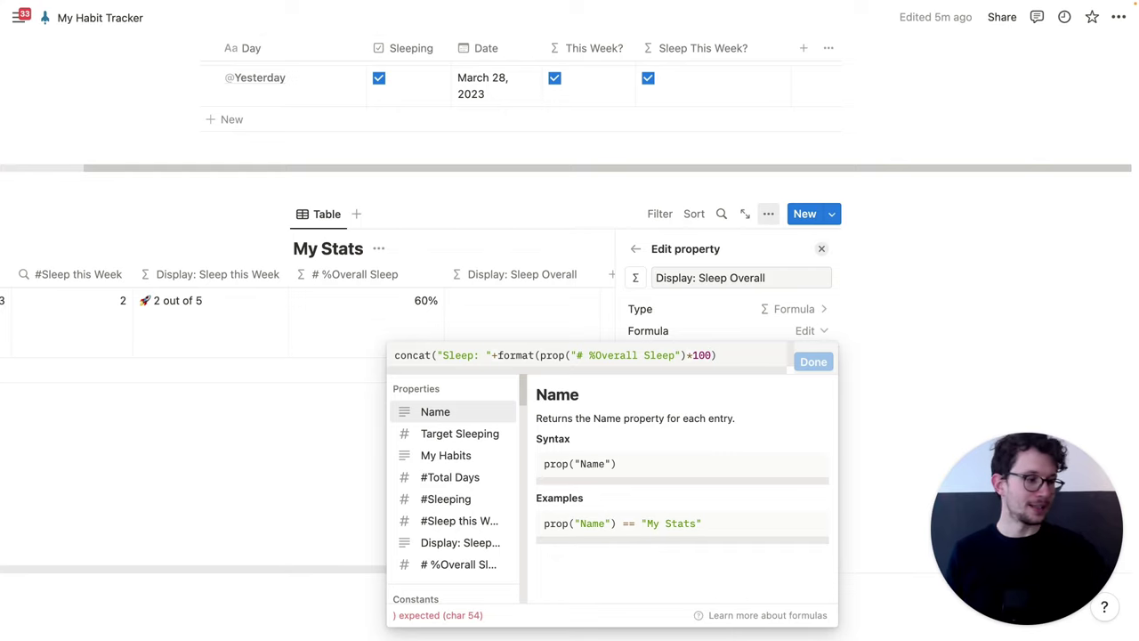
{"action": "type", "text": "+\""}
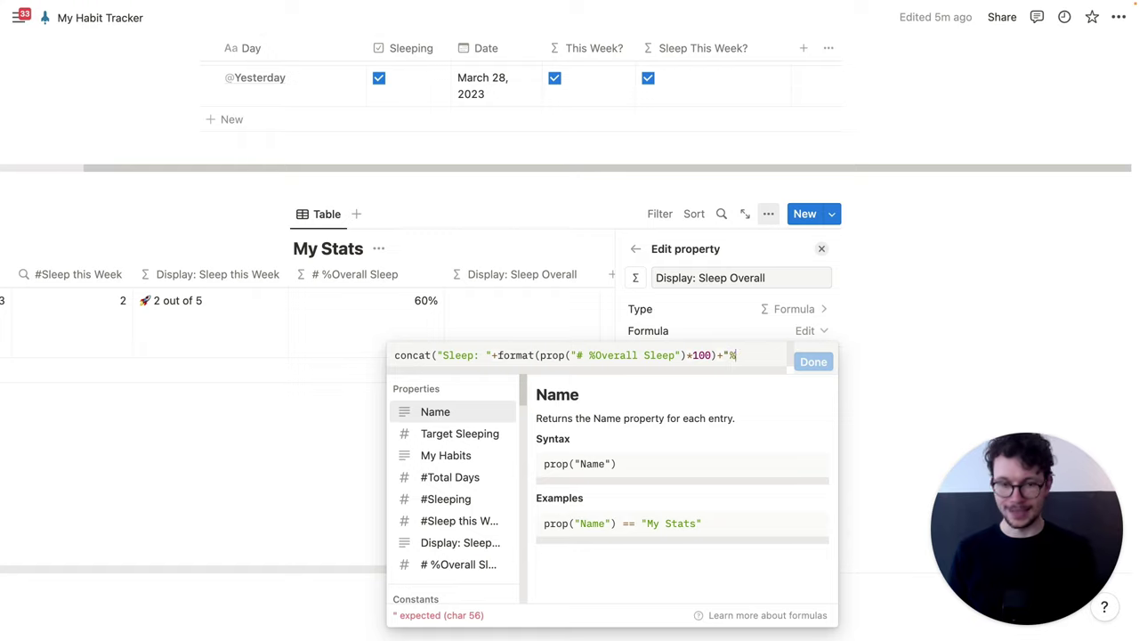
{"action": "type", "text": "%\")"}
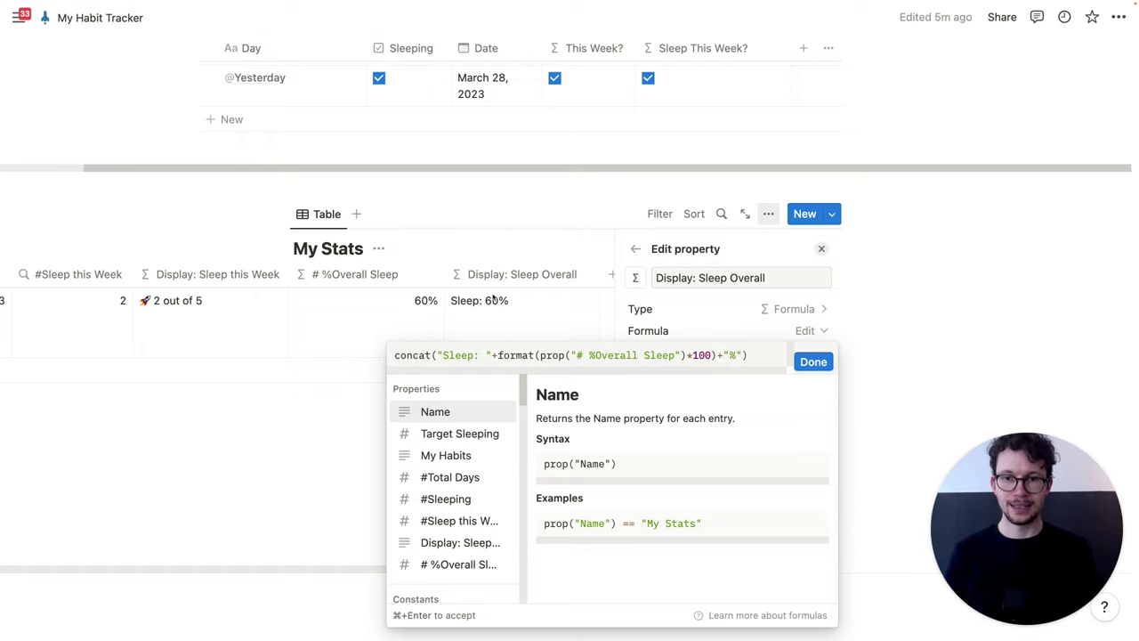
{"action": "left_click", "coordinate": [796, 360]}
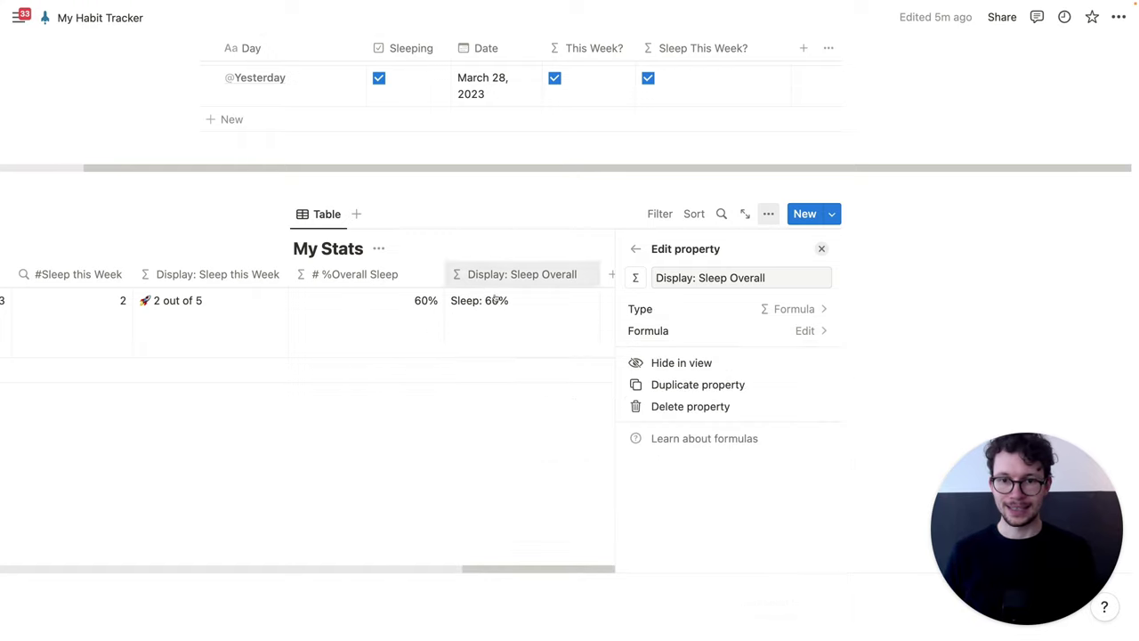
Step: Close the property panel and look over the Your Habit Tracker in Notion example page
{"action": "left_click", "coordinate": [477, 441]}
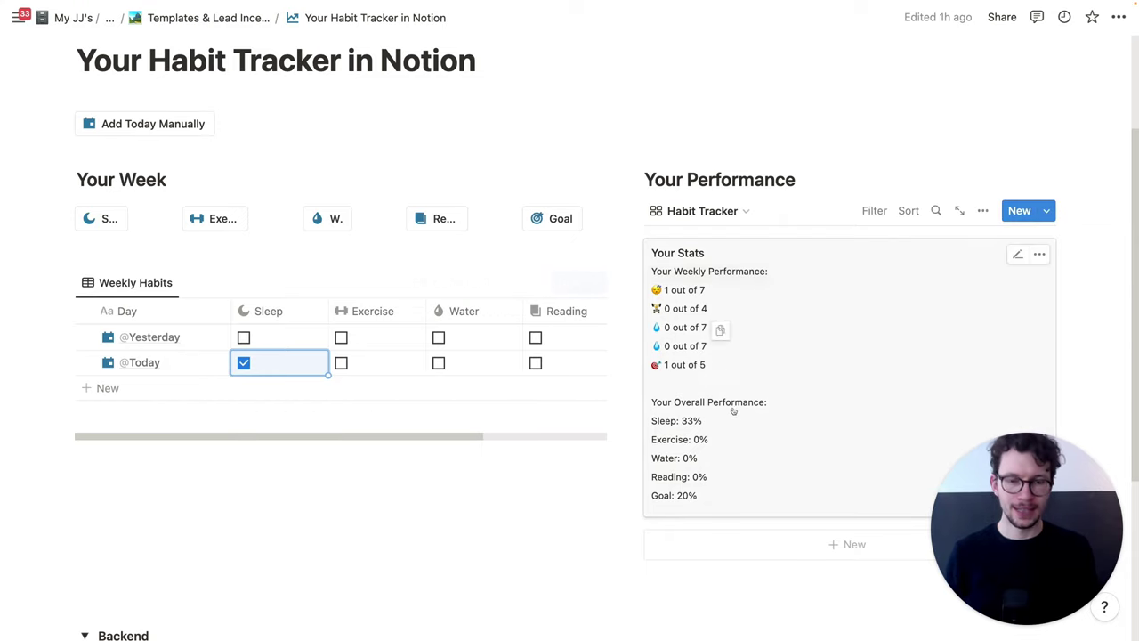
{"action": "left_click", "coordinate": [564, 522]}
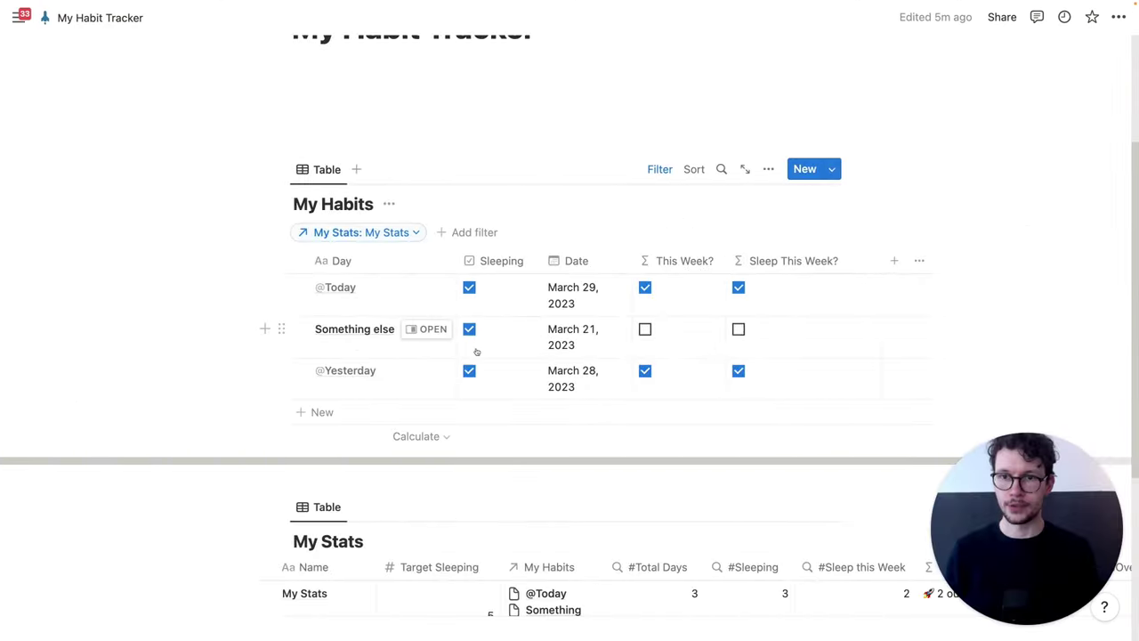
Step: Turn the My Habits and My Stats tables into pages
{"action": "scroll", "coordinate": [476, 352], "scroll_direction": "up", "scroll_amount": 2}
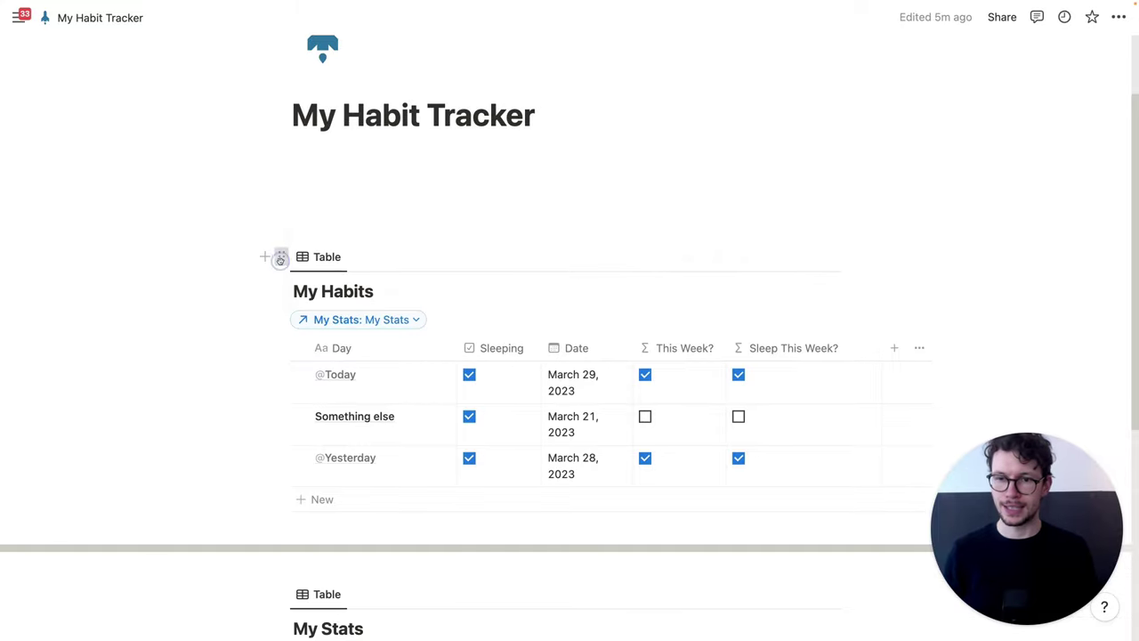
{"action": "left_click", "coordinate": [280, 256]}
{"action": "left_click", "coordinate": [242, 243]}
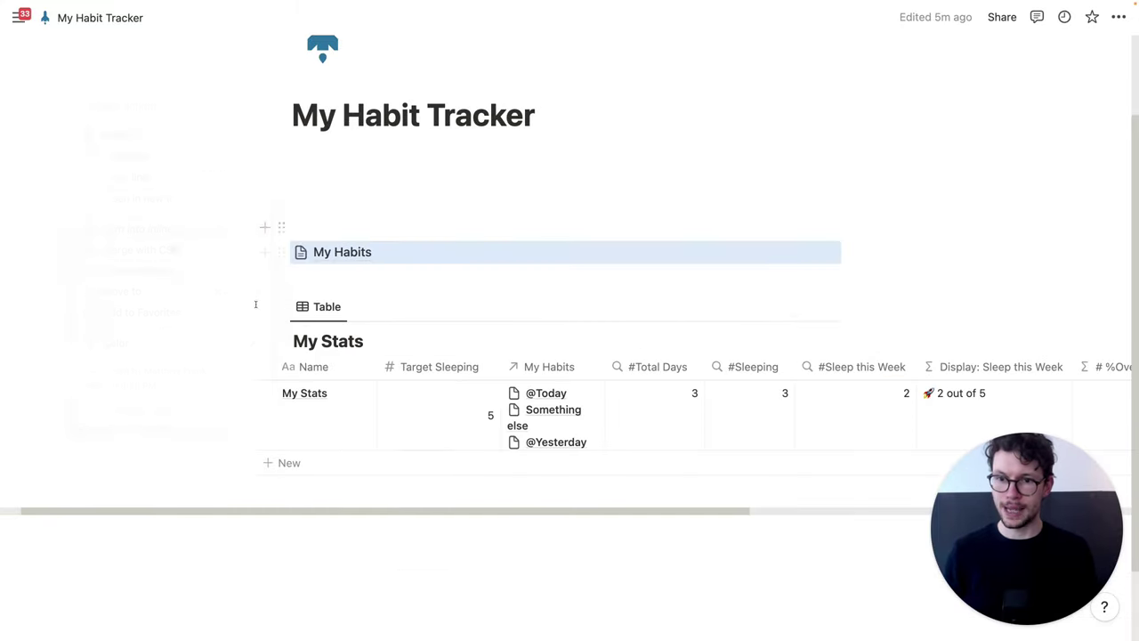
{"action": "left_click", "coordinate": [280, 306]}
{"action": "left_click", "coordinate": [216, 295]}
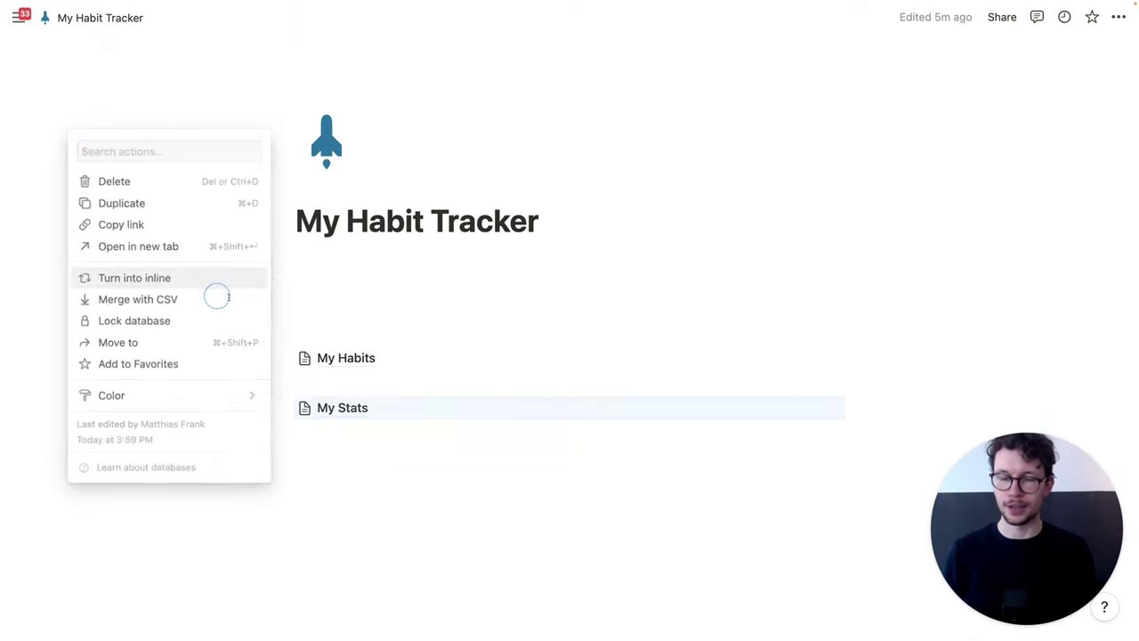
Step: Switch the My Habit Tracker page to full width
{"action": "left_click", "coordinate": [490, 259]}
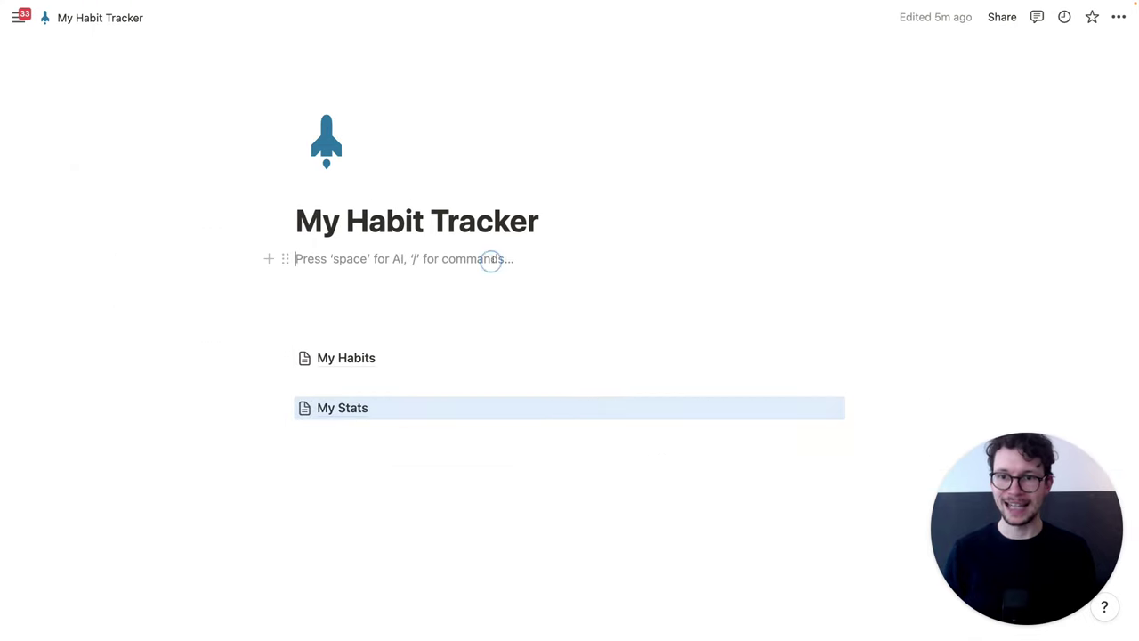
{"action": "left_click", "coordinate": [1118, 17]}
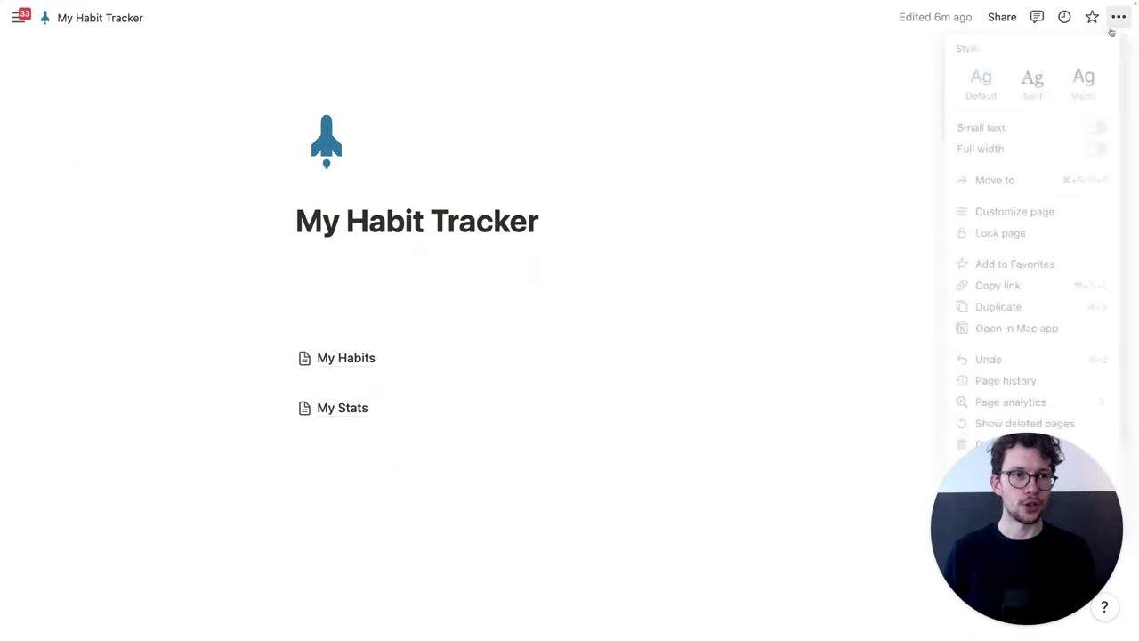
{"action": "left_click", "coordinate": [1097, 150]}
{"action": "left_click", "coordinate": [422, 269]}
{"action": "left_click", "coordinate": [288, 263]}
Step: Insert a two-column layout below the title with a My Week Heading 2 on the left
{"action": "key", "text": "Return"}
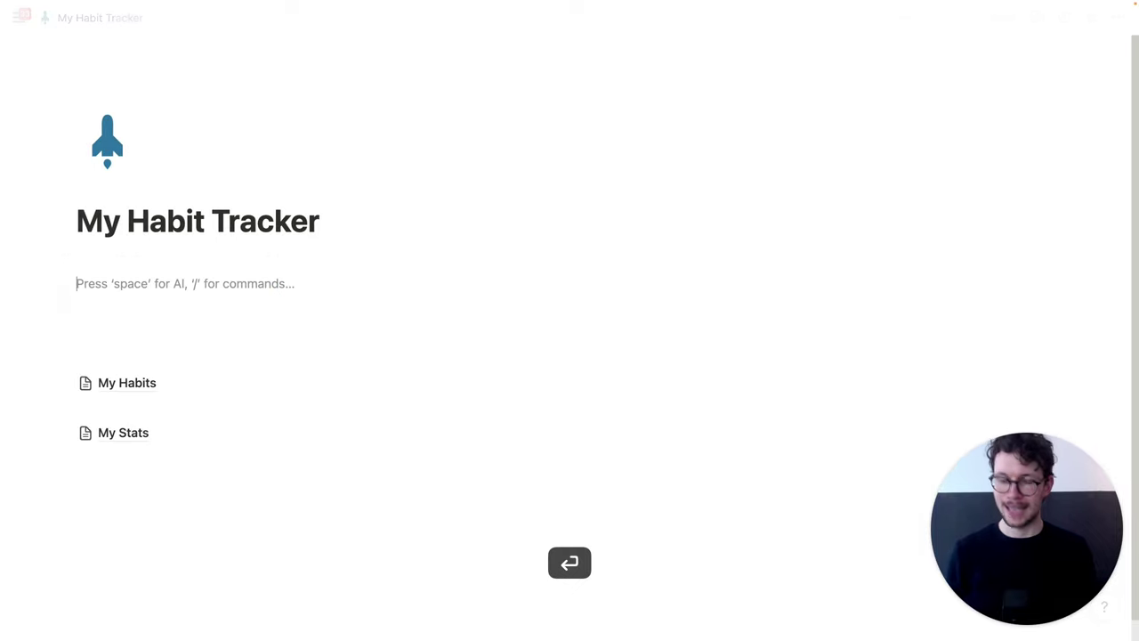
{"action": "type", "text": "/col2"}
{"action": "key", "text": "Return"}
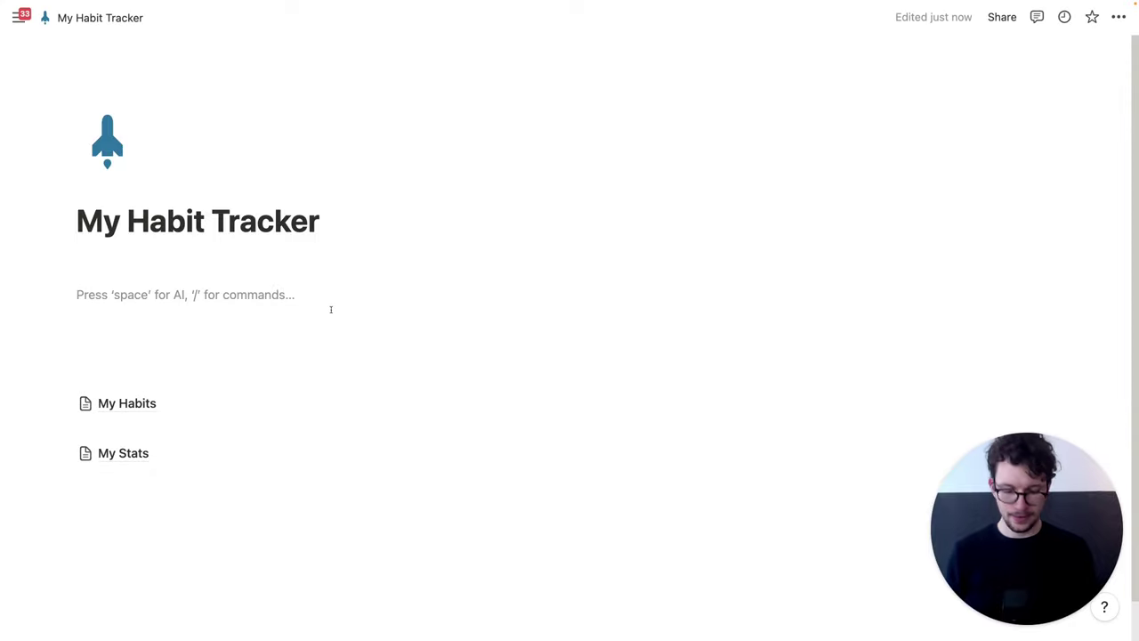
{"action": "type", "text": "/h2"}
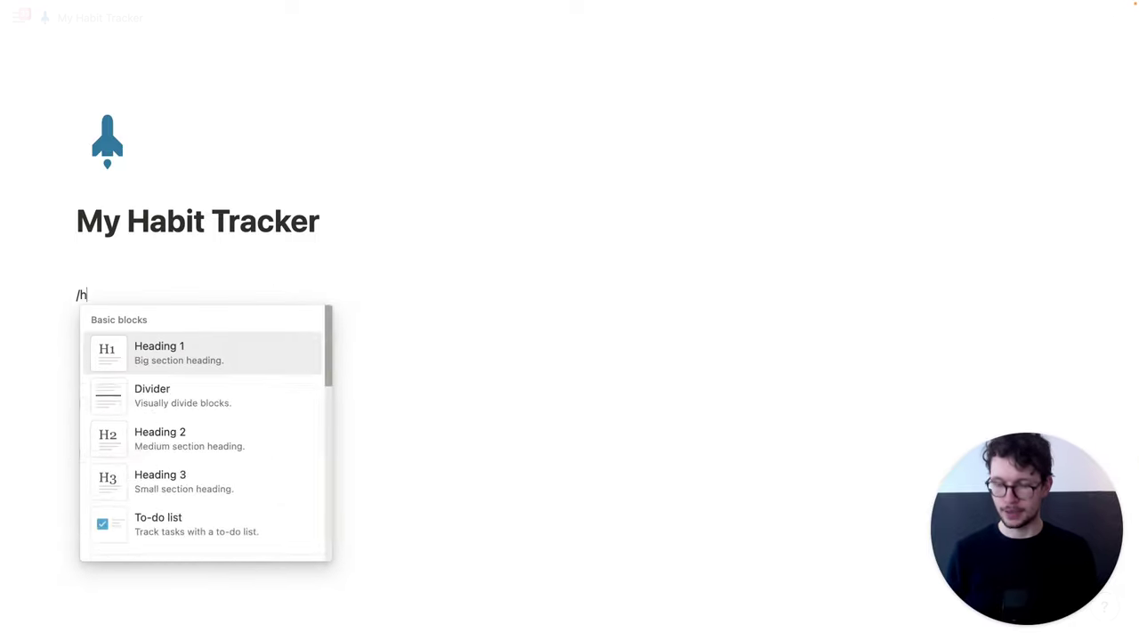
{"action": "key", "text": "Return"}
{"action": "type", "text": "M"}
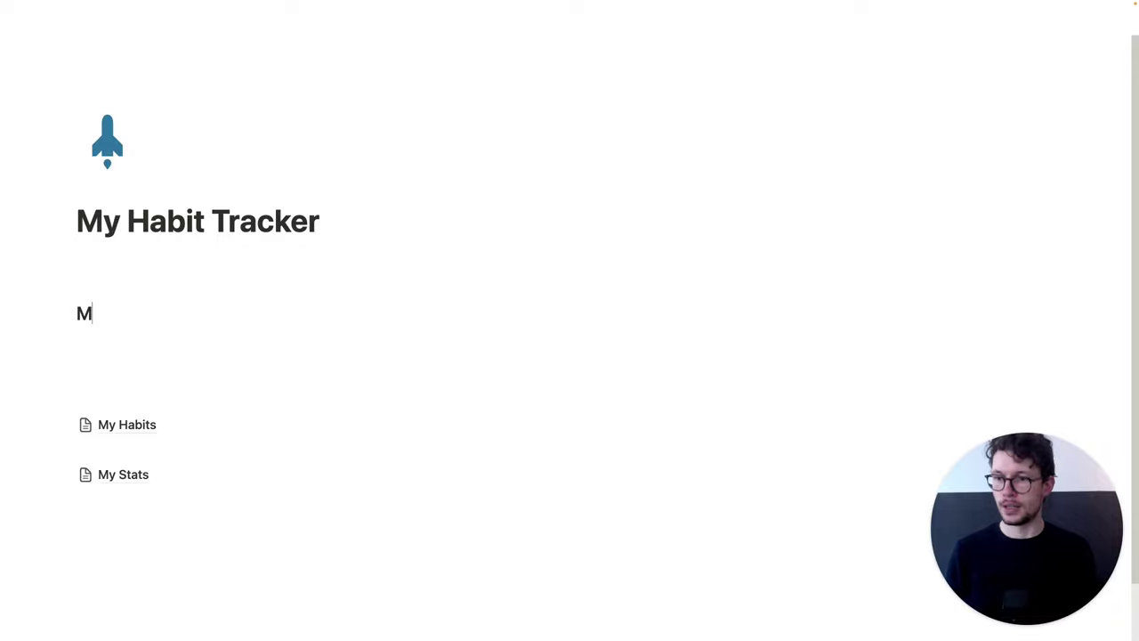
Step: Add a My Performance Heading 2 in the right column
{"action": "left_click", "coordinate": [637, 311]}
{"action": "type", "text": "/h2"}
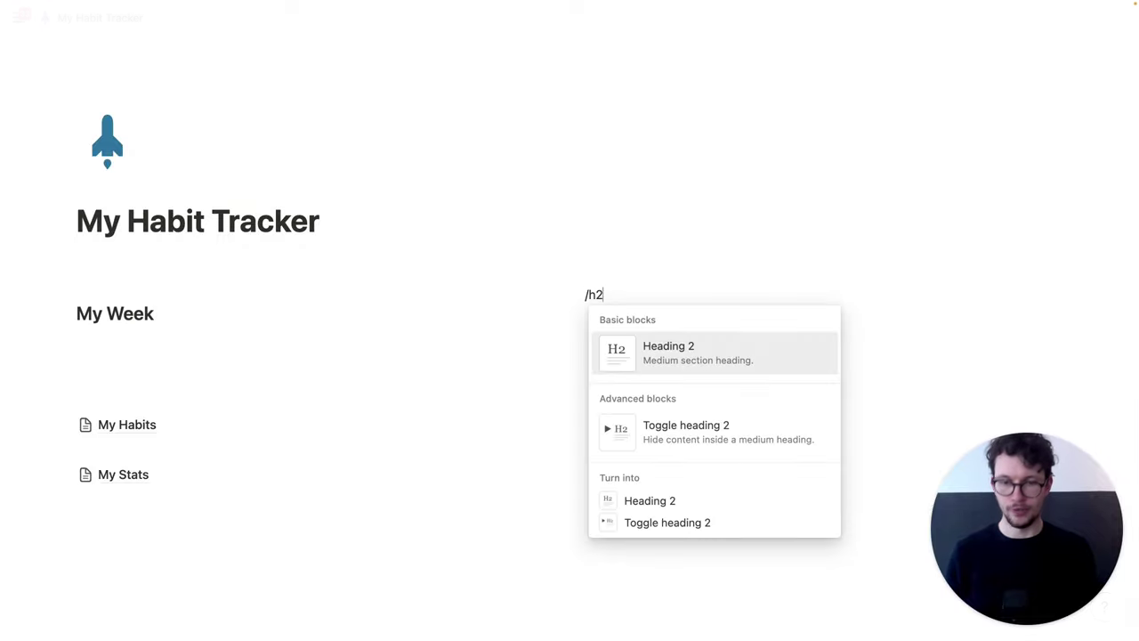
{"action": "key", "text": "Return"}
{"action": "type", "text": "My Performance"}
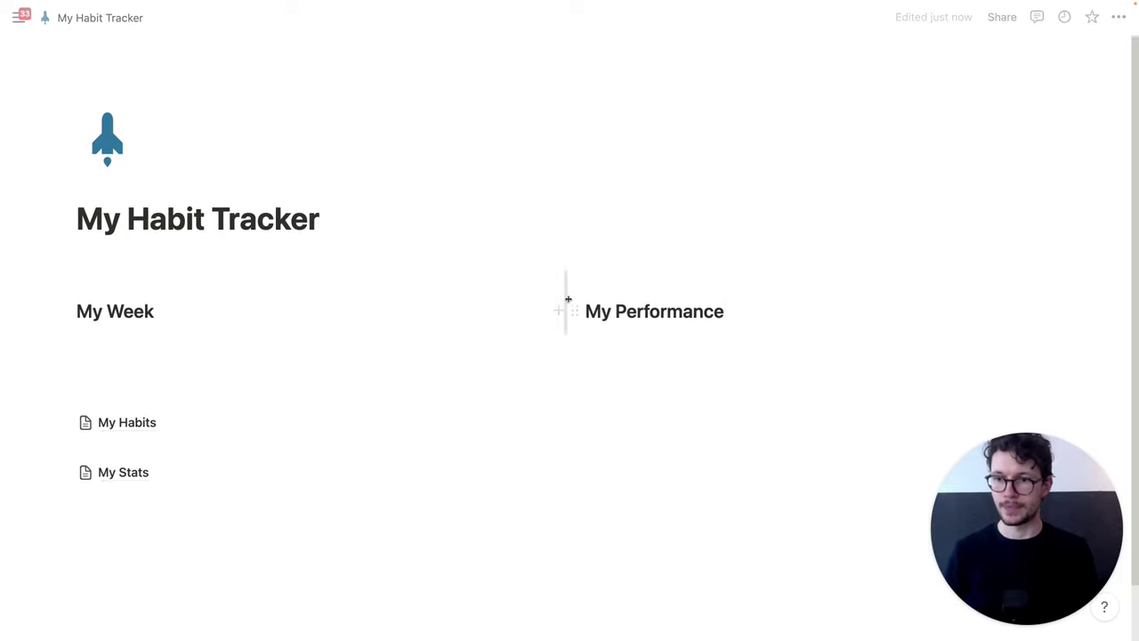
{"action": "scroll", "coordinate": [365, 325], "scroll_direction": "down", "scroll_amount": 2}
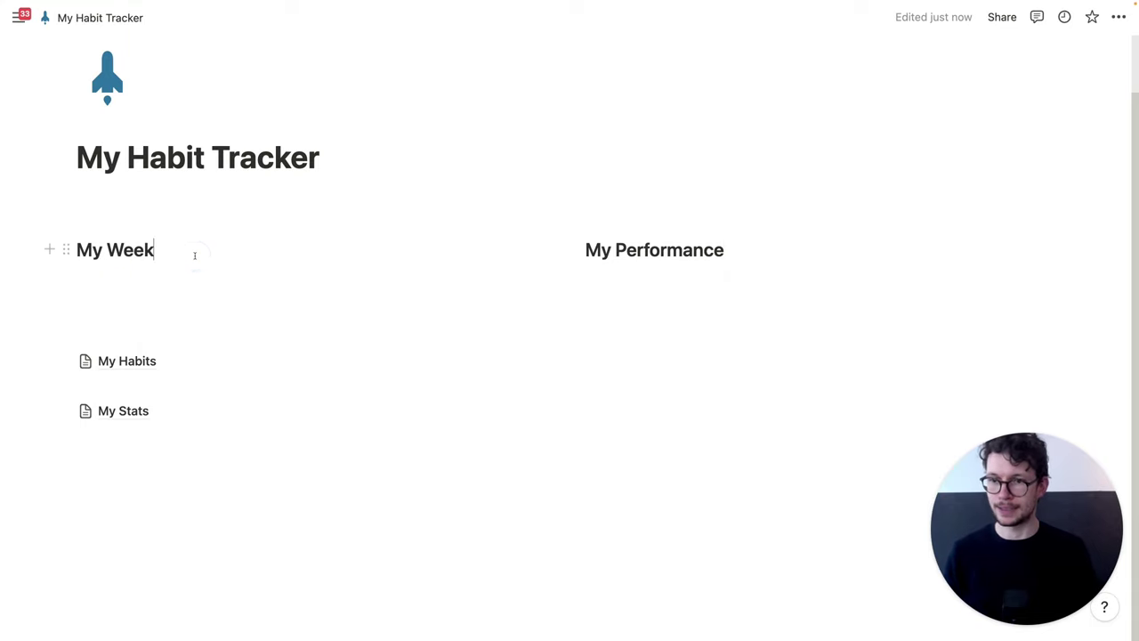
{"action": "key", "text": "Return"}
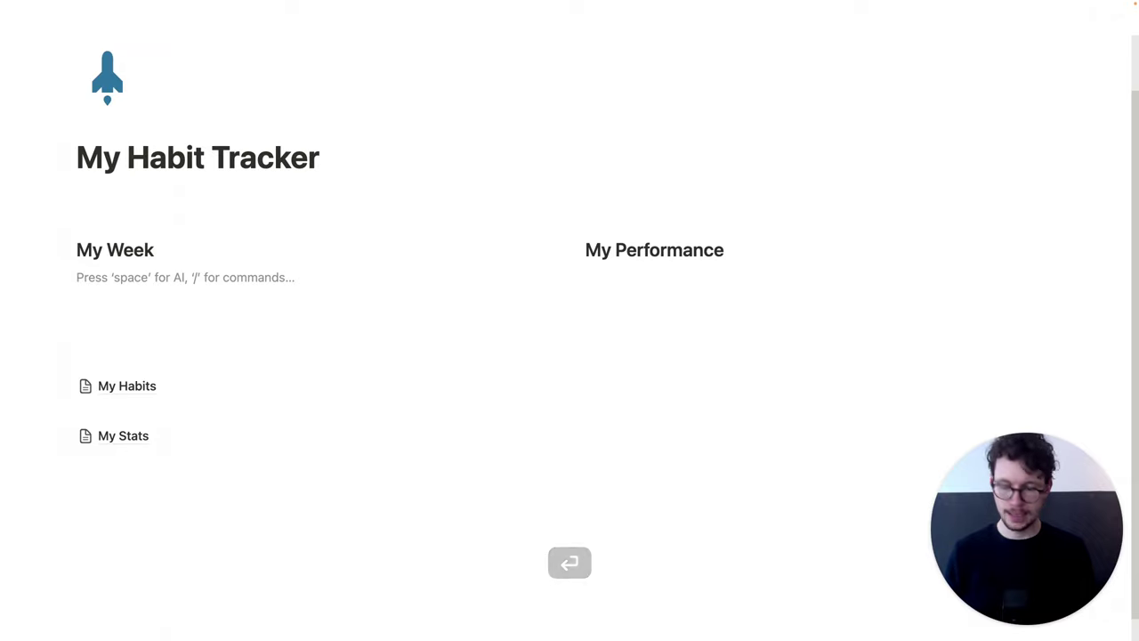
Step: Insert a linked view of the My Habits database using a copy of its Table view
{"action": "type", "text": "/create"}
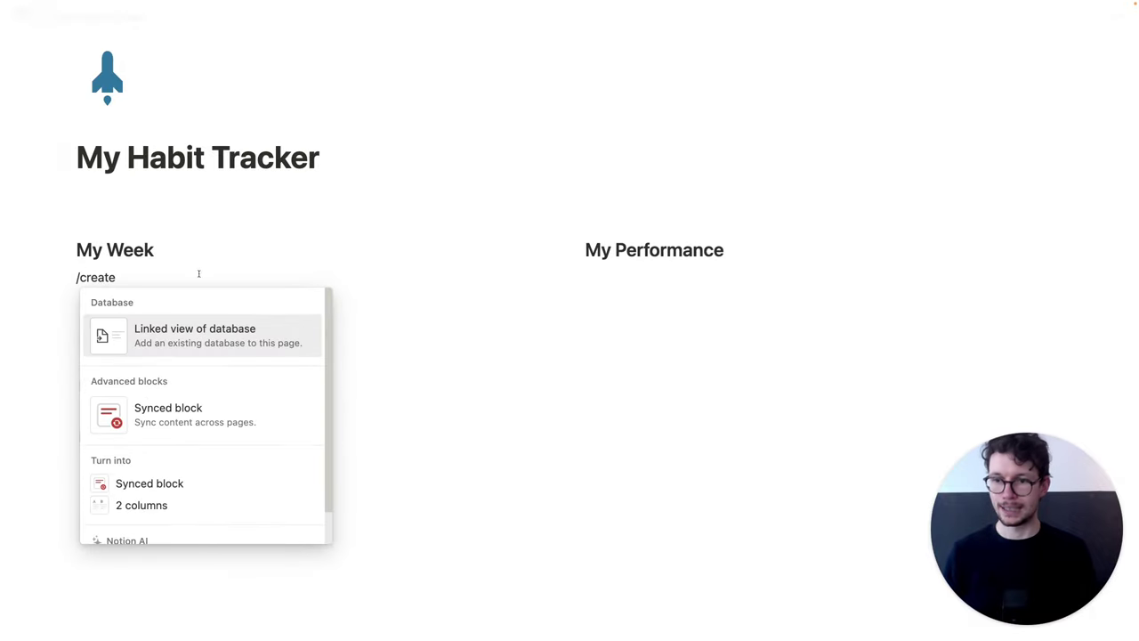
{"action": "left_click", "coordinate": [191, 328]}
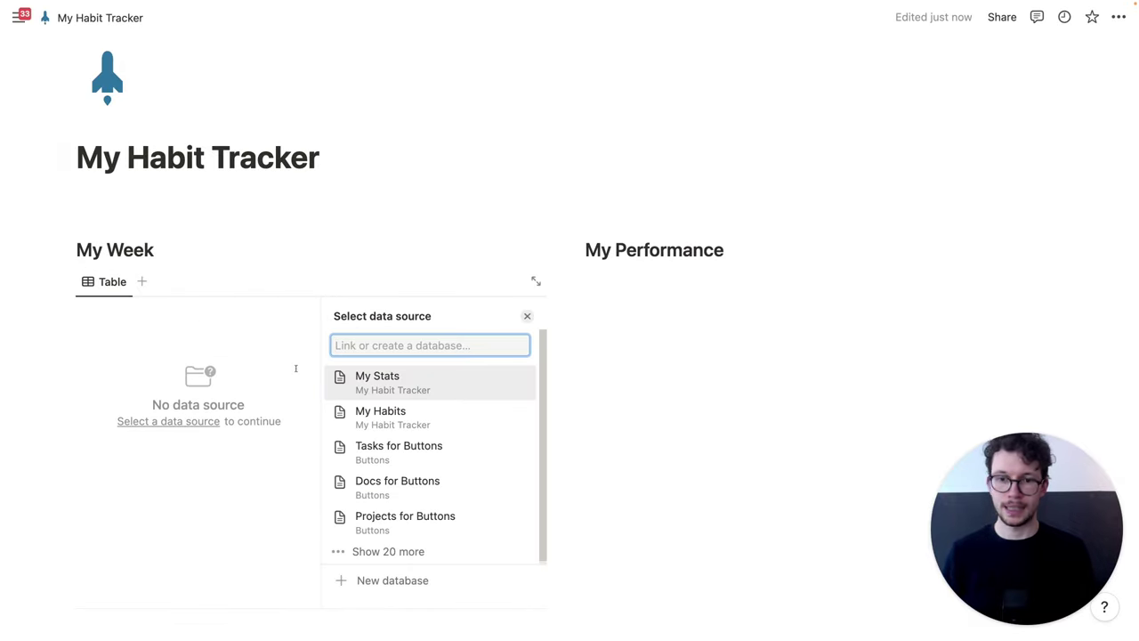
{"action": "left_click", "coordinate": [380, 416]}
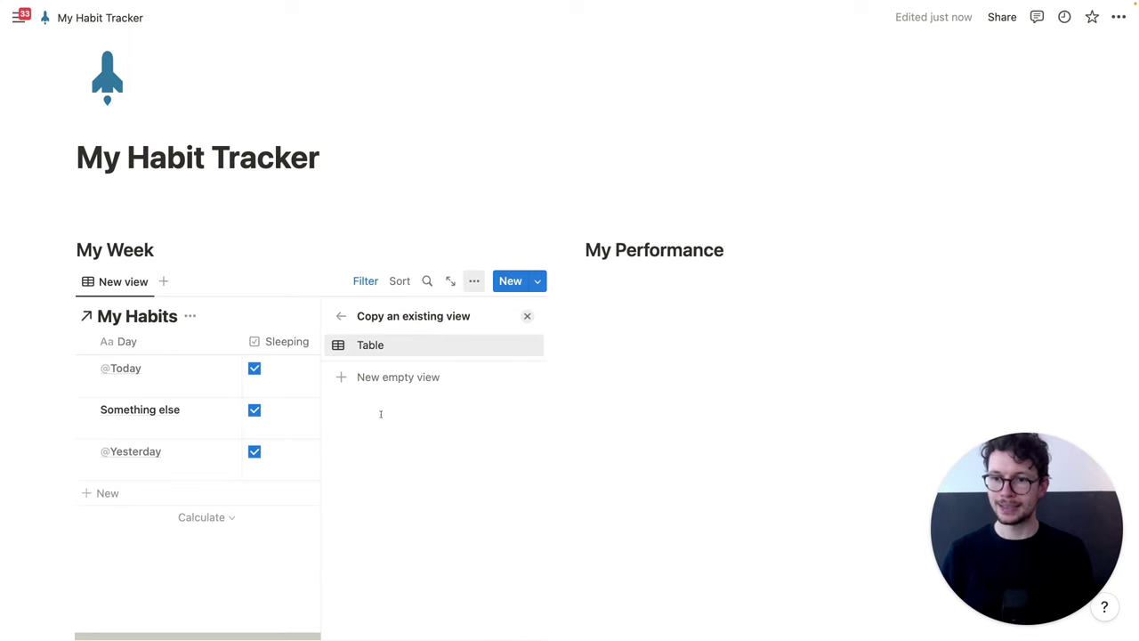
{"action": "left_click", "coordinate": [364, 344]}
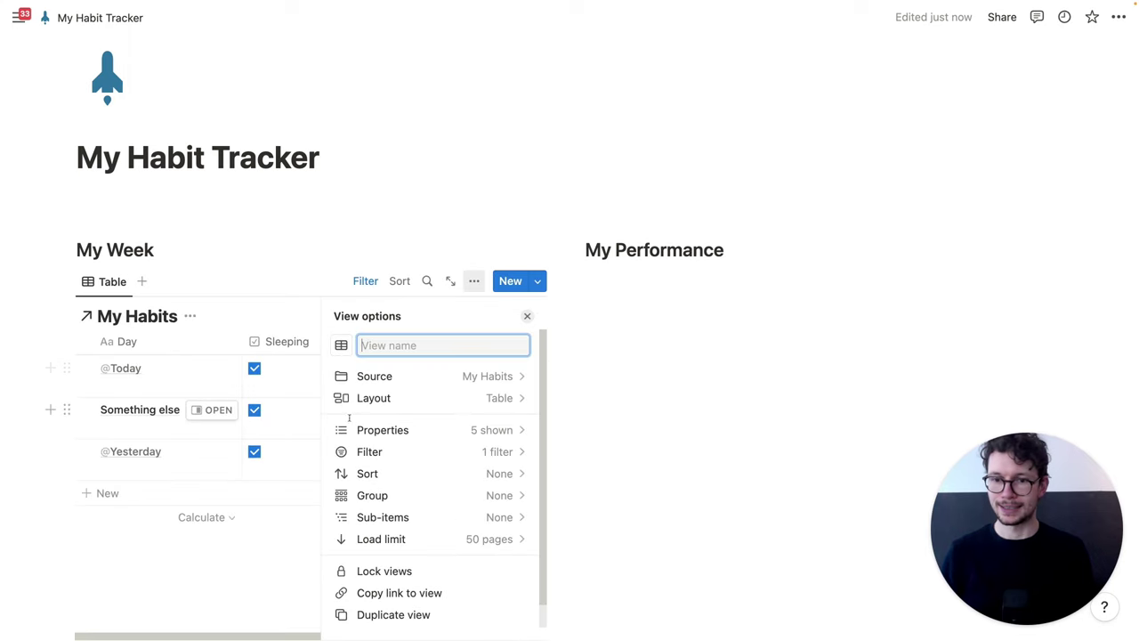
Step: Hide the Date, This Week? and Sleep This Week? columns in the linked table
{"action": "left_click", "coordinate": [433, 432]}
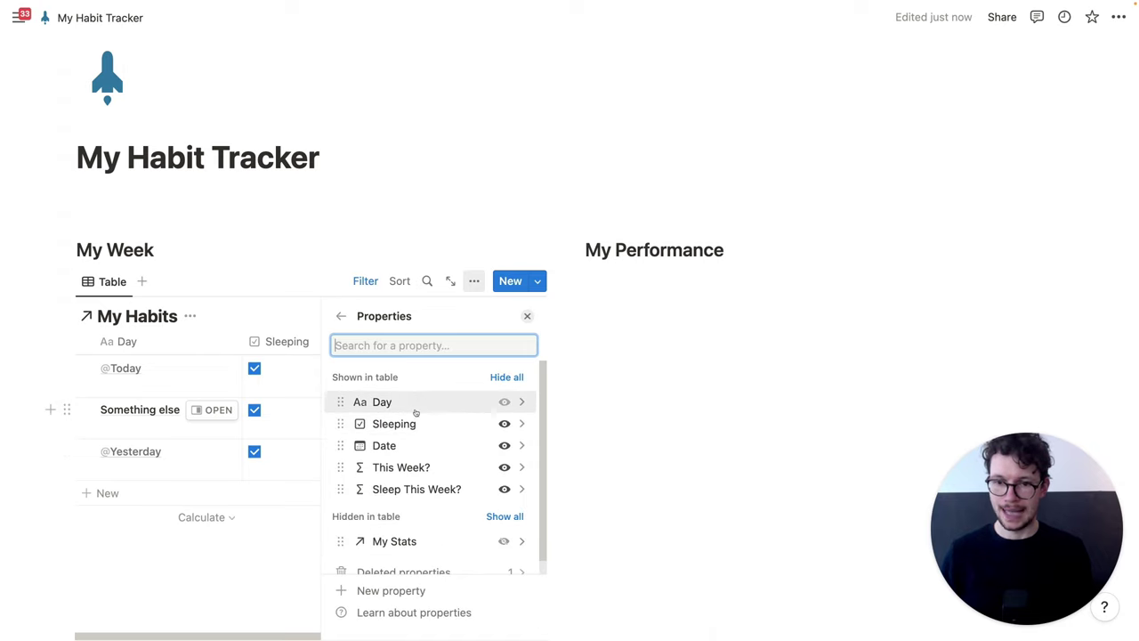
{"action": "left_click", "coordinate": [505, 446]}
{"action": "left_click", "coordinate": [503, 444]}
{"action": "left_click", "coordinate": [504, 446]}
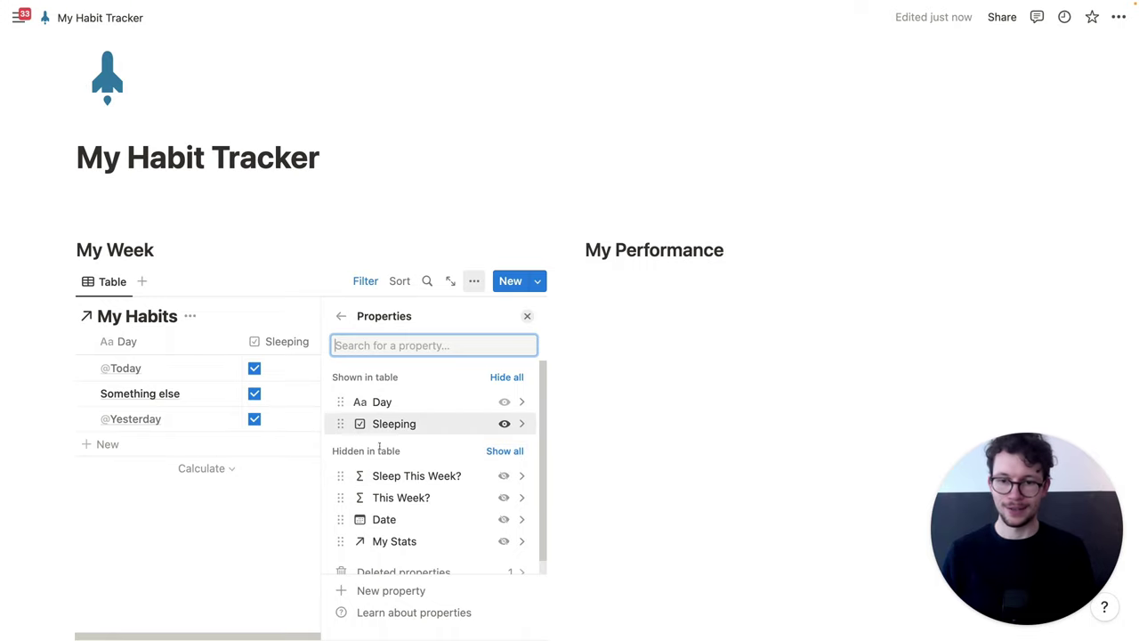
{"action": "left_click", "coordinate": [275, 502]}
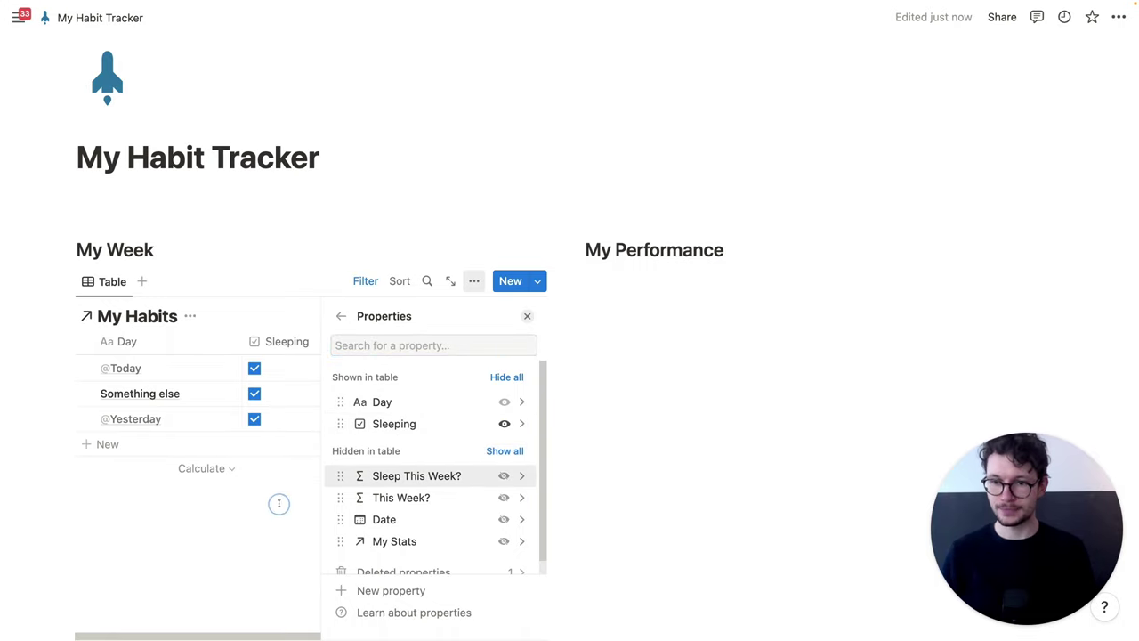
{"action": "left_click", "coordinate": [365, 281]}
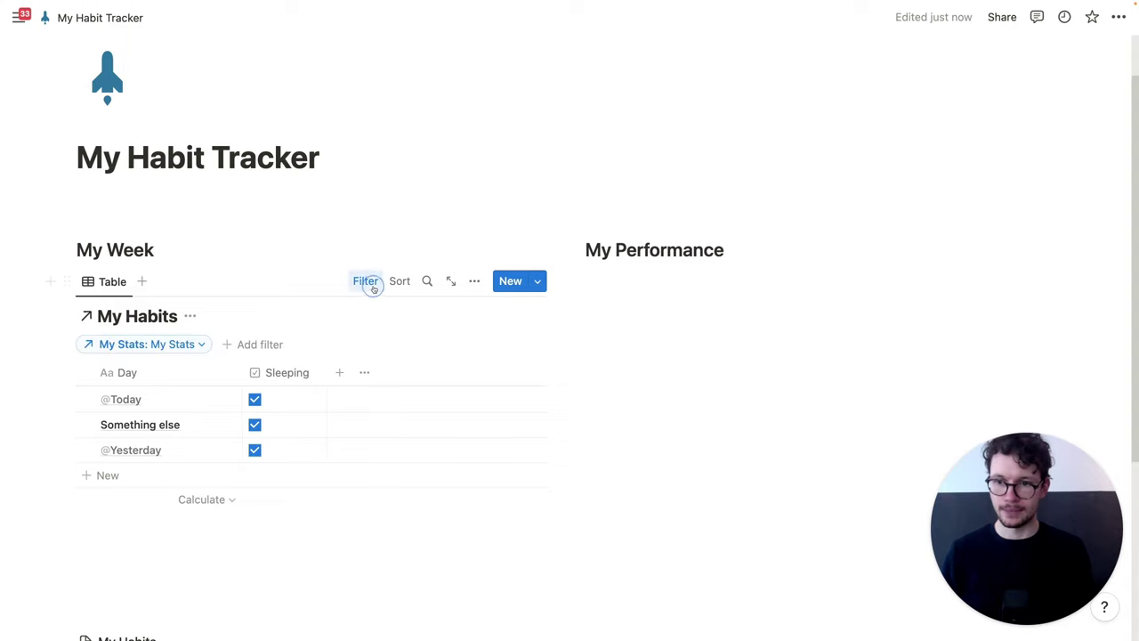
Step: Convert the My Week table's filter to an advanced filter and add a second rule
{"action": "left_click", "coordinate": [196, 345]}
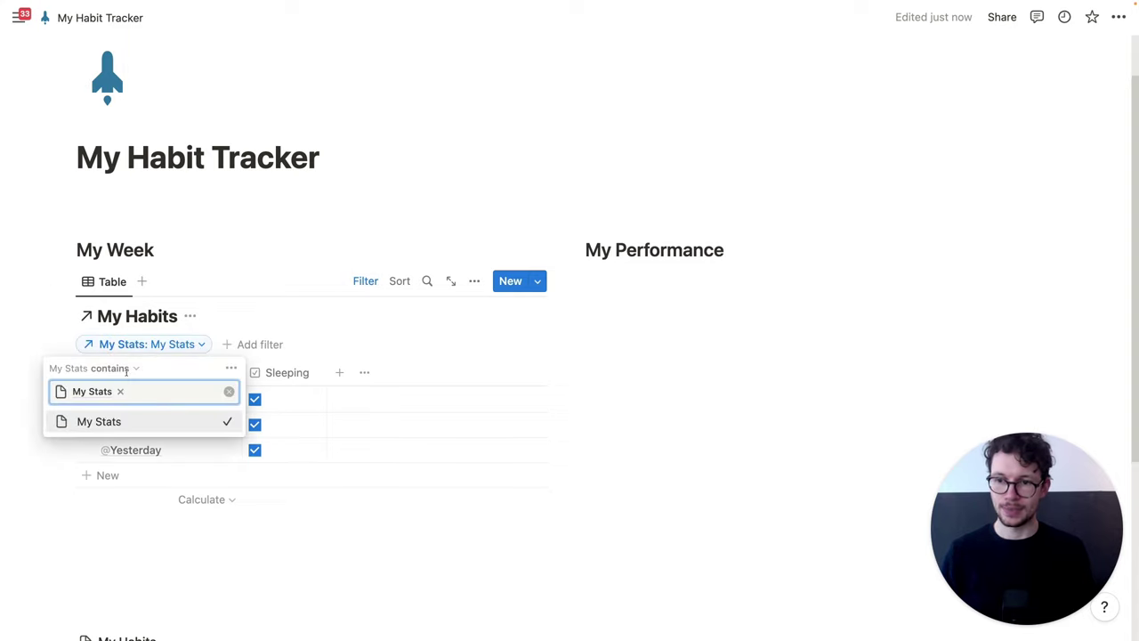
{"action": "left_click", "coordinate": [230, 368]}
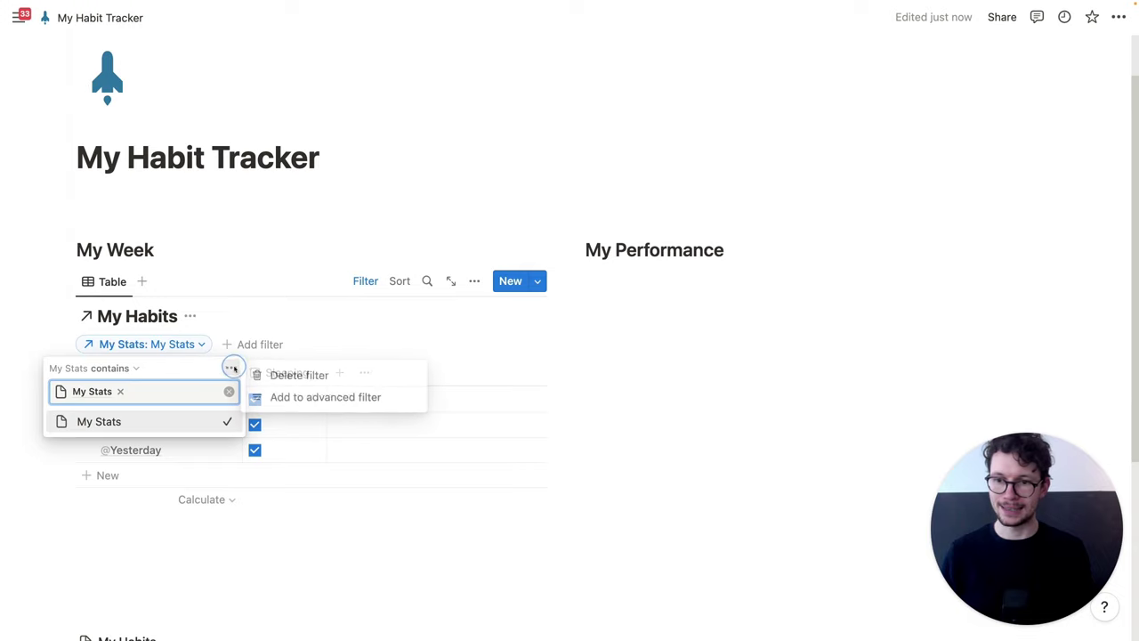
{"action": "left_click", "coordinate": [286, 398]}
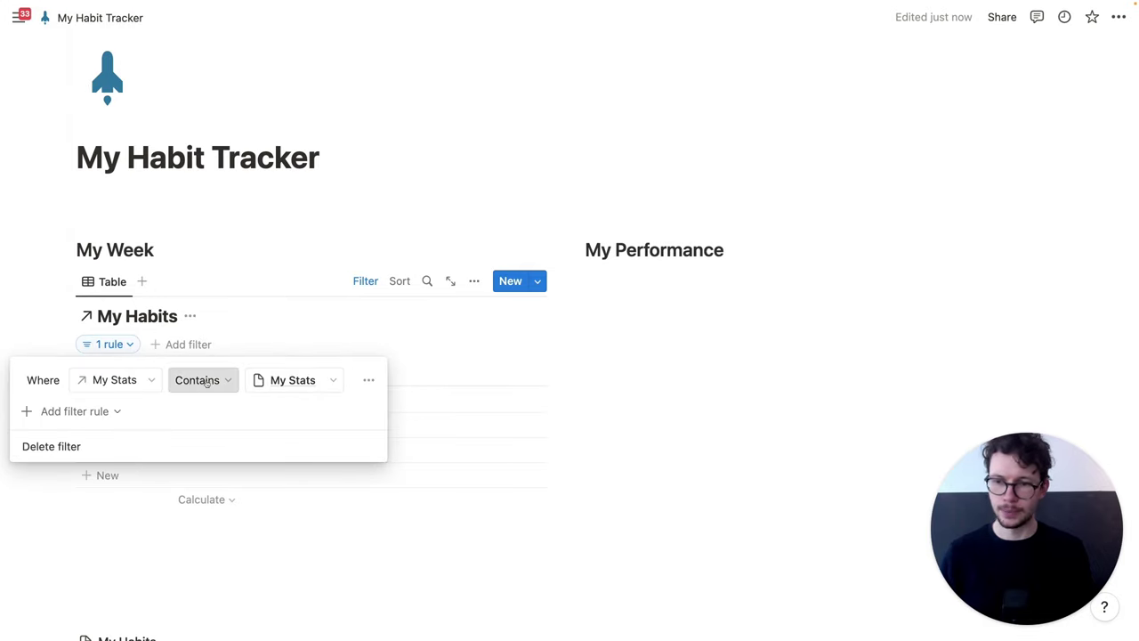
{"action": "left_click", "coordinate": [78, 411]}
{"action": "left_click", "coordinate": [72, 438]}
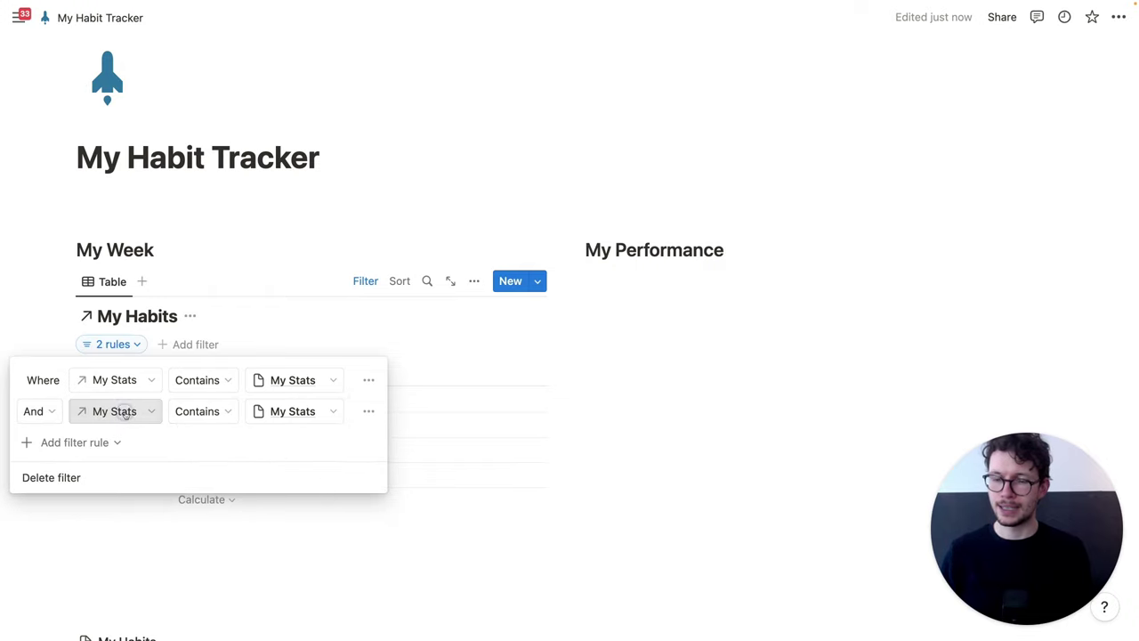
Step: Set the second filter rule to This Week? is Checked
{"action": "left_click", "coordinate": [126, 415]}
{"action": "left_click", "coordinate": [94, 498]}
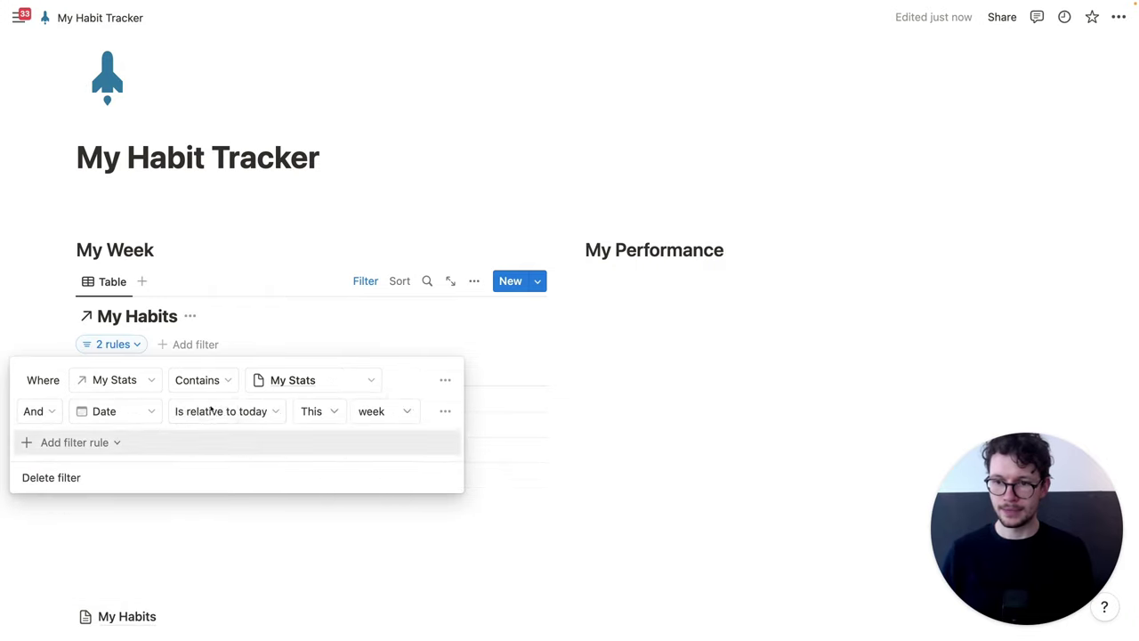
{"action": "left_click", "coordinate": [221, 409]}
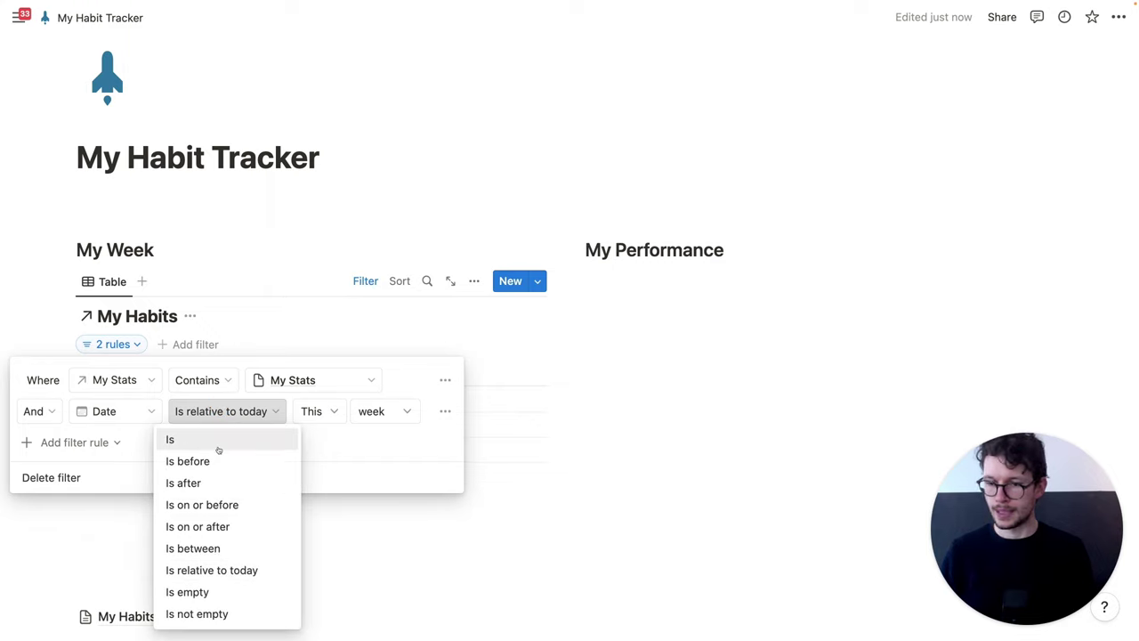
{"action": "left_click", "coordinate": [128, 412]}
{"action": "left_click", "coordinate": [124, 411]}
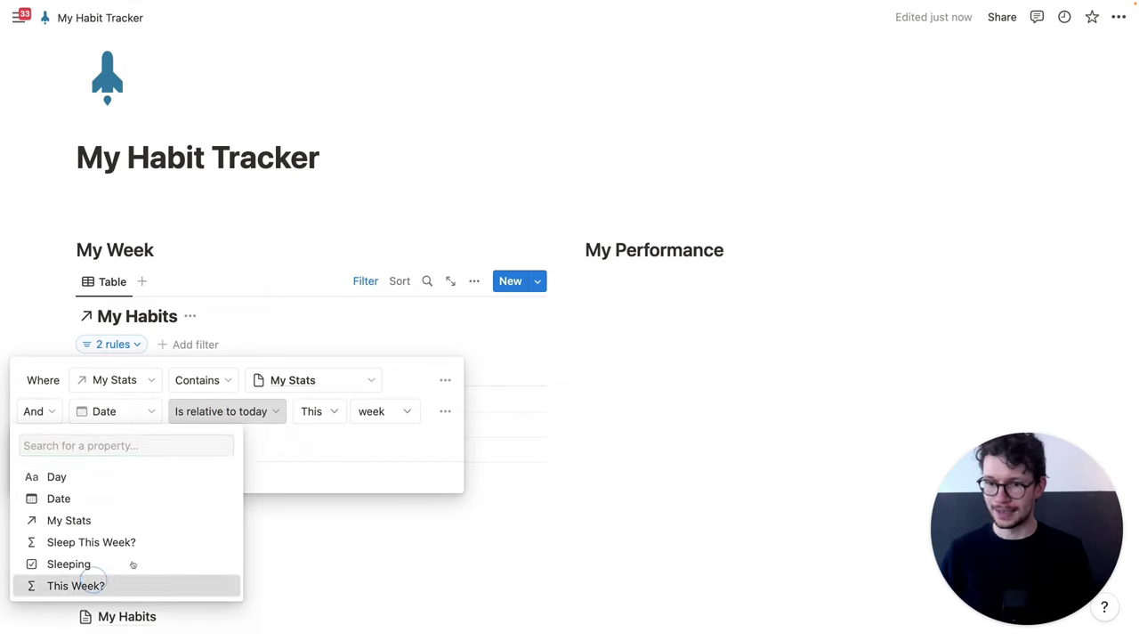
{"action": "left_click", "coordinate": [95, 584]}
{"action": "left_click", "coordinate": [250, 410]}
{"action": "left_click", "coordinate": [221, 461]}
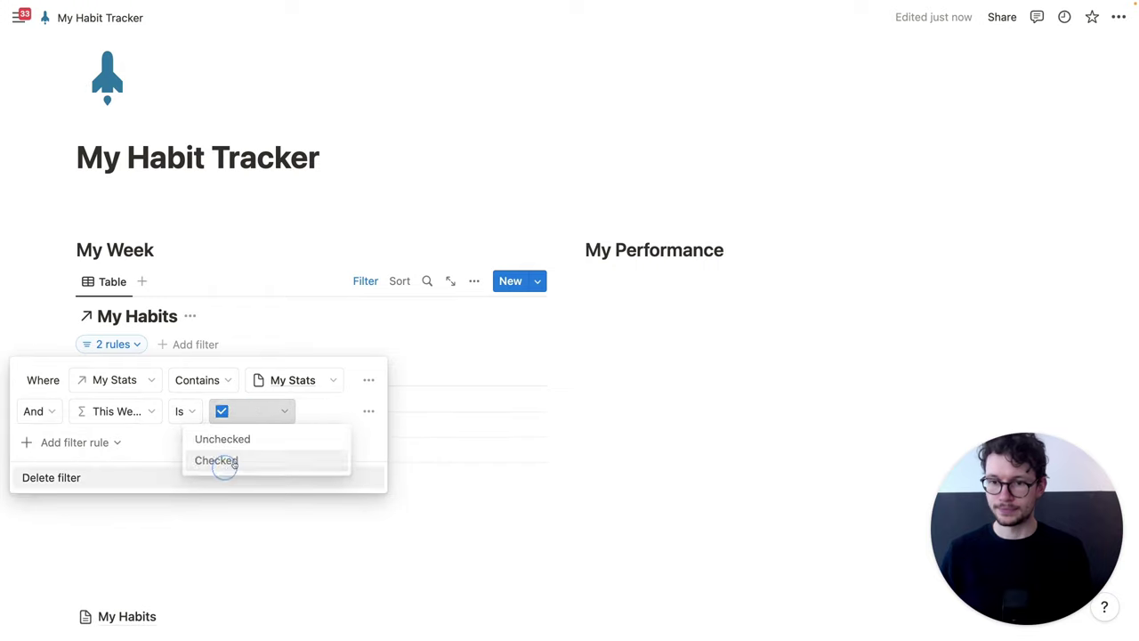
{"action": "left_click", "coordinate": [177, 248]}
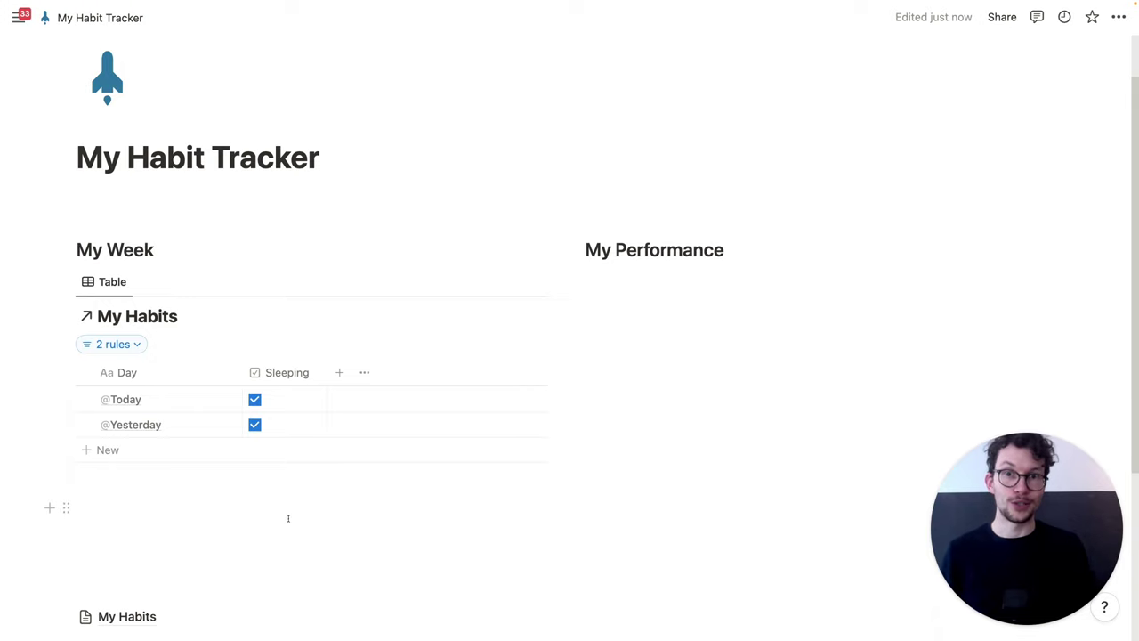
Step: Hide the My Habits database title and start a new block under My Performance
{"action": "scroll", "coordinate": [288, 518], "scroll_direction": "down", "scroll_amount": 2}
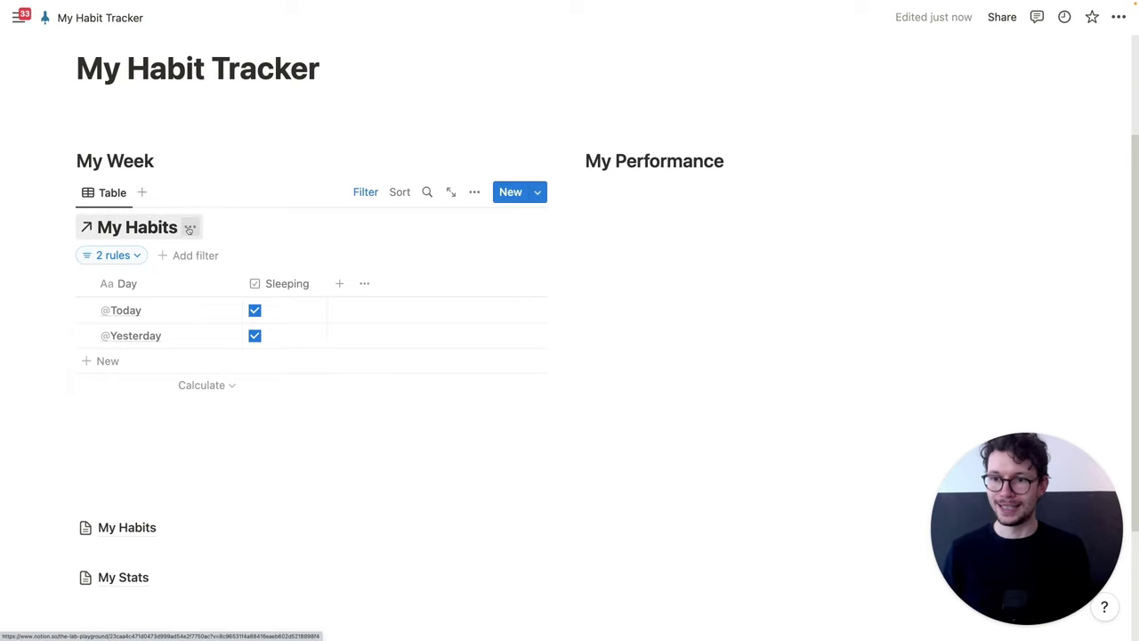
{"action": "left_click", "coordinate": [189, 227]}
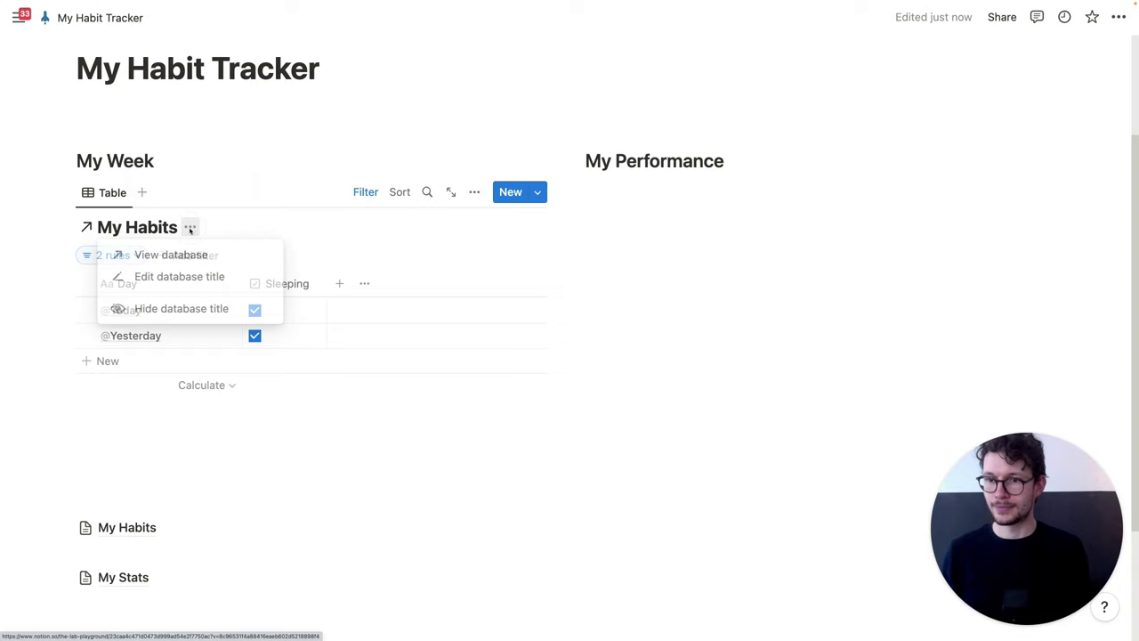
{"action": "left_click", "coordinate": [203, 309]}
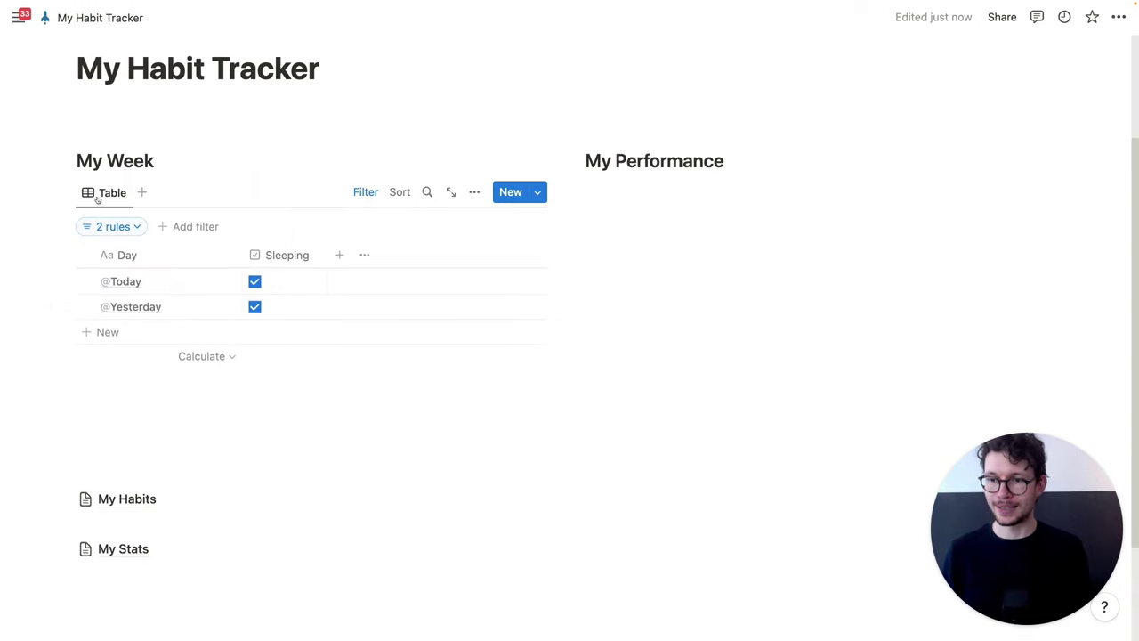
{"action": "left_click", "coordinate": [229, 390]}
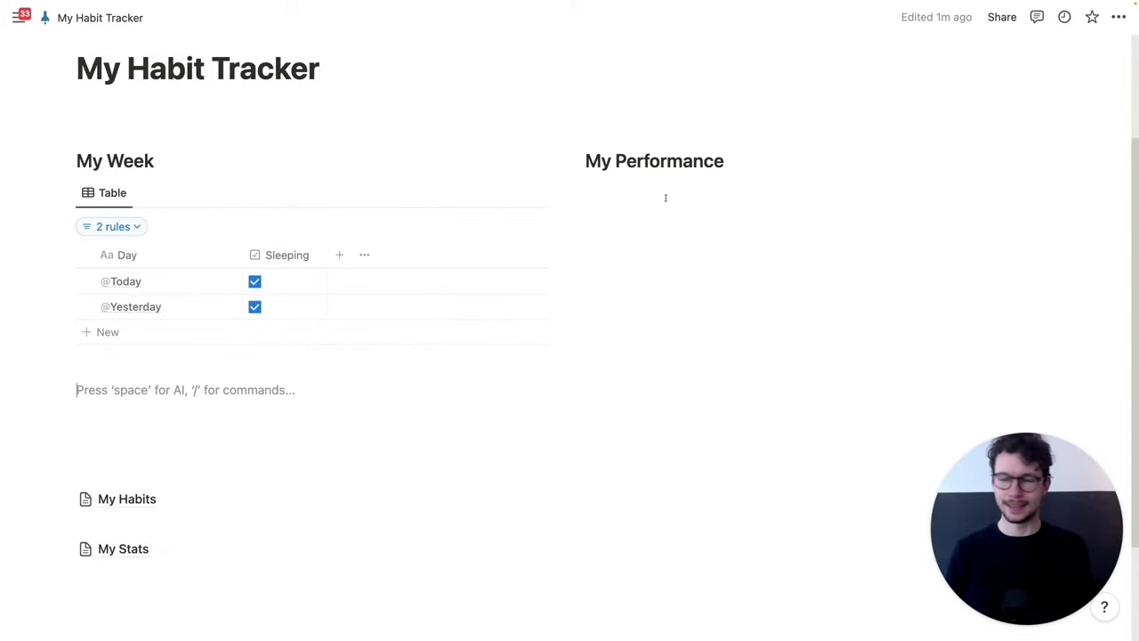
{"action": "left_click", "coordinate": [727, 160]}
{"action": "key", "text": "Return"}
Step: Insert a linked view of the My Stats database as a new empty Gallery view
{"action": "type", "text": "/c"}
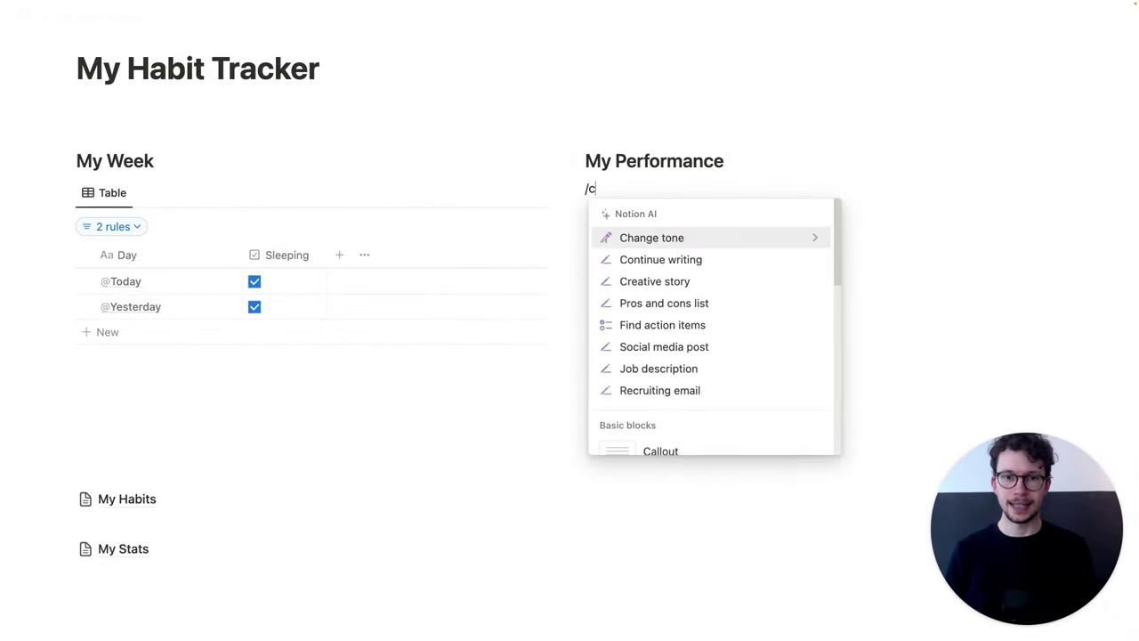
{"action": "type", "text": "reate"}
{"action": "key", "text": "Return"}
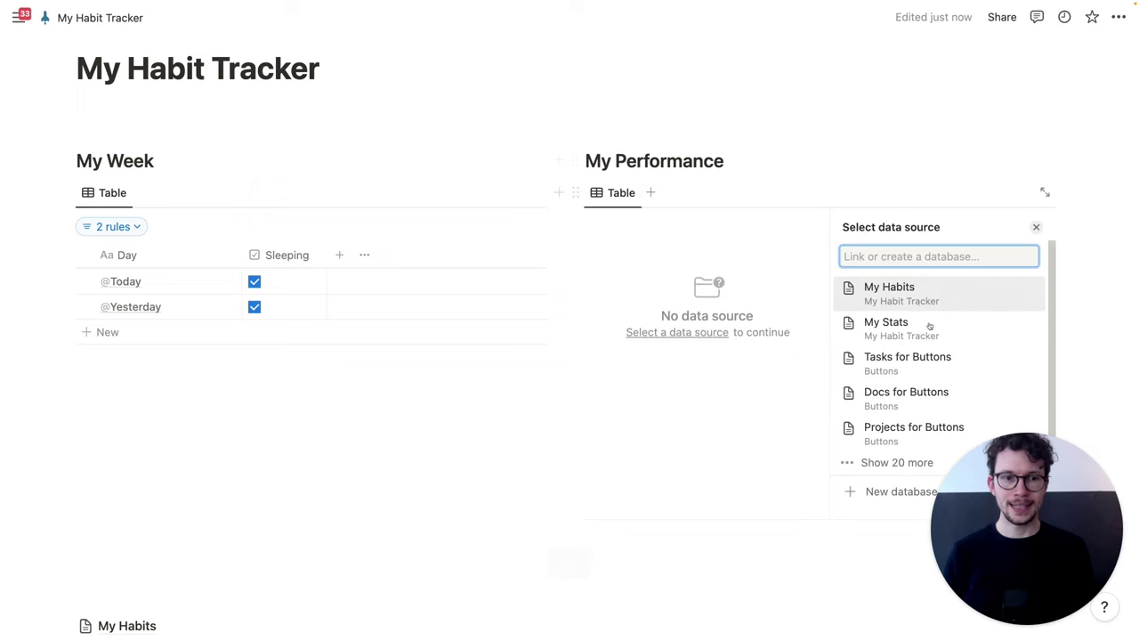
{"action": "left_click", "coordinate": [924, 329]}
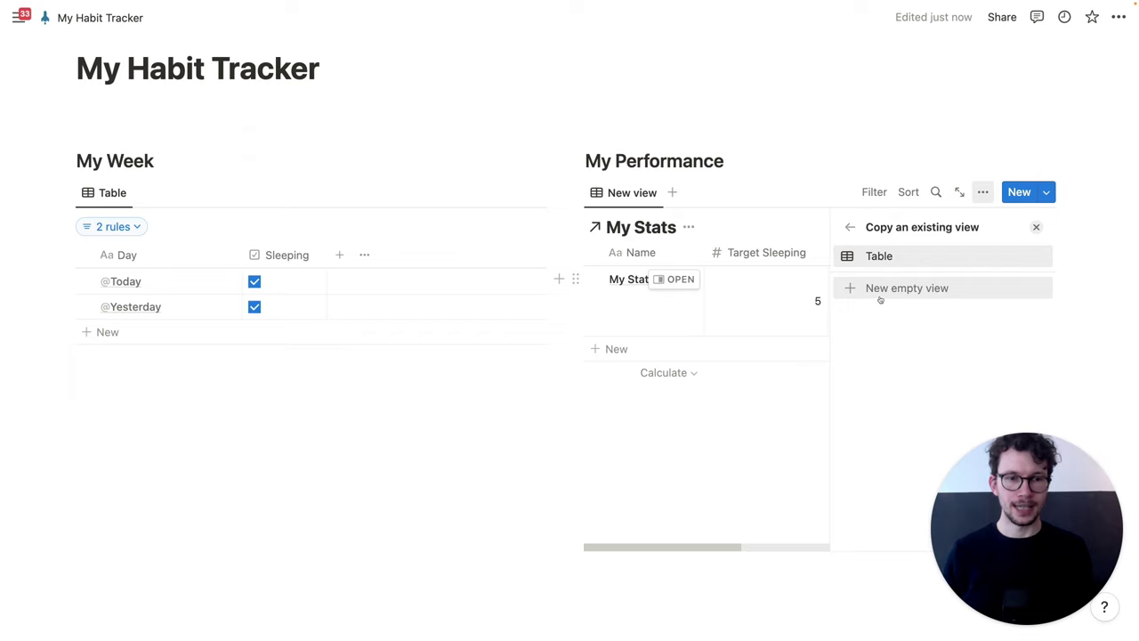
{"action": "left_click", "coordinate": [880, 299]}
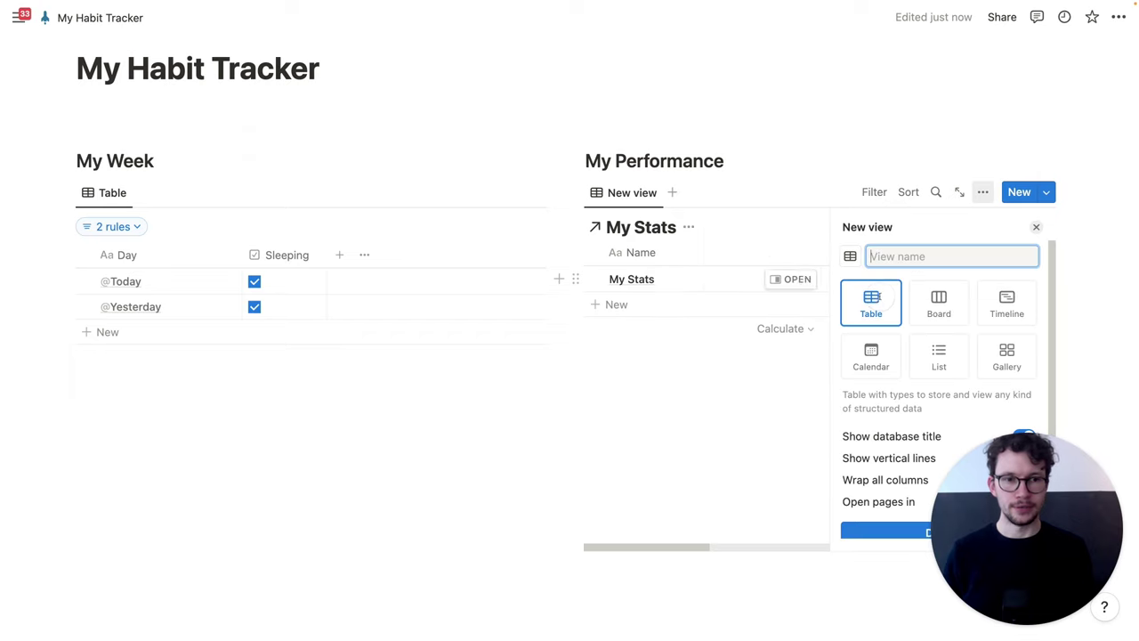
{"action": "left_click", "coordinate": [1006, 356]}
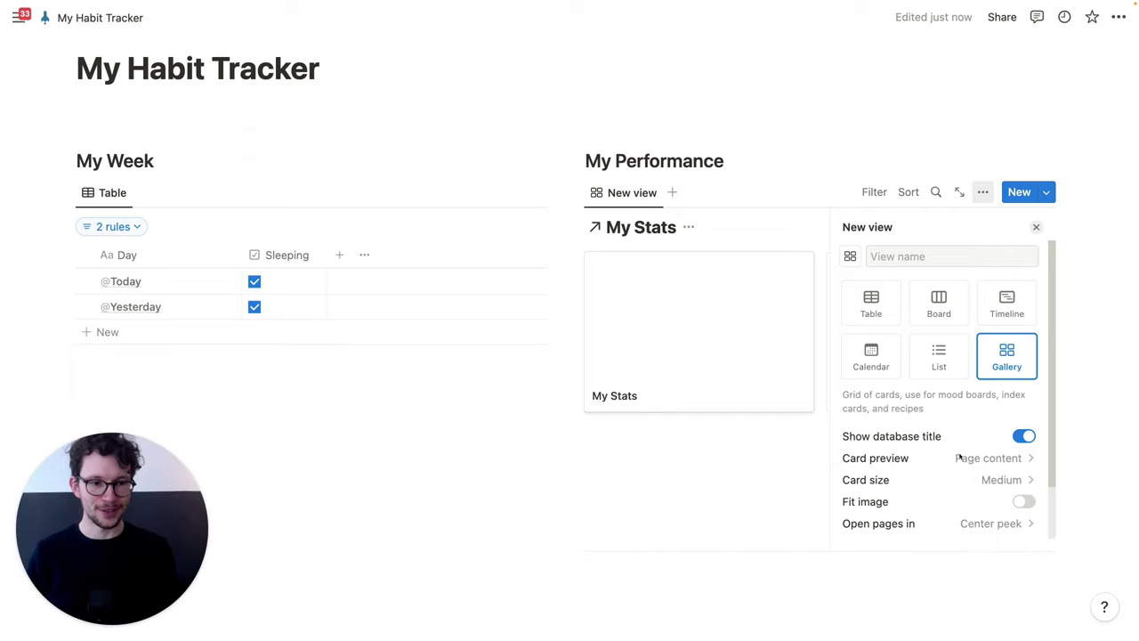
Step: Hide the gallery title, set card preview to None and card size to Large
{"action": "left_click", "coordinate": [1025, 436]}
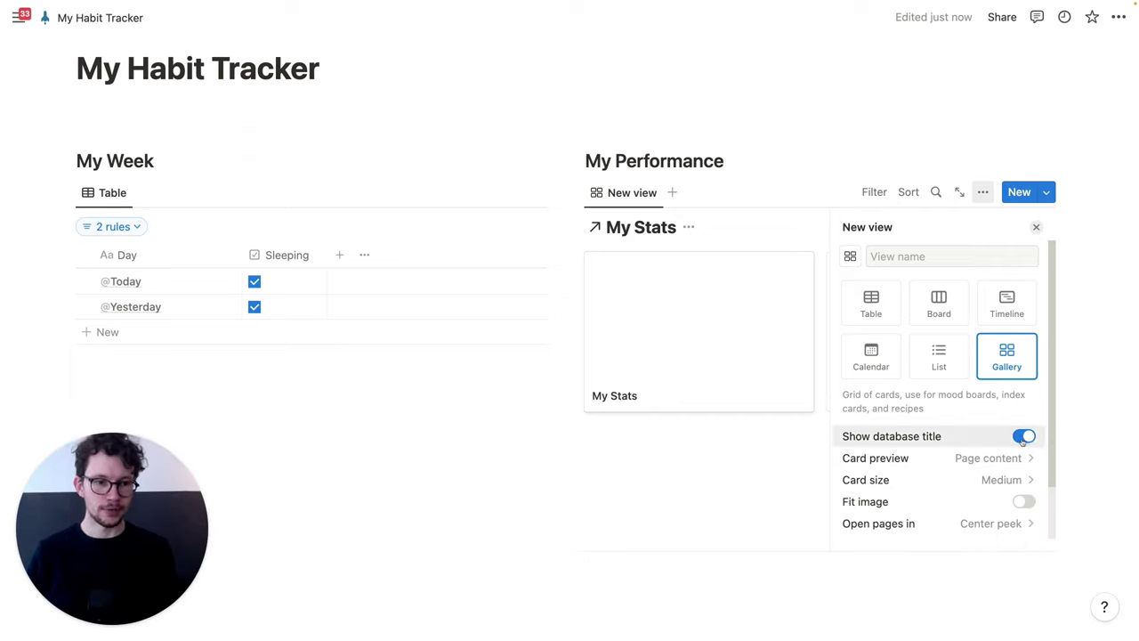
{"action": "left_click", "coordinate": [949, 460]}
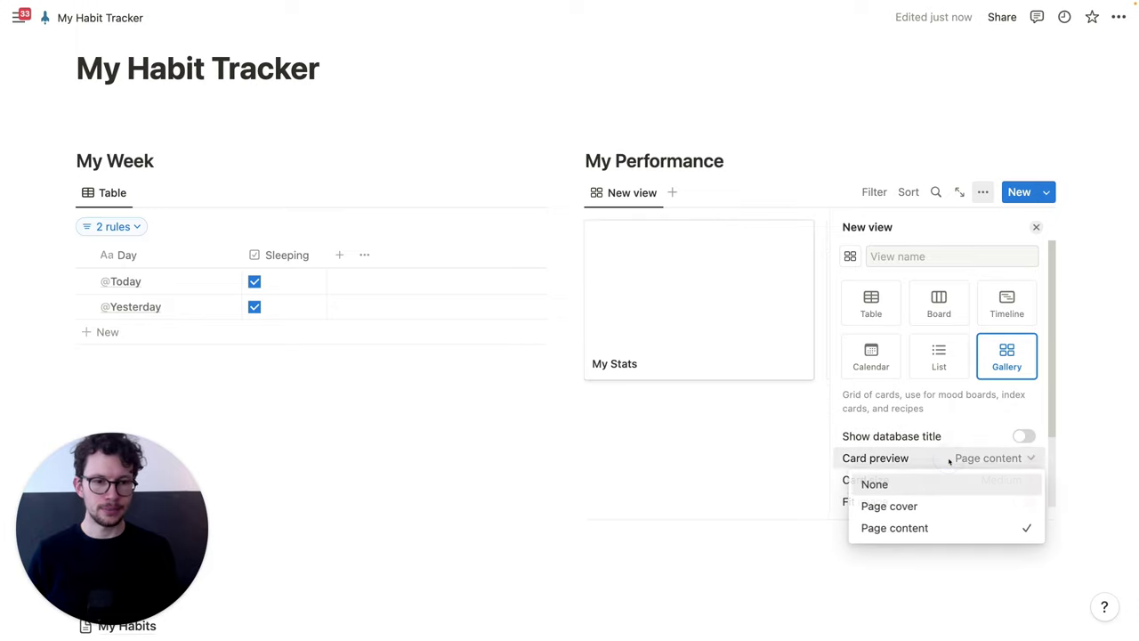
{"action": "left_click", "coordinate": [877, 481]}
{"action": "scroll", "coordinate": [882, 474], "scroll_direction": "down", "scroll_amount": 2}
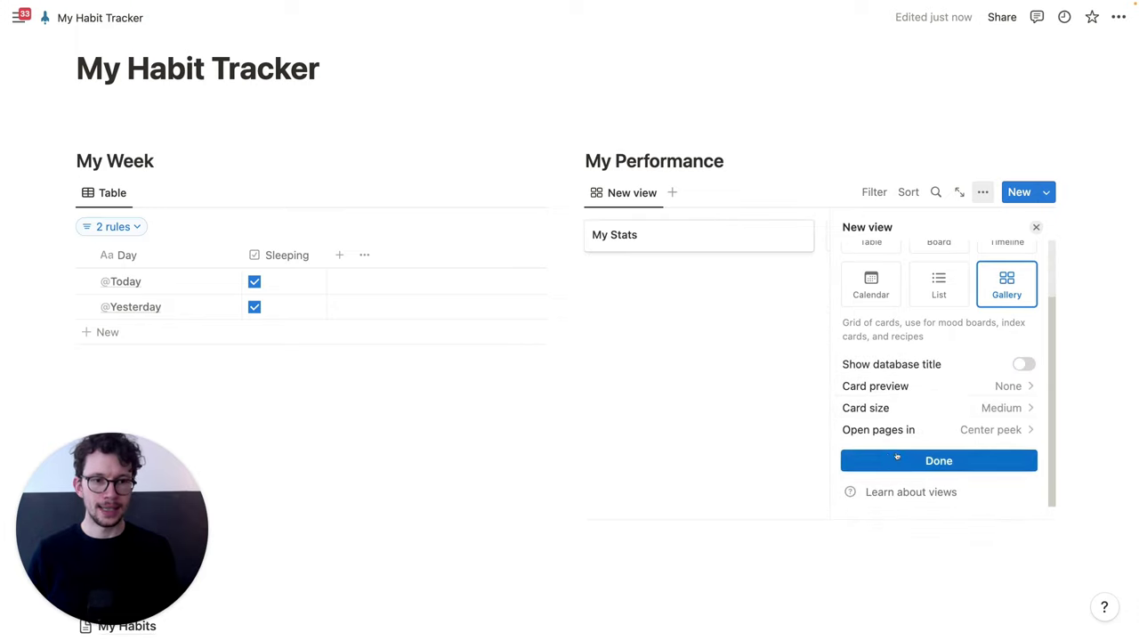
{"action": "left_click", "coordinate": [948, 413]}
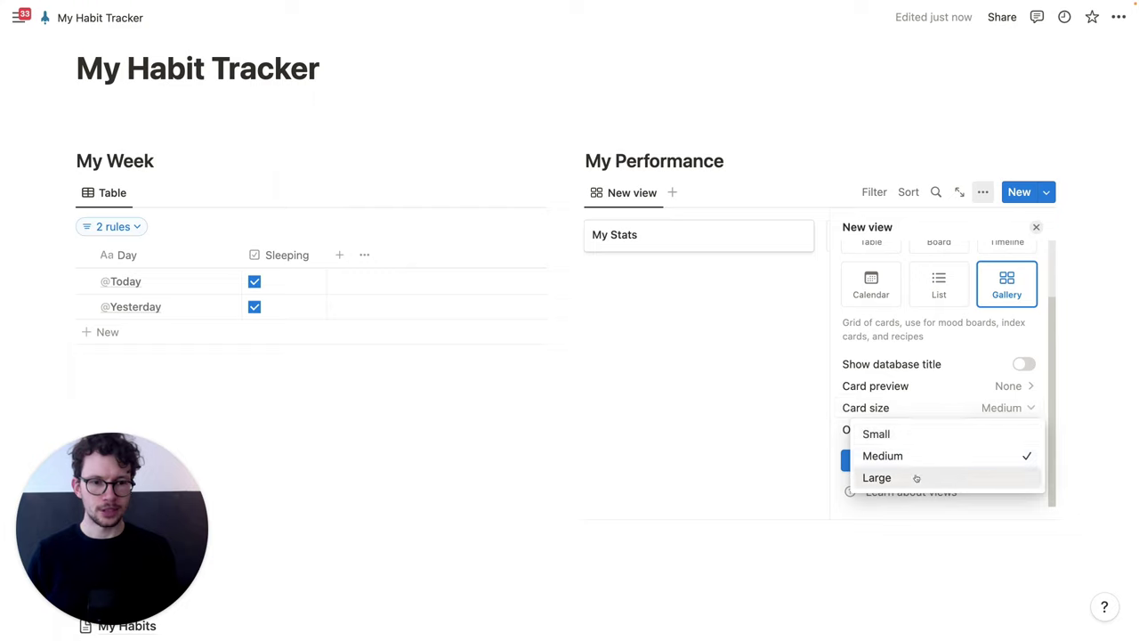
{"action": "left_click", "coordinate": [917, 477]}
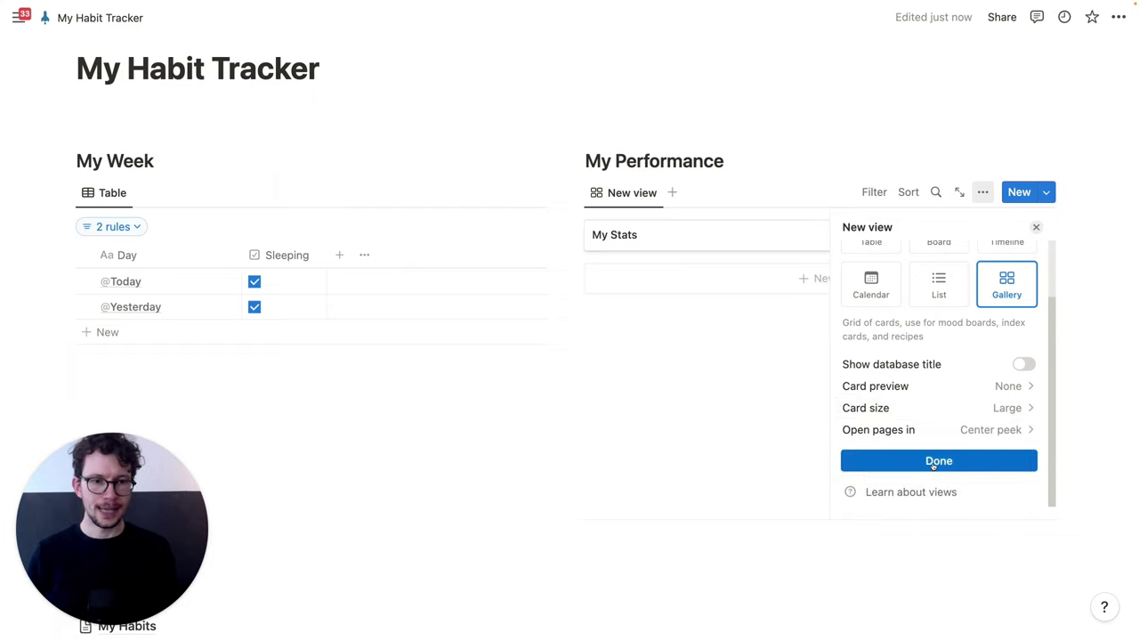
{"action": "left_click", "coordinate": [934, 462]}
{"action": "left_click", "coordinate": [751, 376]}
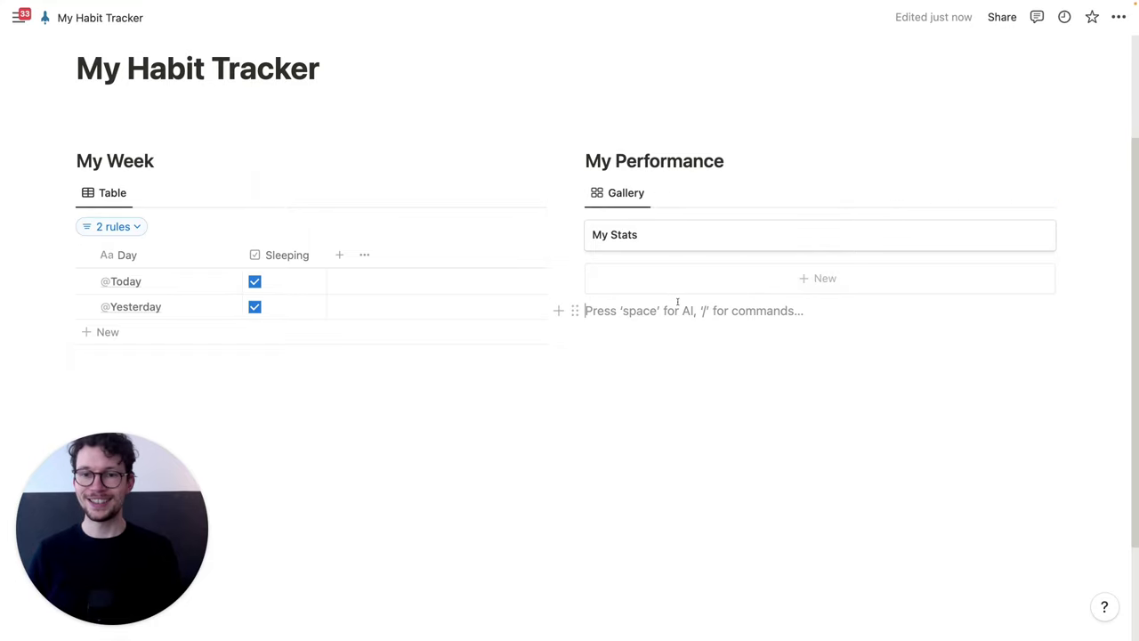
Step: Show the Display: Sleep this Week and Display: Sleep Overall properties on the My Stats card
{"action": "left_click", "coordinate": [980, 194]}
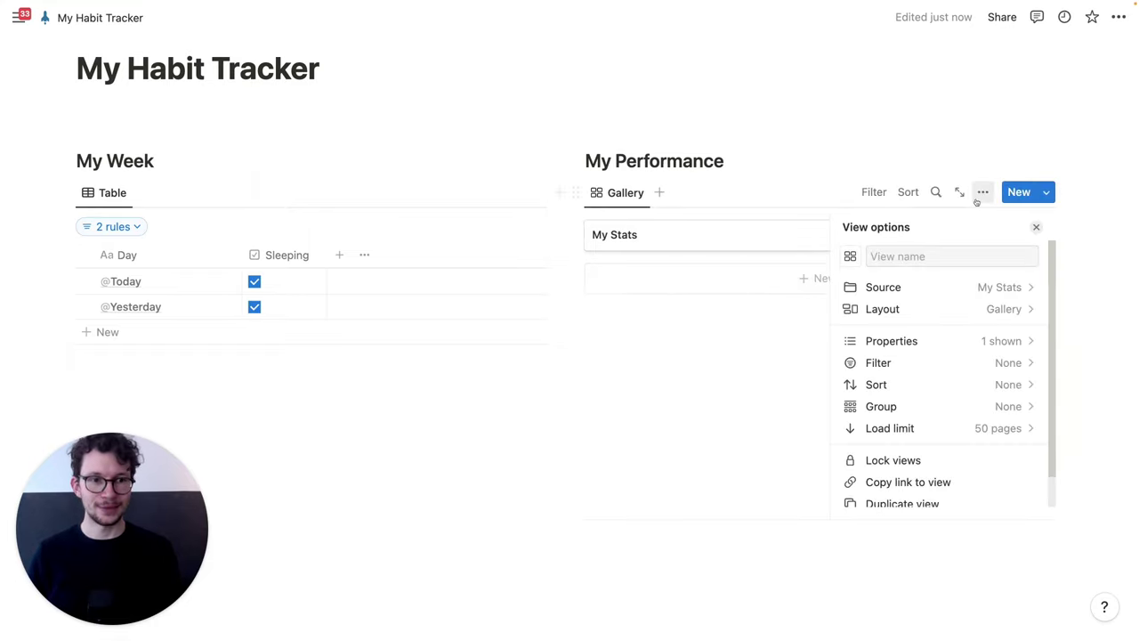
{"action": "left_click", "coordinate": [906, 338]}
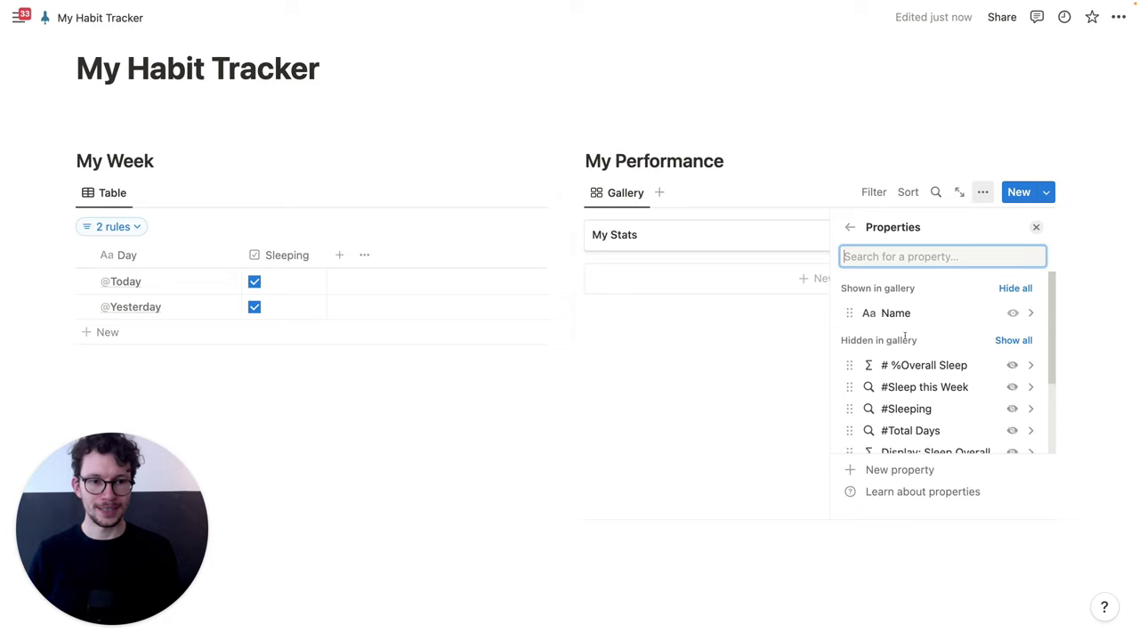
{"action": "scroll", "coordinate": [907, 332], "scroll_direction": "down", "scroll_amount": 5}
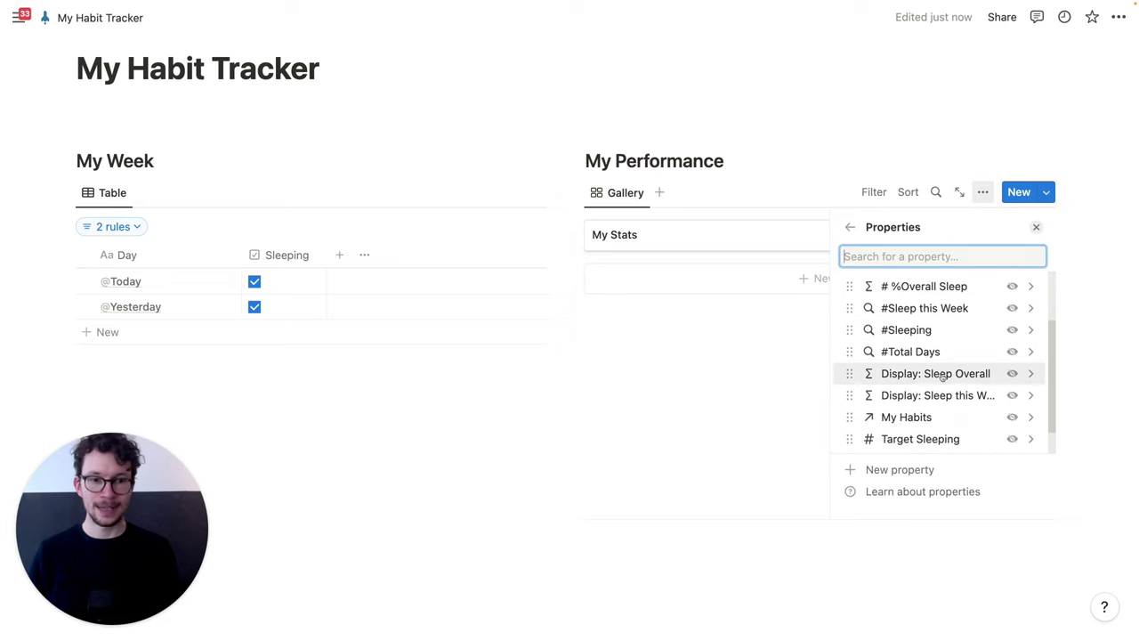
{"action": "scroll", "coordinate": [934, 365], "scroll_direction": "down", "scroll_amount": 1}
{"action": "scroll", "coordinate": [912, 356], "scroll_direction": "up", "scroll_amount": 1}
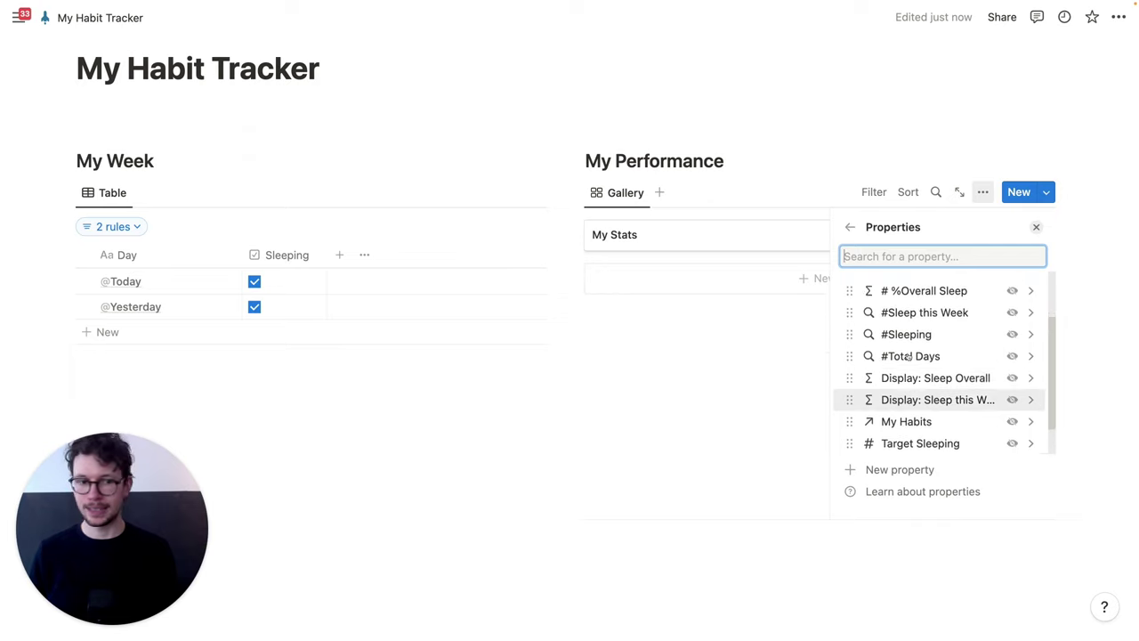
{"action": "scroll", "coordinate": [907, 347], "scroll_direction": "down", "scroll_amount": 1}
{"action": "scroll", "coordinate": [907, 351], "scroll_direction": "up", "scroll_amount": 1}
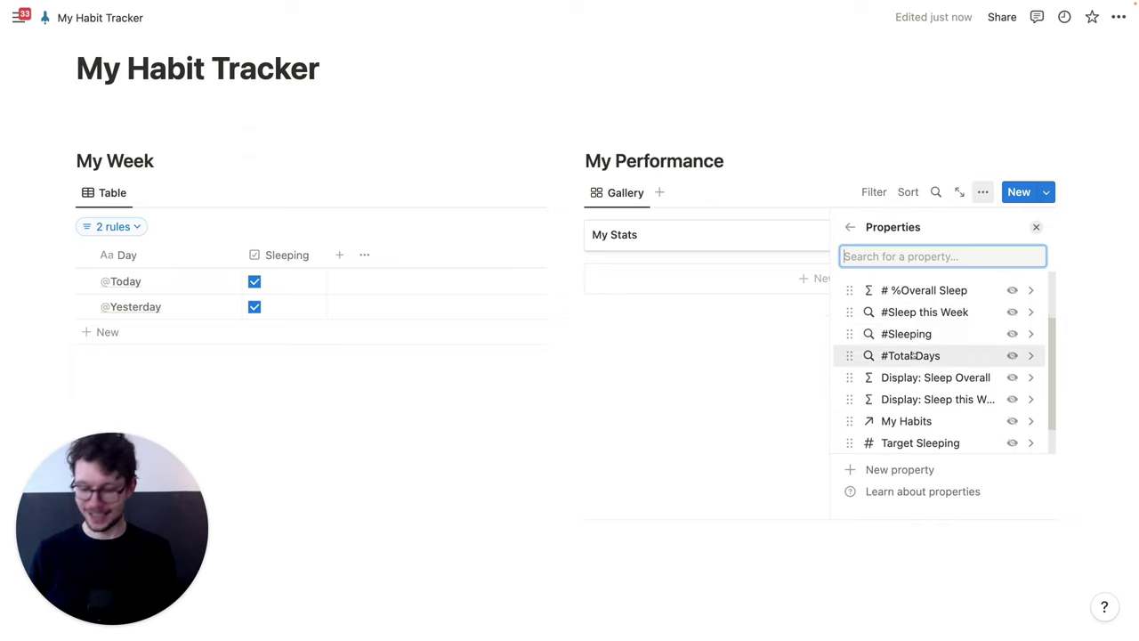
{"action": "type", "text": "disp"}
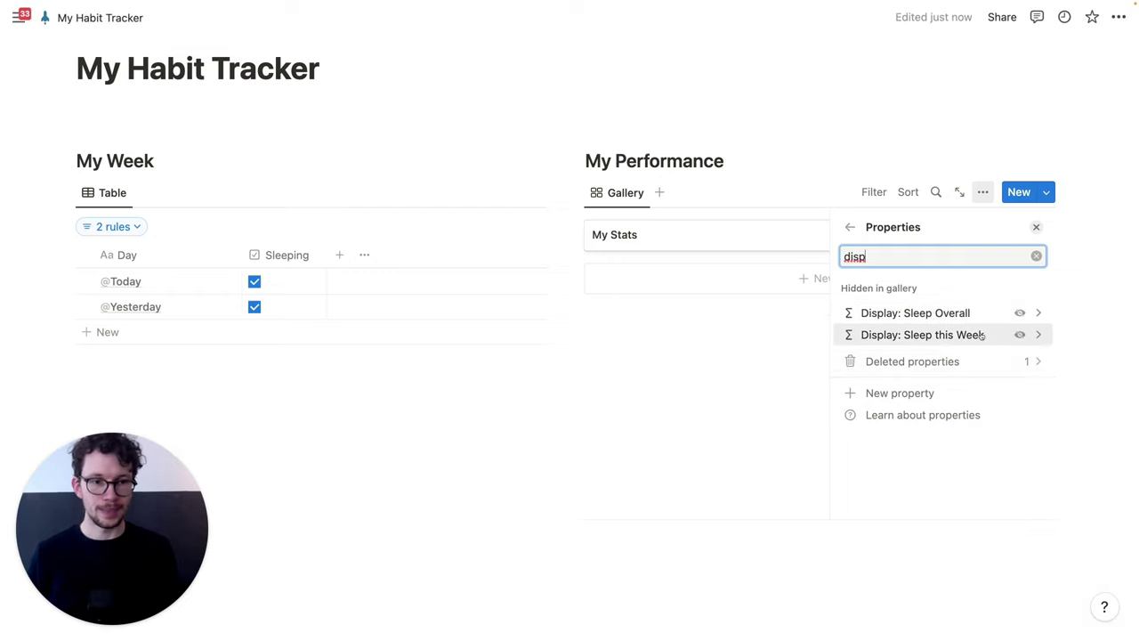
{"action": "left_click", "coordinate": [1017, 337]}
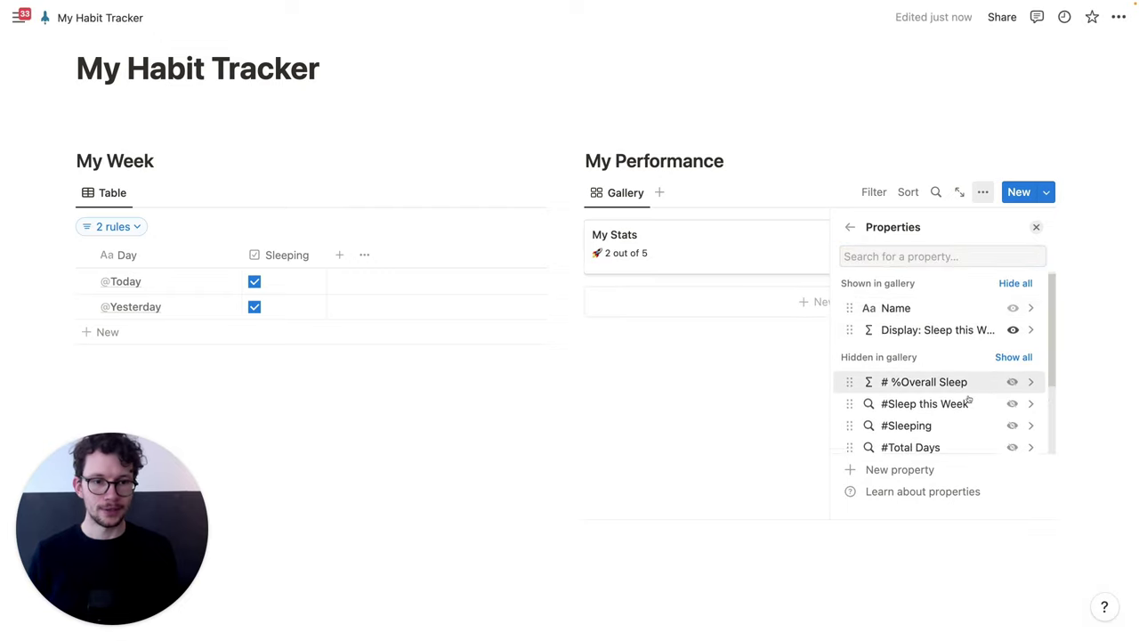
{"action": "scroll", "coordinate": [971, 396], "scroll_direction": "down", "scroll_amount": 1}
{"action": "left_click", "coordinate": [1012, 416]}
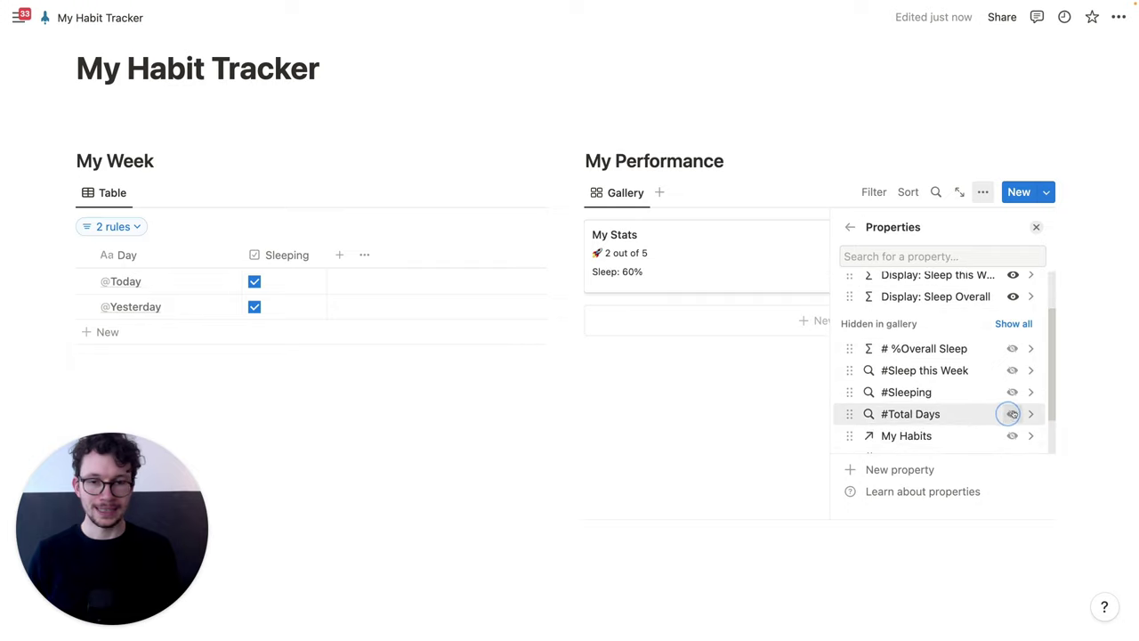
{"action": "left_click", "coordinate": [593, 427]}
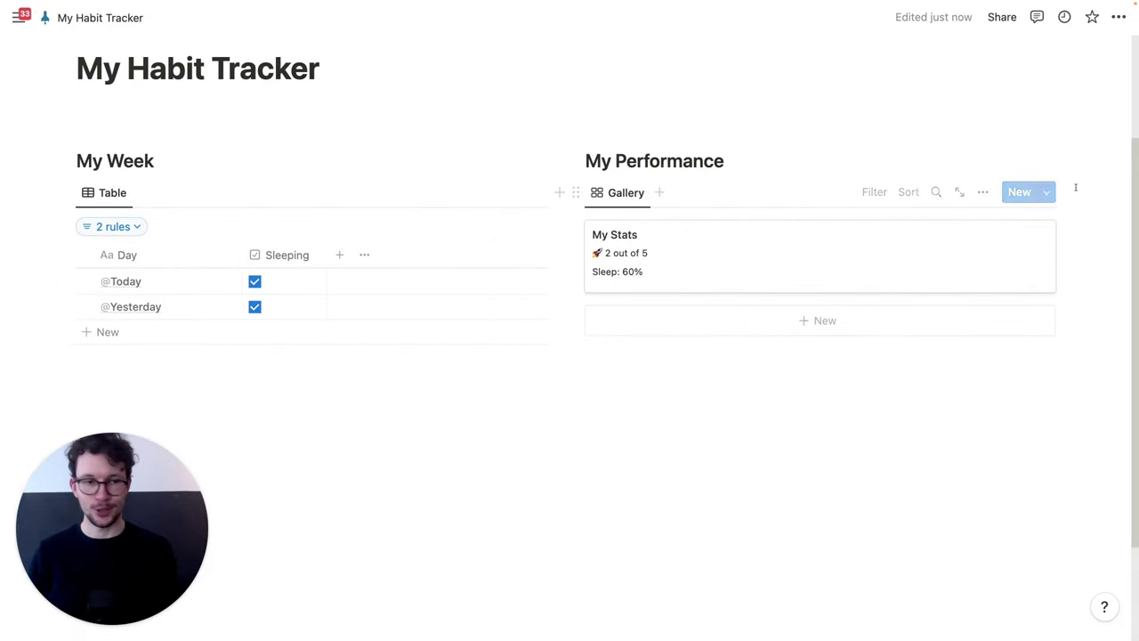
{"action": "left_click", "coordinate": [981, 193]}
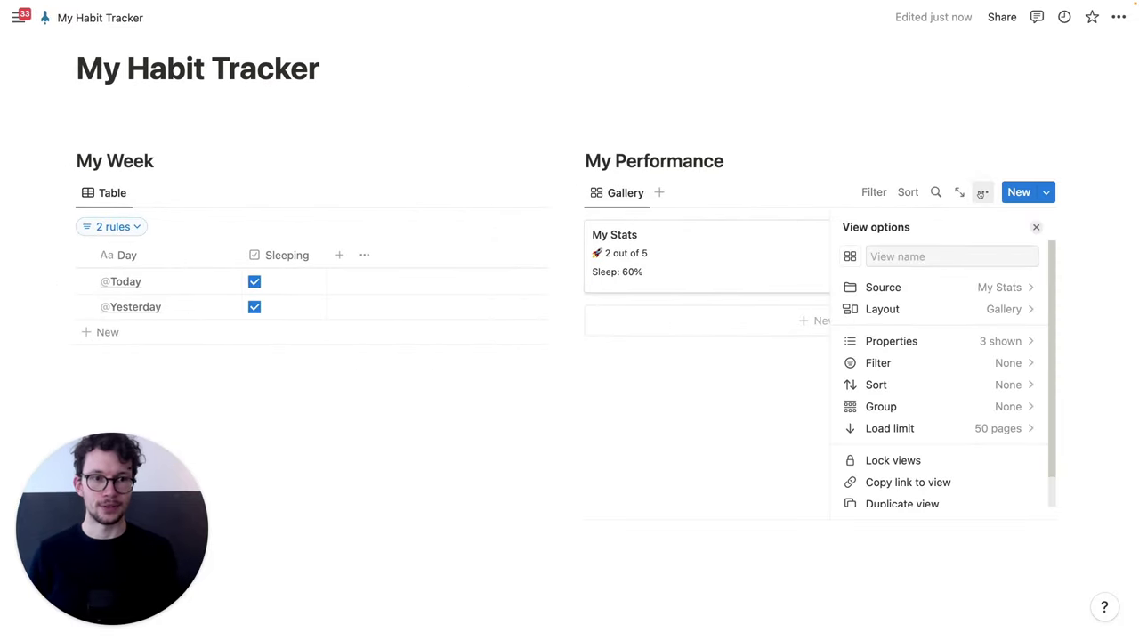
Step: Add a Display: Weekly Performance formula property with the text "Weekly Performance:"
{"action": "left_click", "coordinate": [916, 340]}
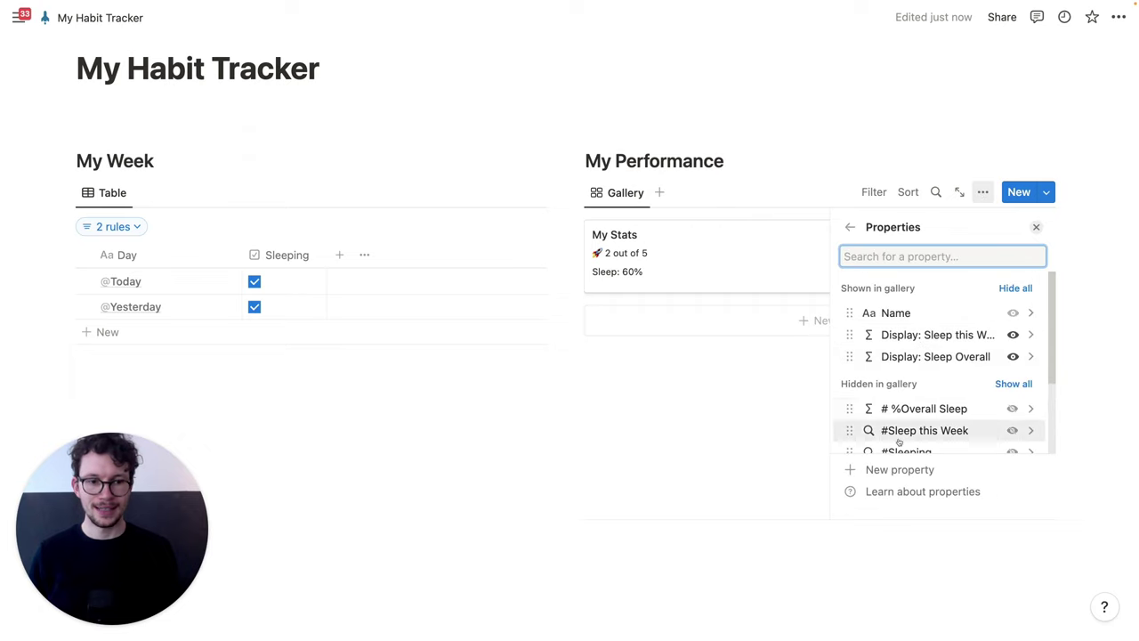
{"action": "left_click", "coordinate": [883, 470]}
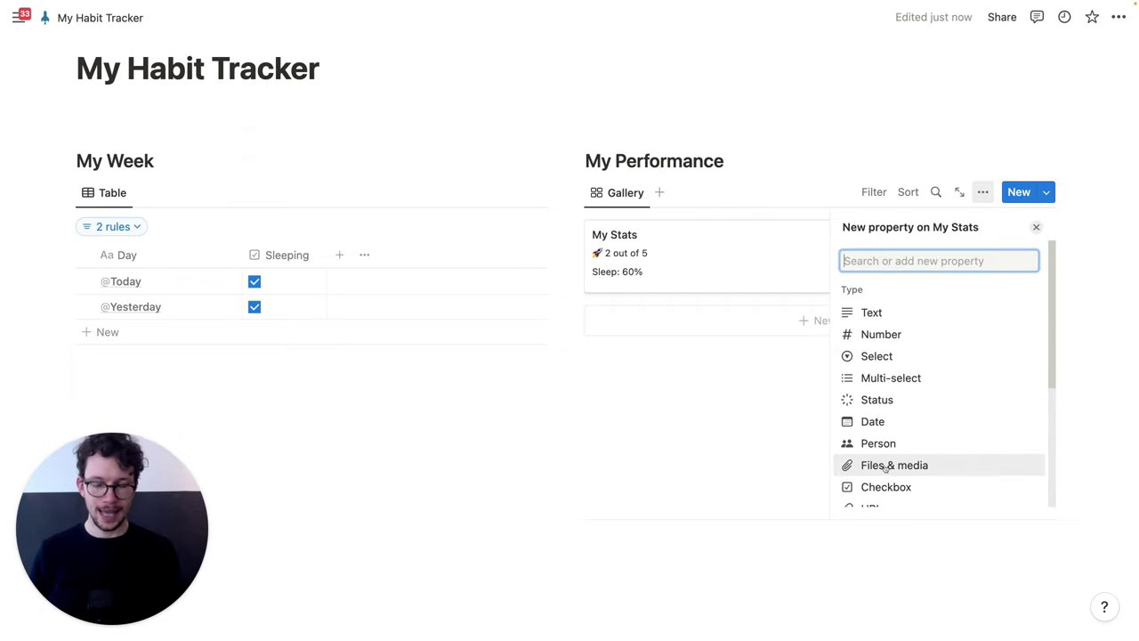
{"action": "type", "text": "for"}
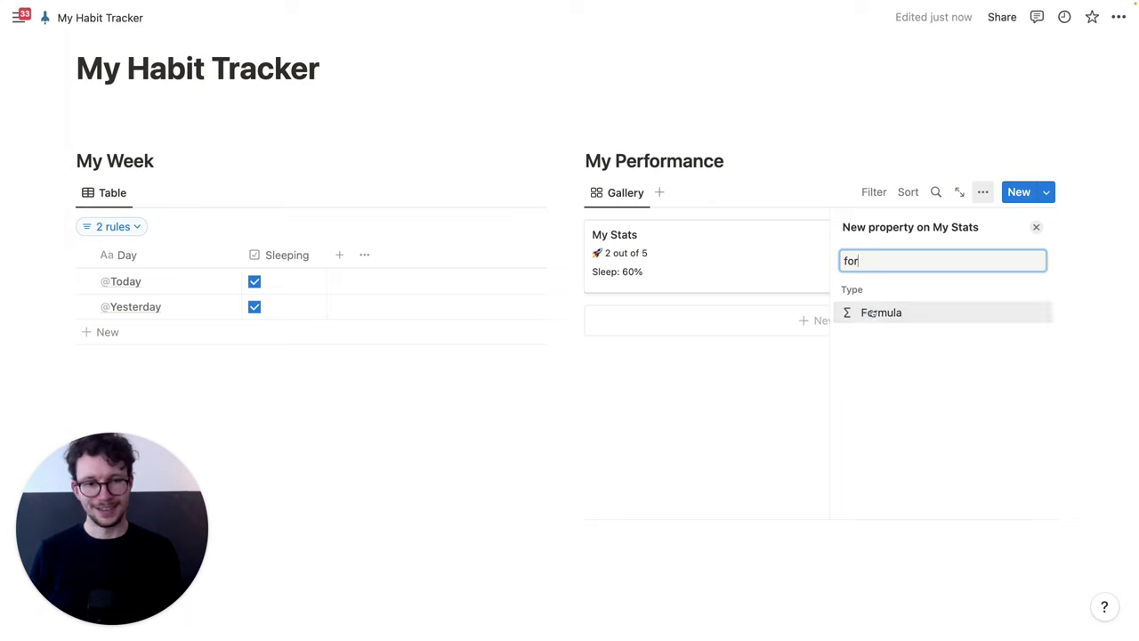
{"action": "left_click", "coordinate": [873, 313]}
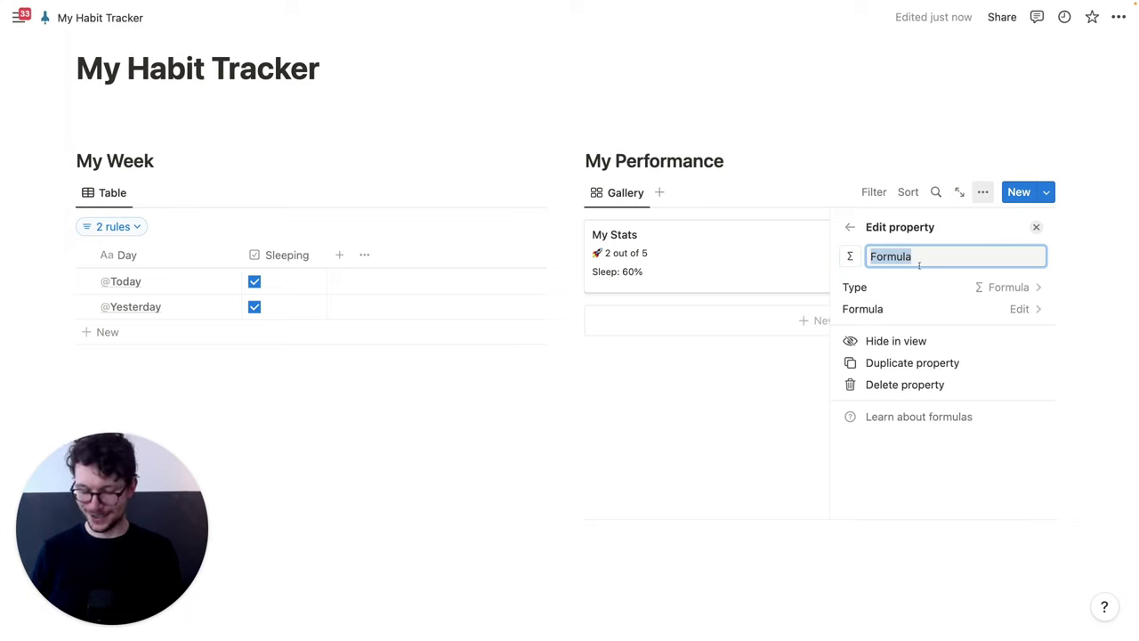
{"action": "type", "text": "Display: Weekly Perf"}
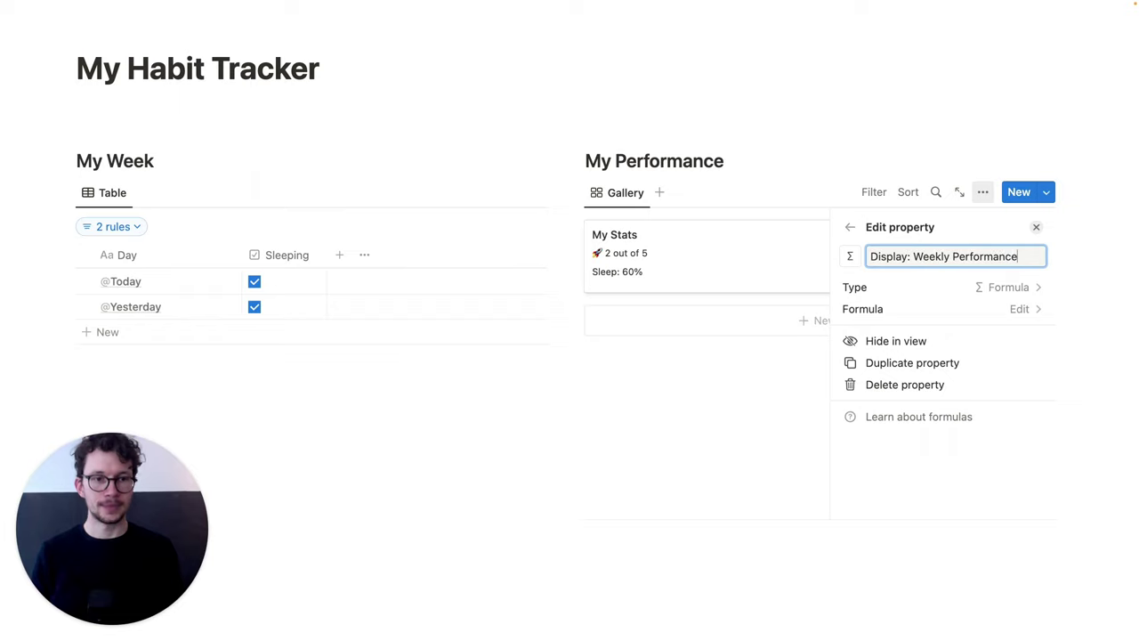
{"action": "left_click", "coordinate": [890, 309]}
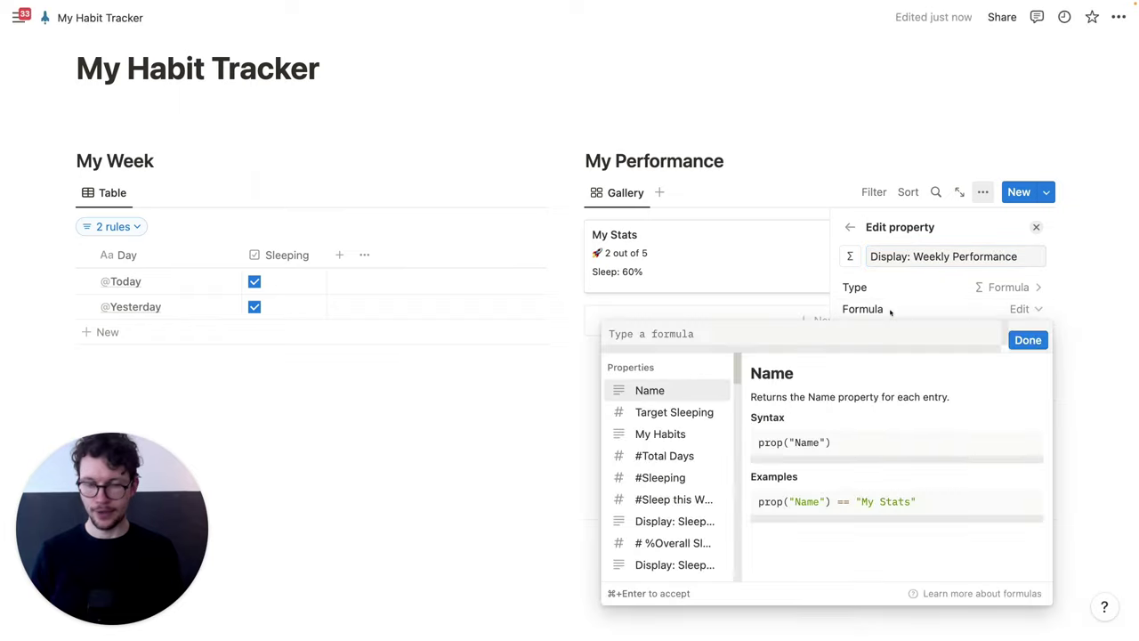
{"action": "type", "text": "\""}
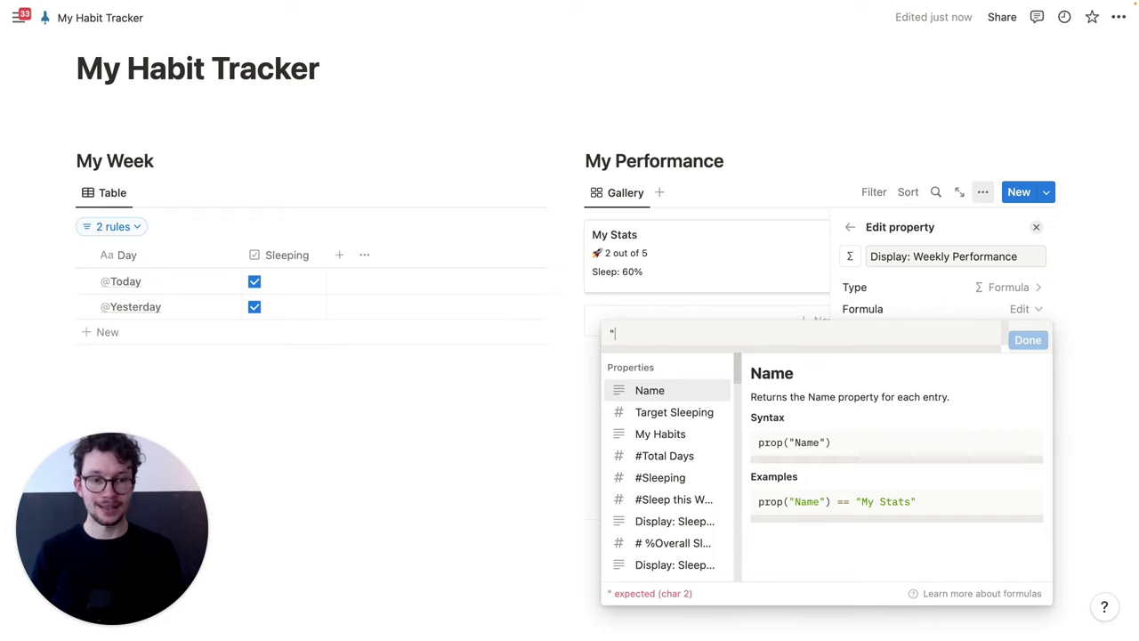
{"action": "type", "text": "Weekly Performance:\""}
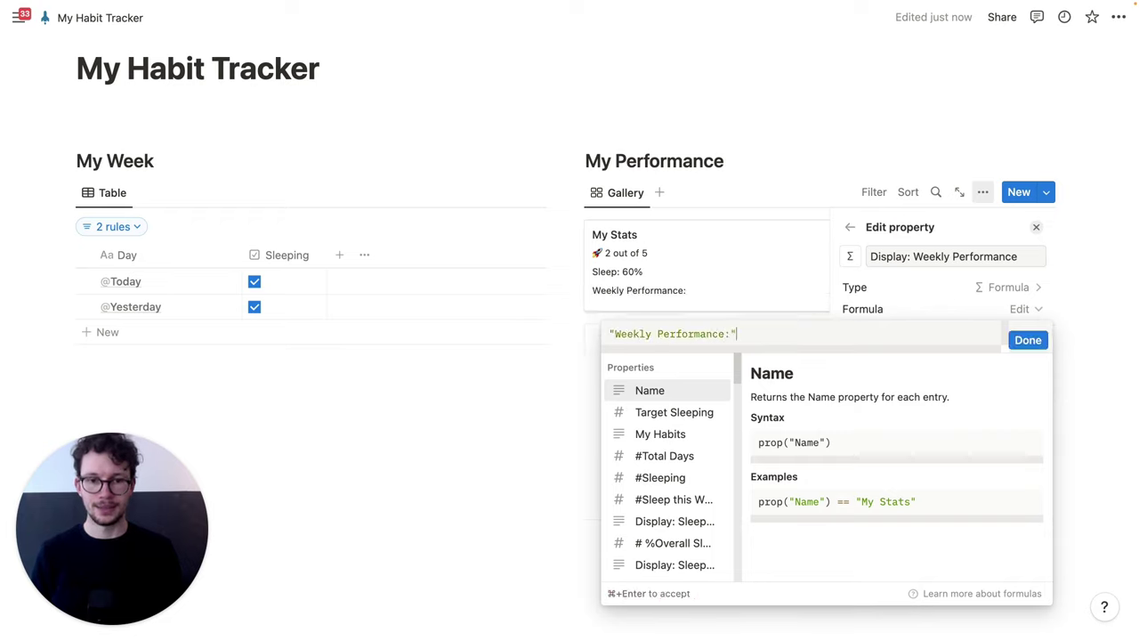
{"action": "left_click", "coordinate": [1026, 340]}
Step: Duplicate it as an Overall Performance property with the formula text "Overall Performance:"
{"action": "left_click", "coordinate": [973, 363]}
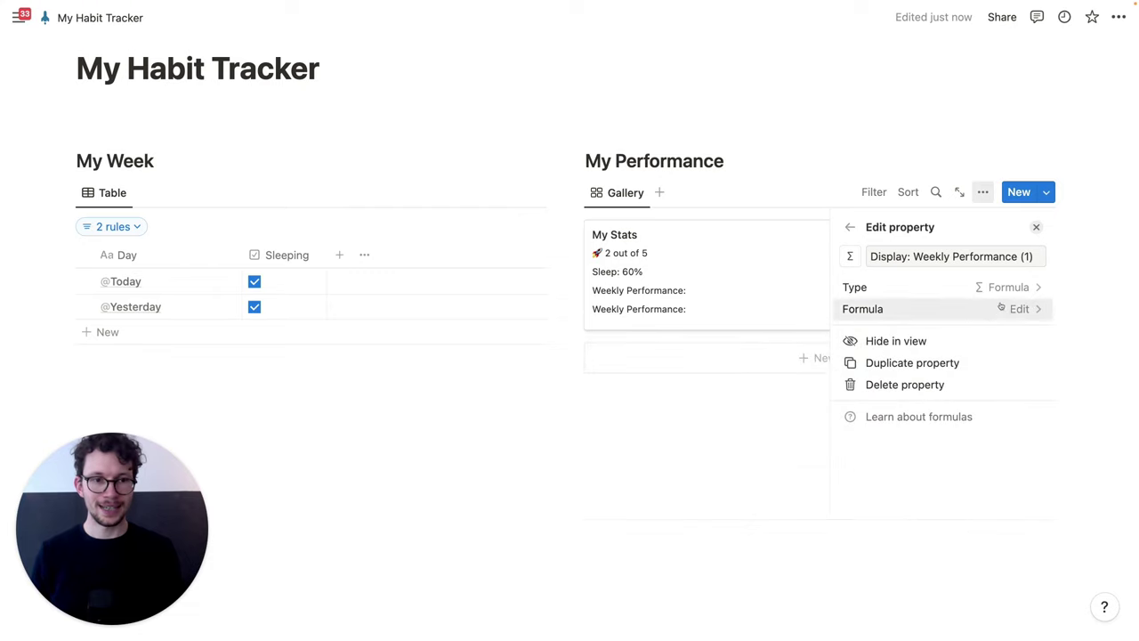
{"action": "left_click", "coordinate": [1026, 256]}
{"action": "key", "text": "BackSpace"}
{"action": "key", "text": "BackSpace"}
{"action": "key", "text": "BackSpace"}
{"action": "key", "text": "BackSpace"}
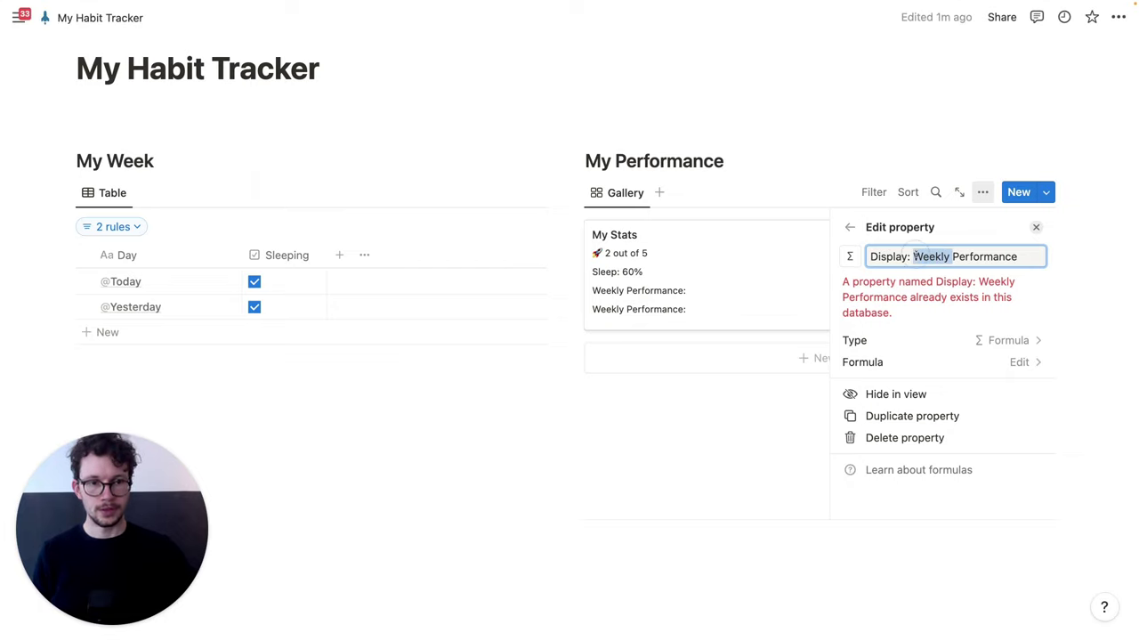
{"action": "type", "text": "Overall"}
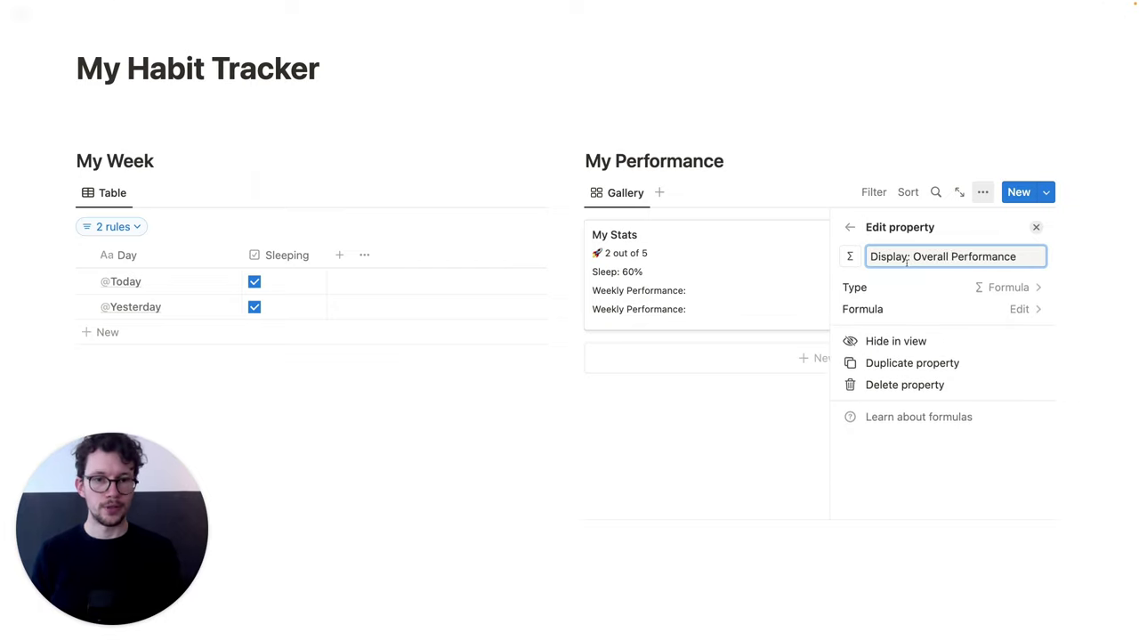
{"action": "left_click", "coordinate": [890, 309]}
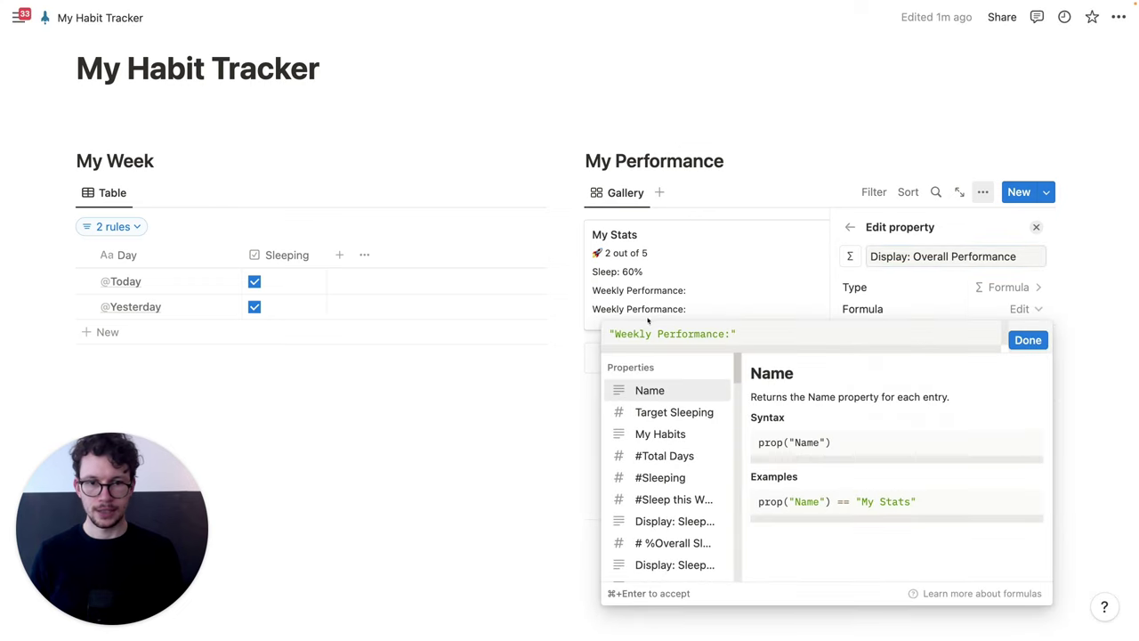
{"action": "type", "text": "Overall"}
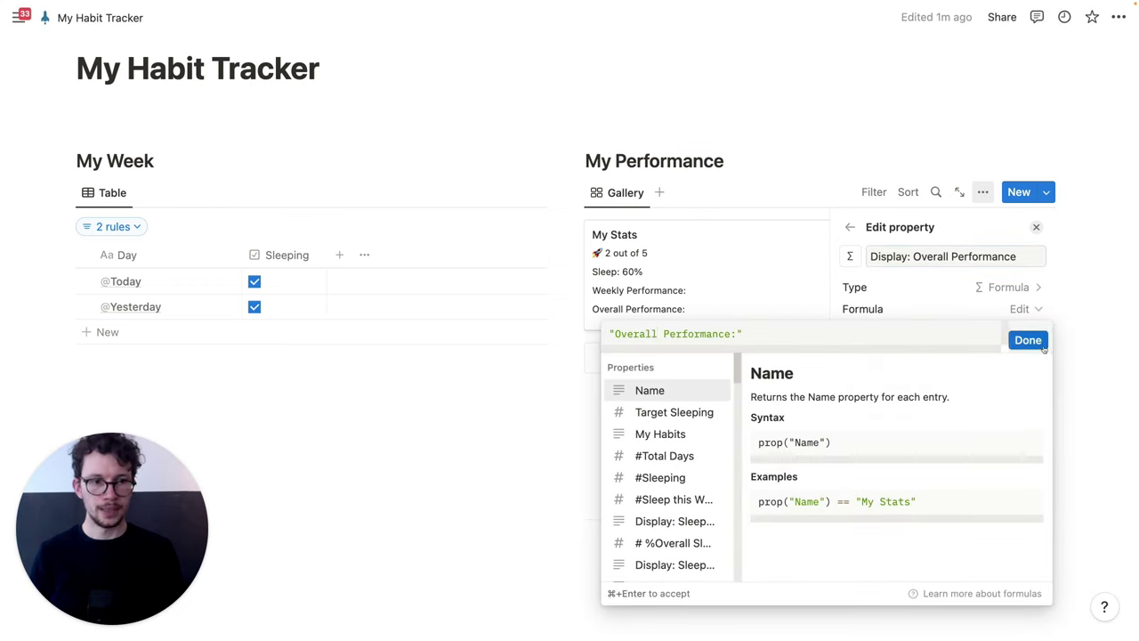
{"action": "left_click", "coordinate": [1043, 346]}
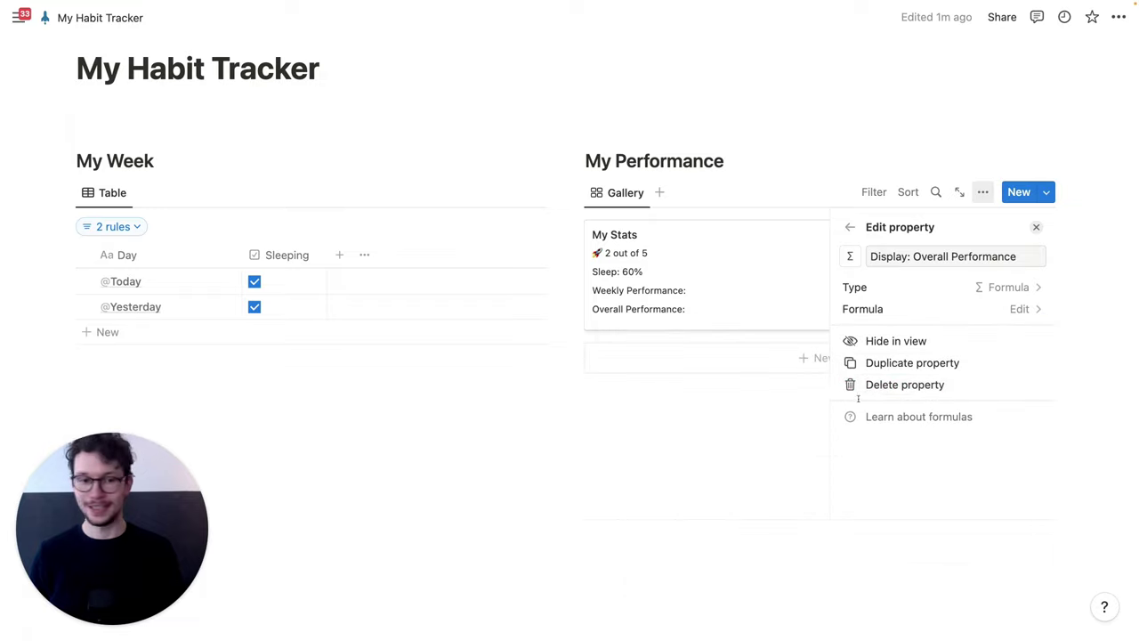
Step: Duplicate again as a Spacer property with a blank formula
{"action": "left_click", "coordinate": [905, 363]}
{"action": "left_click_drag", "start_coordinate": [1032, 256], "coordinate": [920, 256]}
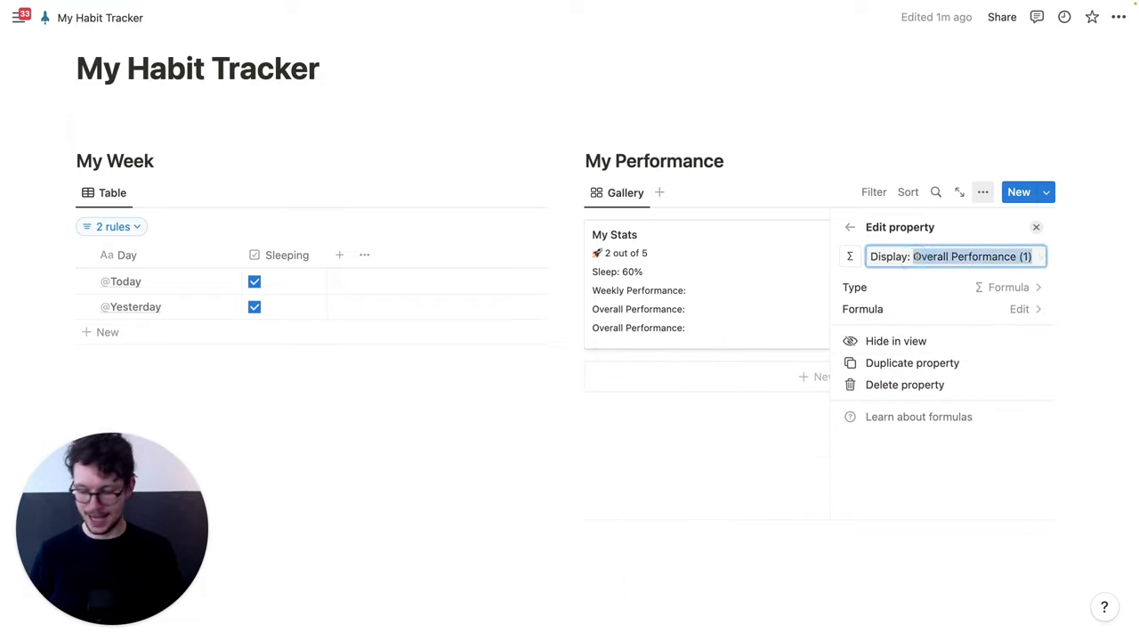
{"action": "type", "text": "Spa"}
{"action": "left_click", "coordinate": [1019, 309]}
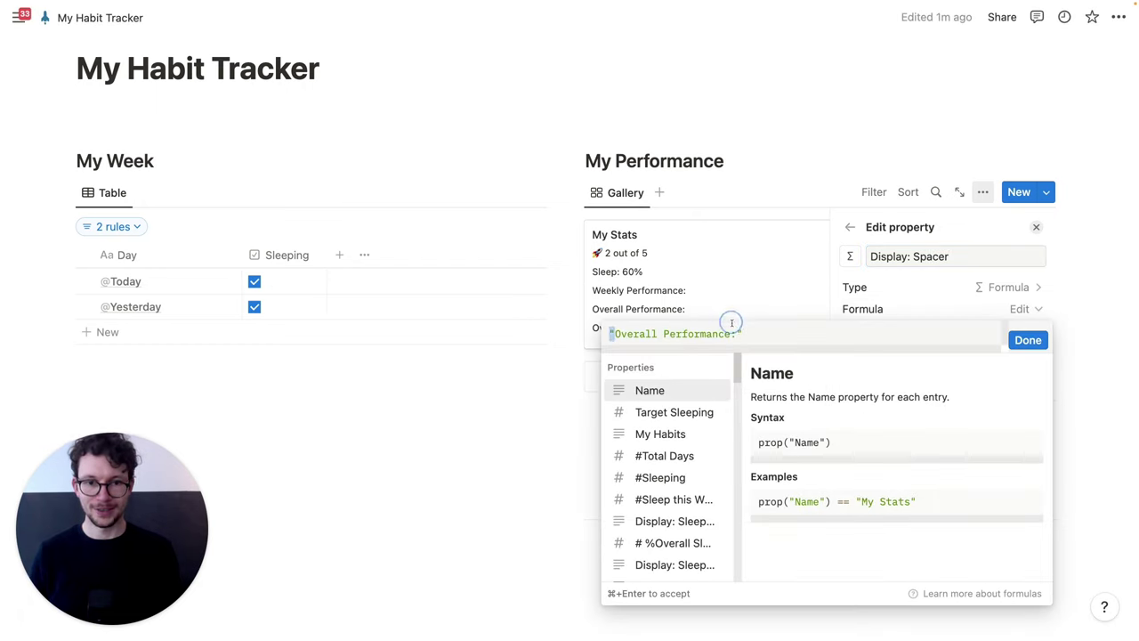
{"action": "left_click_drag", "start_coordinate": [731, 322], "coordinate": [738, 334]}
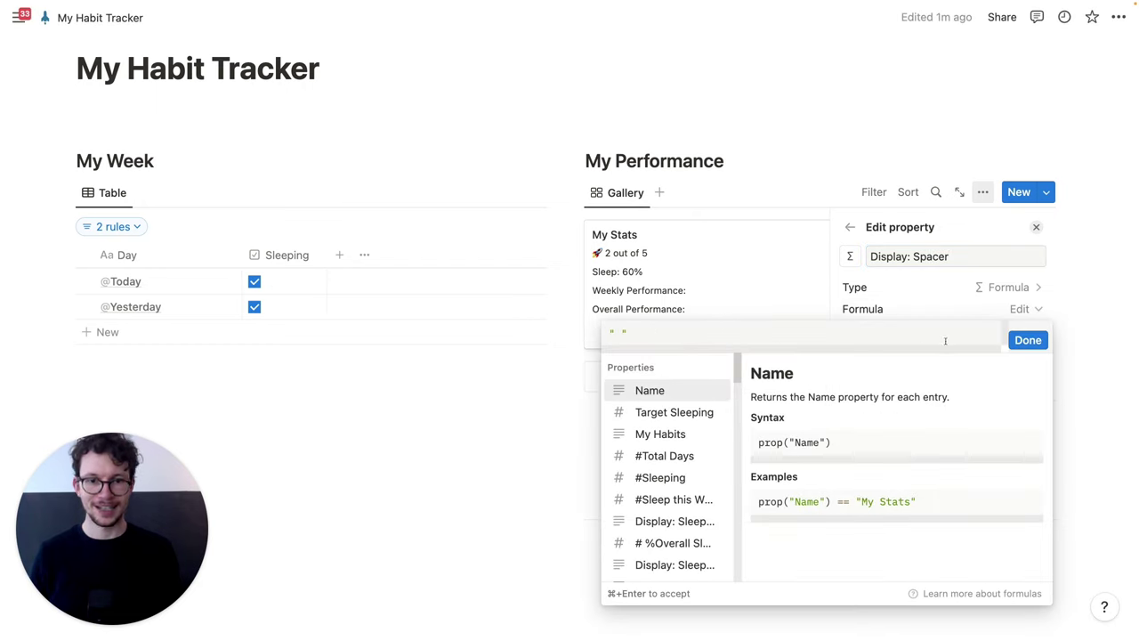
{"action": "left_click", "coordinate": [1030, 344]}
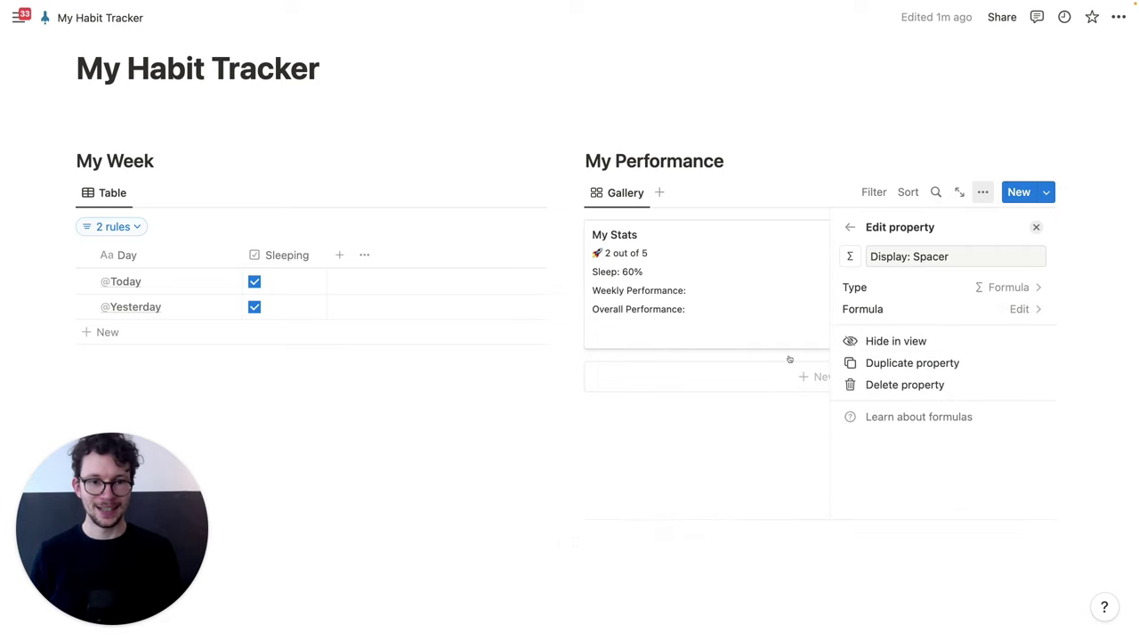
{"action": "left_click", "coordinate": [983, 192]}
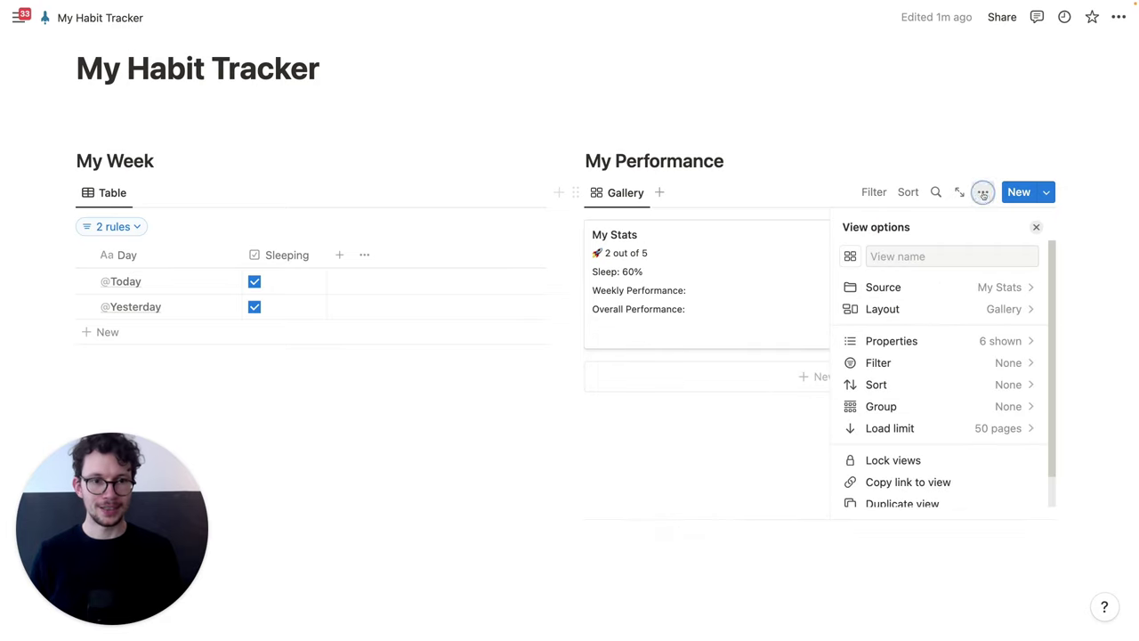
Step: Order card properties: Weekly label, Sleep this Week, Spacer, Overall label, Sleep Overall
{"action": "left_click", "coordinate": [907, 345]}
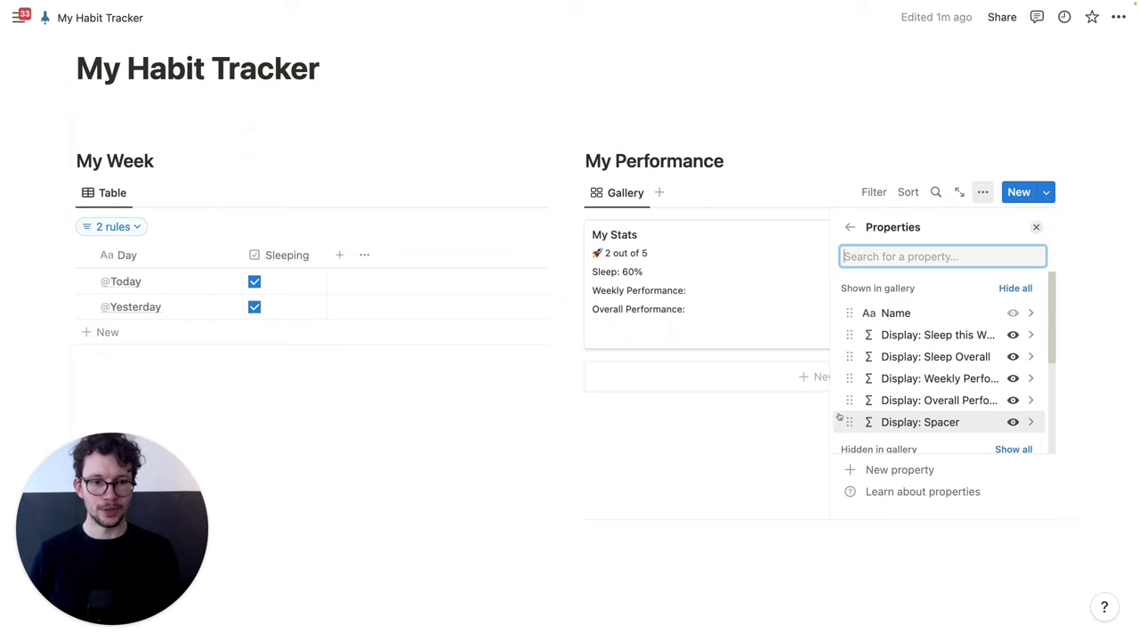
{"action": "left_click_drag", "start_coordinate": [848, 378], "coordinate": [856, 345]}
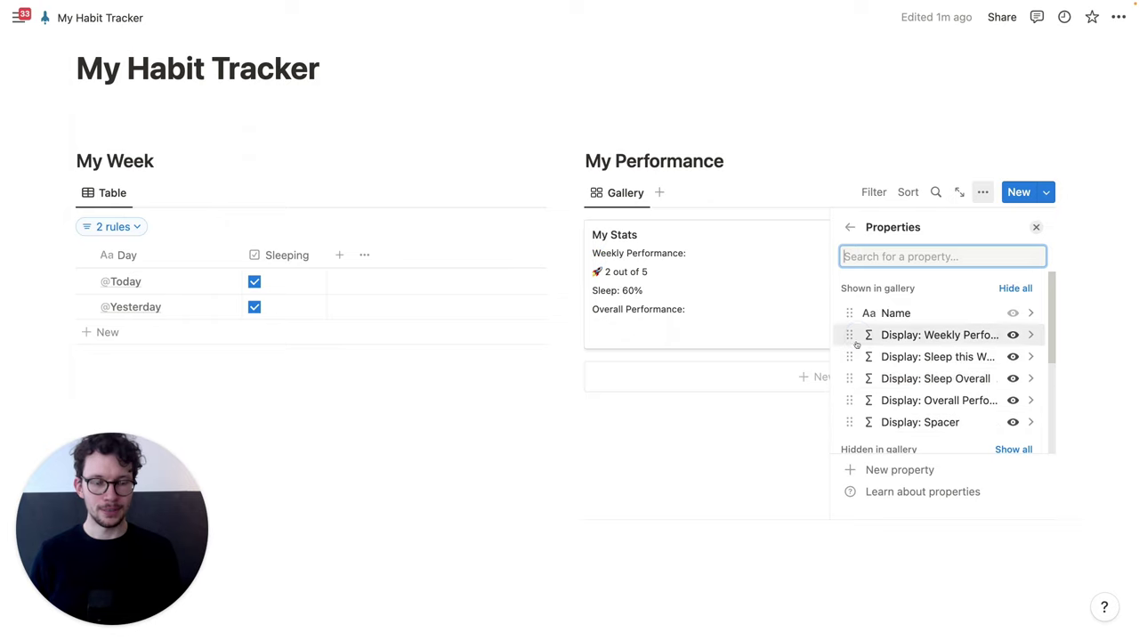
{"action": "left_click_drag", "start_coordinate": [856, 422], "coordinate": [864, 376]}
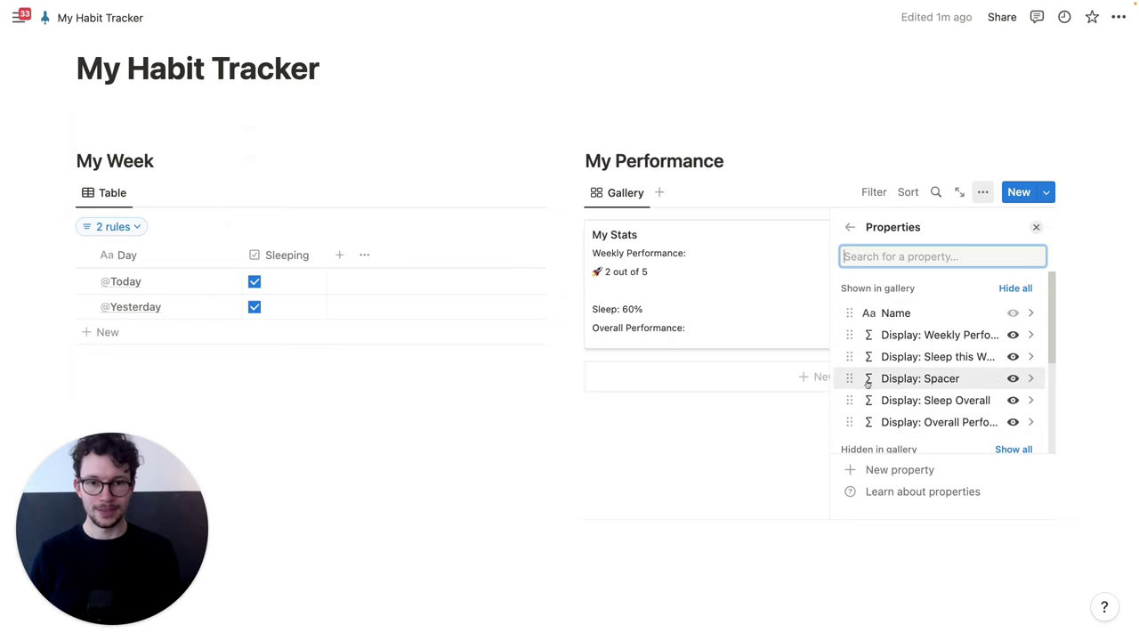
{"action": "left_click_drag", "start_coordinate": [851, 418], "coordinate": [847, 402]}
{"action": "left_click", "coordinate": [649, 460]}
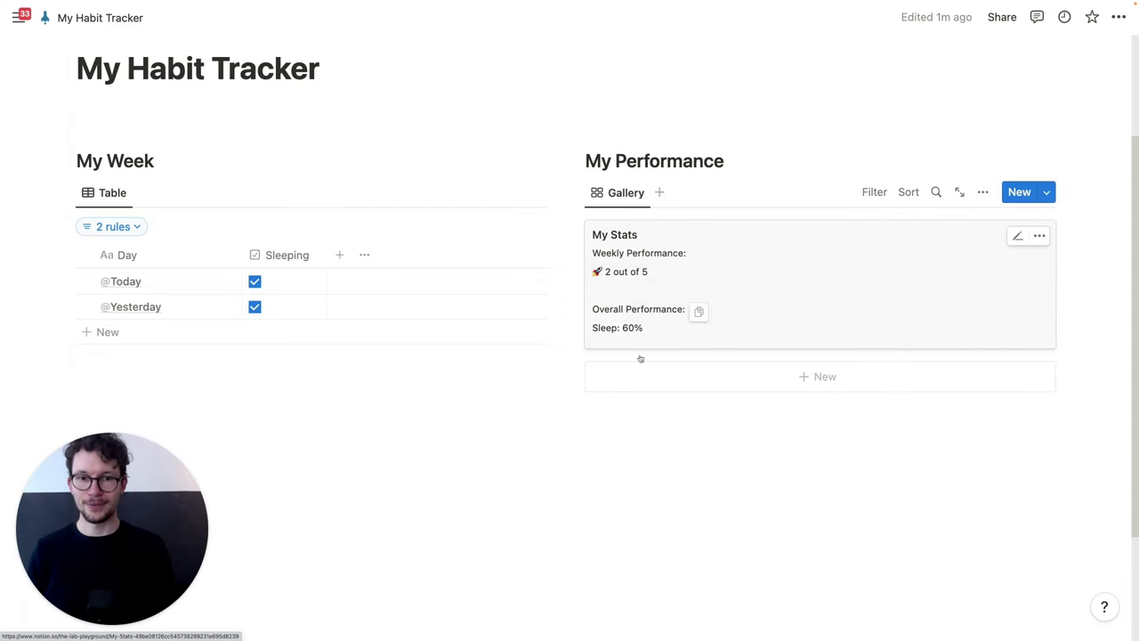
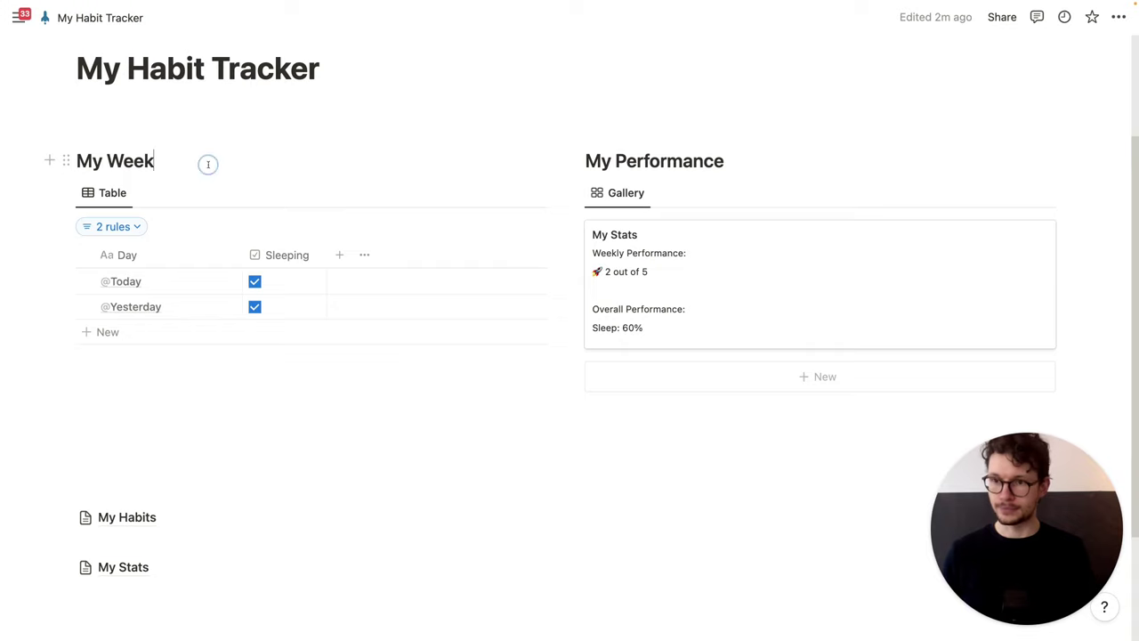
Step: Insert a button block with /button on a new line under My Week
{"action": "key", "text": "Return"}
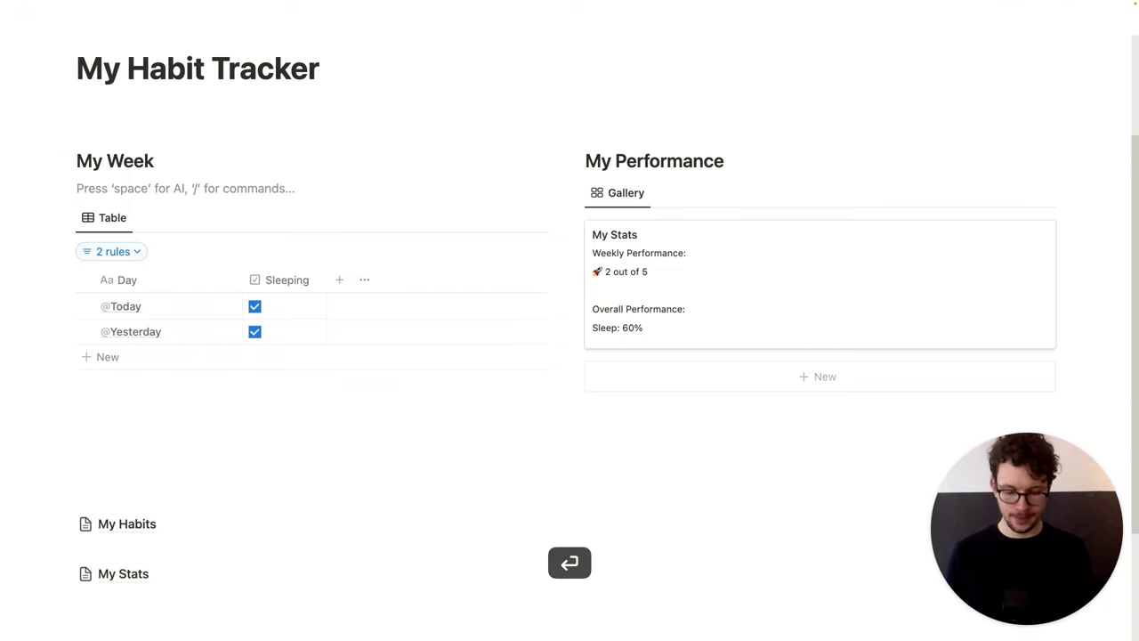
{"action": "type", "text": "/butt"}
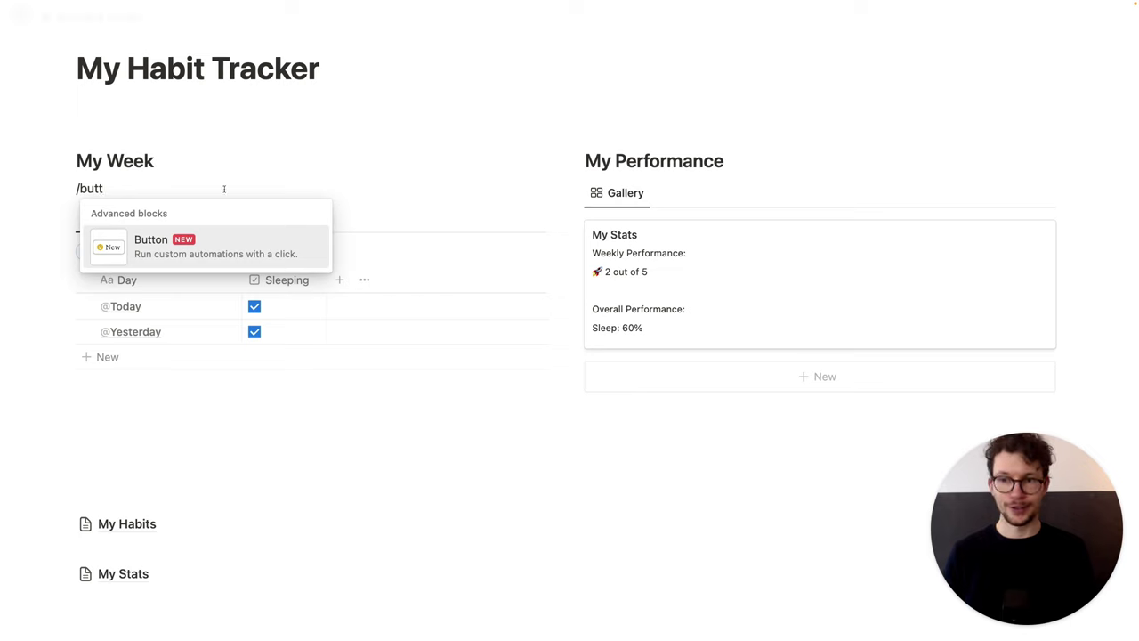
{"action": "left_click", "coordinate": [221, 244]}
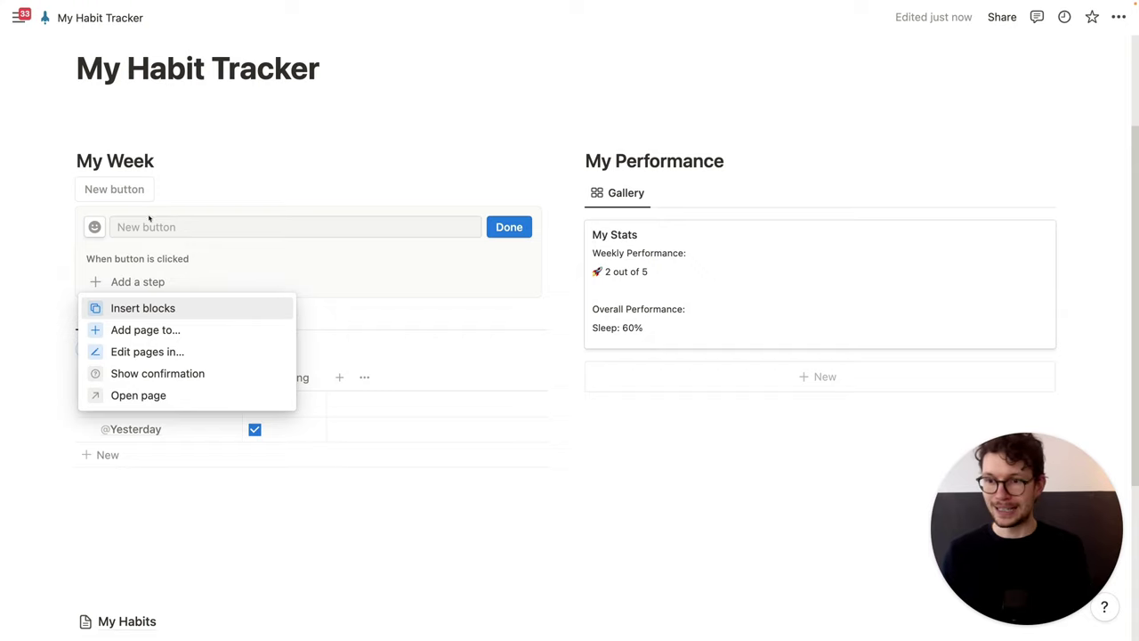
{"action": "left_click", "coordinate": [95, 227]}
Step: Give the button a moon icon and name it Sleep
{"action": "left_click", "coordinate": [95, 227]}
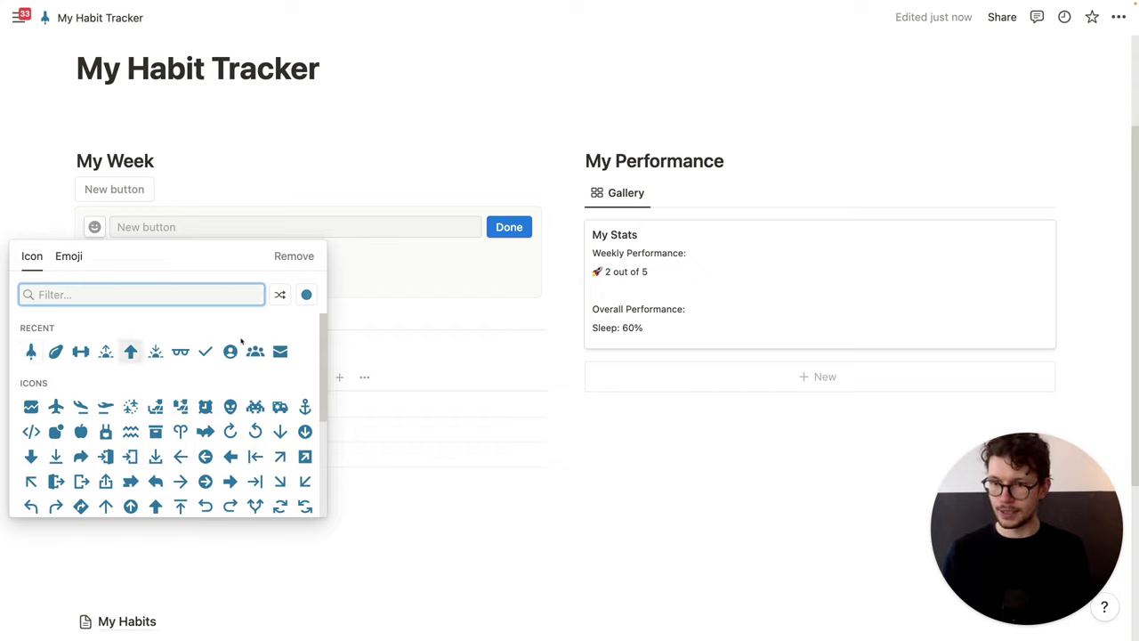
{"action": "type", "text": "moon"}
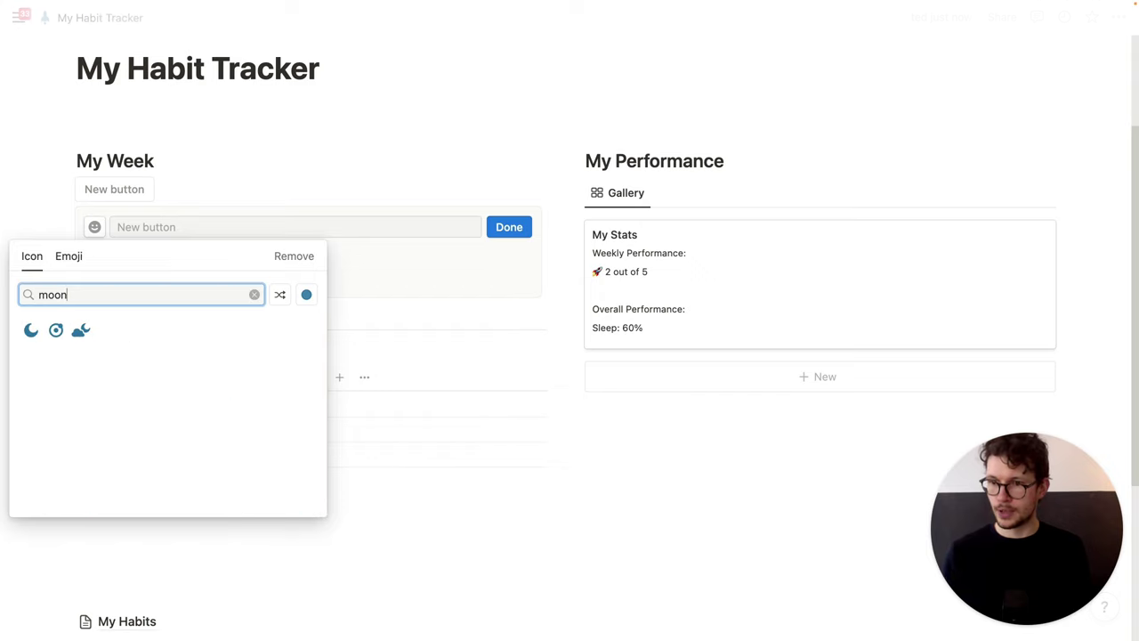
{"action": "left_click", "coordinate": [31, 329]}
{"action": "left_click", "coordinate": [185, 227]}
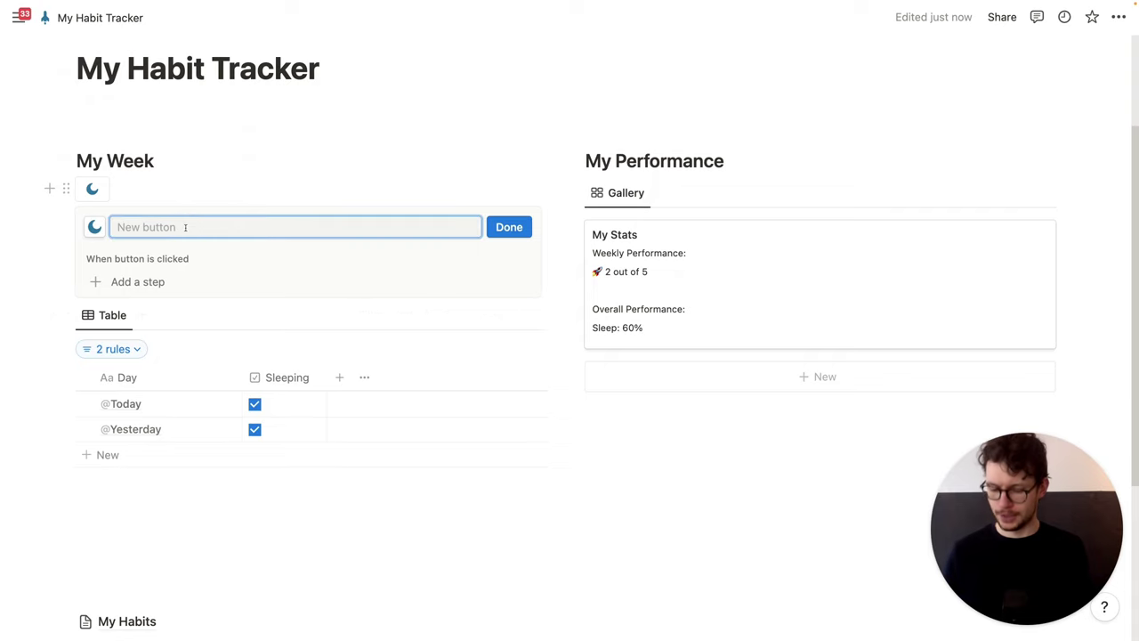
{"action": "type", "text": "Sleep"}
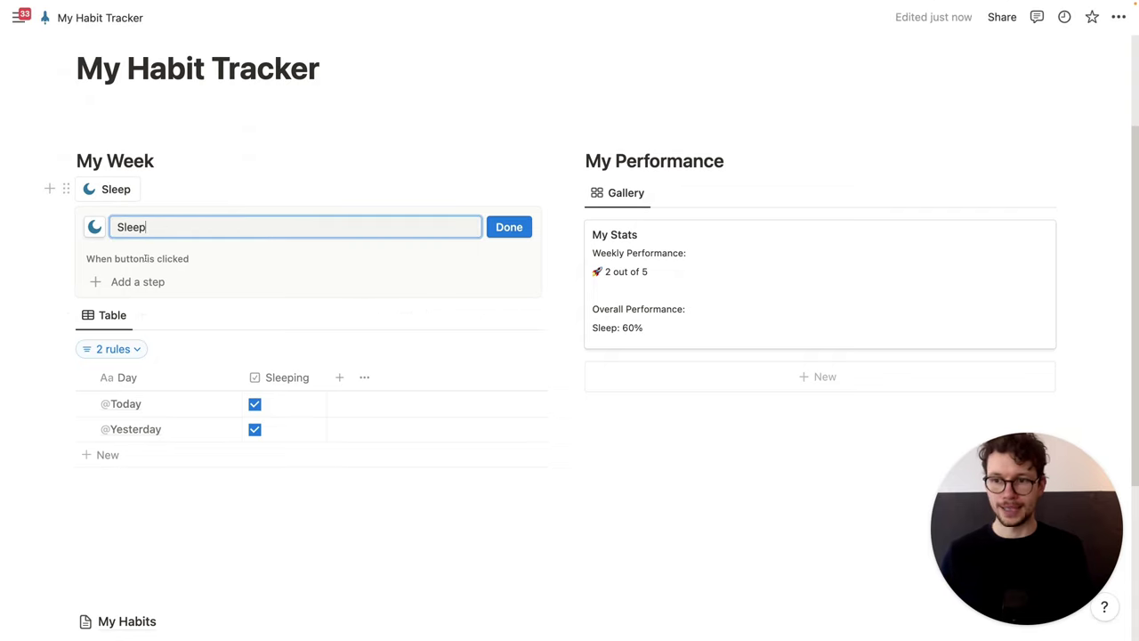
{"action": "left_click", "coordinate": [118, 283]}
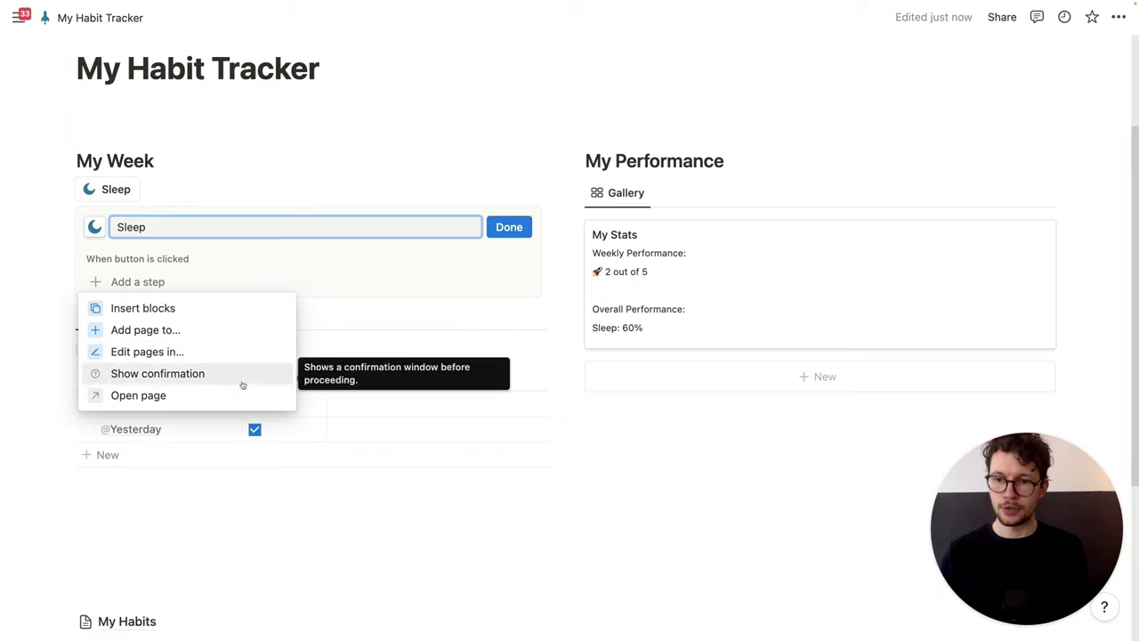
Step: Add an Edit pages step targeting My Habits pages filtered to Date is Today
{"action": "left_click", "coordinate": [147, 352]}
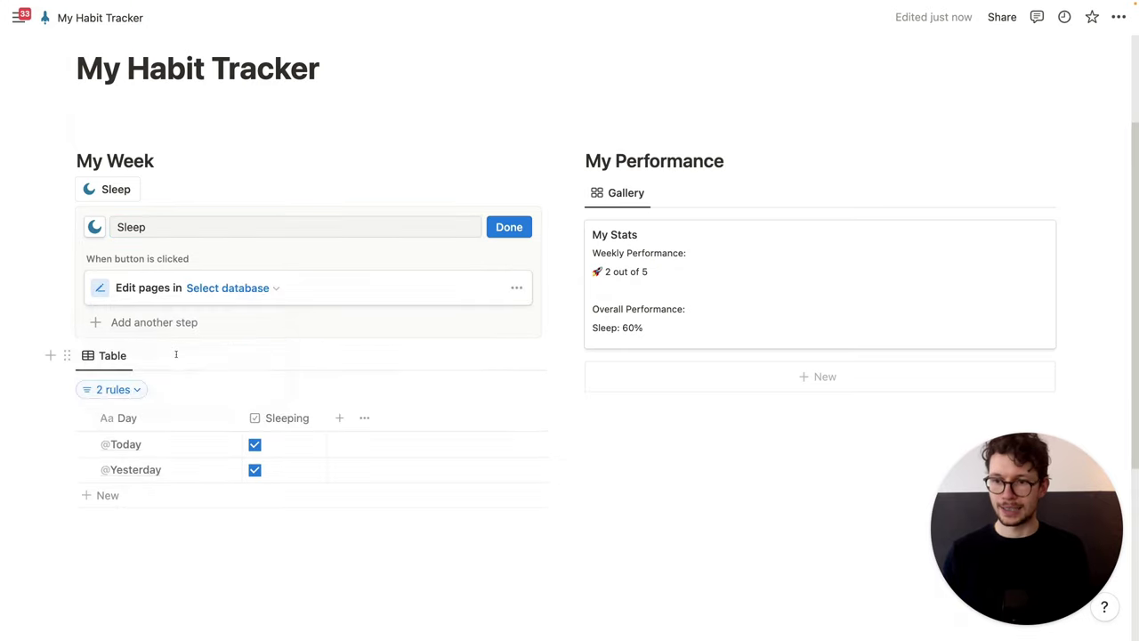
{"action": "left_click", "coordinate": [249, 288]}
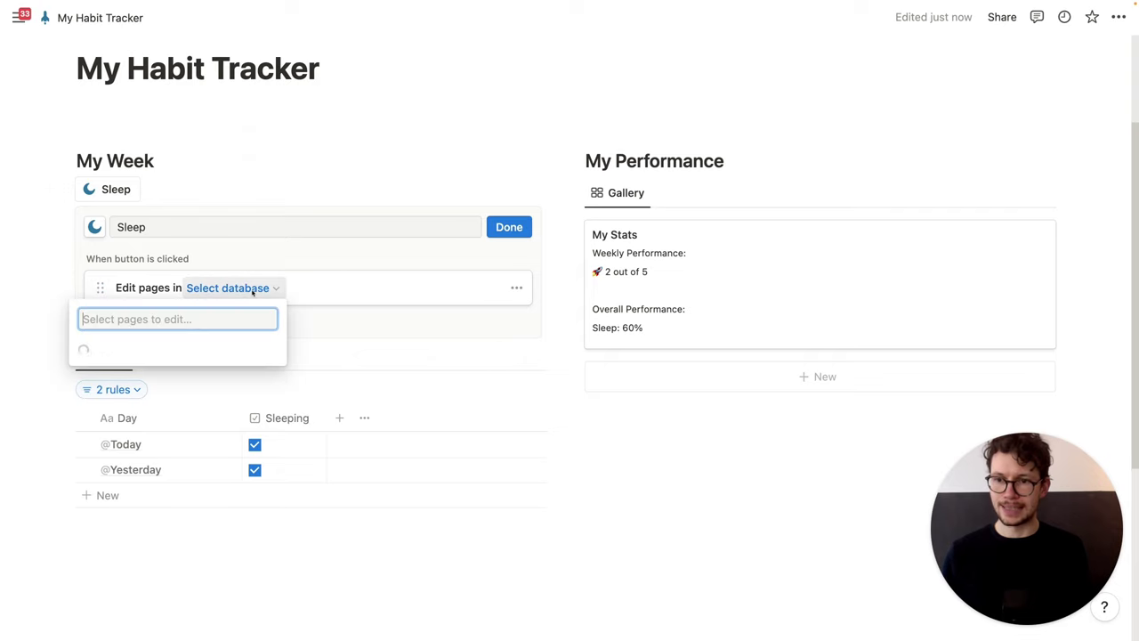
{"action": "left_click", "coordinate": [183, 412]}
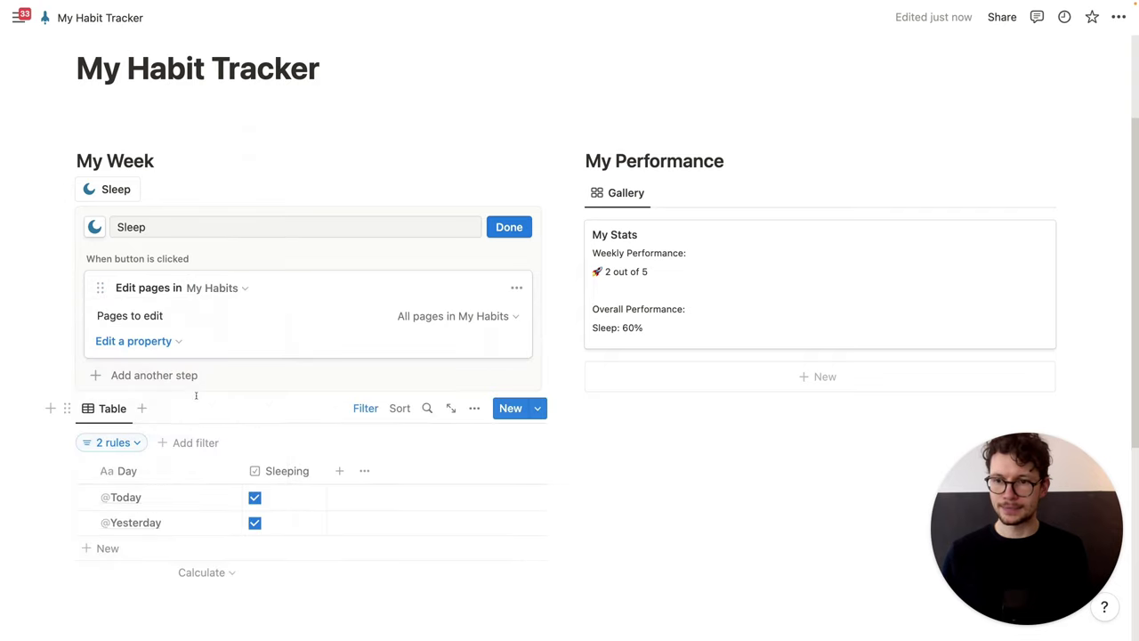
{"action": "left_click", "coordinate": [436, 315]}
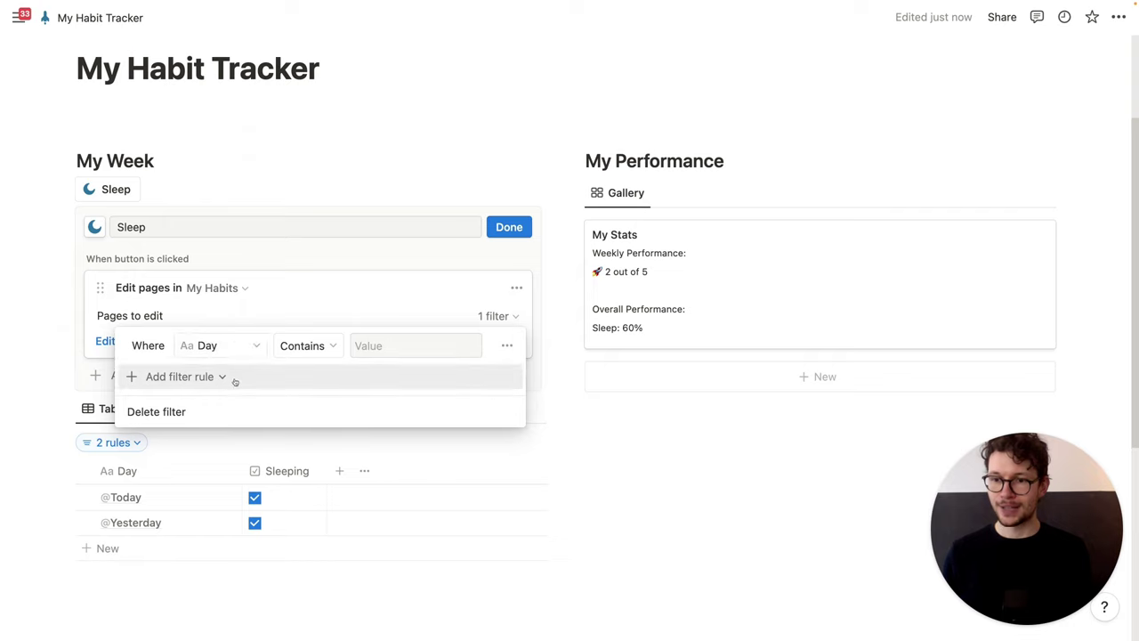
{"action": "left_click", "coordinate": [216, 345]}
{"action": "left_click", "coordinate": [153, 433]}
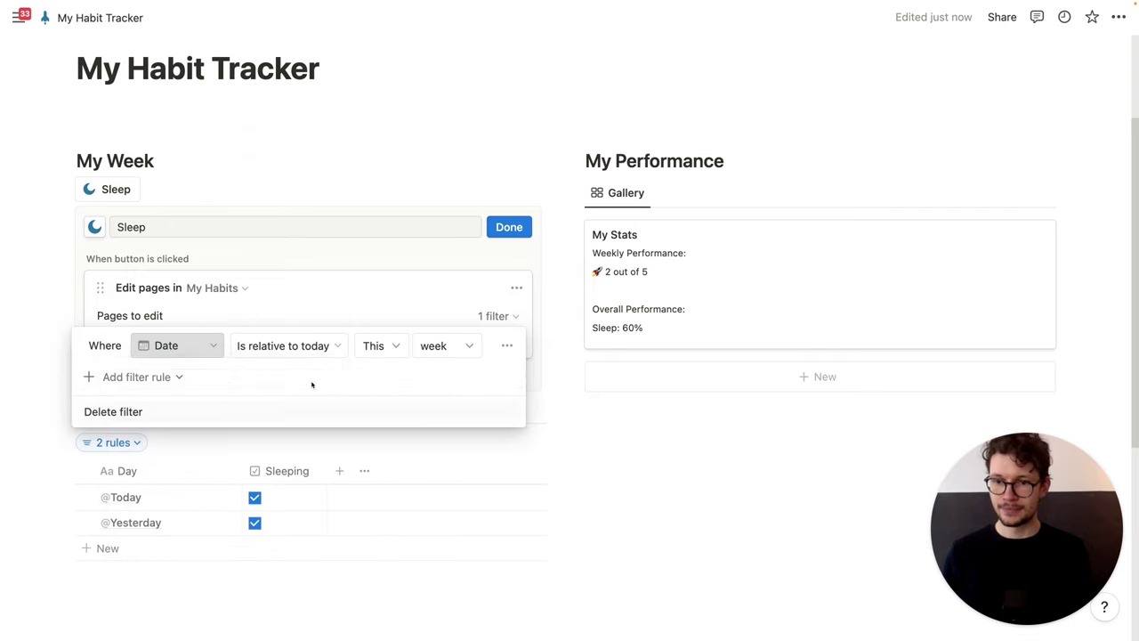
{"action": "left_click", "coordinate": [290, 346]}
{"action": "left_click", "coordinate": [267, 371]}
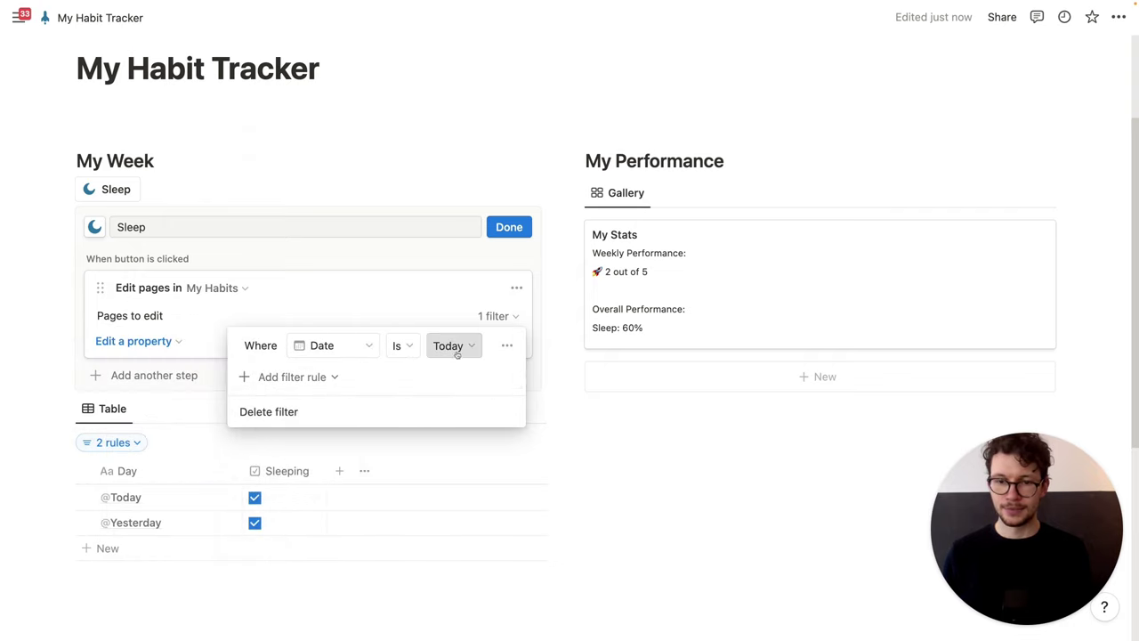
{"action": "left_click", "coordinate": [303, 298]}
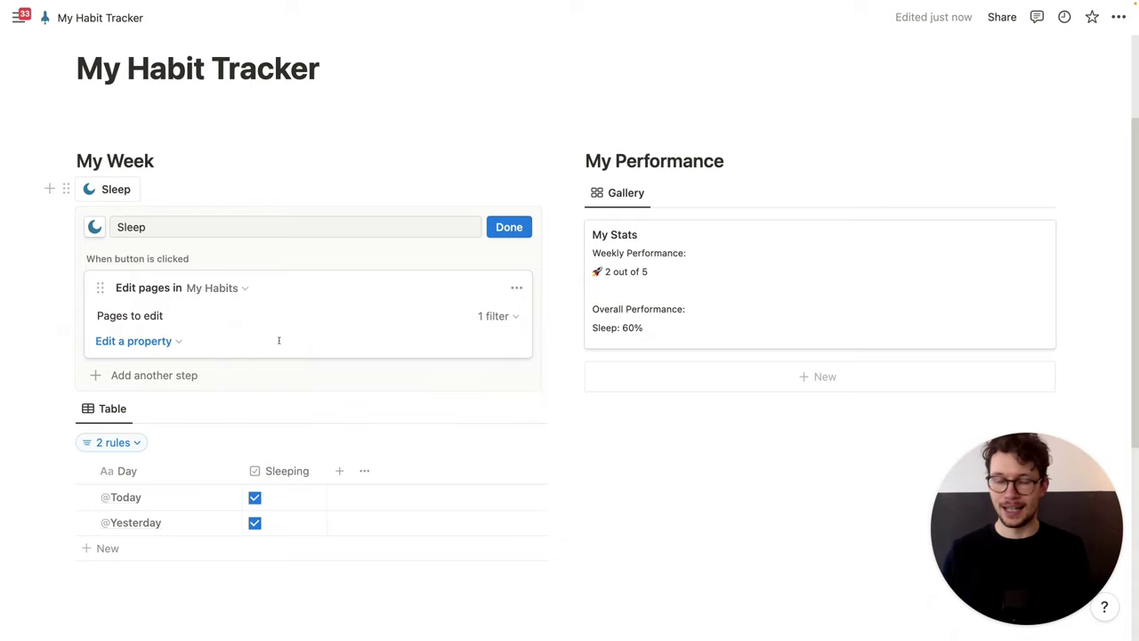
Step: Have the step set Sleeping to Checked, then finish with Done
{"action": "left_click", "coordinate": [164, 343]}
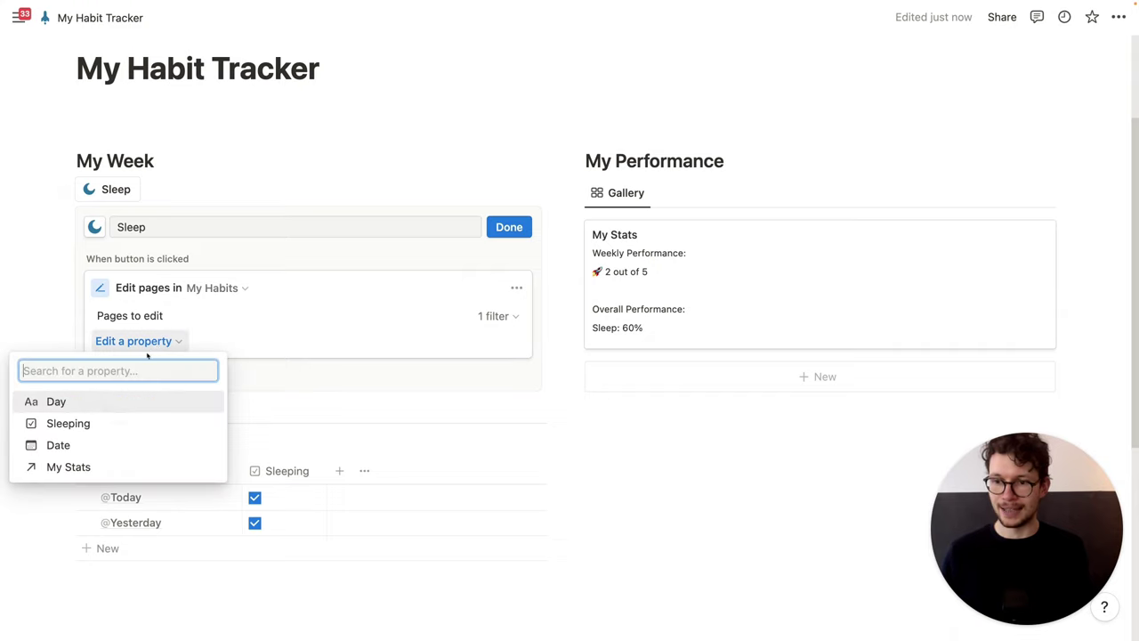
{"action": "left_click", "coordinate": [99, 423]}
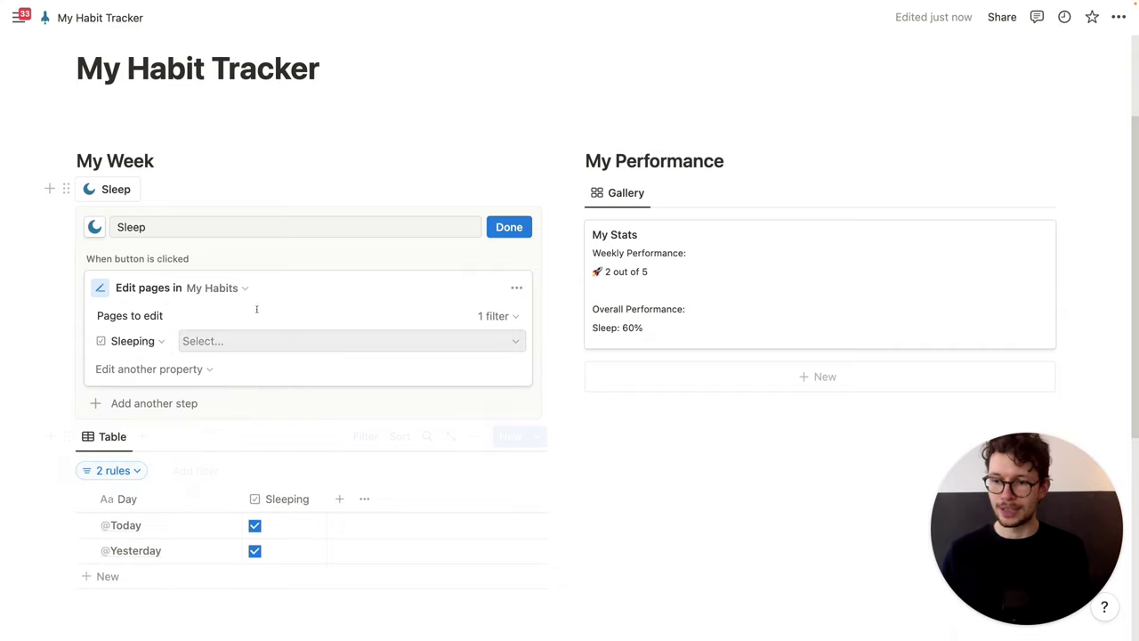
{"action": "left_click", "coordinate": [255, 344]}
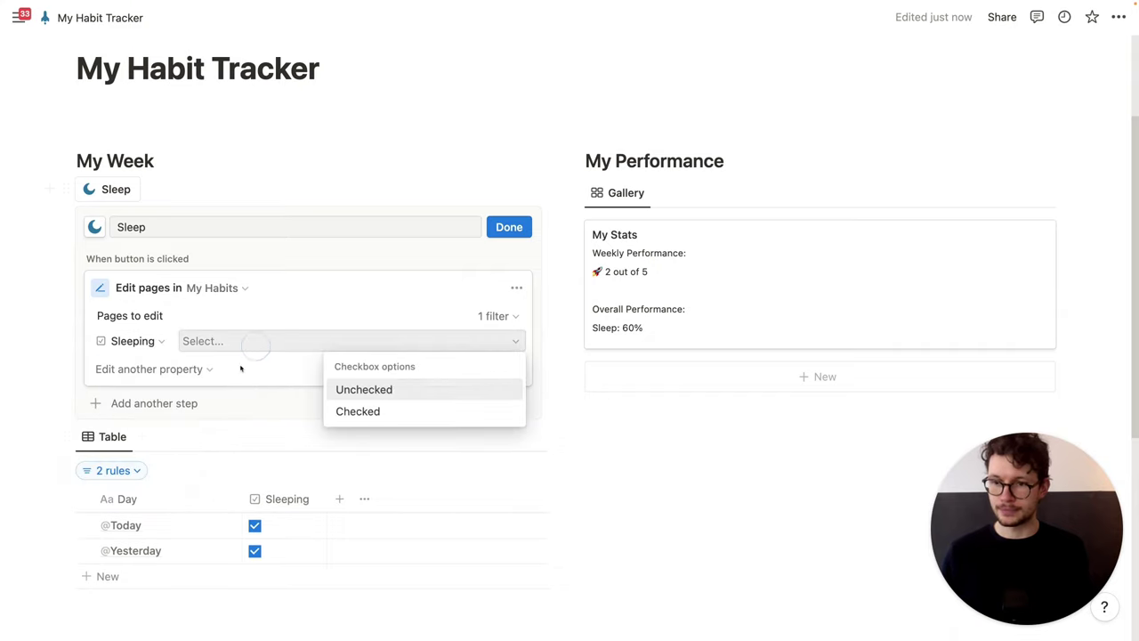
{"action": "left_click", "coordinate": [347, 411]}
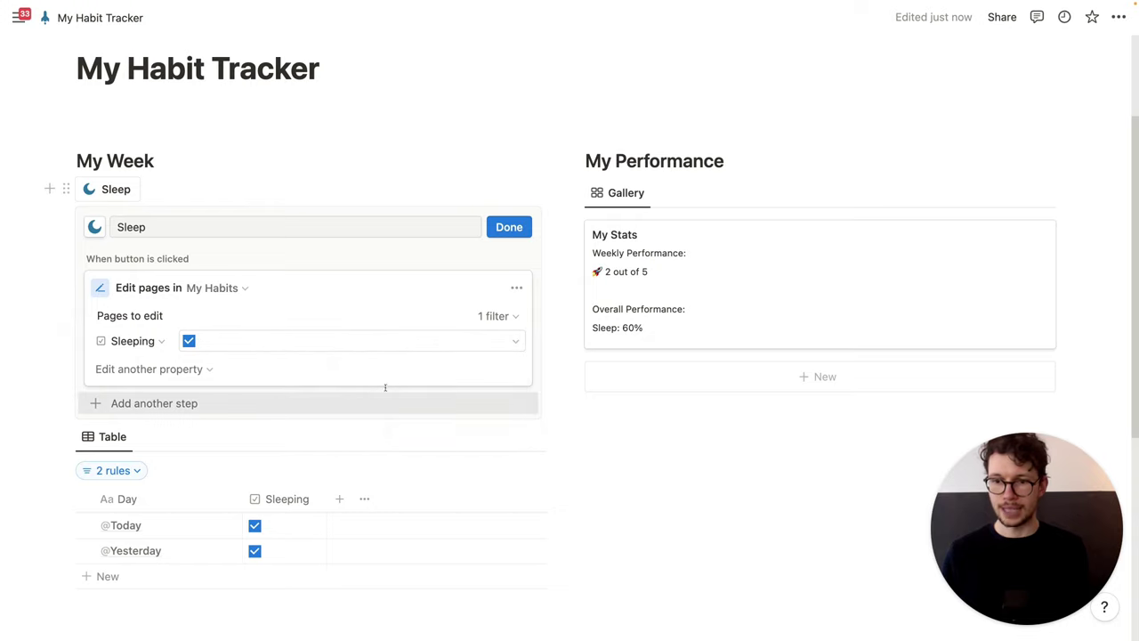
{"action": "left_click", "coordinate": [509, 228]}
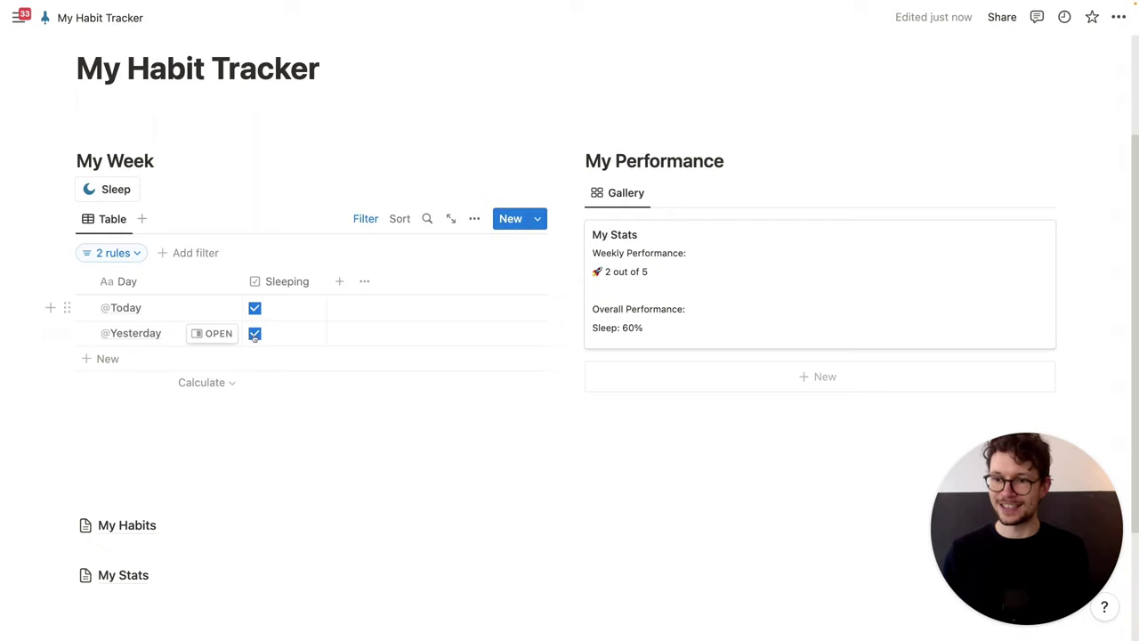
Step: Untick yesterday's and today's Sleeping, then re-tick today's via the Sleep button (1 out of 5)
{"action": "left_click", "coordinate": [254, 307]}
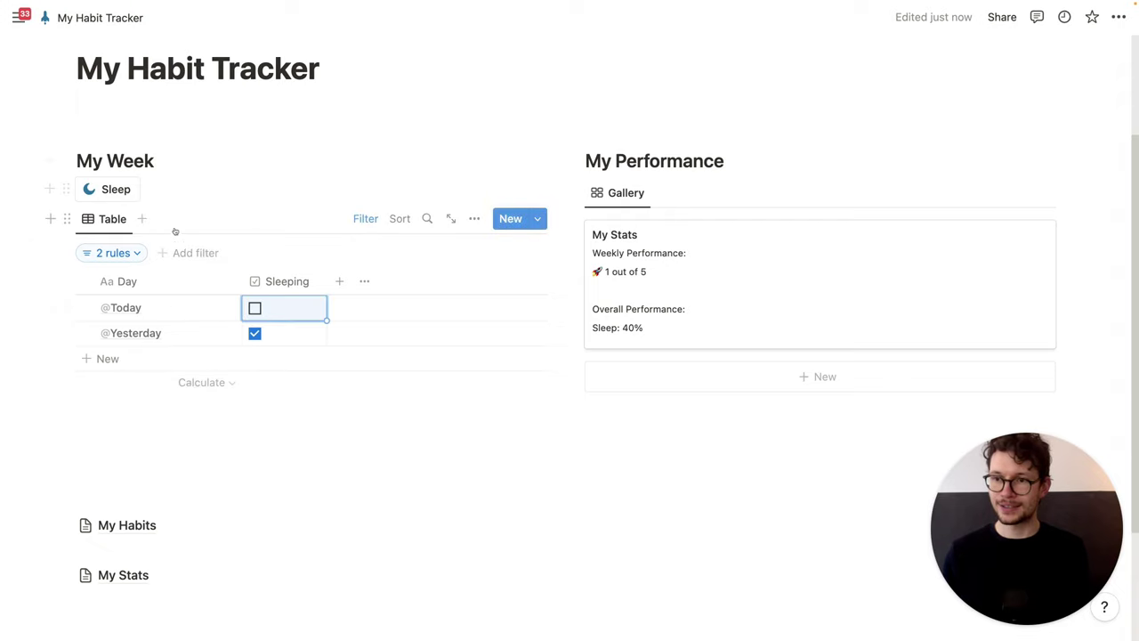
{"action": "left_click", "coordinate": [112, 189]}
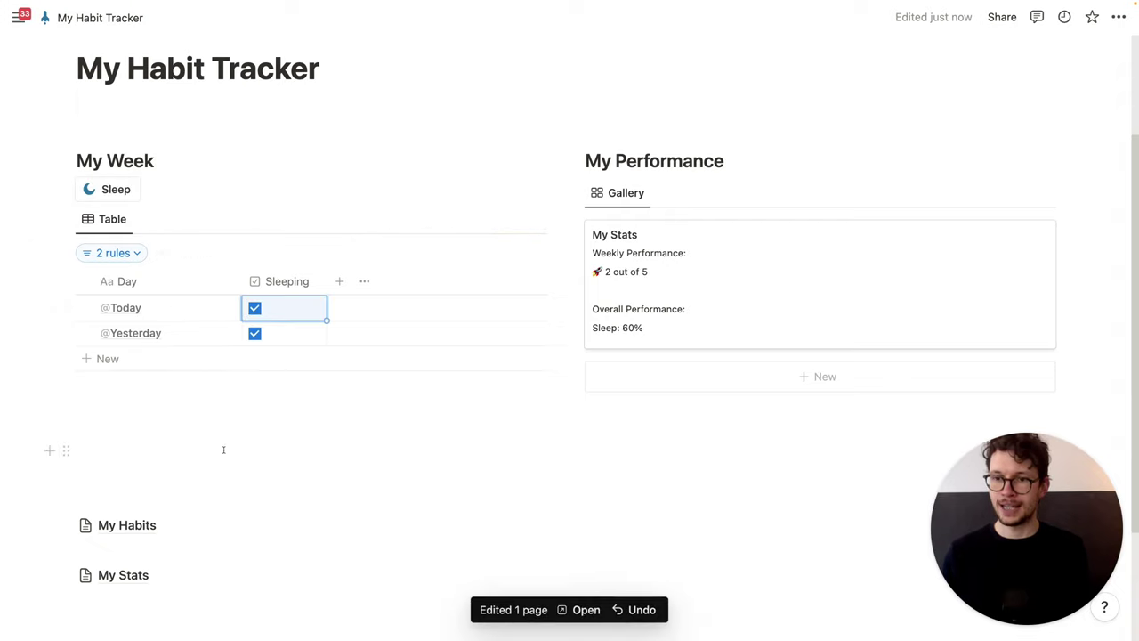
{"action": "left_click", "coordinate": [255, 333]}
{"action": "left_click", "coordinate": [256, 309]}
{"action": "left_click", "coordinate": [112, 188]}
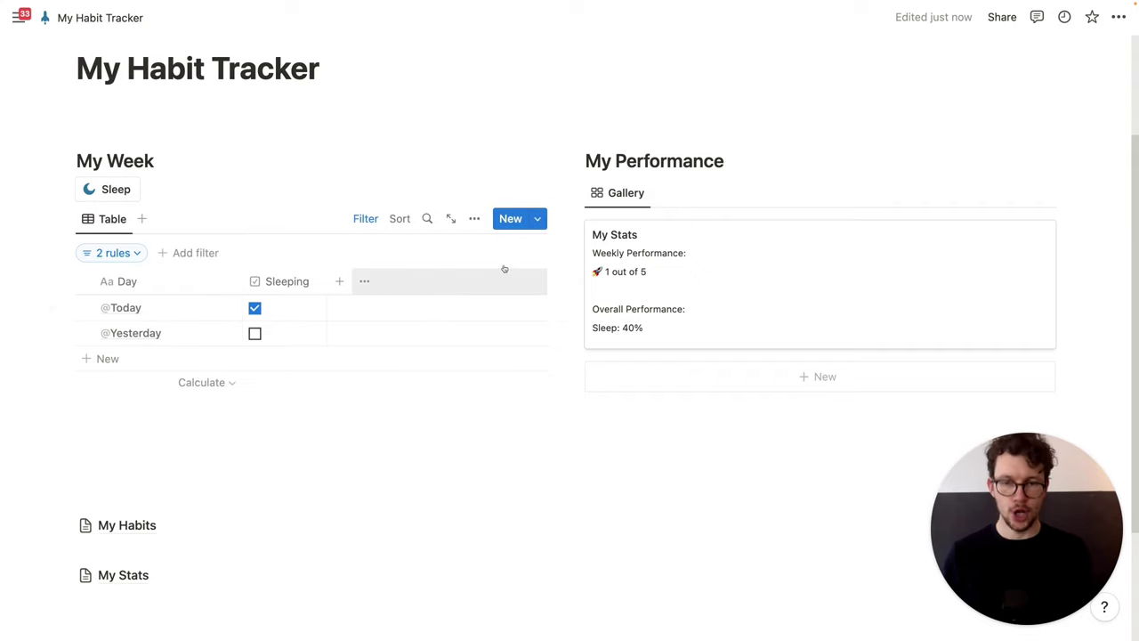
{"action": "left_click", "coordinate": [538, 223]}
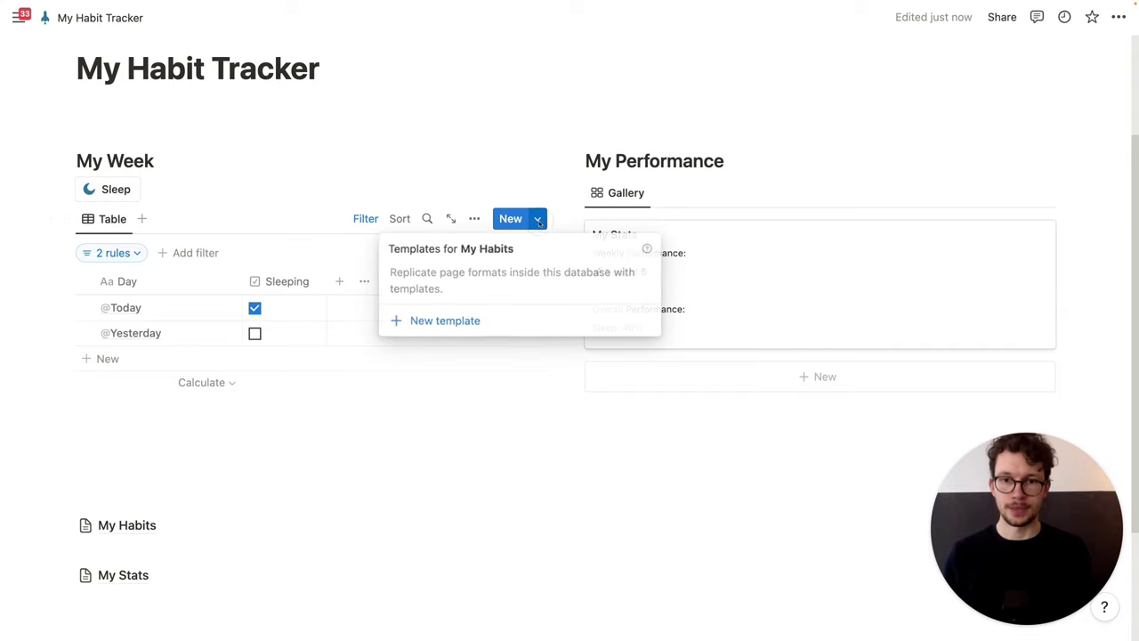
{"action": "left_click", "coordinate": [450, 324]}
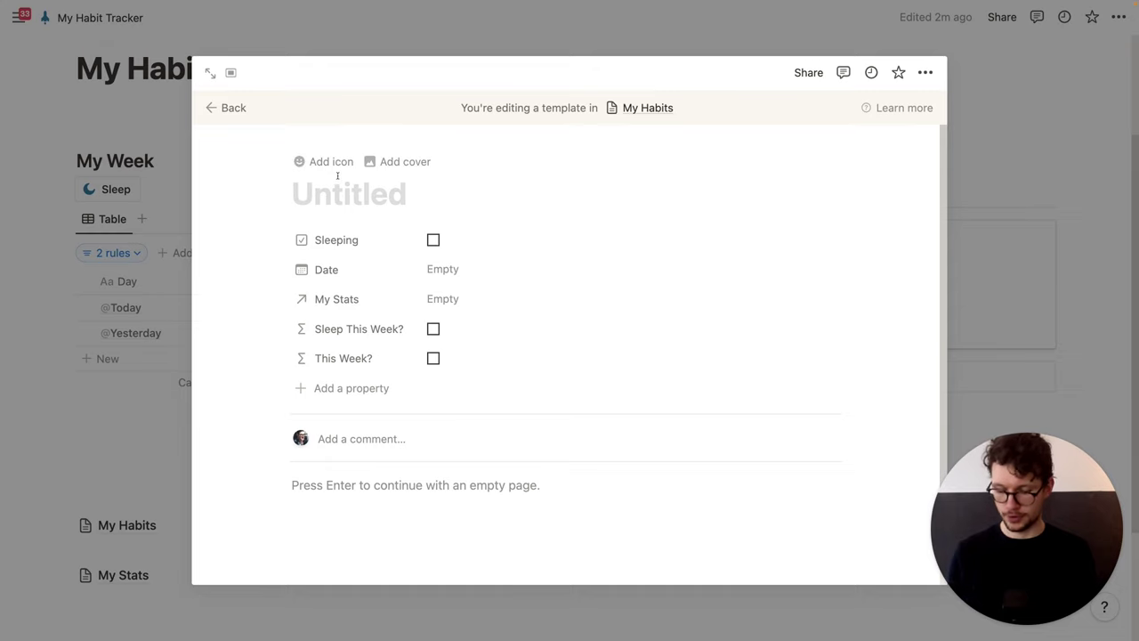
{"action": "type", "text": "@"}
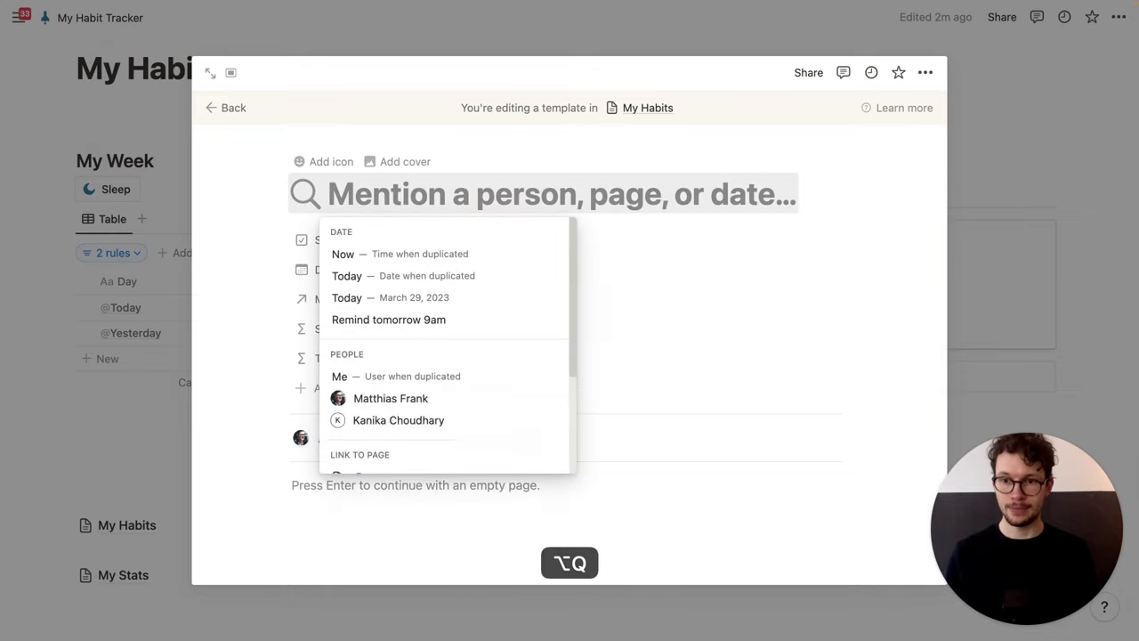
{"action": "type", "text": "toda"}
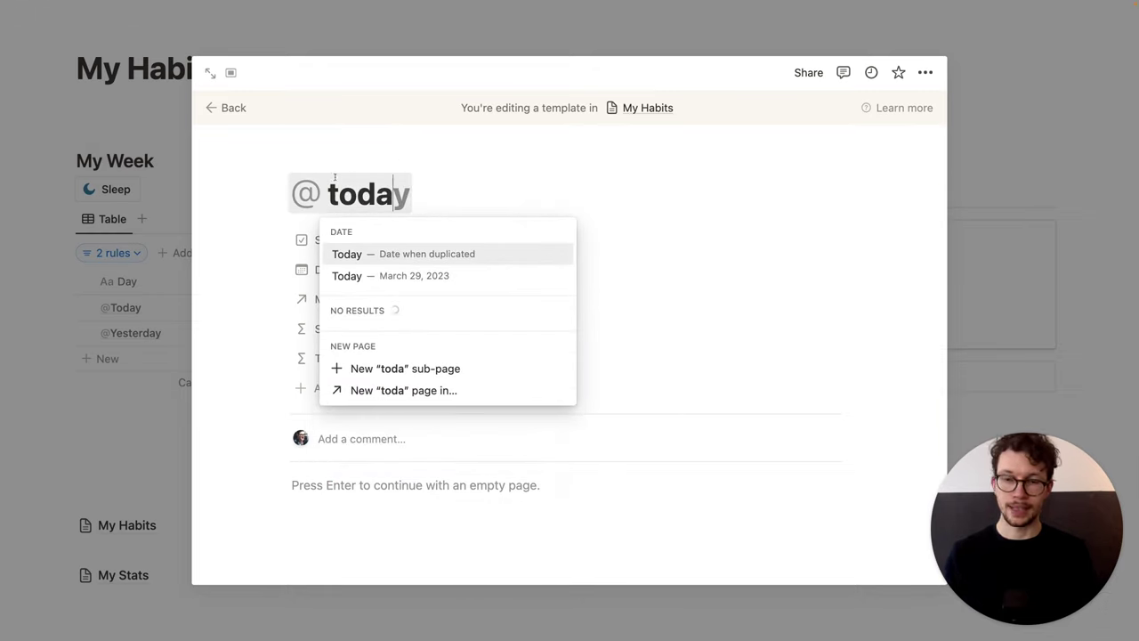
{"action": "left_click", "coordinate": [390, 255]}
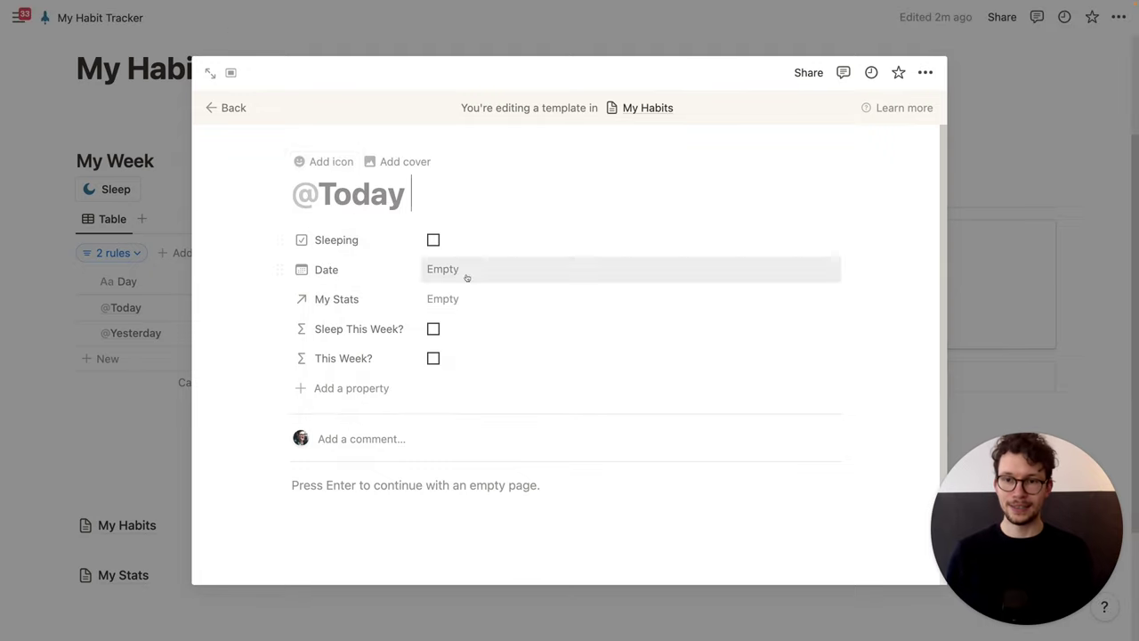
{"action": "left_click", "coordinate": [320, 160]}
{"action": "left_click", "coordinate": [322, 229]}
{"action": "key", "text": "Escape"}
{"action": "left_click", "coordinate": [322, 230]}
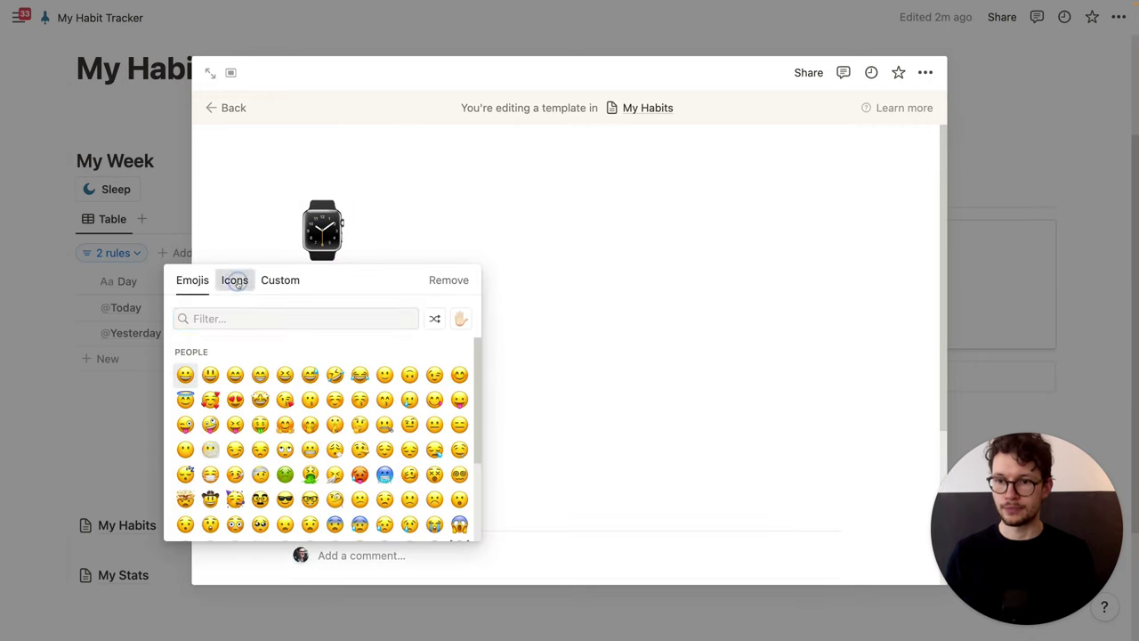
{"action": "left_click", "coordinate": [233, 279]}
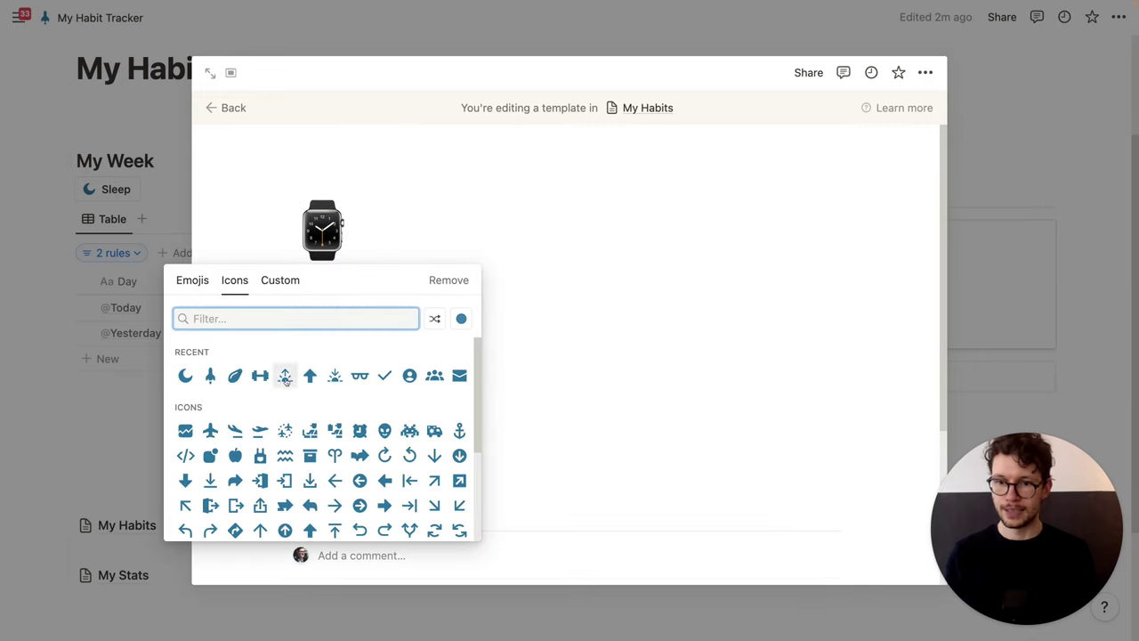
{"action": "left_click", "coordinate": [285, 375]}
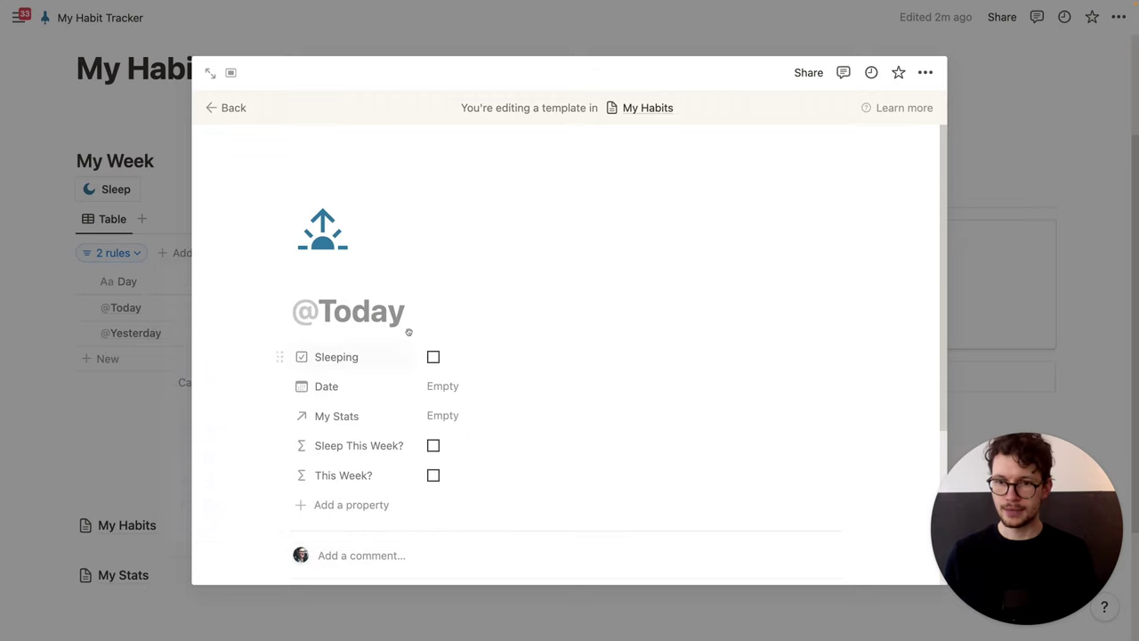
Step: Change the template's Date property type to text
{"action": "scroll", "coordinate": [540, 390], "scroll_direction": "down", "scroll_amount": 1}
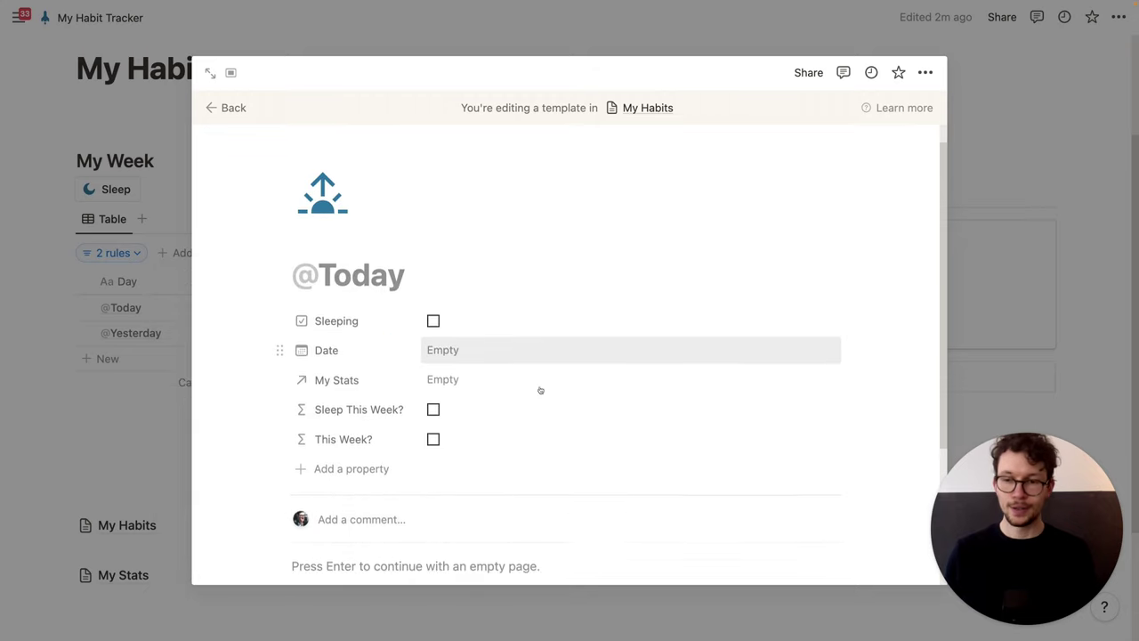
{"action": "scroll", "coordinate": [540, 389], "scroll_direction": "down", "scroll_amount": 1}
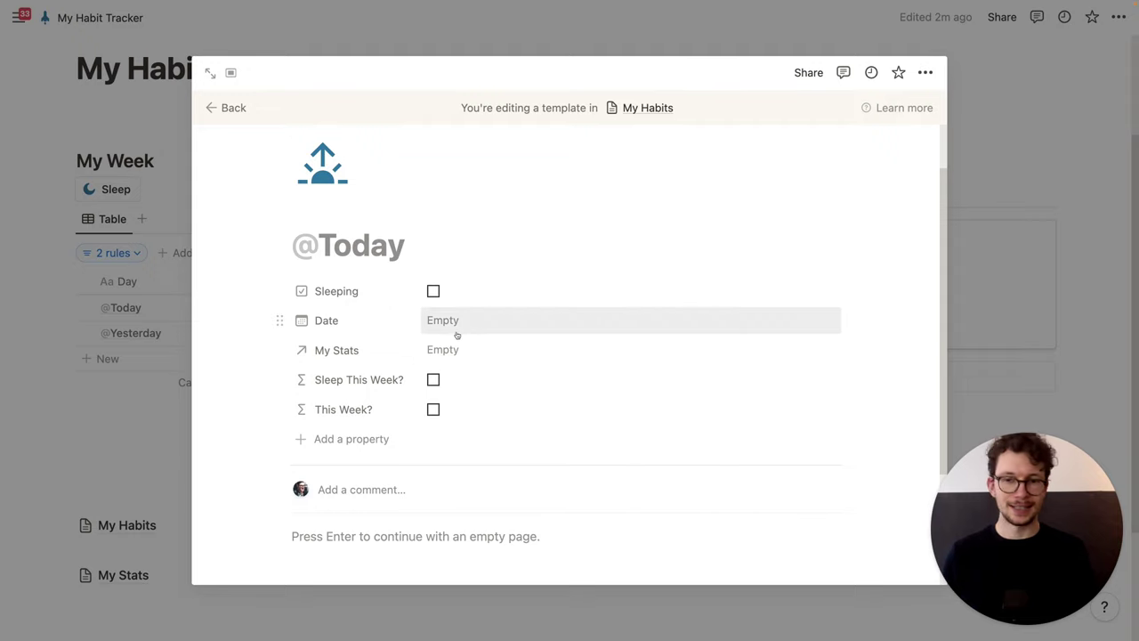
{"action": "scroll", "coordinate": [504, 326], "scroll_direction": "down", "scroll_amount": 2}
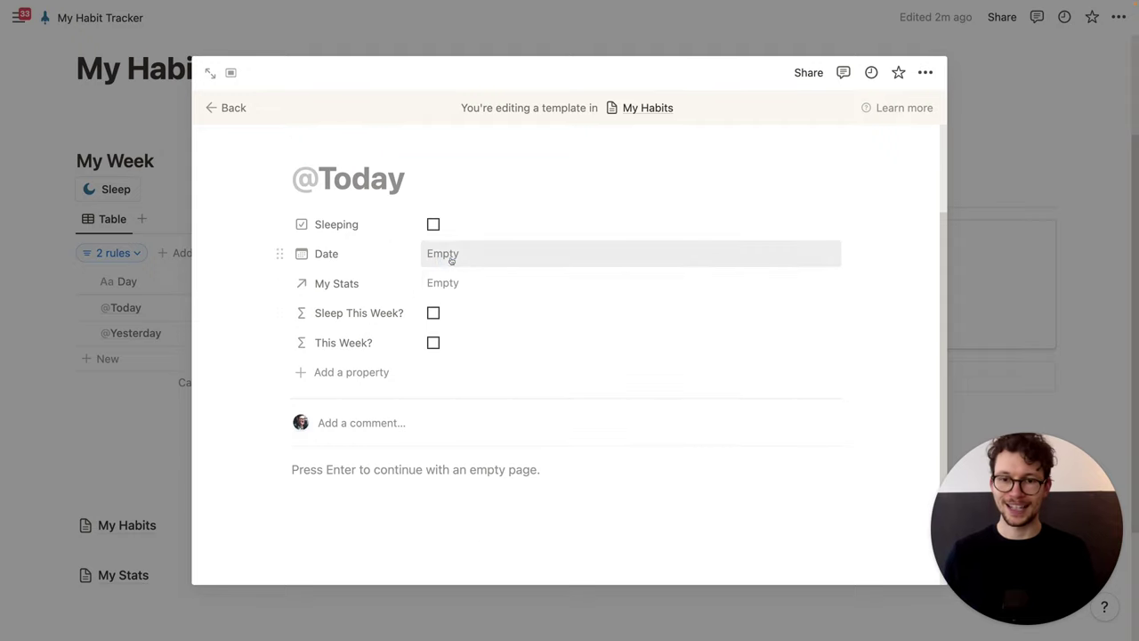
{"action": "left_click", "coordinate": [436, 255]}
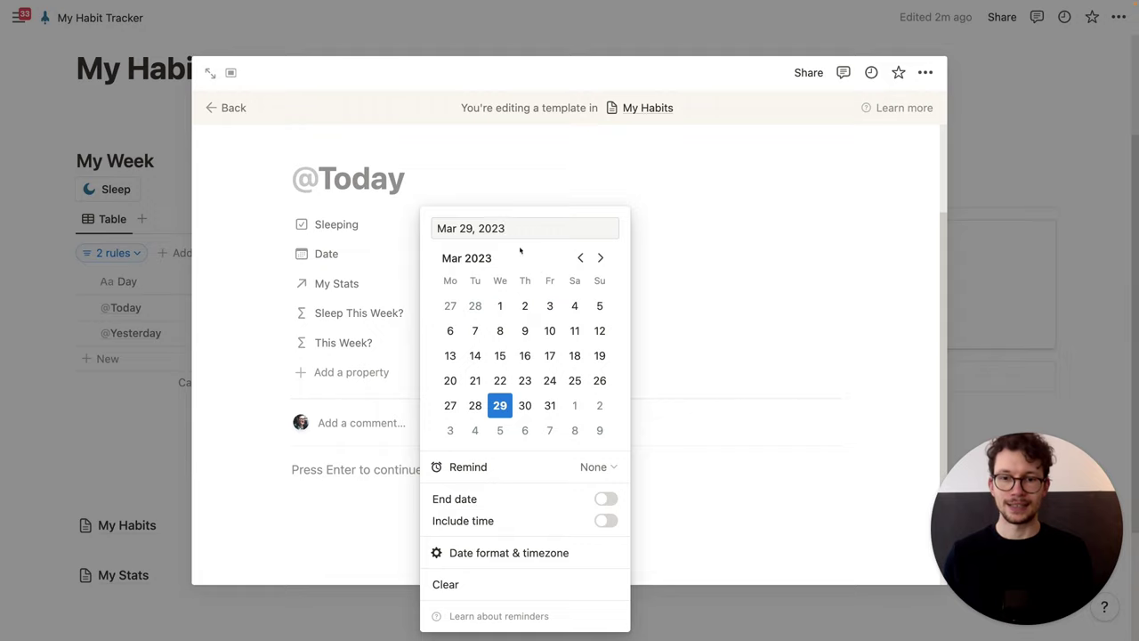
{"action": "left_click", "coordinate": [709, 264]}
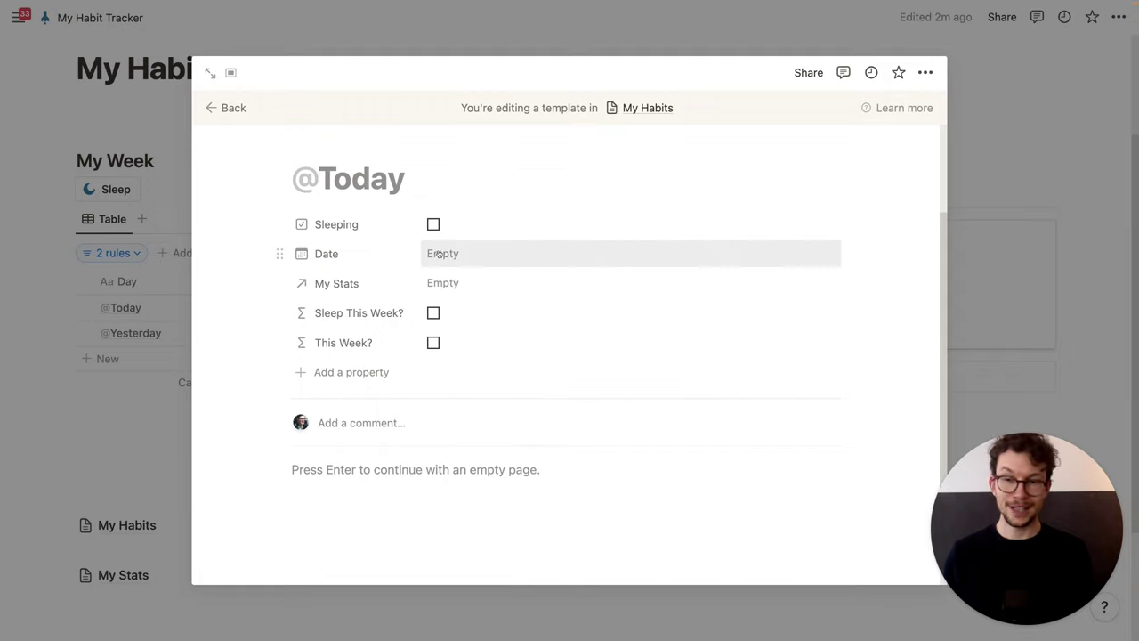
{"action": "left_click", "coordinate": [280, 255]}
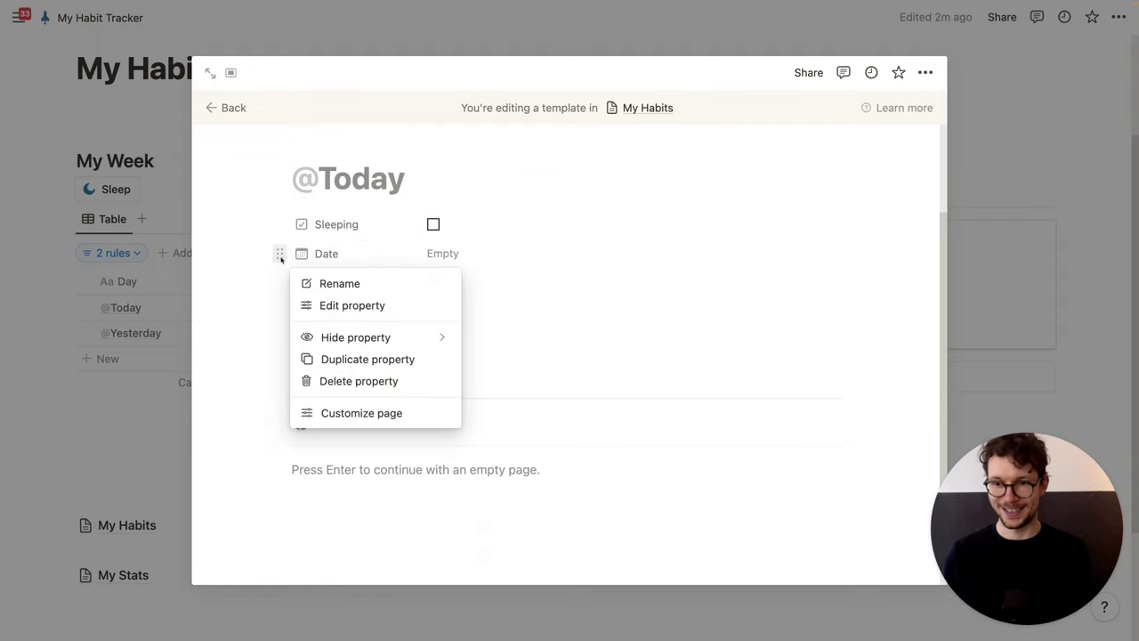
{"action": "left_click", "coordinate": [373, 307]}
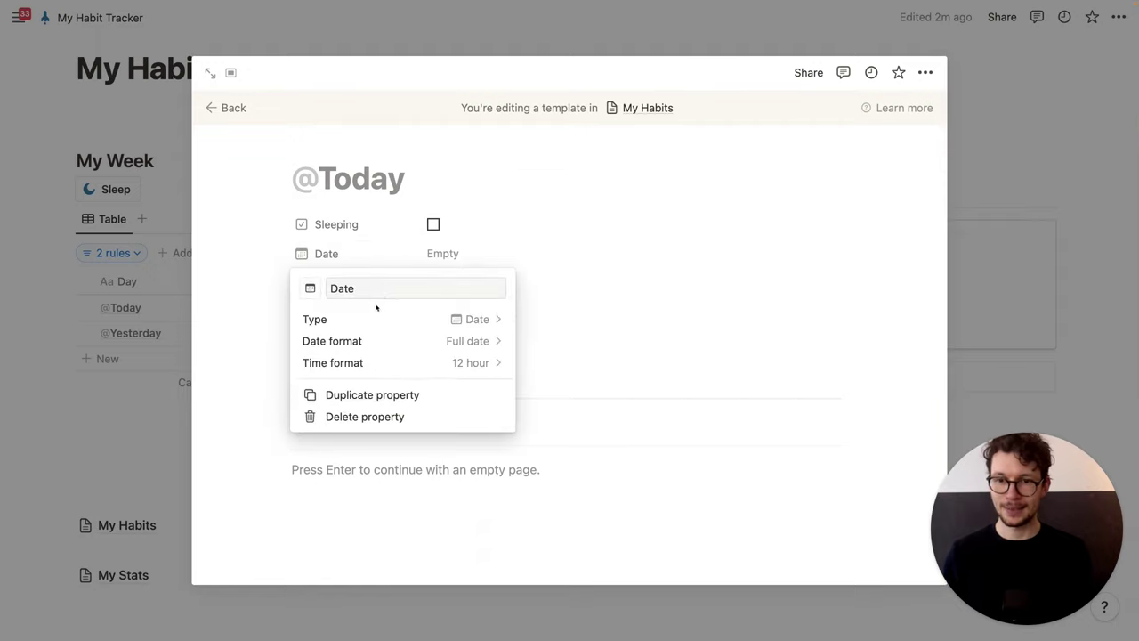
{"action": "left_click", "coordinate": [408, 322]}
{"action": "left_click", "coordinate": [374, 345]}
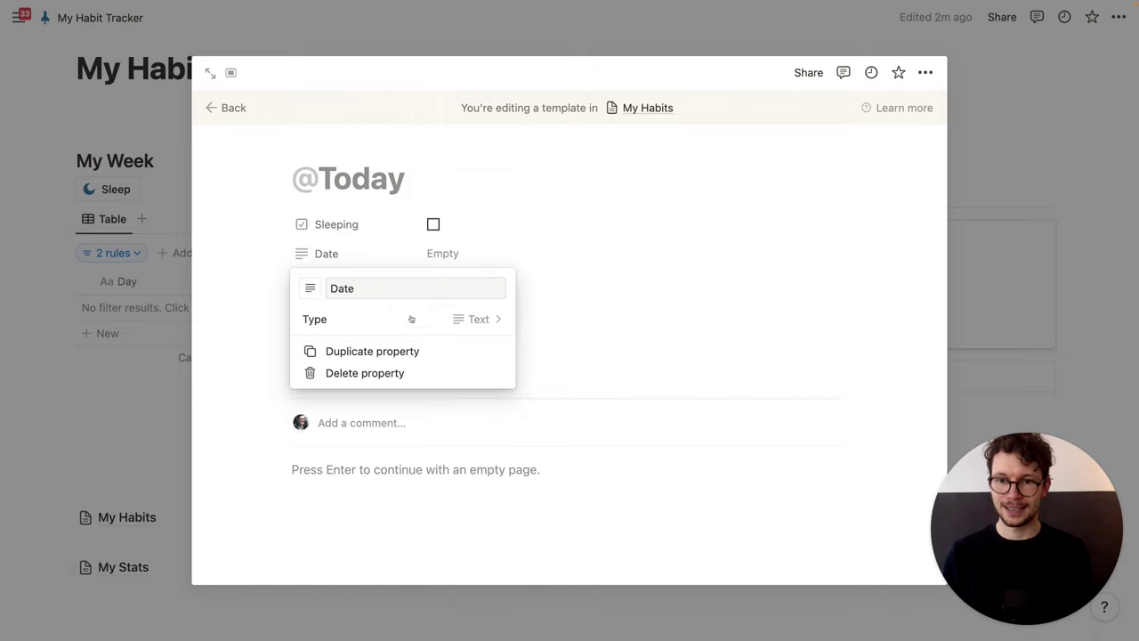
Step: Fill the Date value with a Today mention that updates when duplicated
{"action": "left_click", "coordinate": [434, 253]}
{"action": "left_click", "coordinate": [433, 254]}
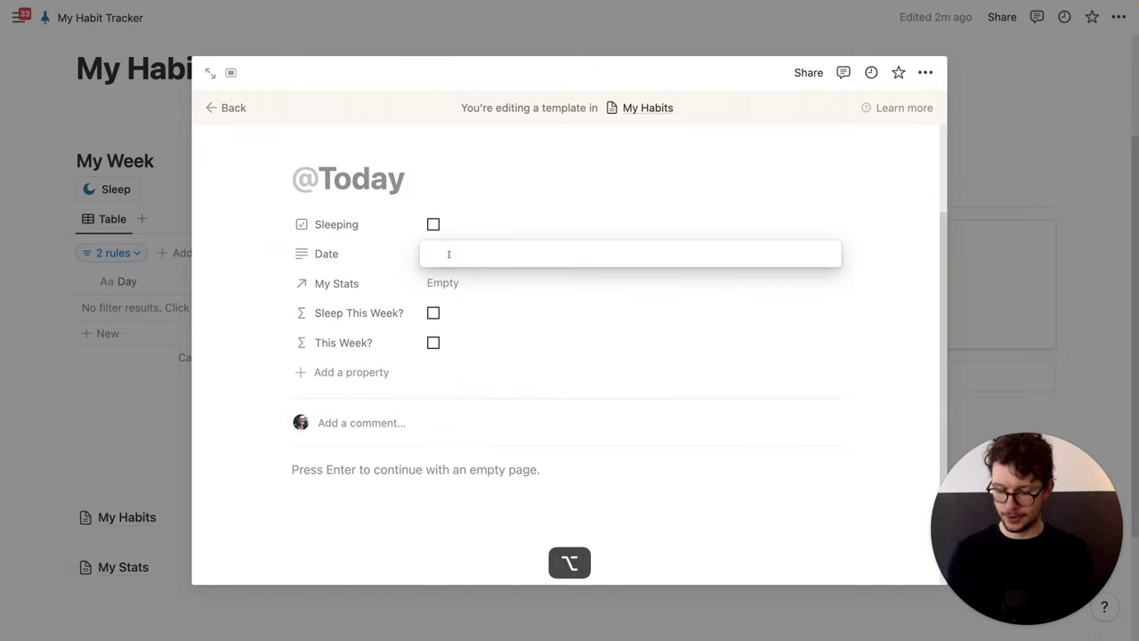
{"action": "type", "text": "@t"}
{"action": "key", "text": "BackSpace"}
{"action": "type", "text": "tod"}
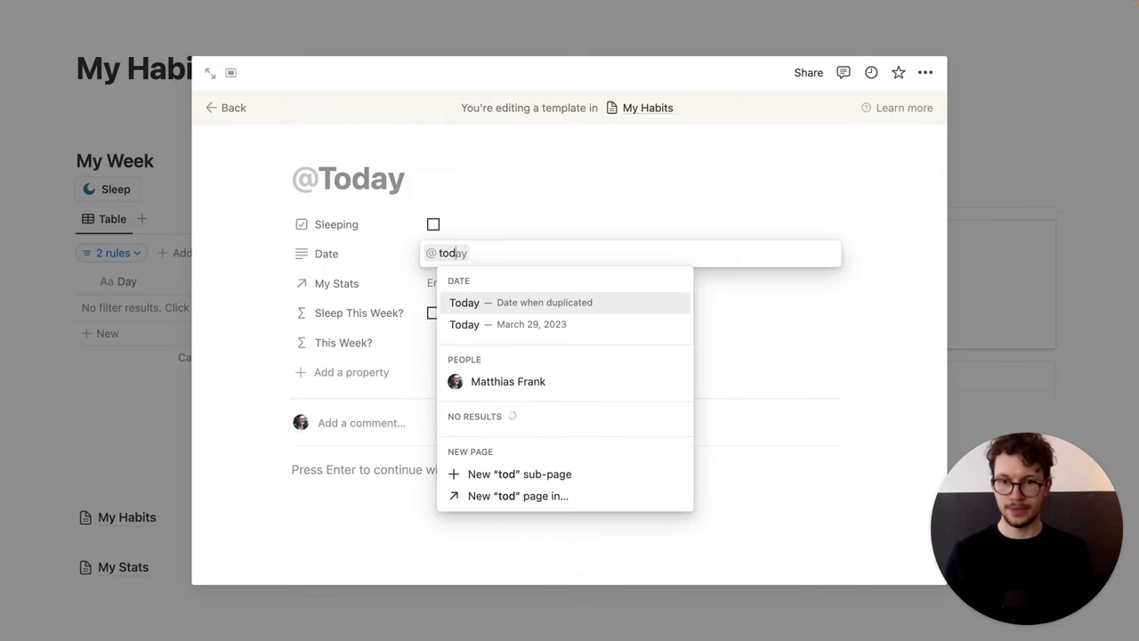
{"action": "left_click", "coordinate": [498, 303]}
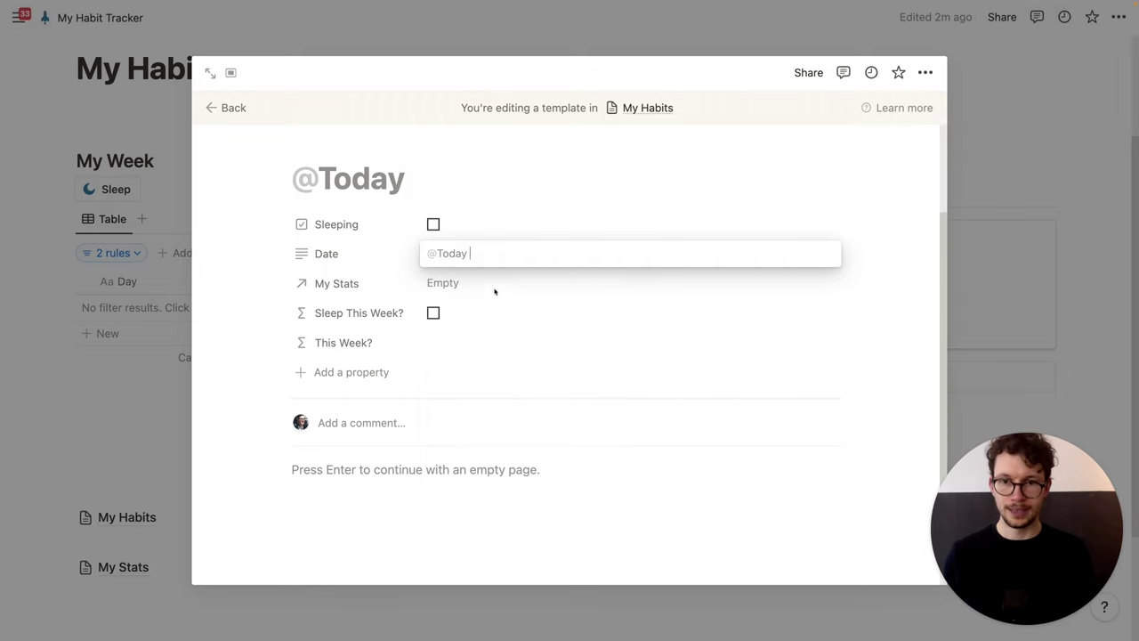
{"action": "left_click", "coordinate": [407, 482]}
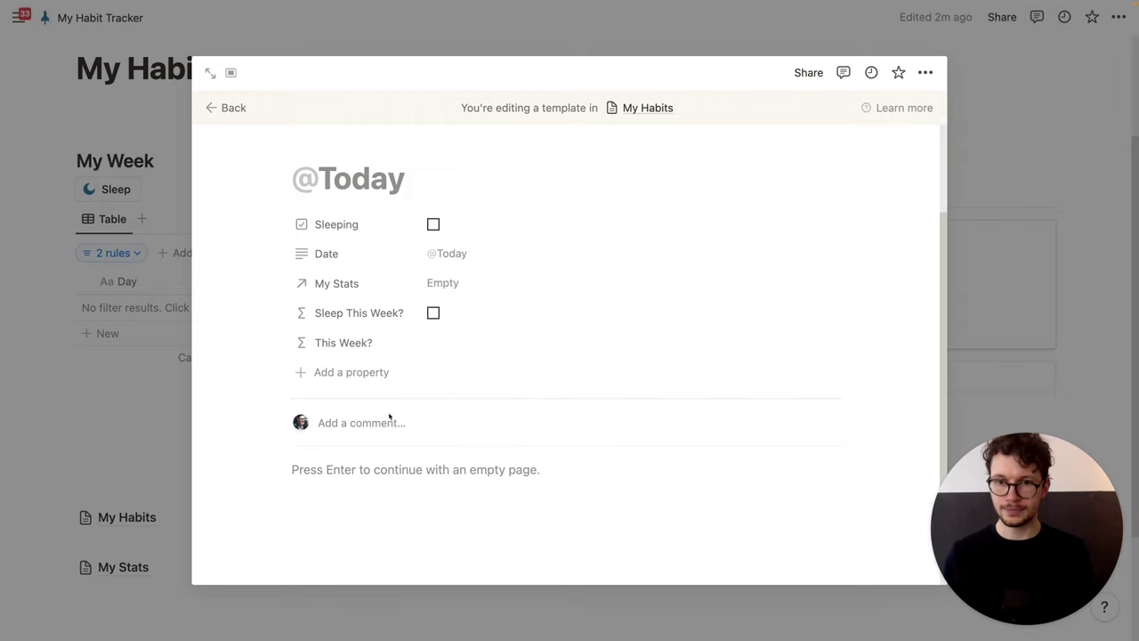
Step: Switch the Date property to the Date type and return to the My Habit Tracker page
{"action": "left_click", "coordinate": [279, 256]}
{"action": "mouse_move", "coordinate": [381, 343]}
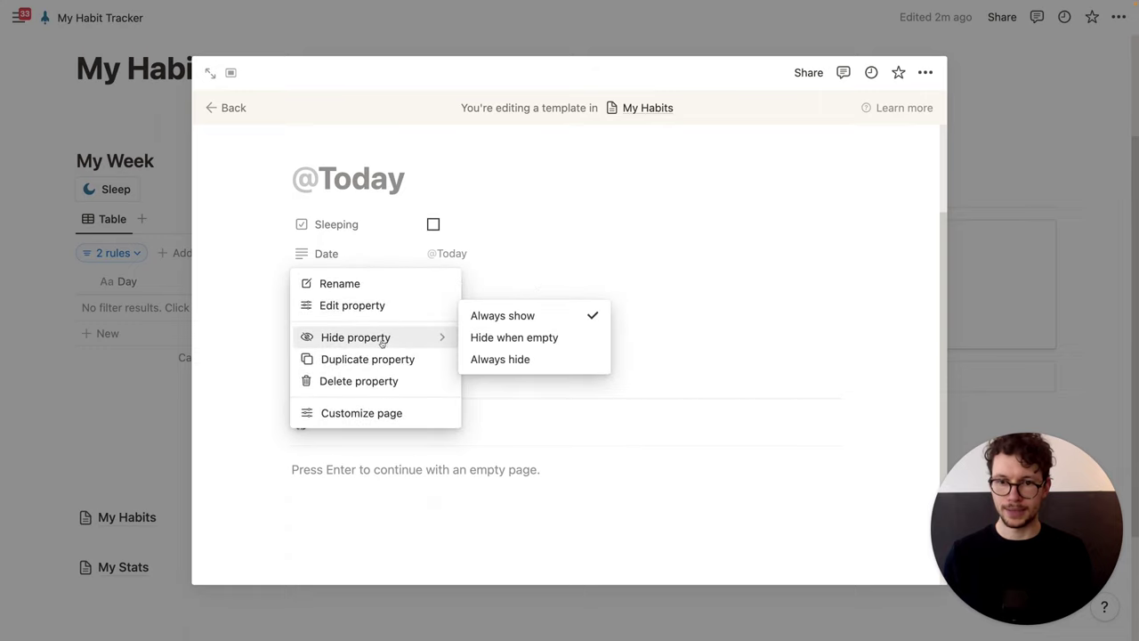
{"action": "left_click", "coordinate": [414, 307]}
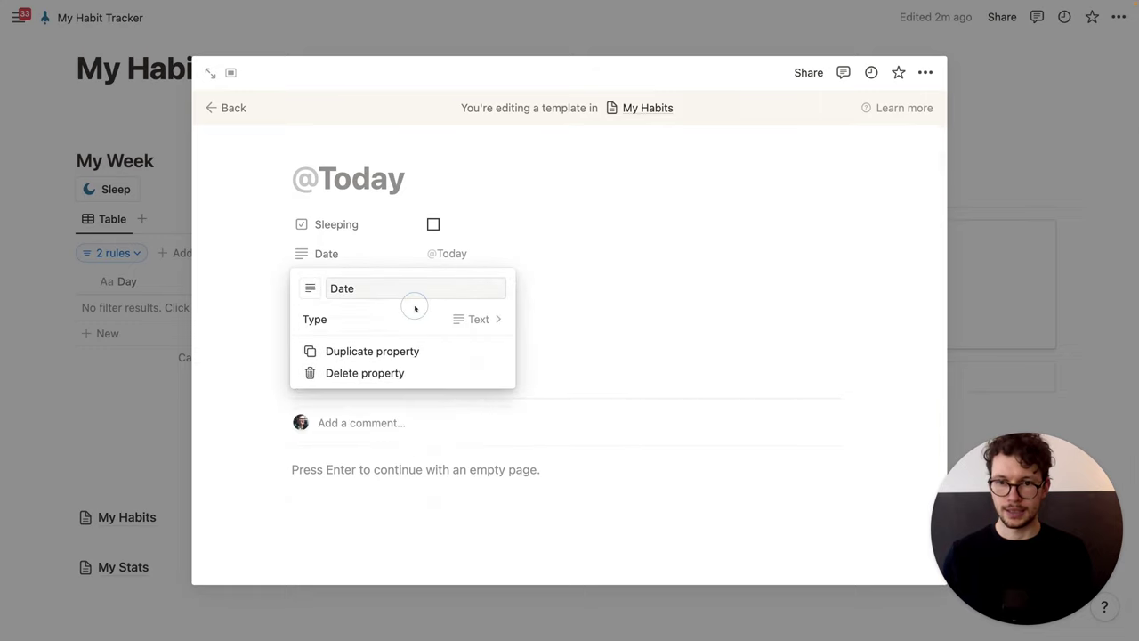
{"action": "left_click", "coordinate": [369, 319]}
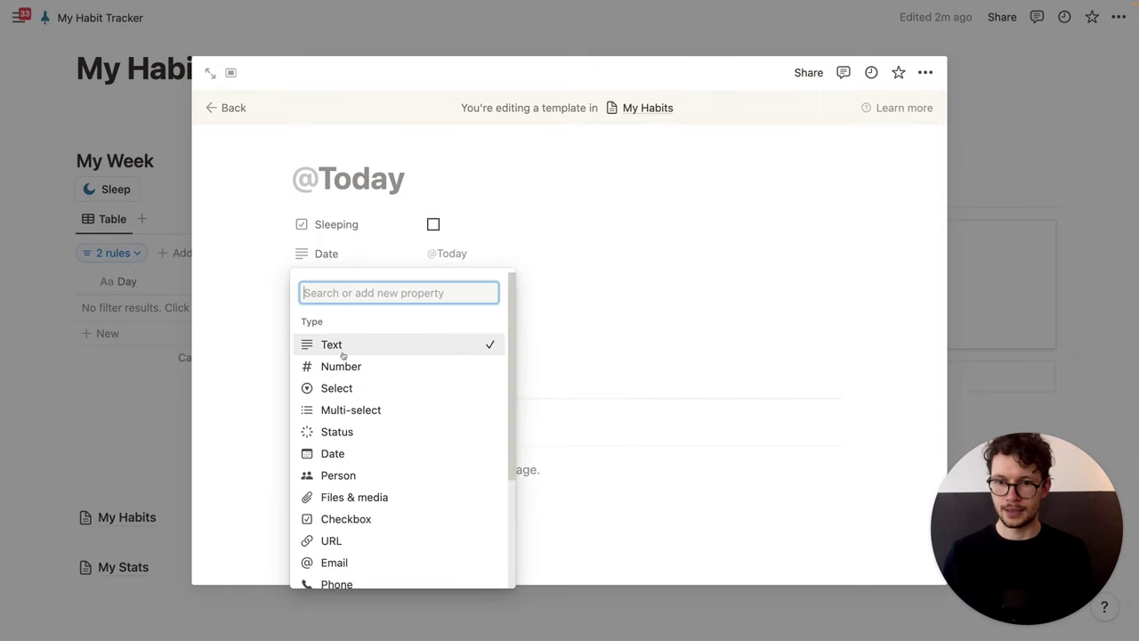
{"action": "left_click", "coordinate": [350, 454]}
{"action": "left_click", "coordinate": [509, 497]}
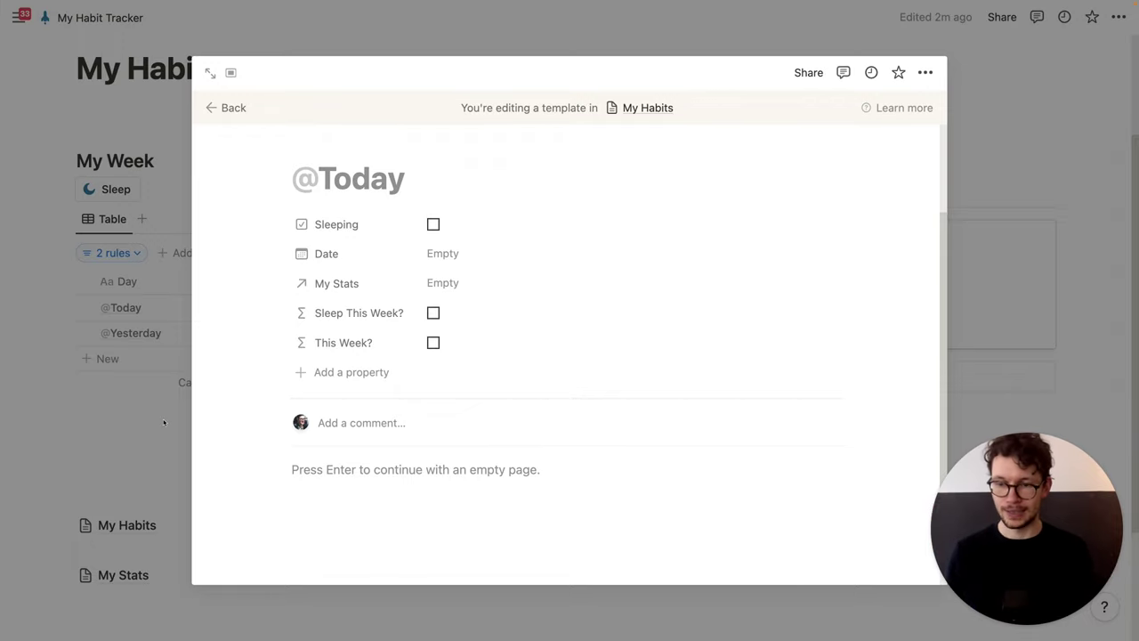
{"action": "left_click", "coordinate": [166, 421]}
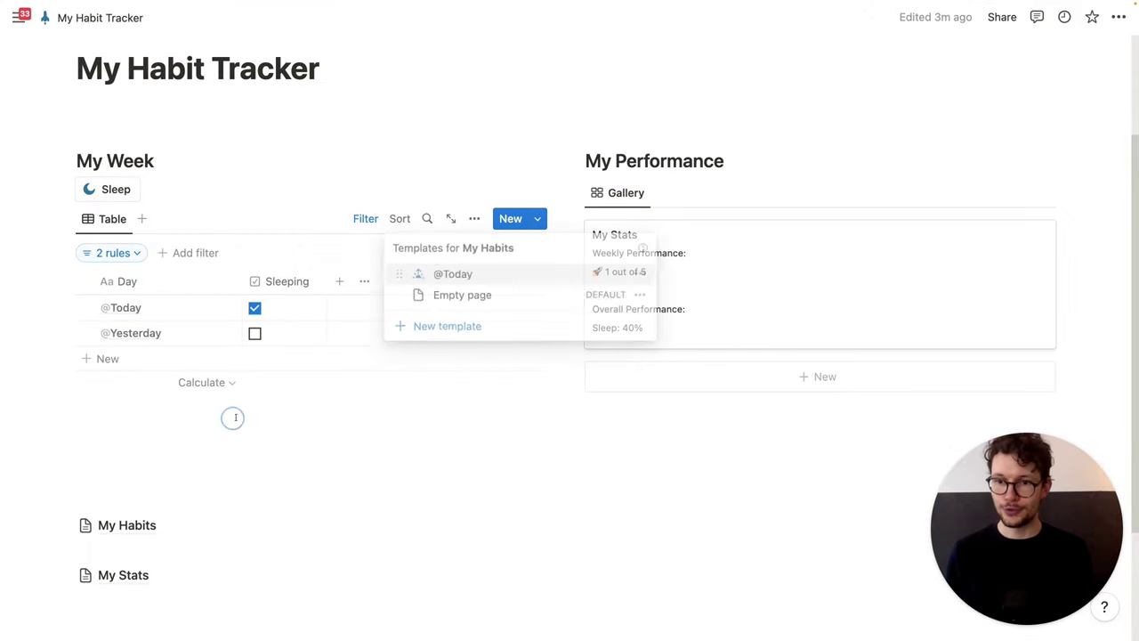
Step: Unhide the Date property so it shows as a column in the table
{"action": "left_click", "coordinate": [474, 218]}
{"action": "left_click", "coordinate": [449, 367]}
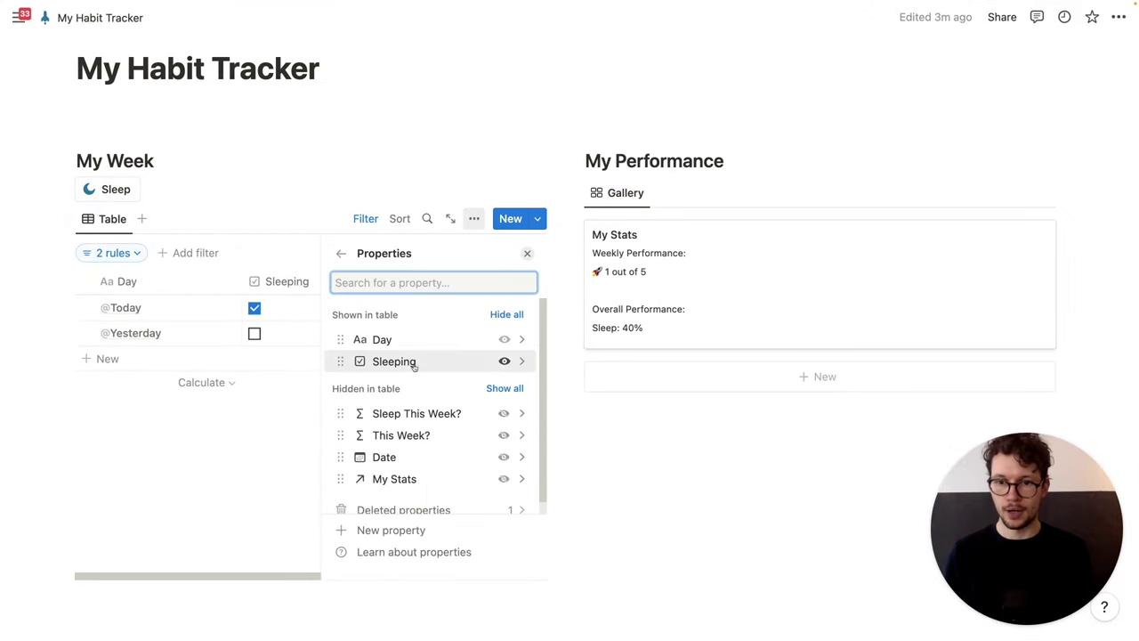
{"action": "left_click", "coordinate": [504, 457]}
{"action": "left_click", "coordinate": [198, 472]}
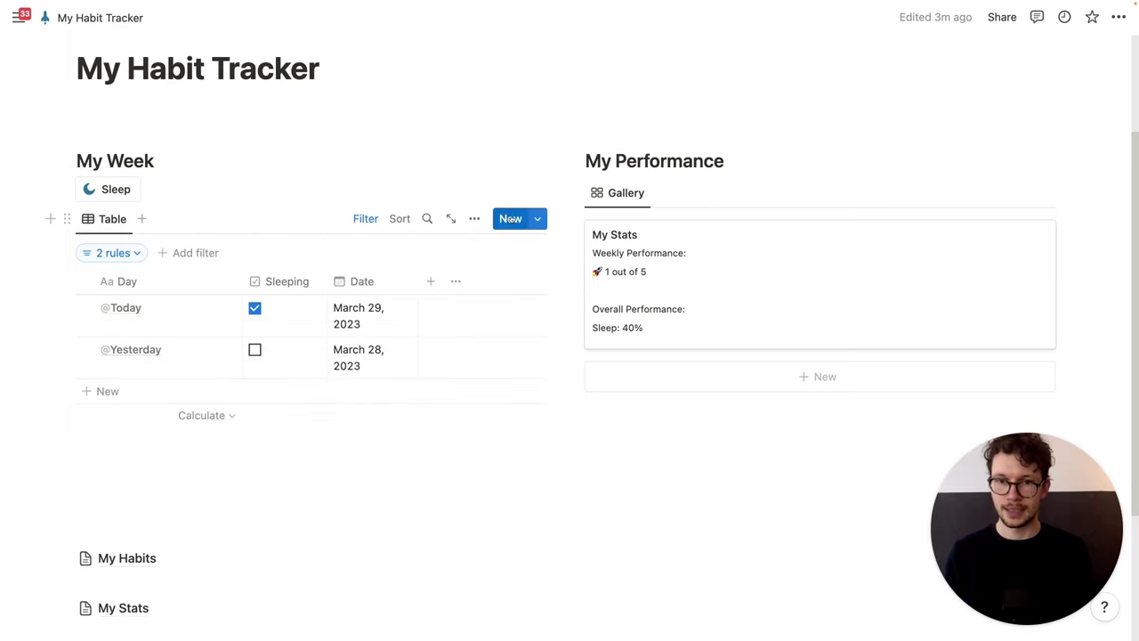
{"action": "left_click", "coordinate": [537, 219]}
{"action": "left_click", "coordinate": [642, 274]}
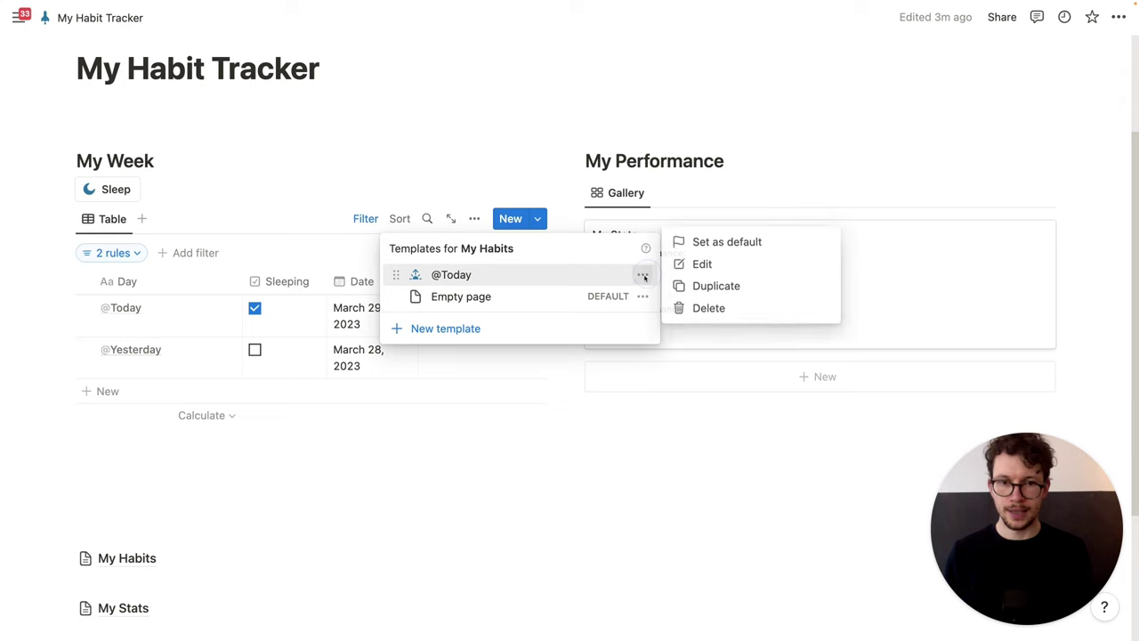
{"action": "left_click", "coordinate": [699, 254]}
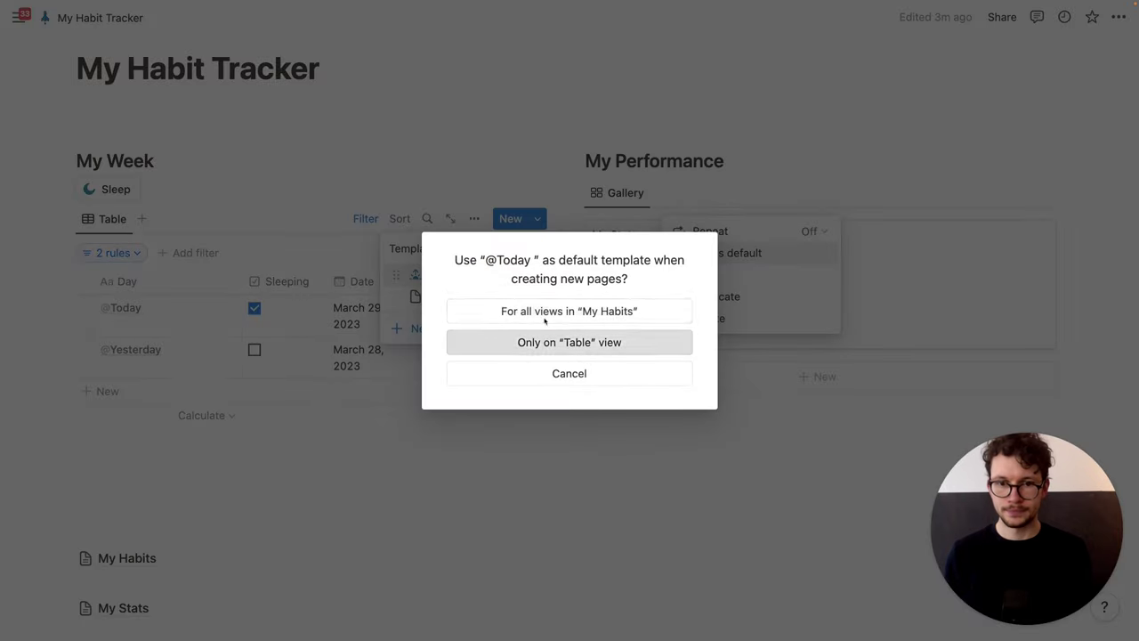
{"action": "left_click", "coordinate": [499, 342]}
{"action": "left_click", "coordinate": [458, 353]}
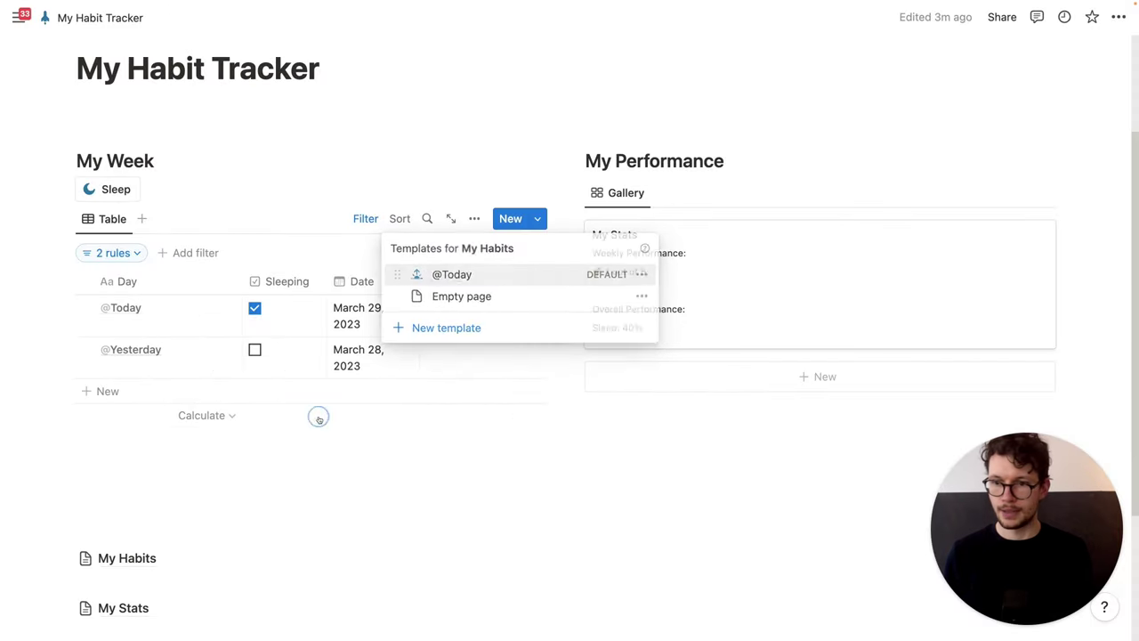
Step: Add a test row from the default template, then delete it
{"action": "left_click", "coordinate": [136, 395]}
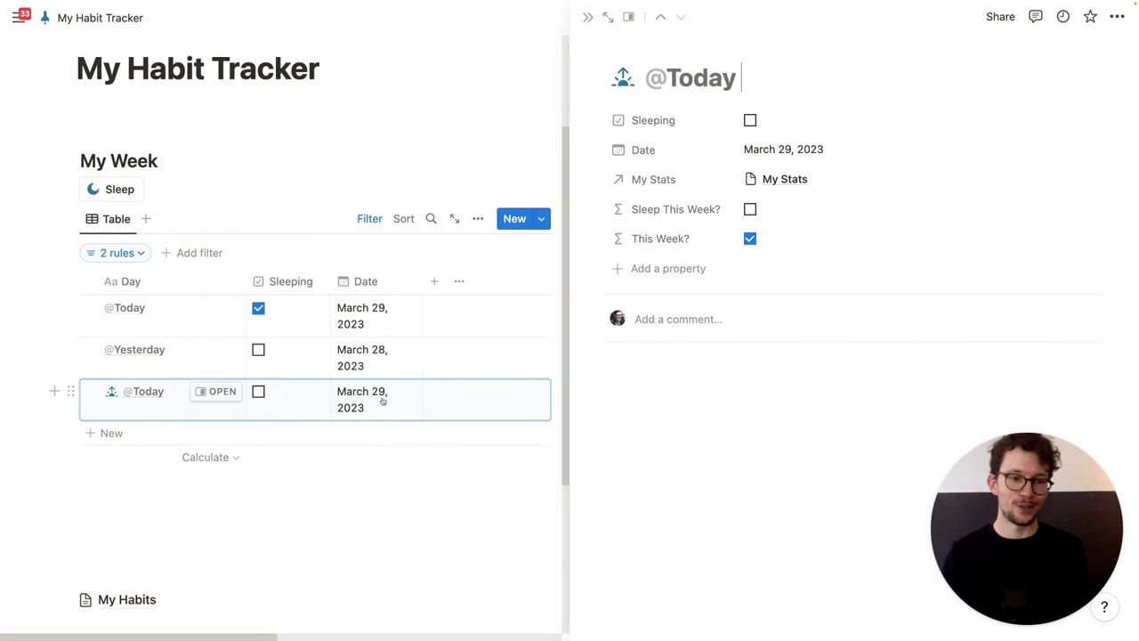
{"action": "left_click", "coordinate": [70, 391]}
{"action": "key", "text": "Delete"}
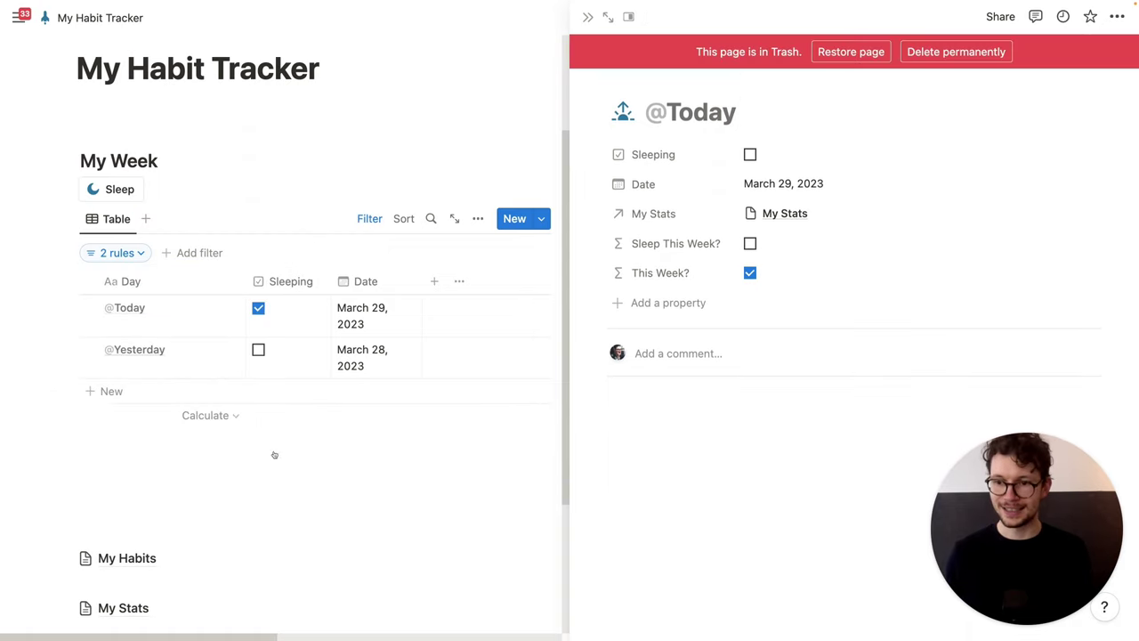
{"action": "key", "text": "Escape"}
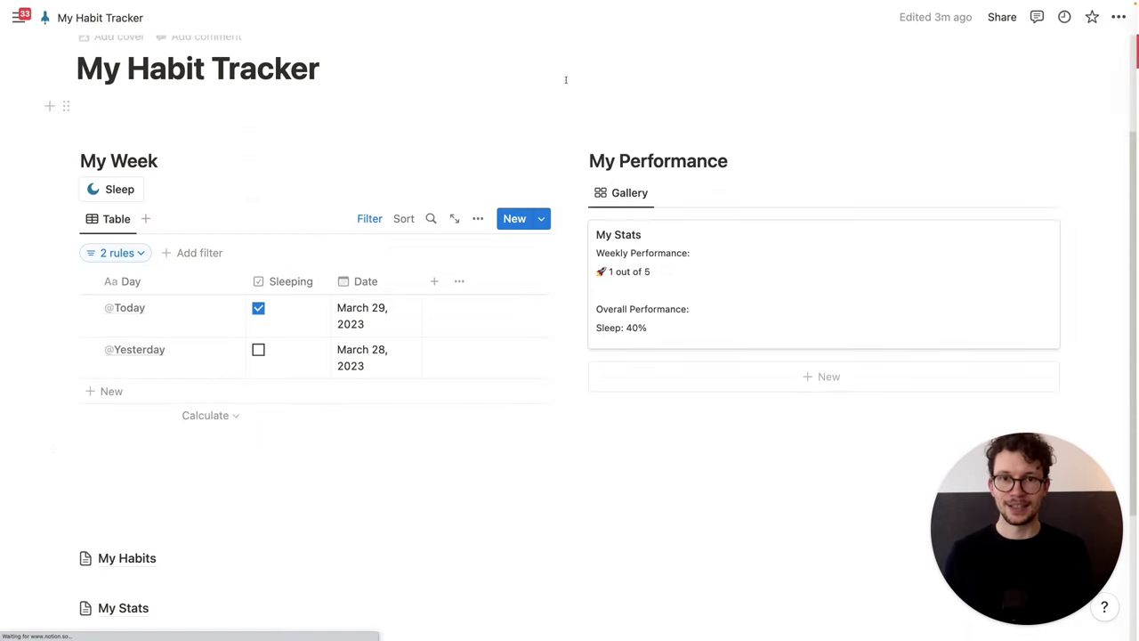
{"action": "left_click", "coordinate": [538, 223]}
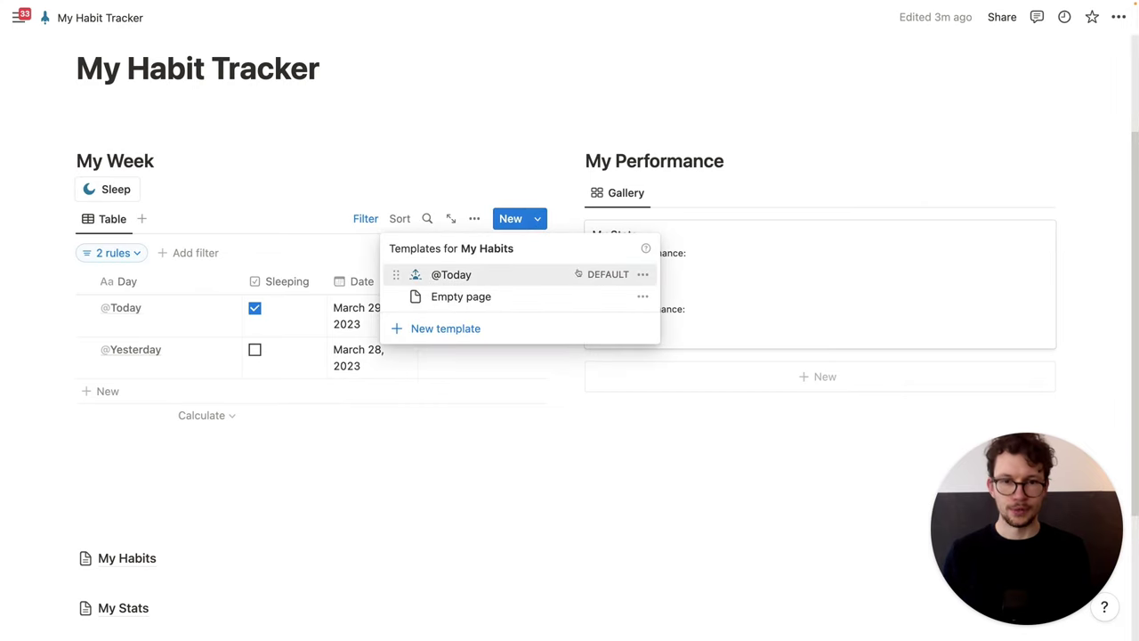
{"action": "left_click", "coordinate": [643, 275]}
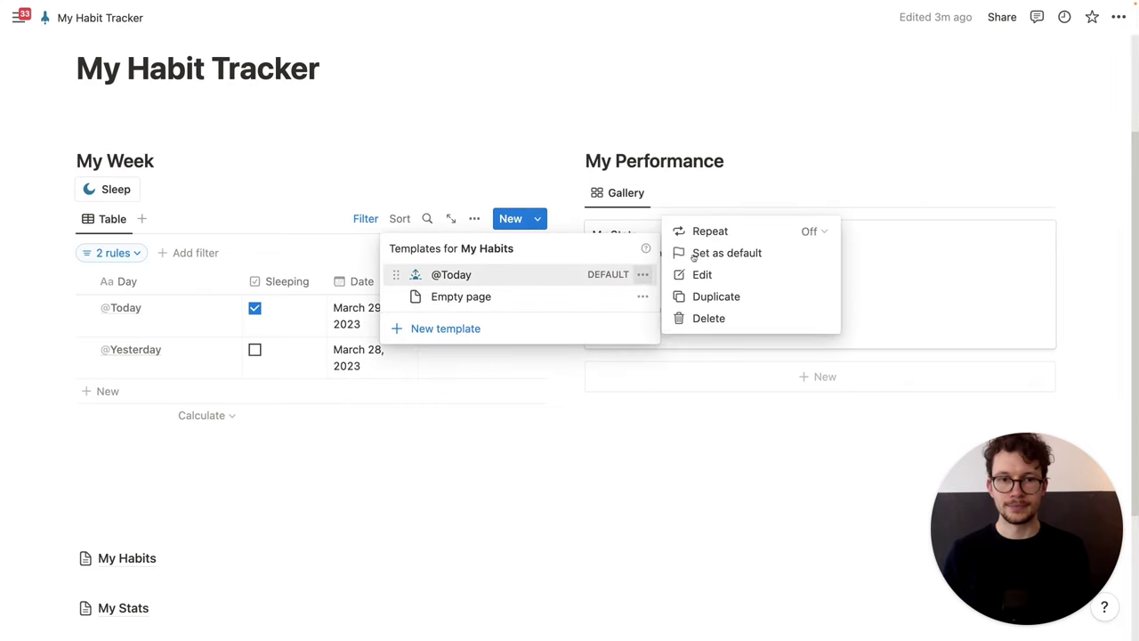
{"action": "left_click", "coordinate": [711, 230]}
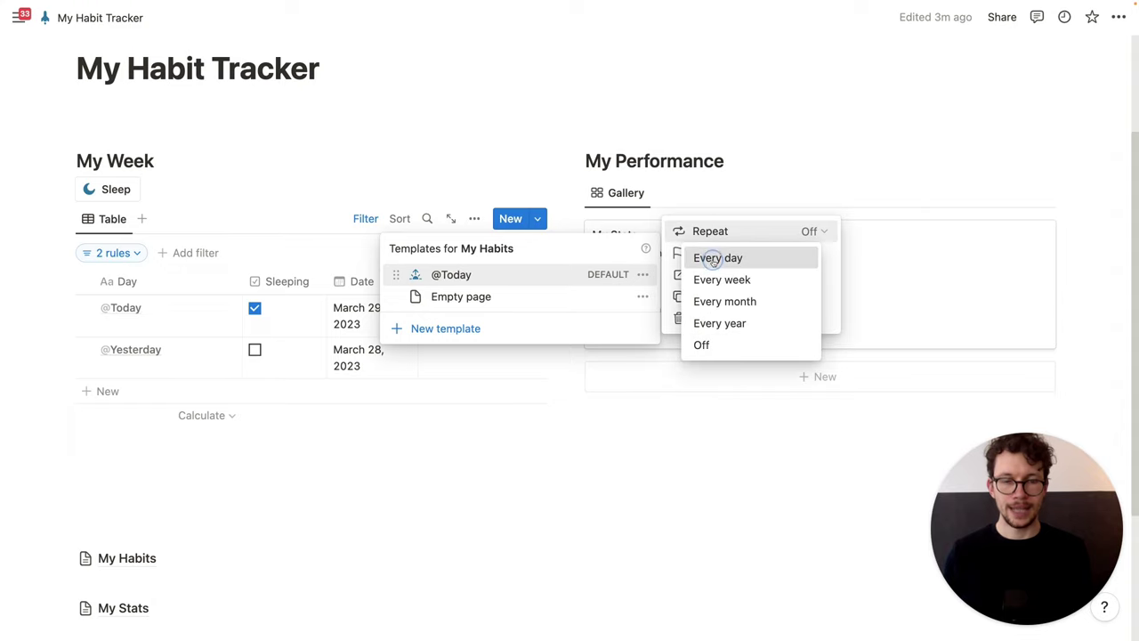
{"action": "left_click", "coordinate": [754, 263]}
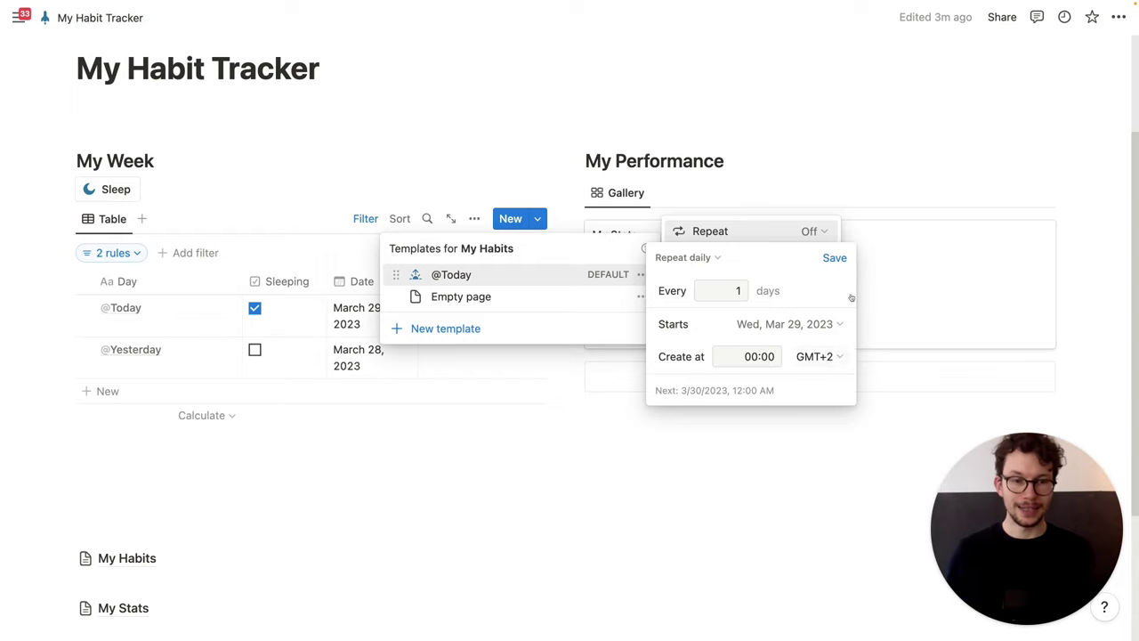
{"action": "left_click", "coordinate": [843, 258]}
{"action": "left_click", "coordinate": [303, 503]}
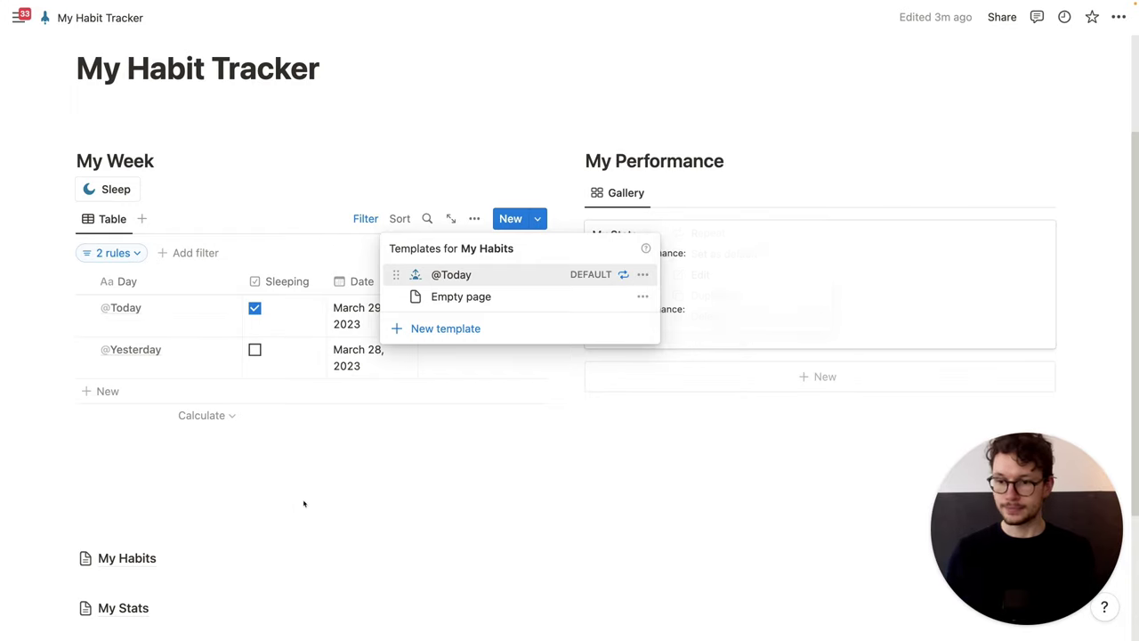
{"action": "left_click", "coordinate": [304, 503]}
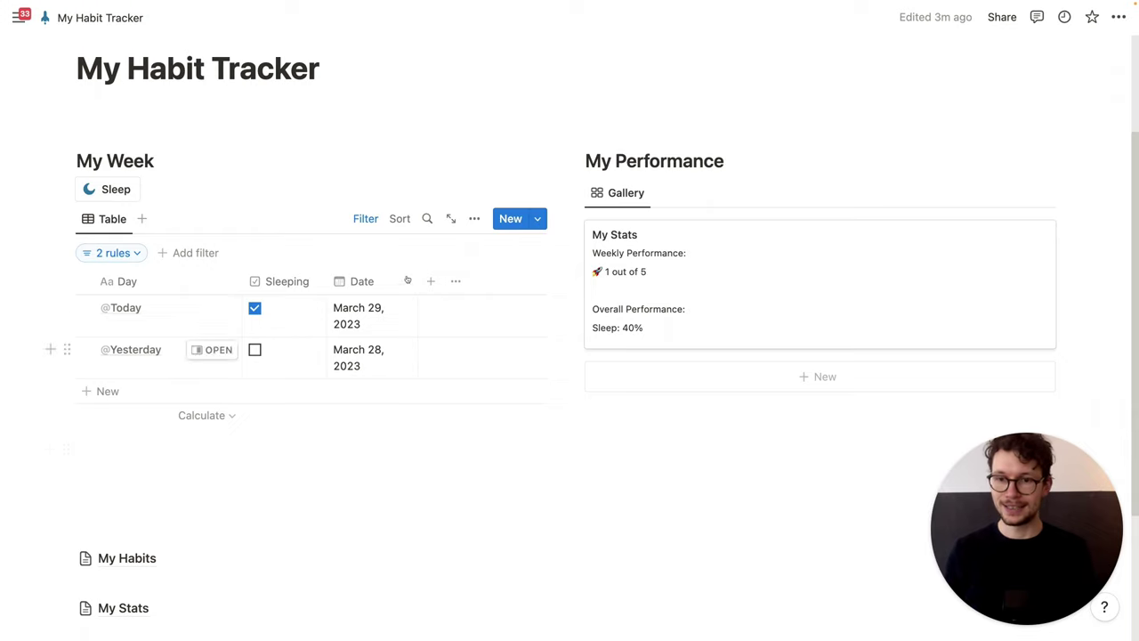
Step: Add a Date sort to the My Week table set to Descending
{"action": "left_click", "coordinate": [401, 220]}
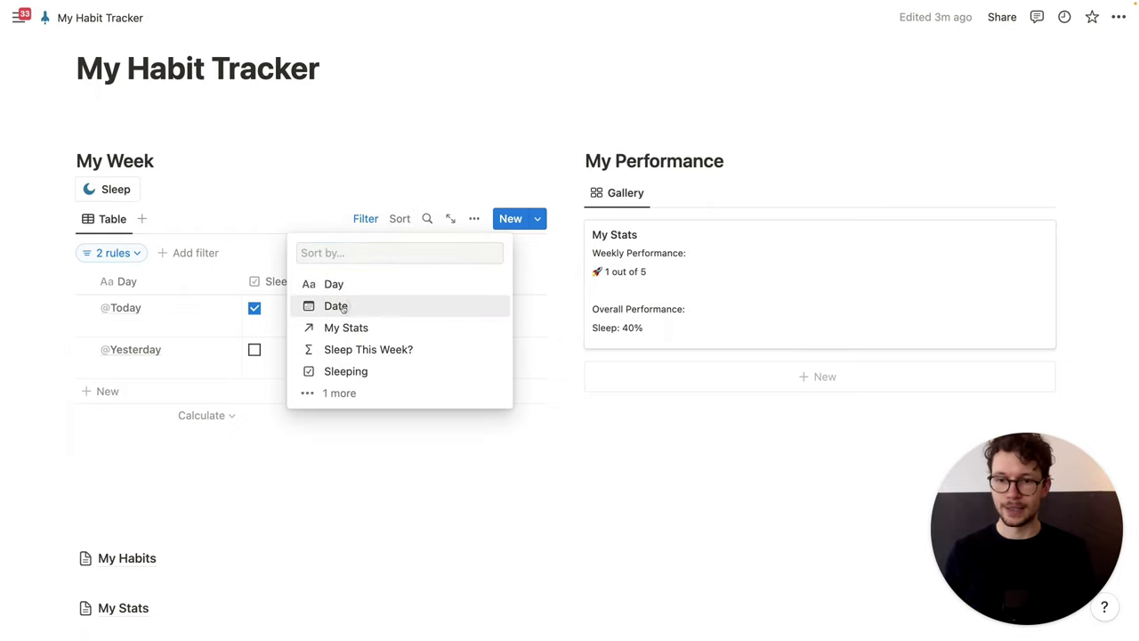
{"action": "left_click", "coordinate": [338, 306]}
{"action": "left_click", "coordinate": [179, 293]}
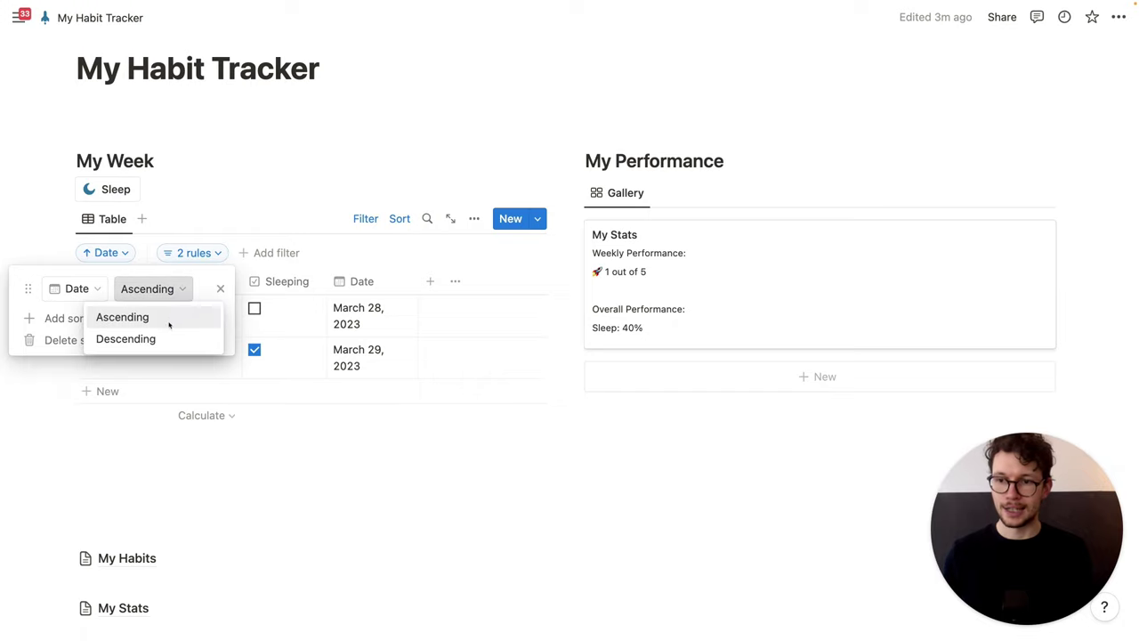
{"action": "left_click", "coordinate": [163, 336]}
{"action": "left_click", "coordinate": [296, 457]}
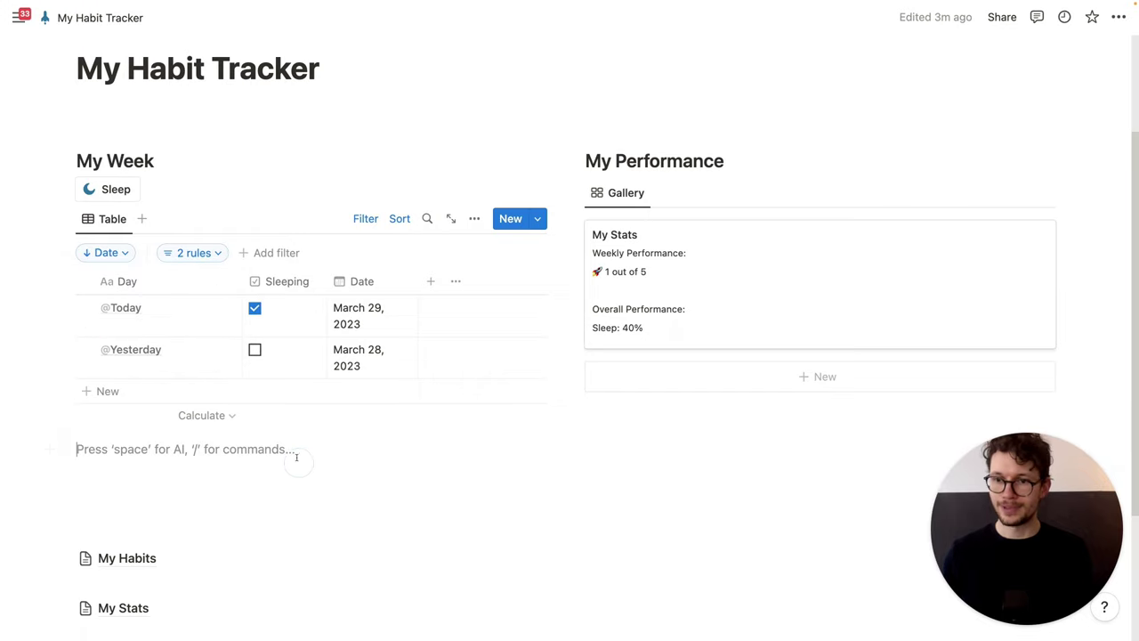